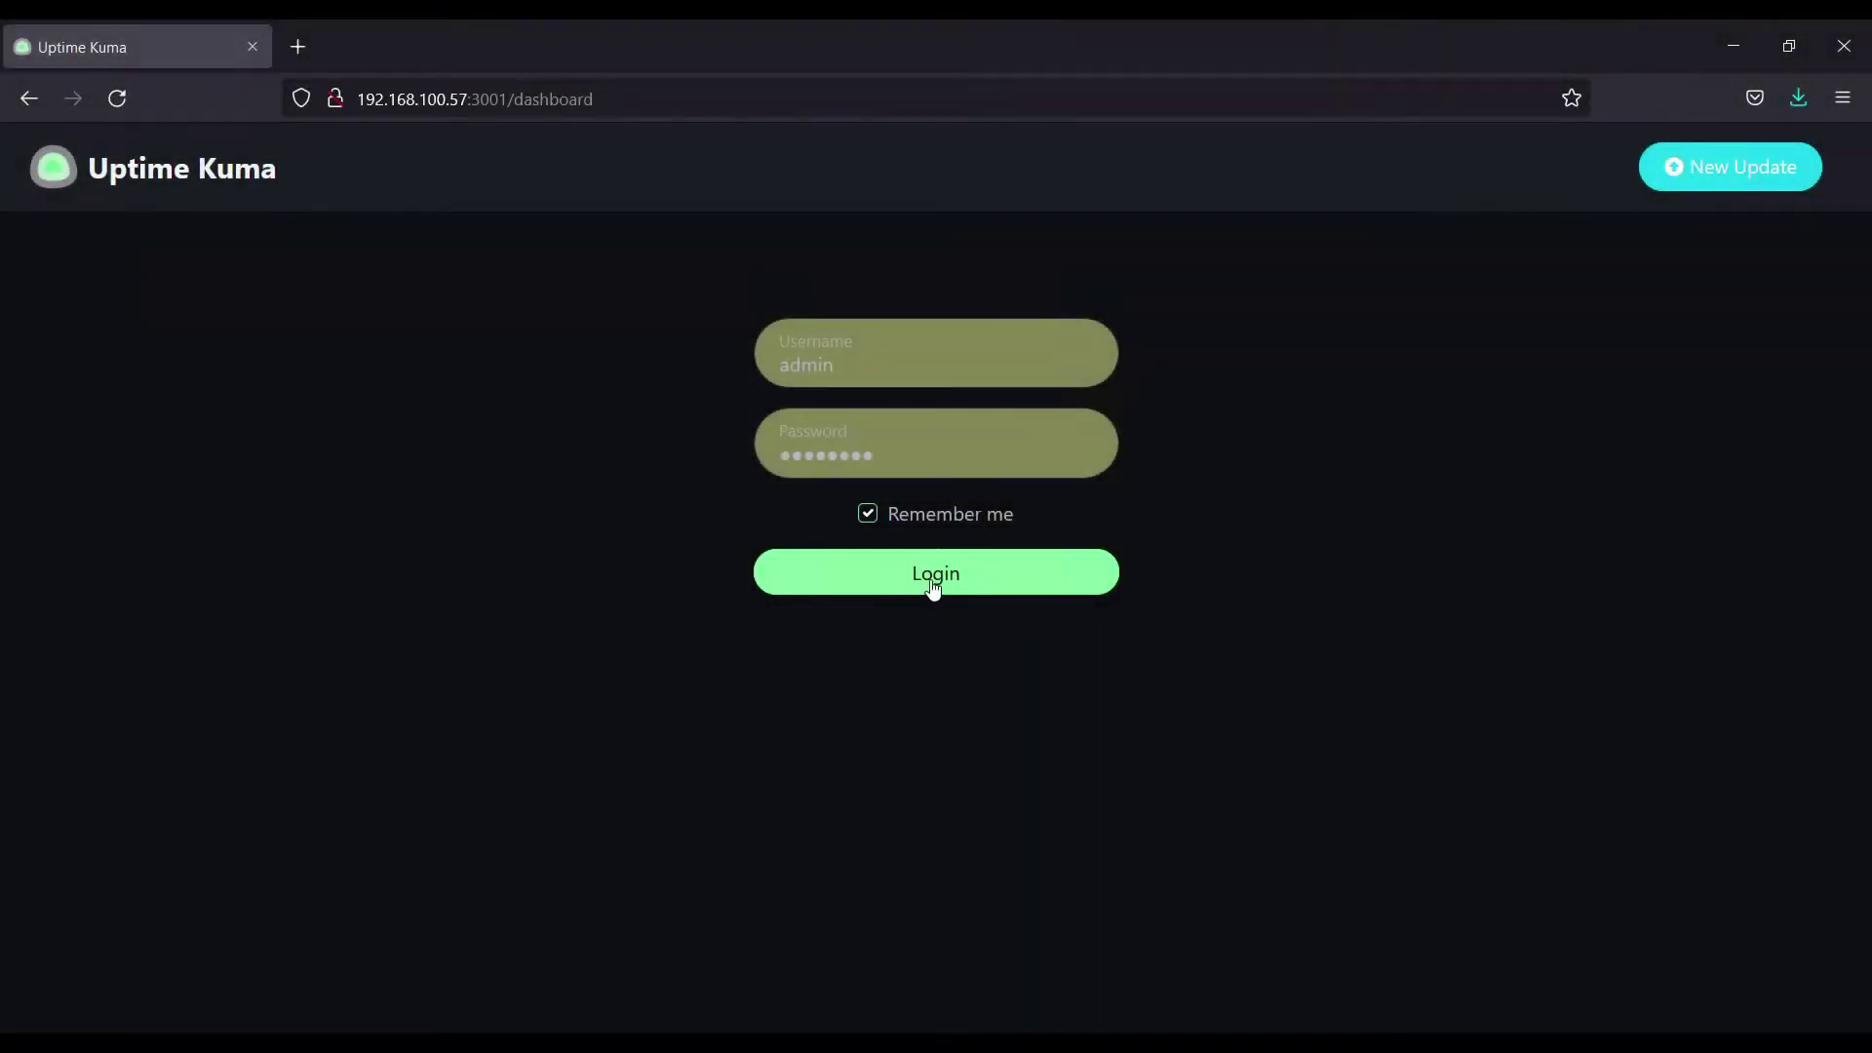
Log in to Uptime Kuma to reach the dashboard with its three monitors and quick stats.
left_click(937, 578)
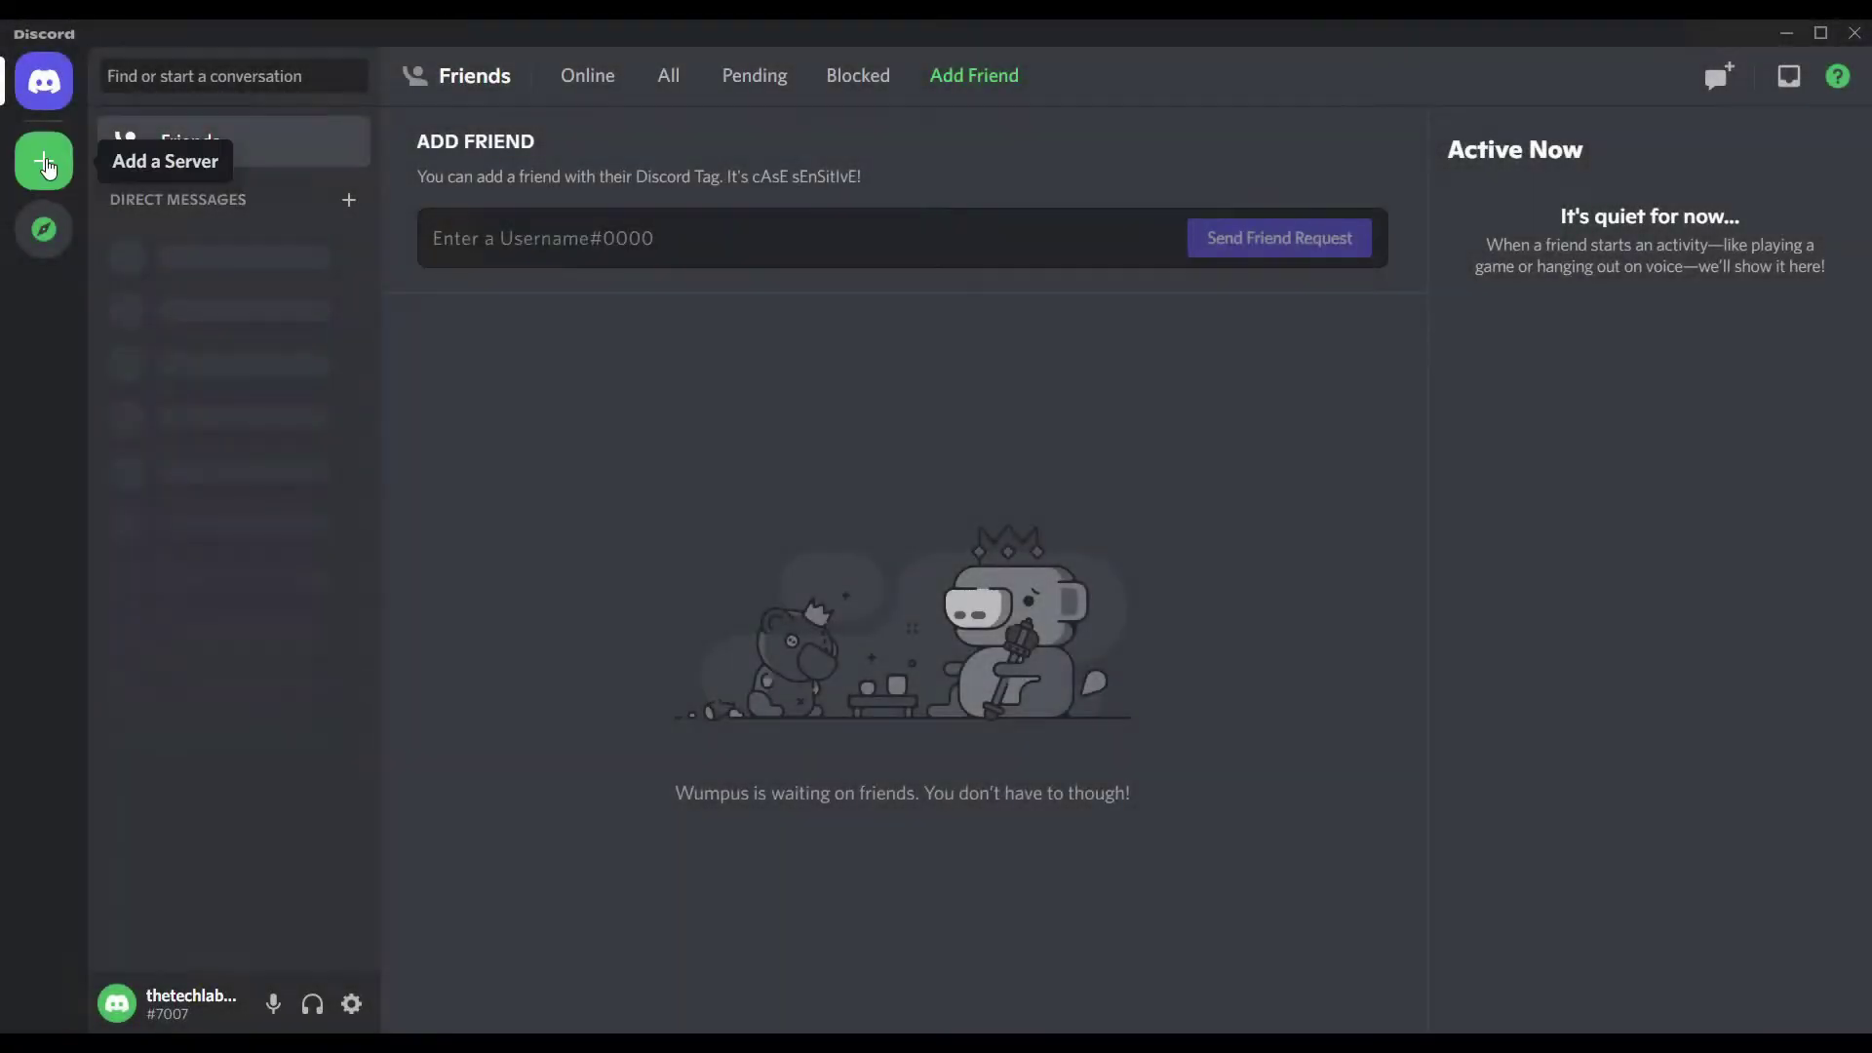
Create a new Discord server from scratch, for me and friends, named Alerts.
left_click(44, 161)
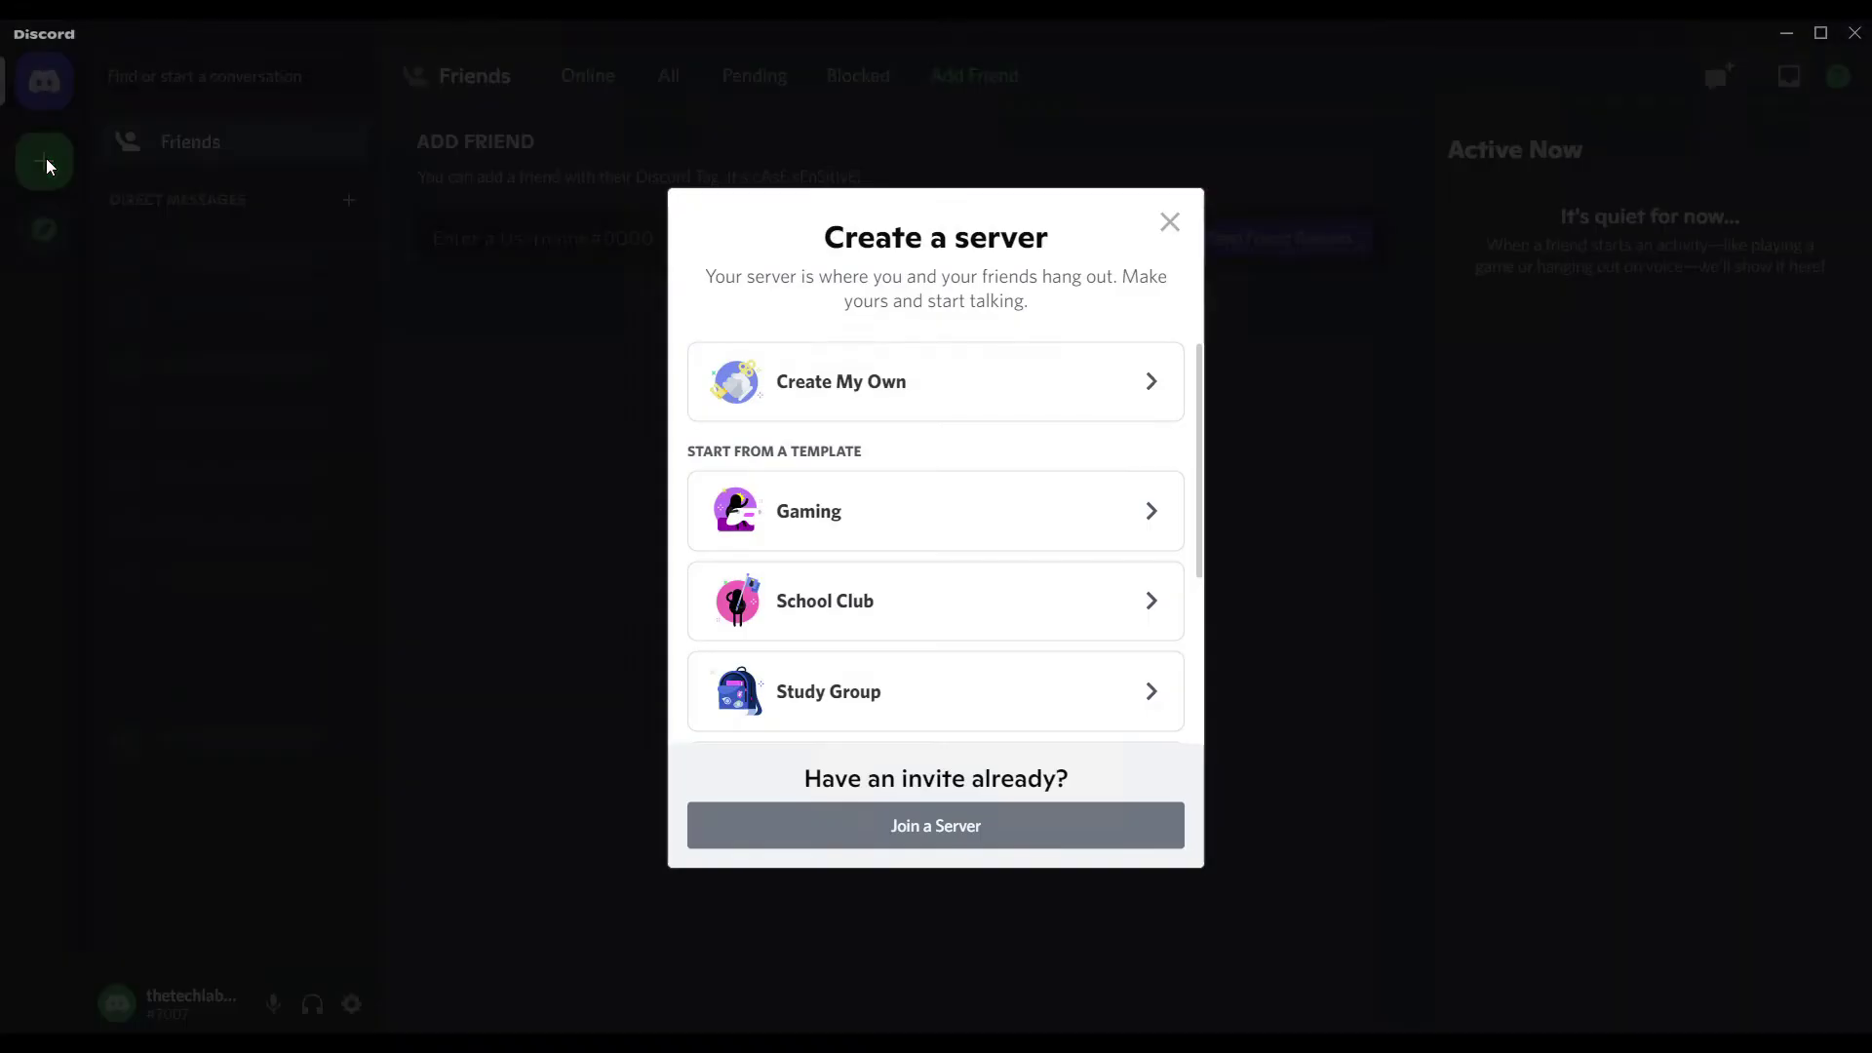
left_click(904, 384)
left_click(933, 573)
left_click_drag(927, 610, 523, 618)
type("Alerts")
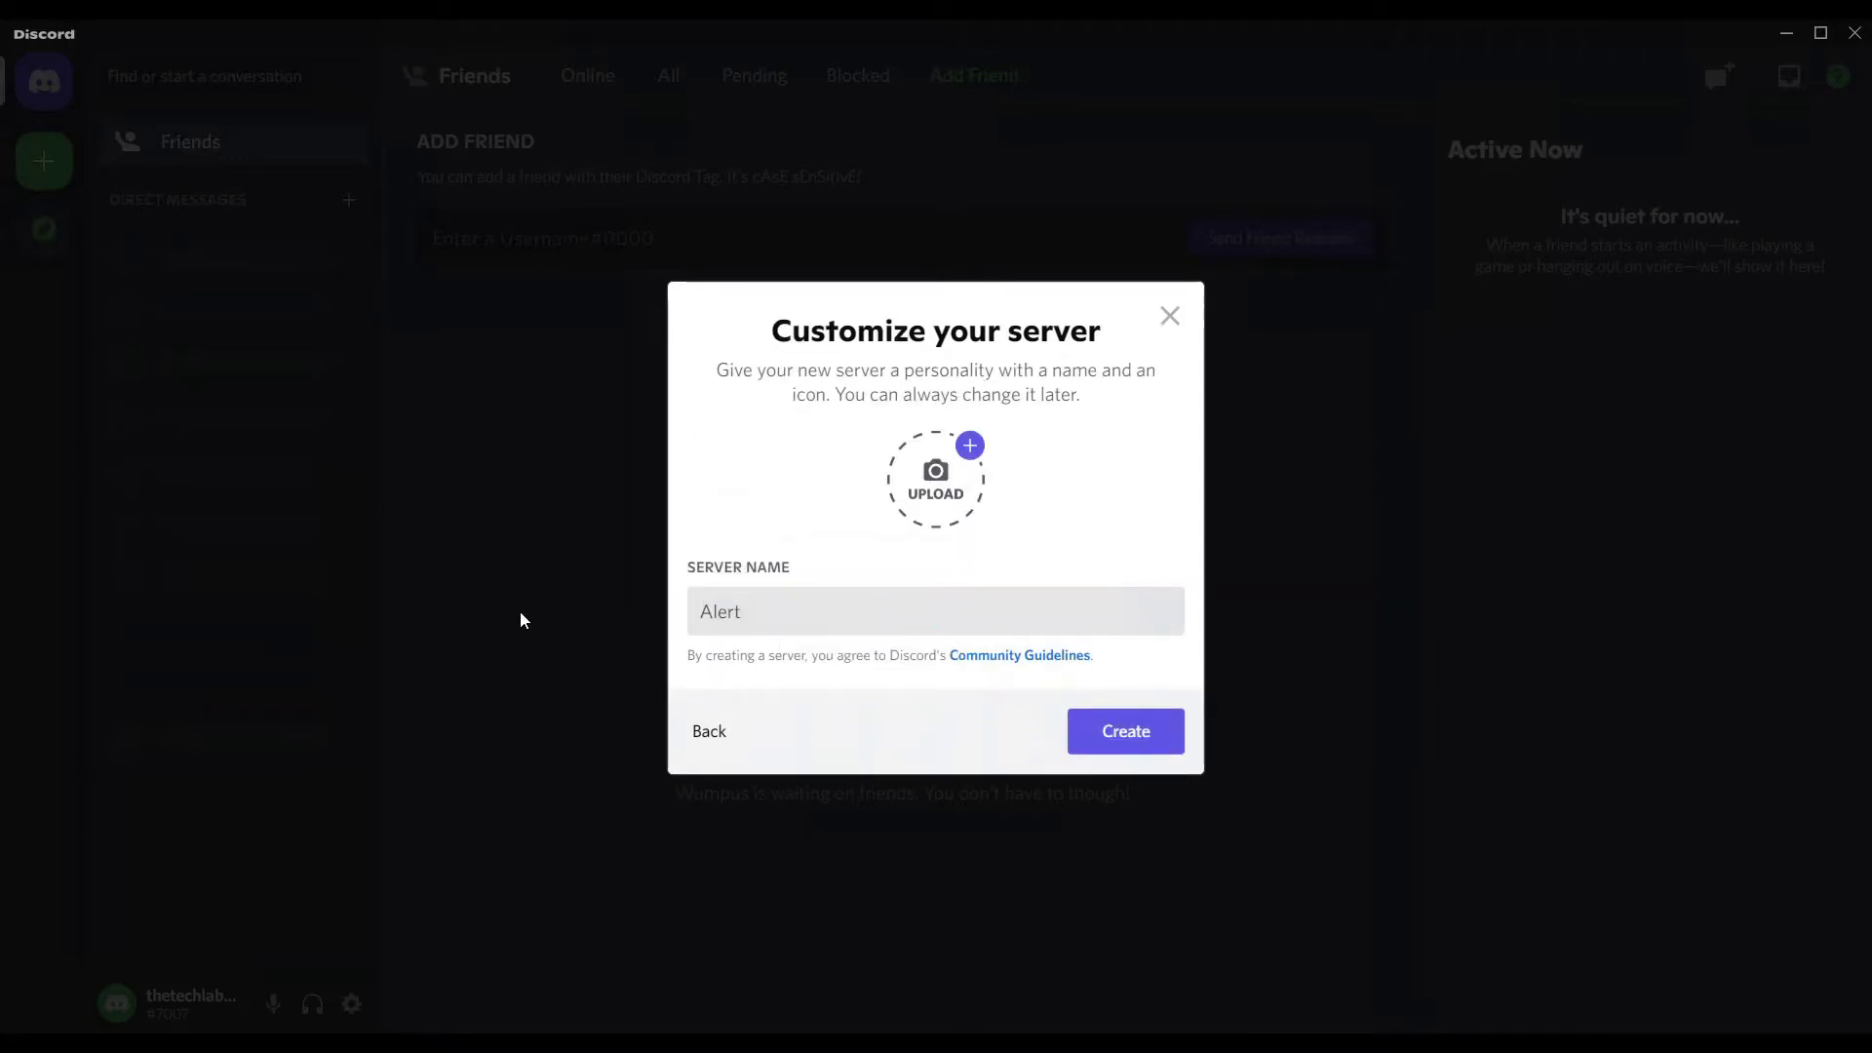
left_click(1114, 738)
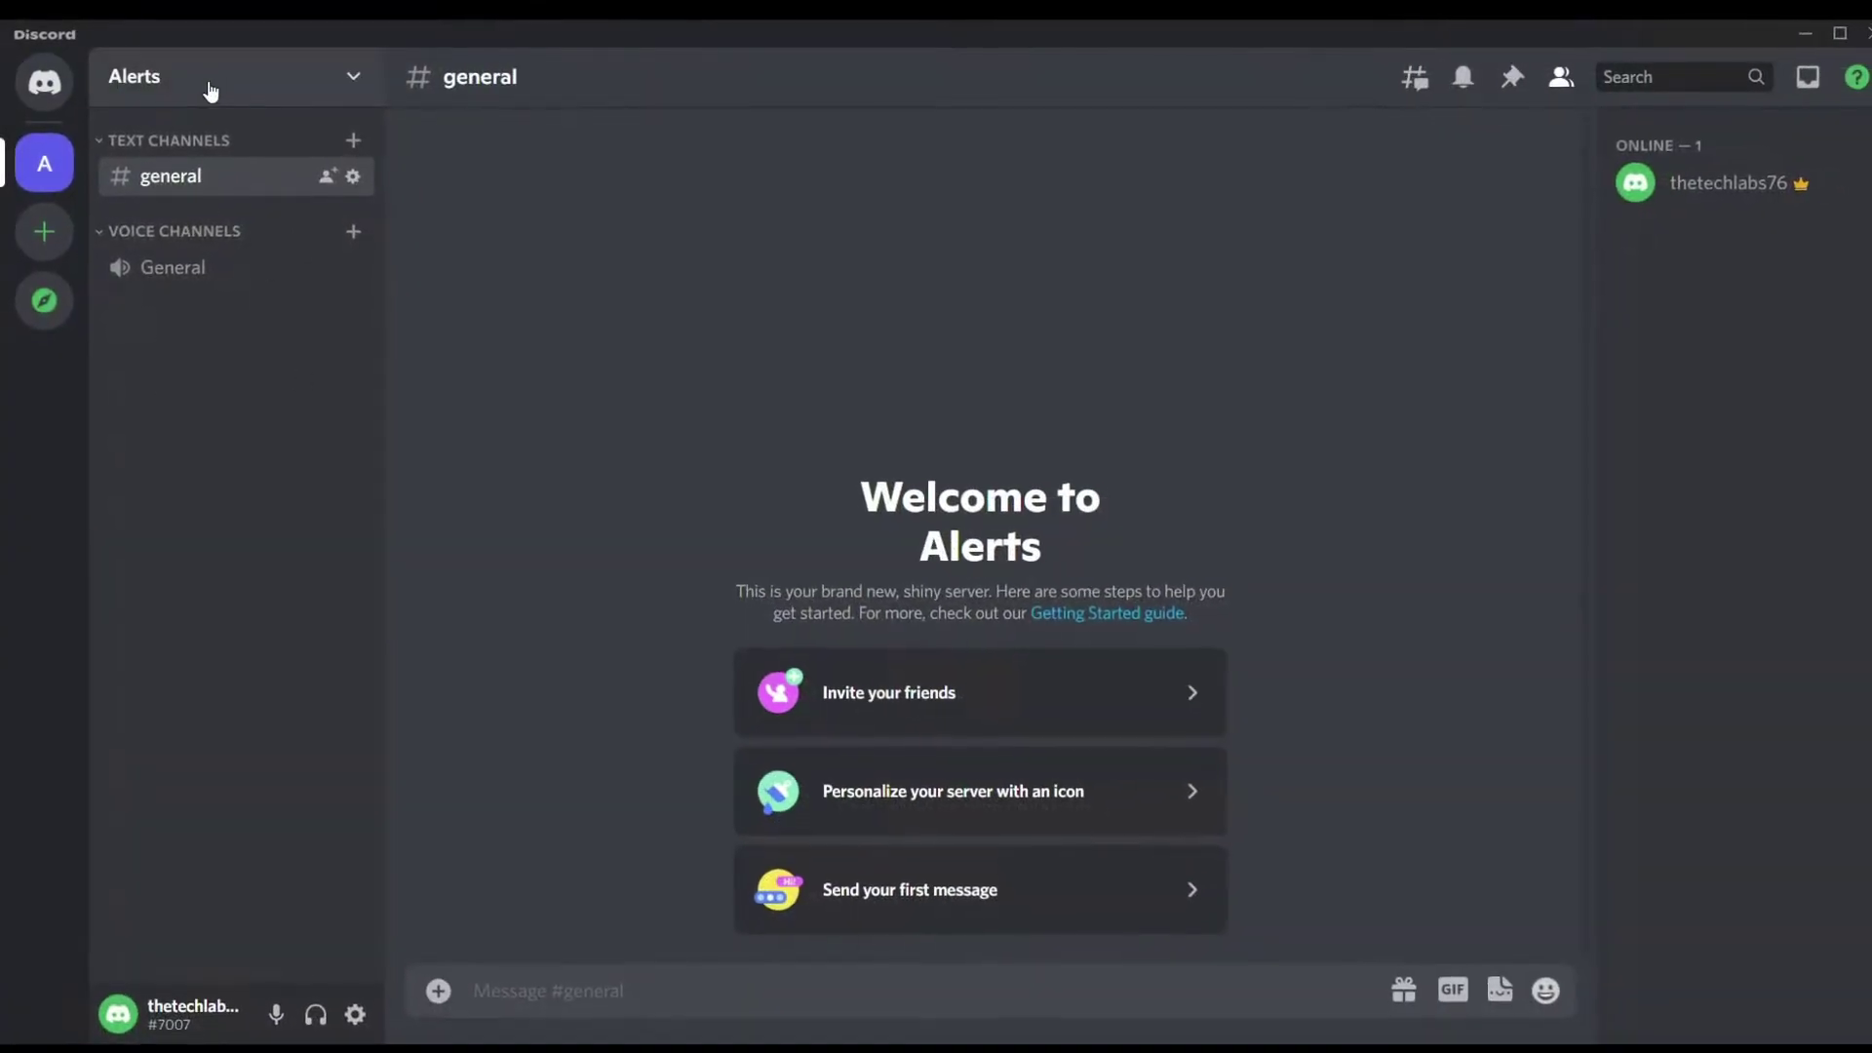
Add a text channel named uptime_kuma to the Alerts server.
left_click(350, 84)
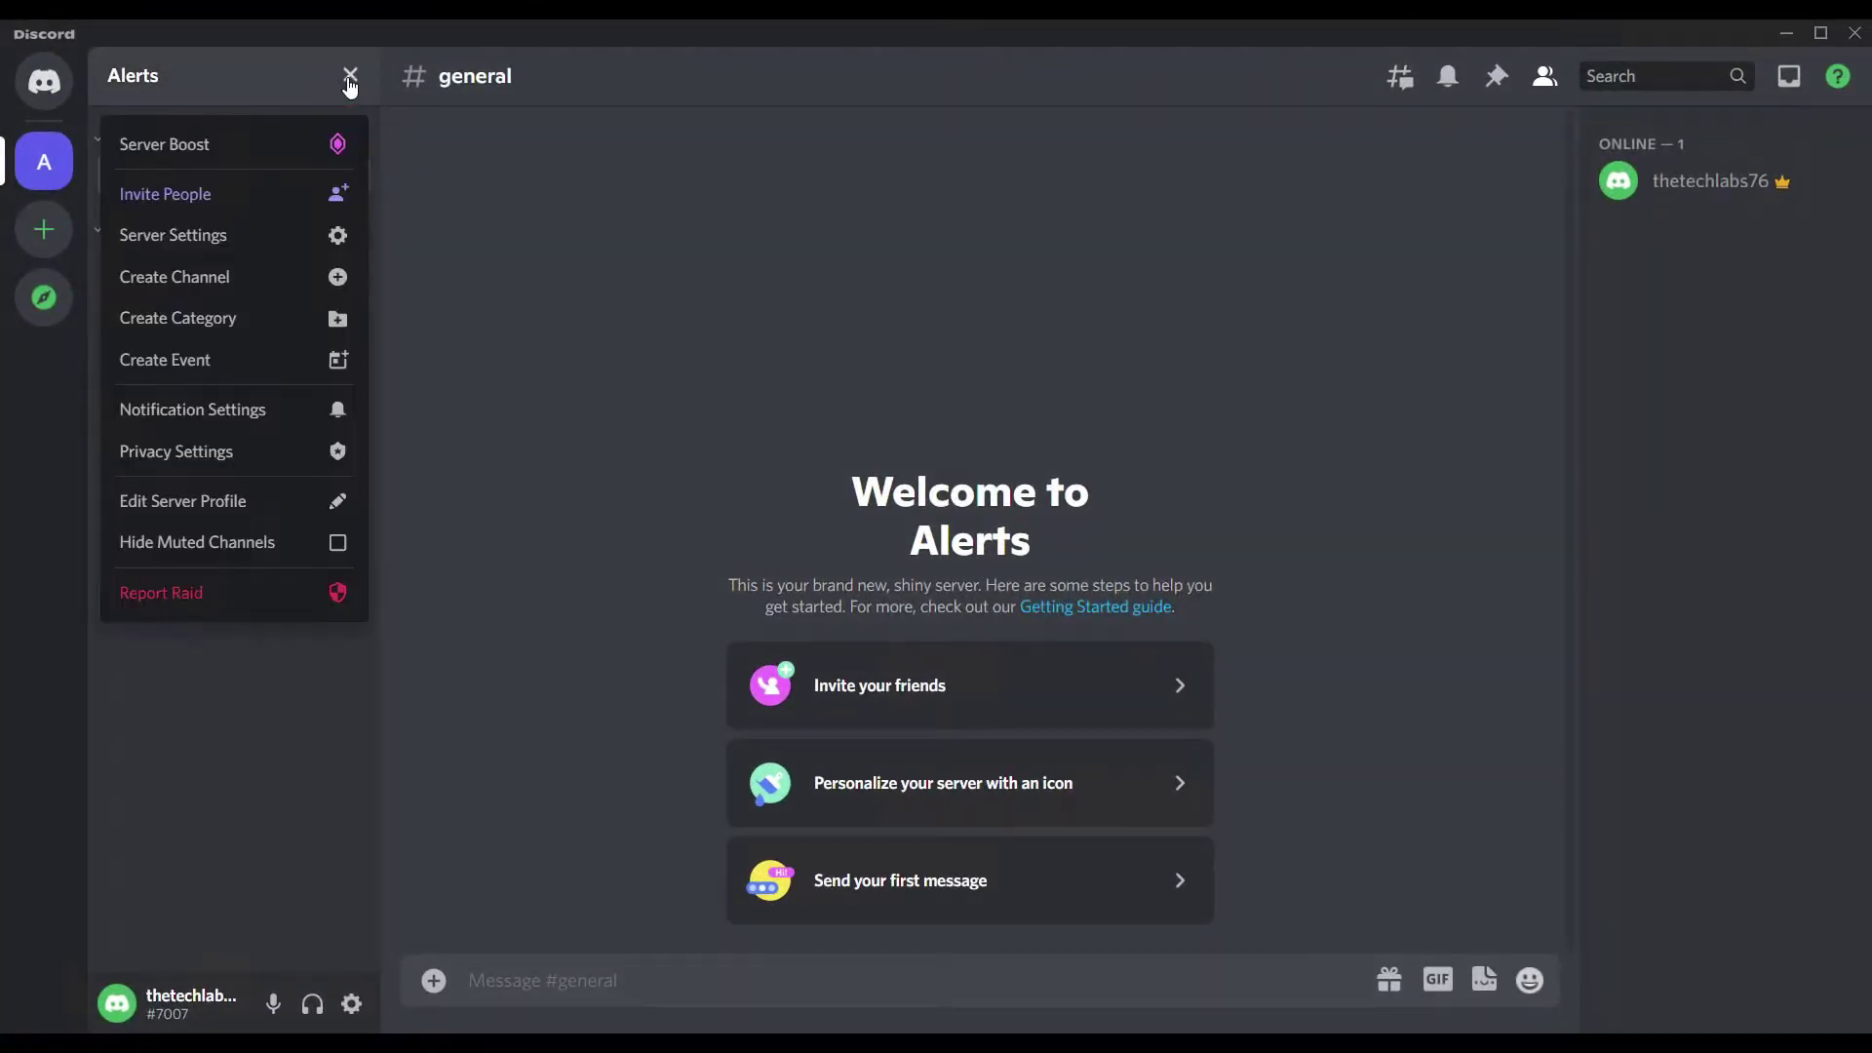
left_click(216, 279)
type("uptimeku")
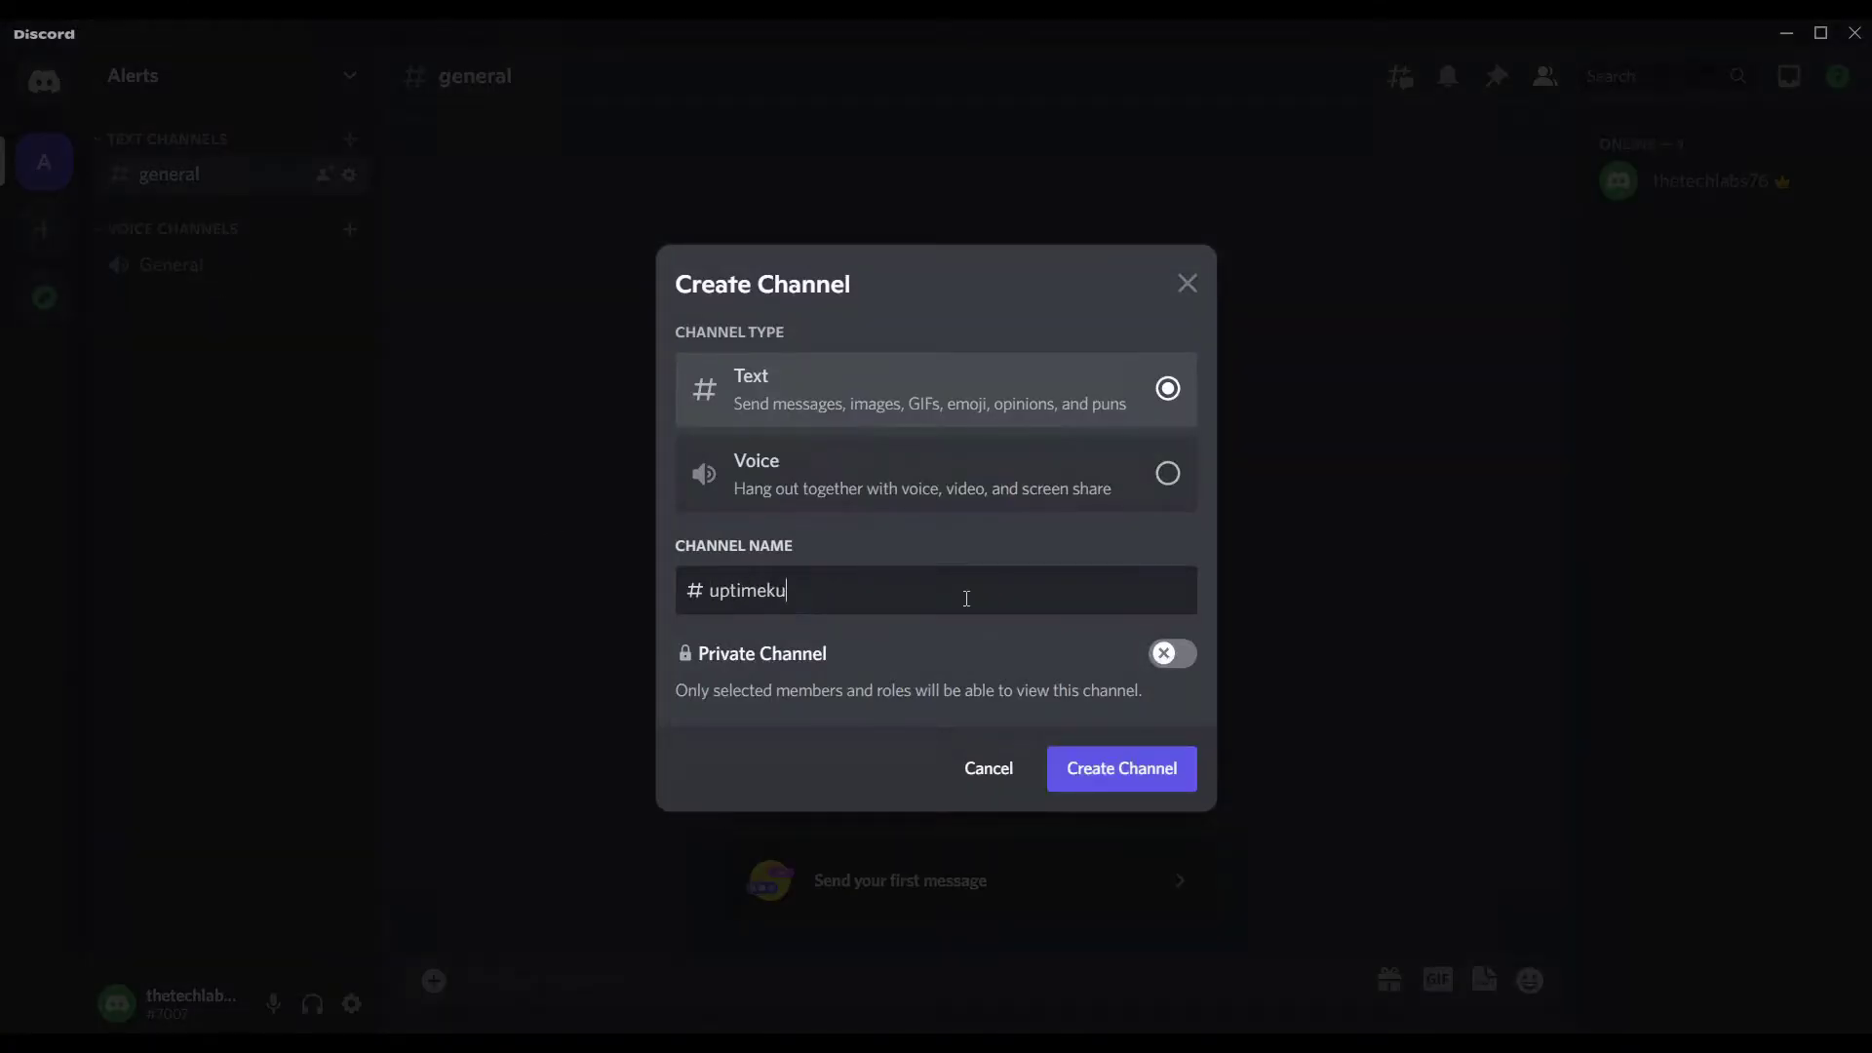
key("BackSpace")
key("BackSpace")
type("_kuma")
left_click(1108, 779)
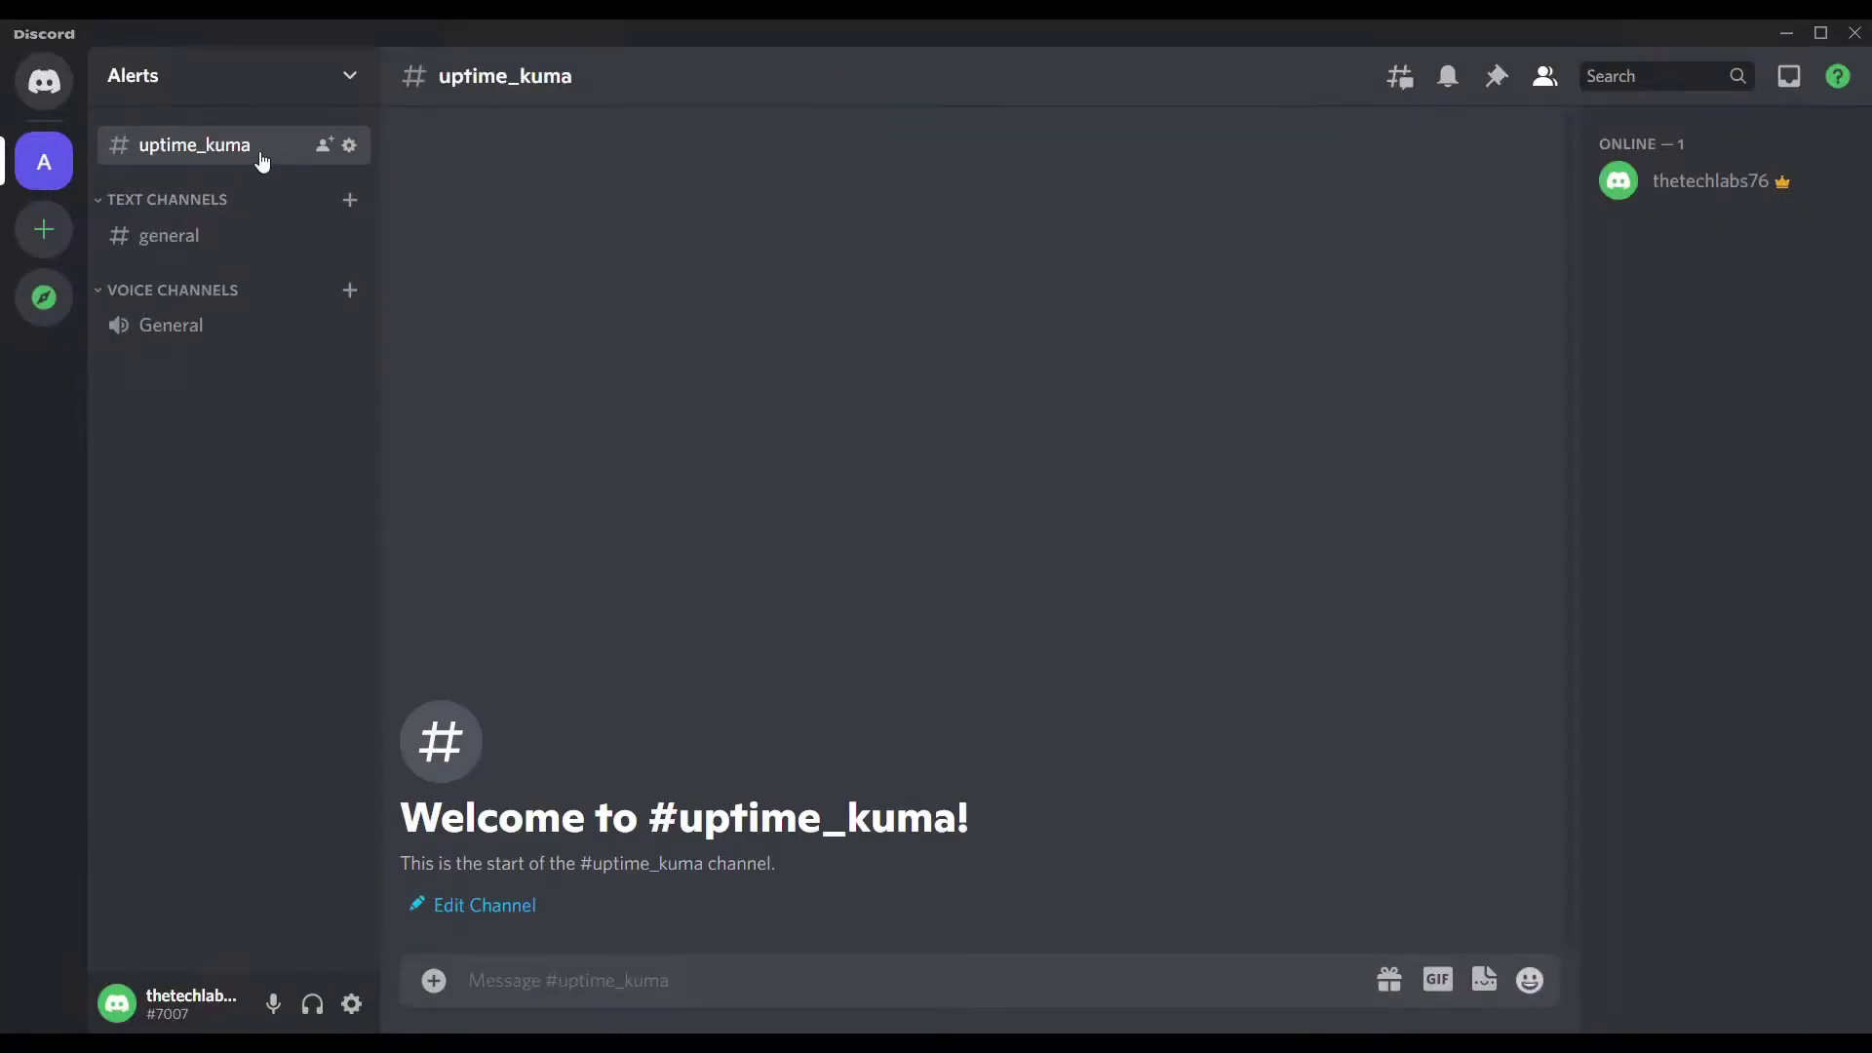
Create a new webhook in the Alerts server's Integrations settings.
left_click(359, 85)
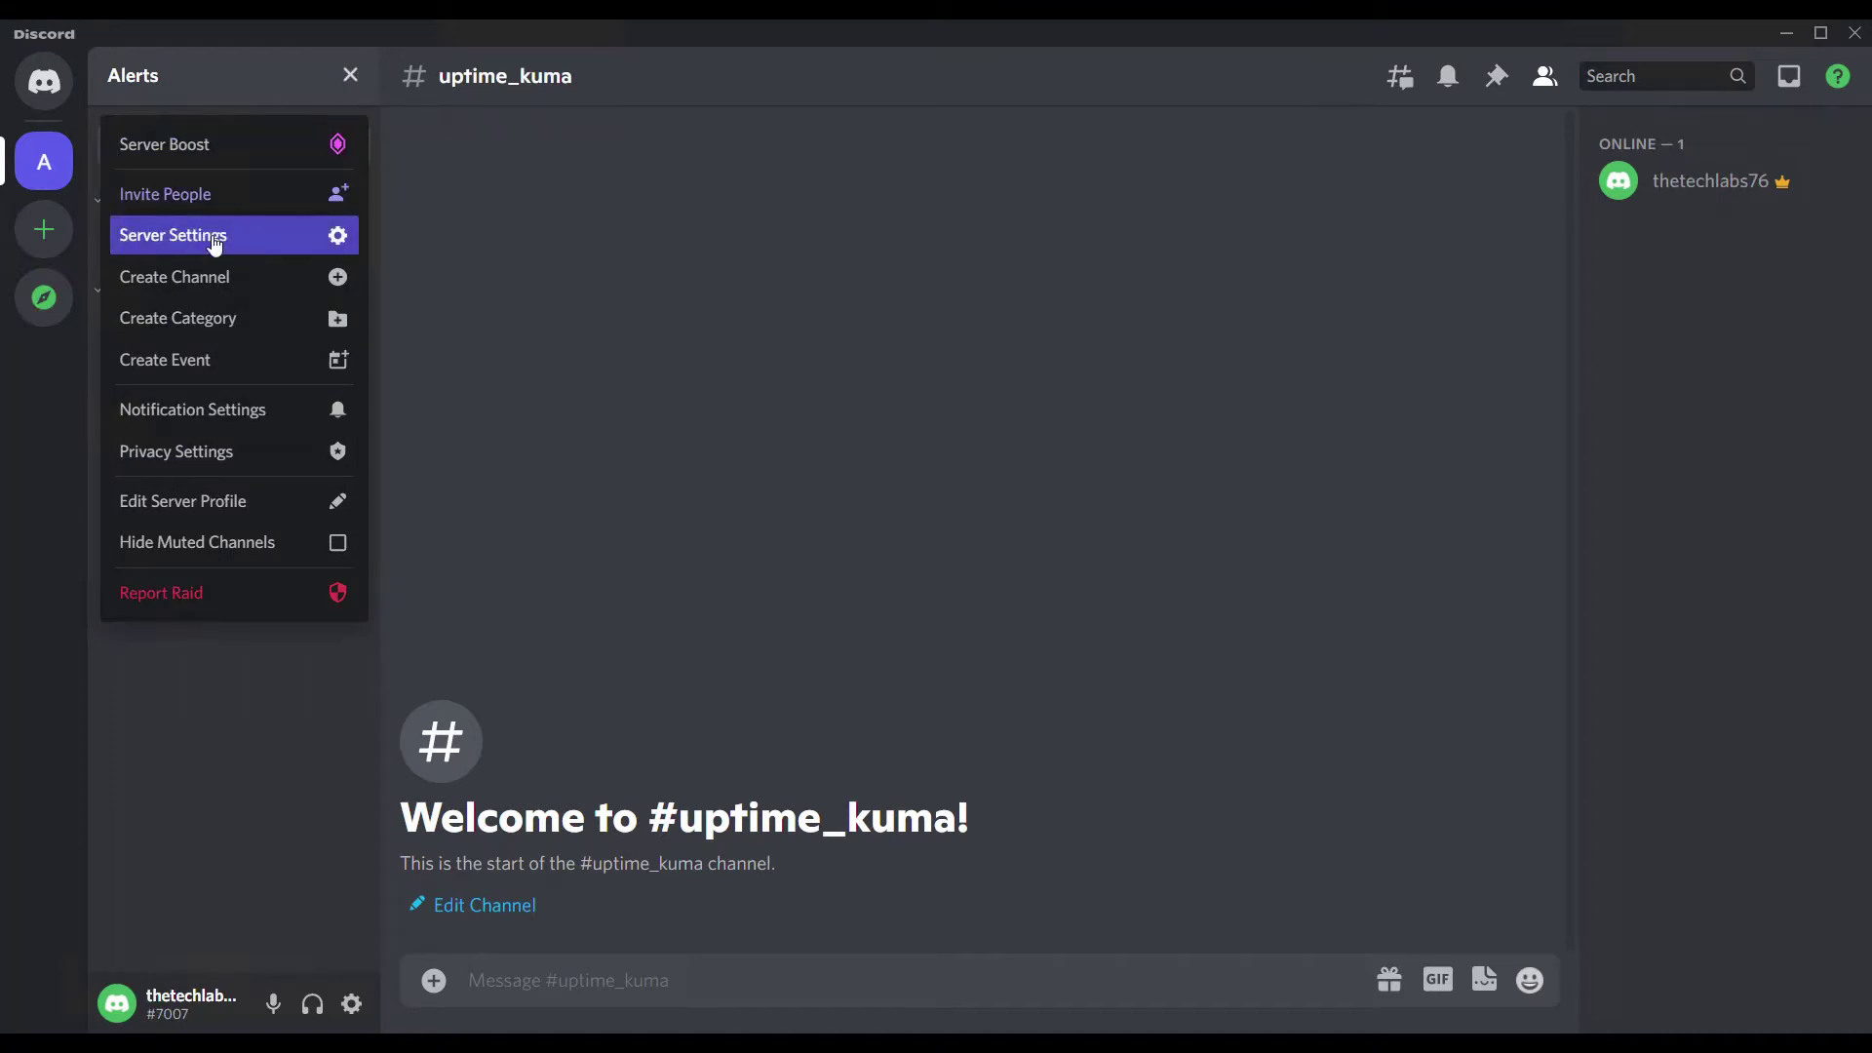
left_click(313, 248)
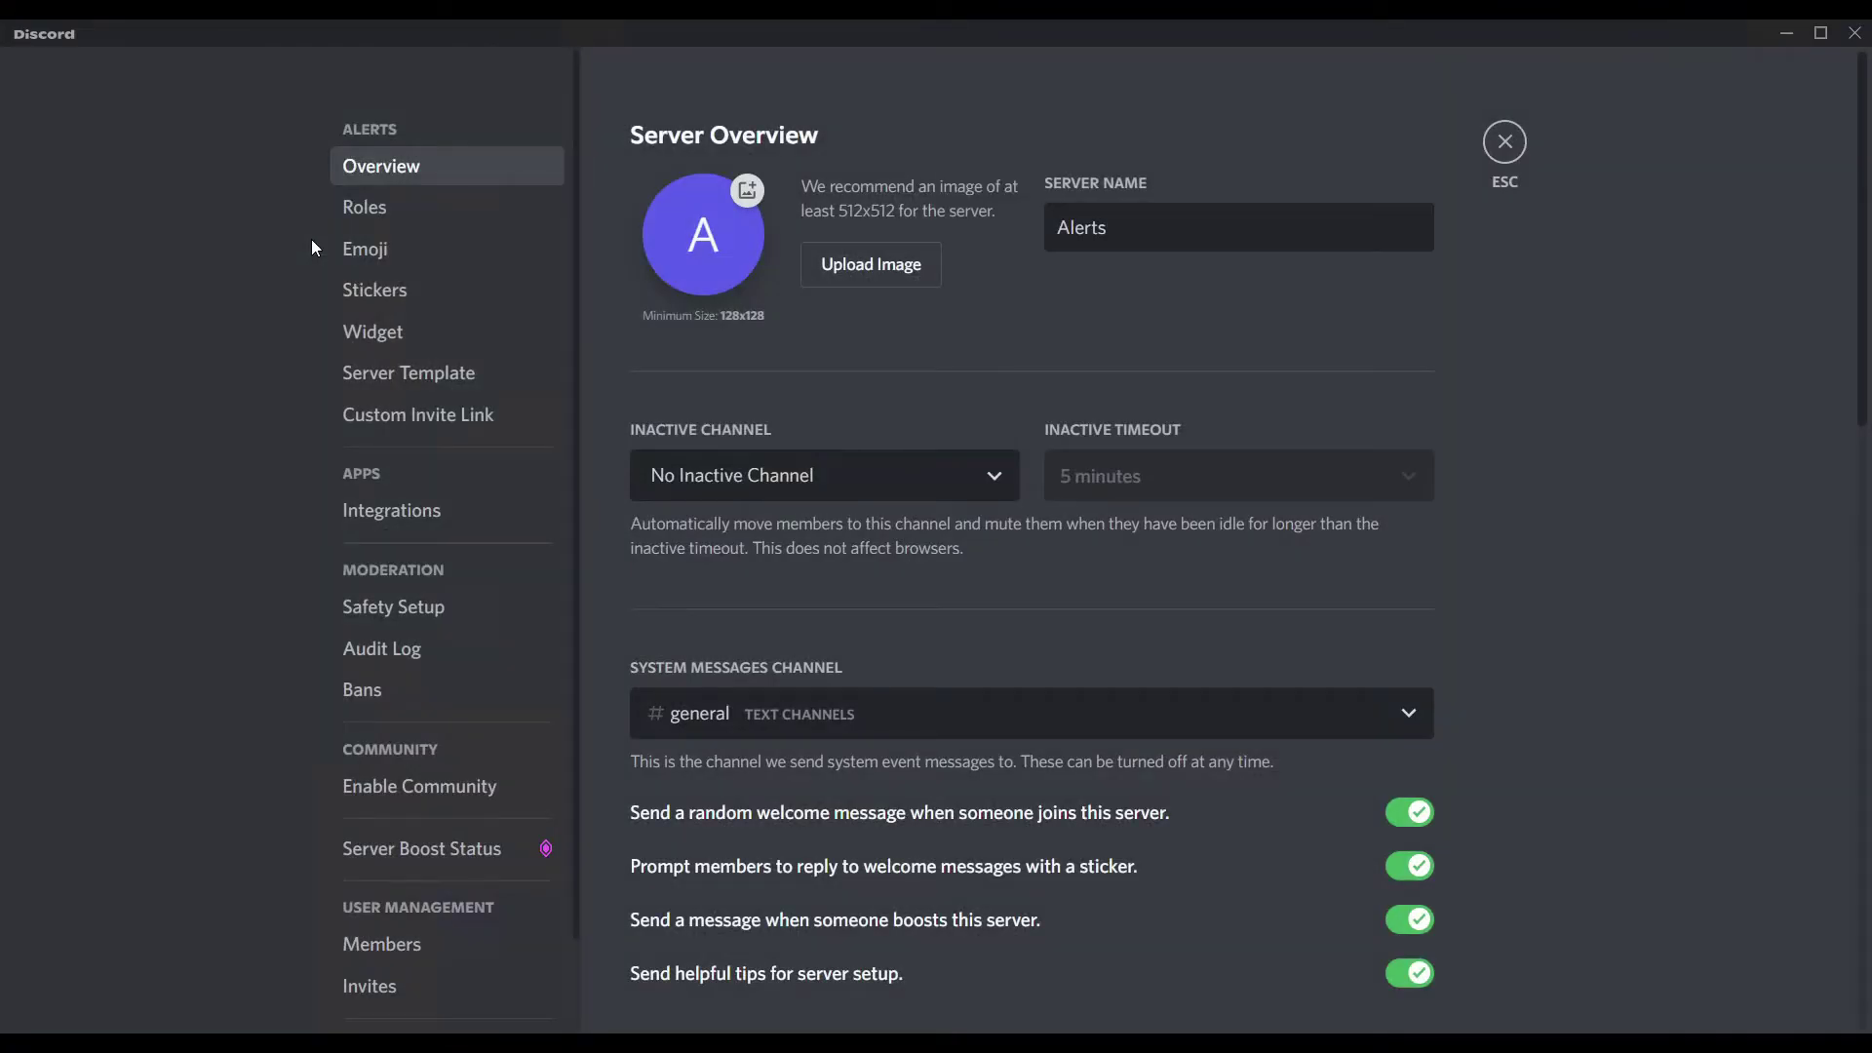
left_click(427, 517)
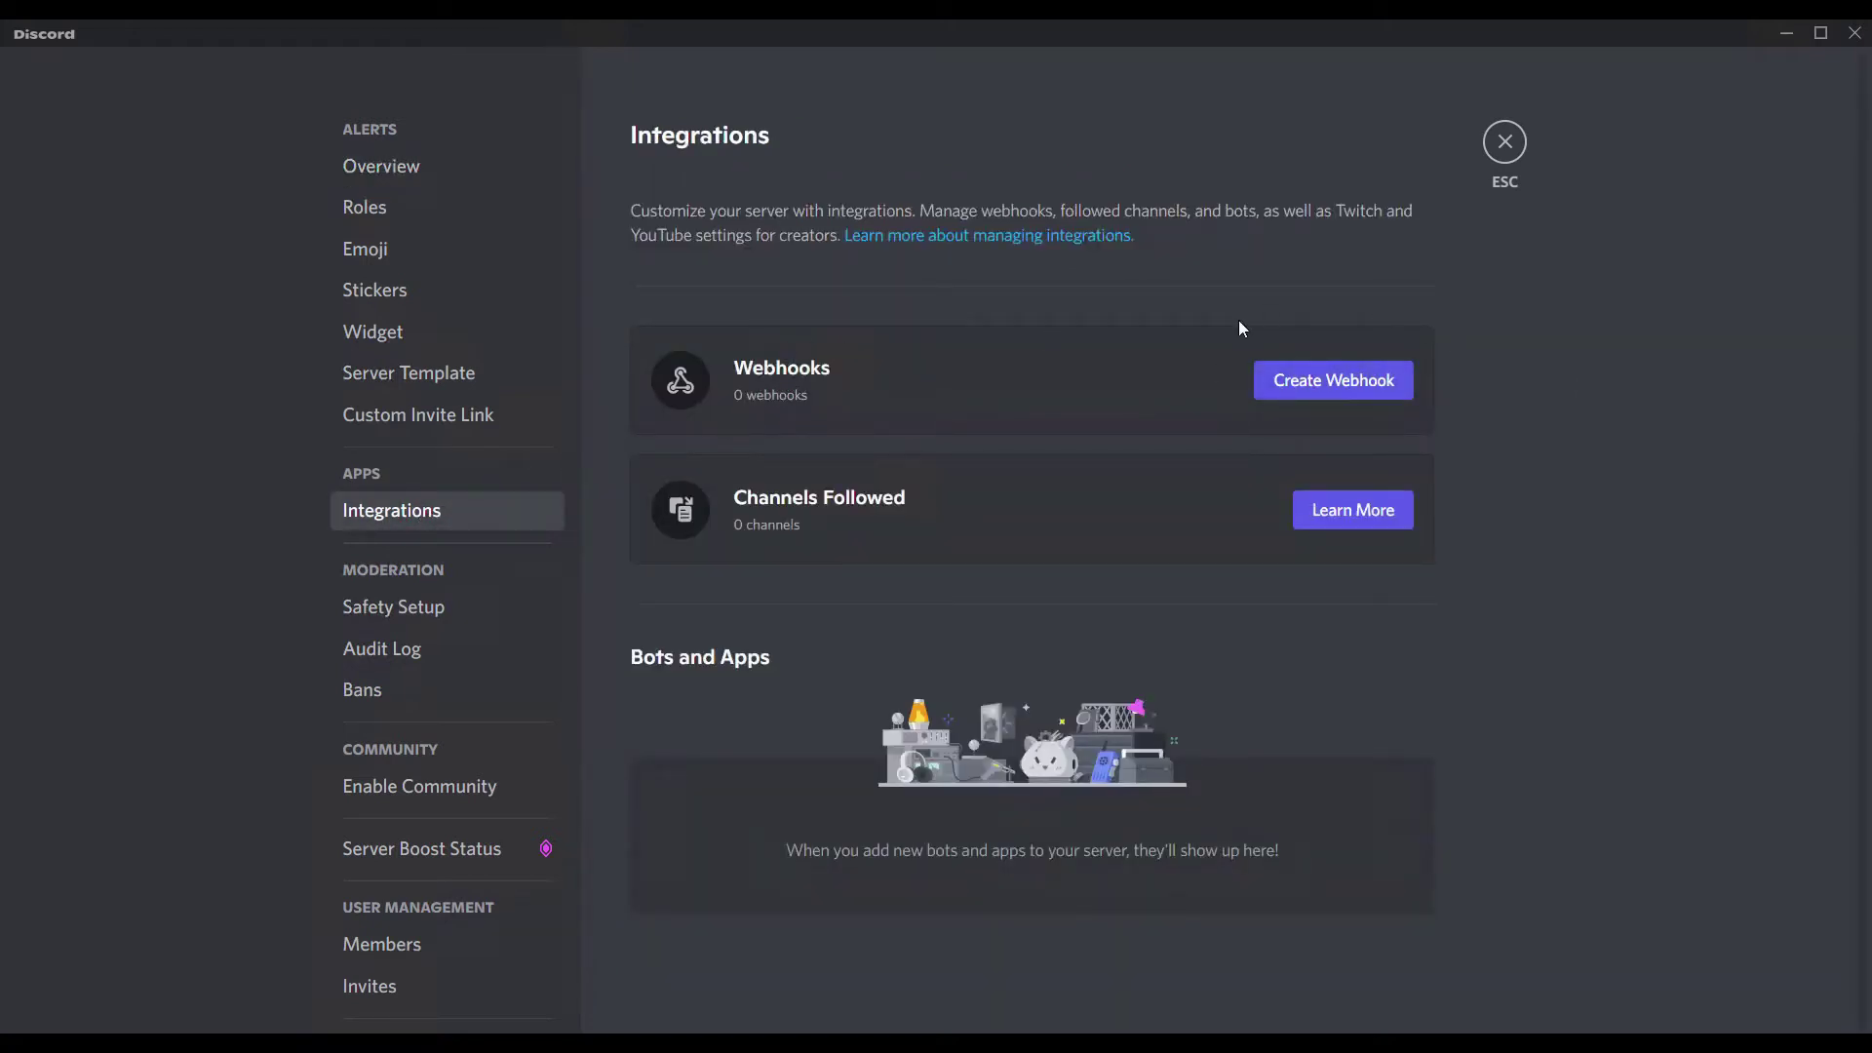
left_click(1325, 382)
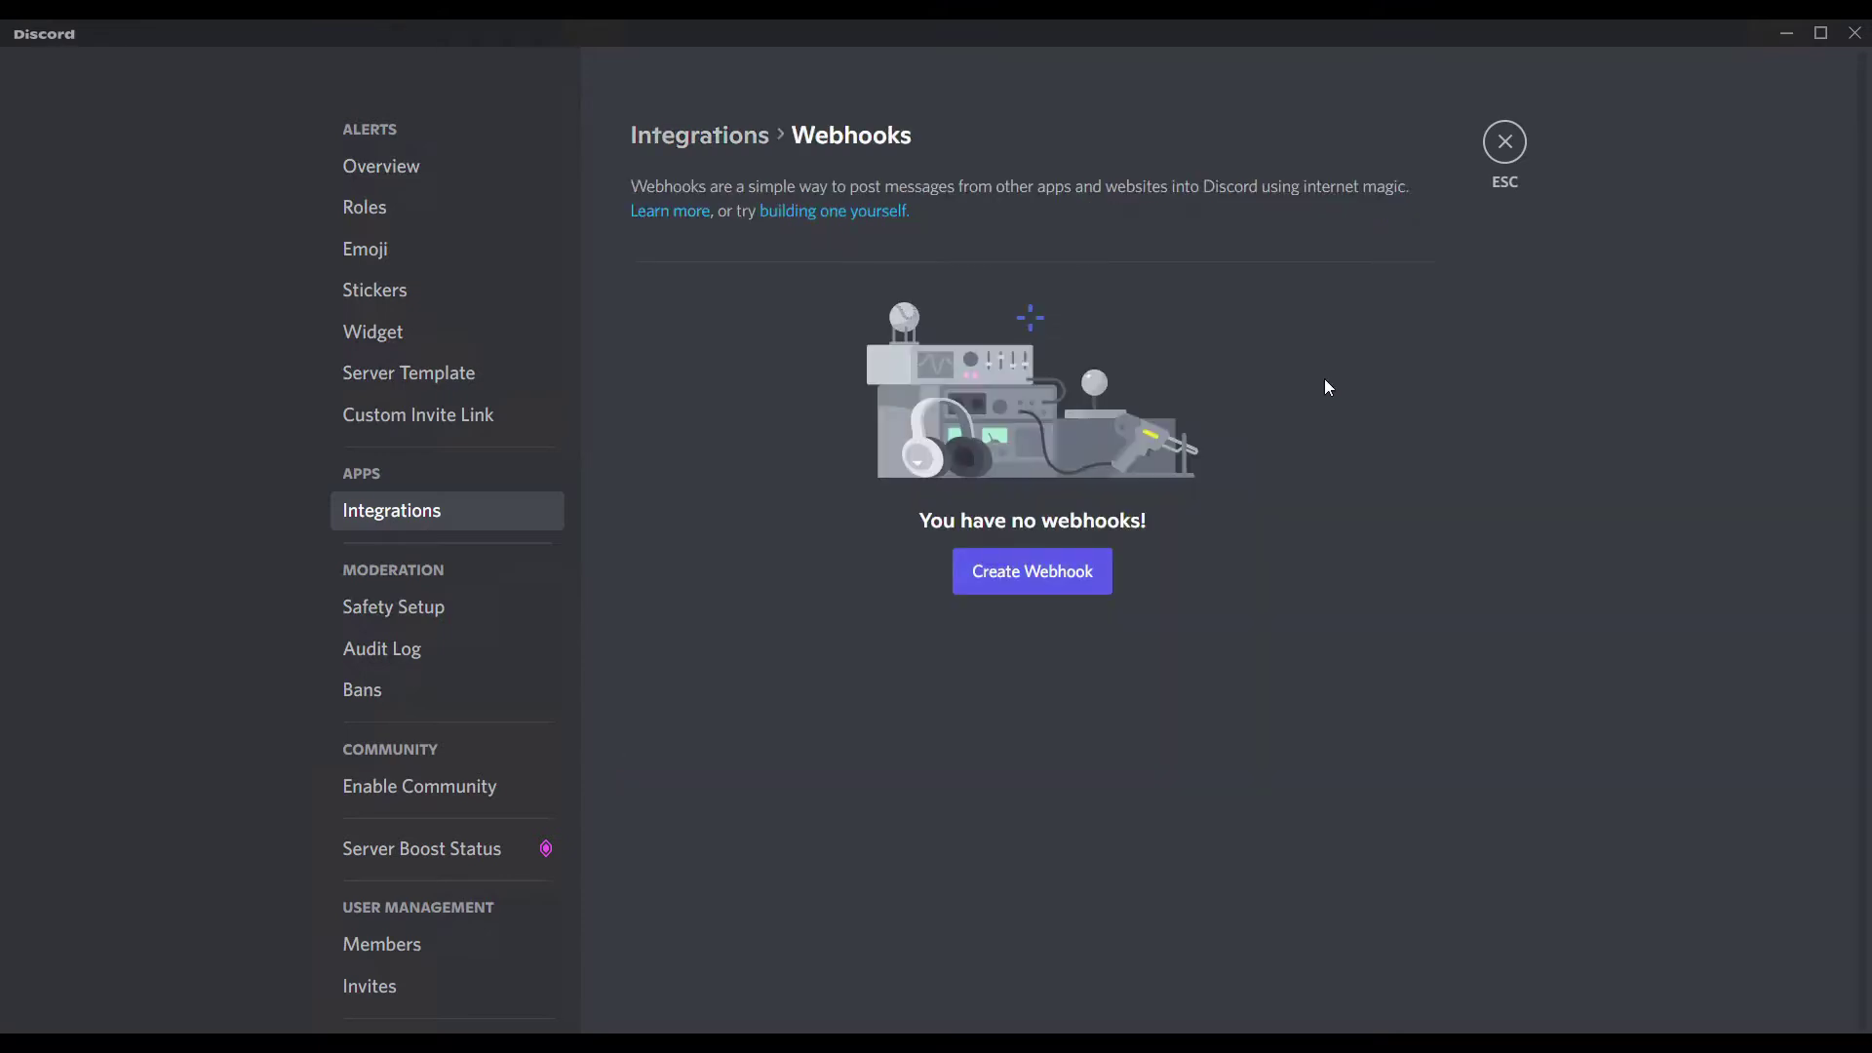
Name the webhook Uptime-Alert, point it at #uptime_kuma, and copy its URL.
key("ctrl+a")
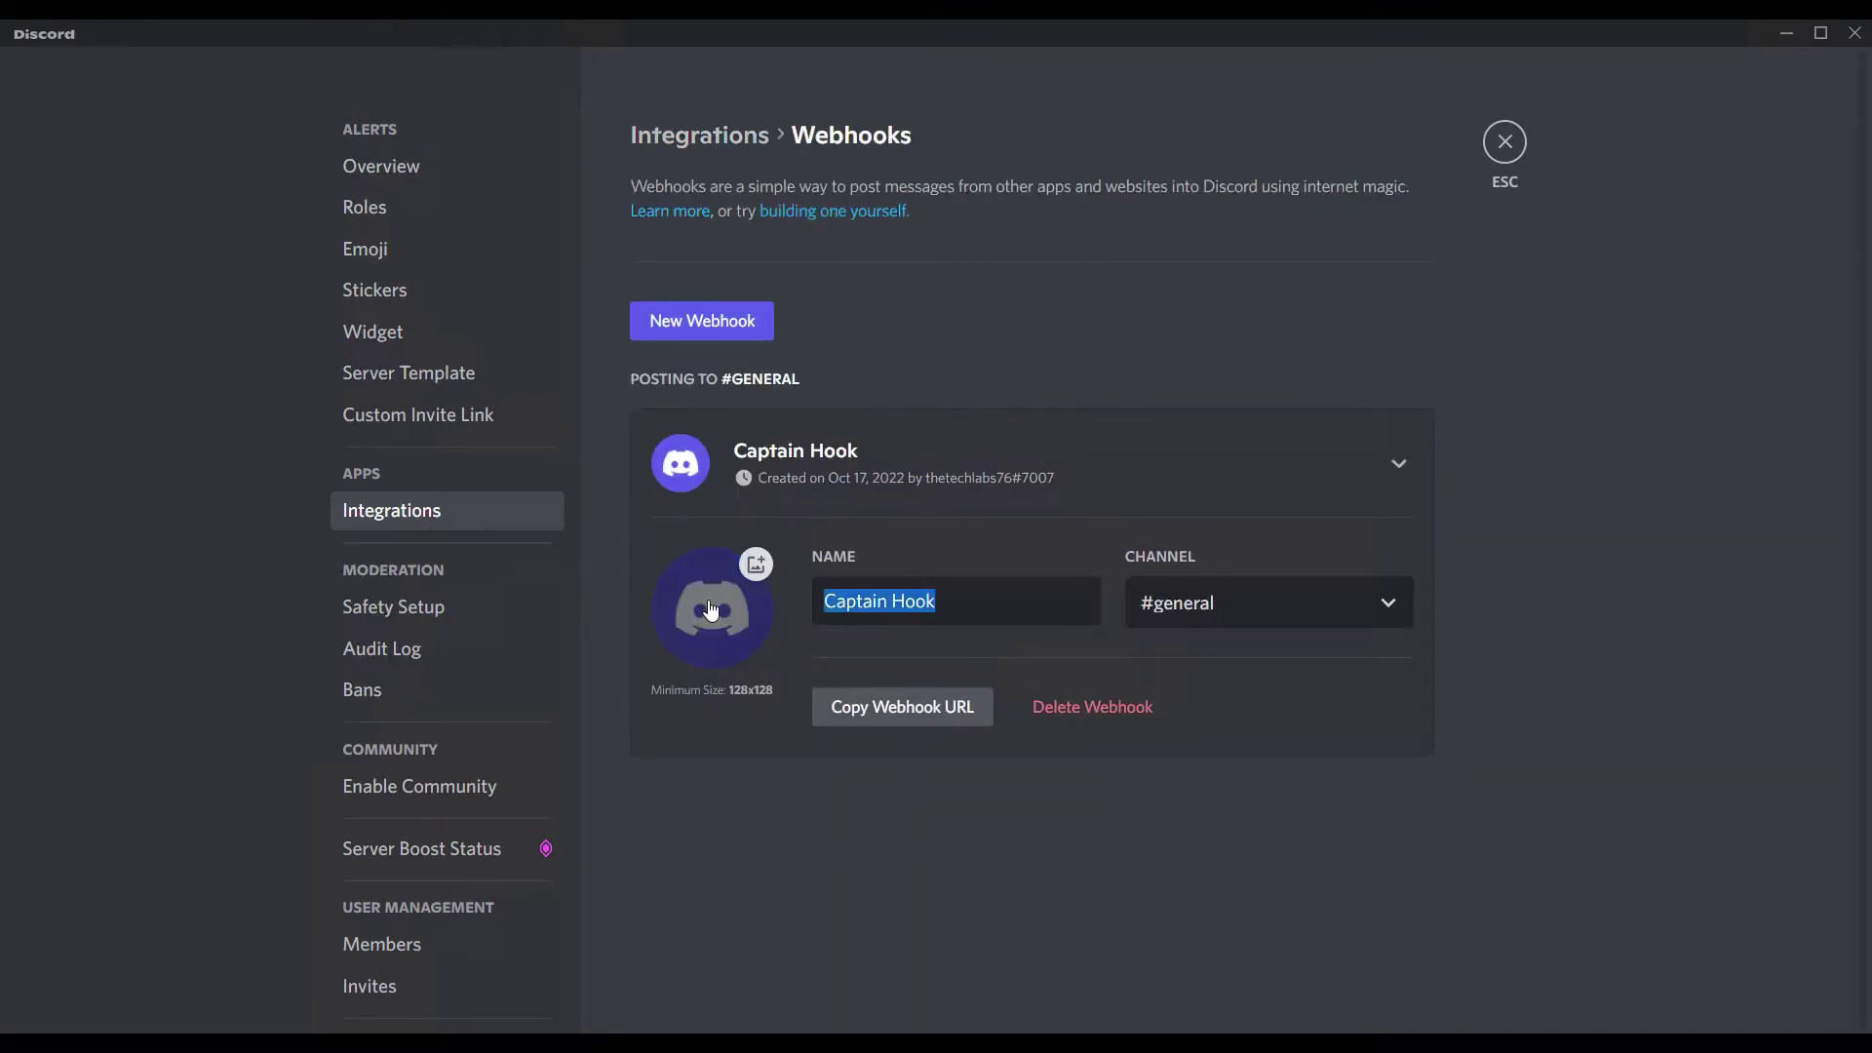
type("Upti")
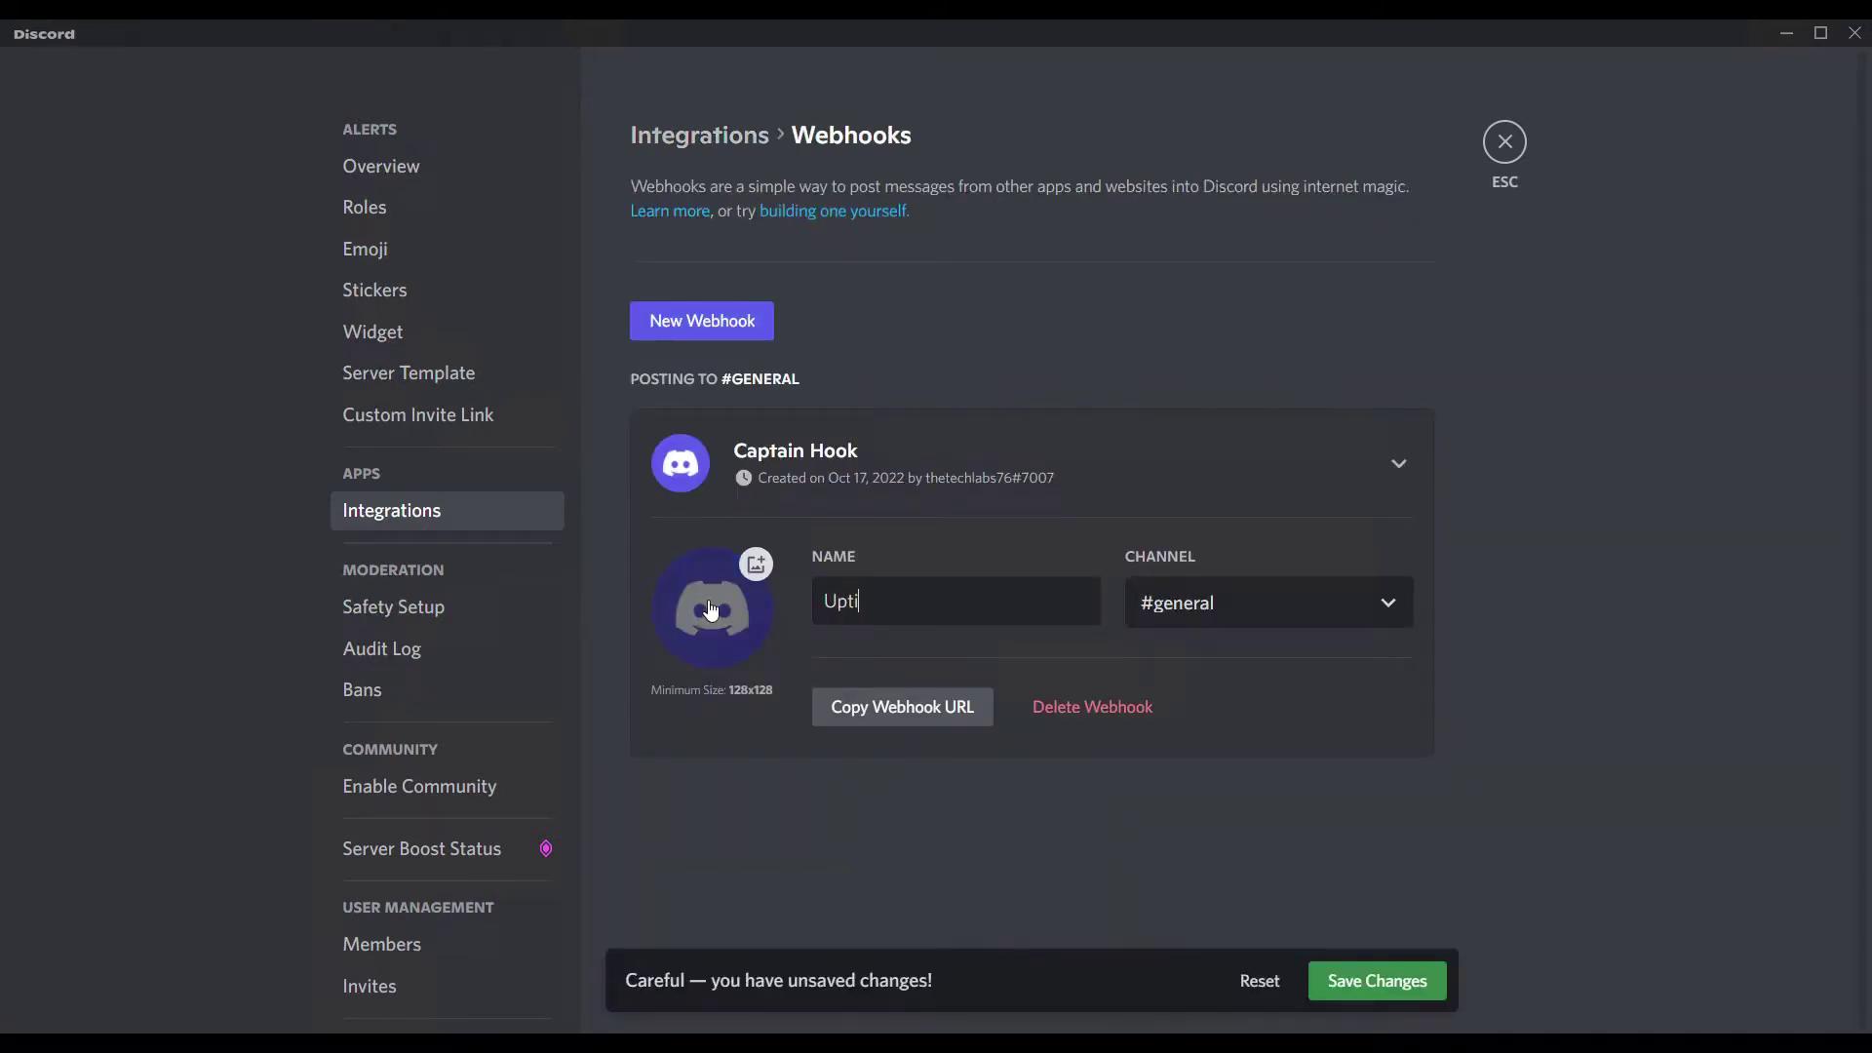
type("me-Alrts")
key("BackSpace")
key("BackSpace")
type("ert")
left_click(1370, 610)
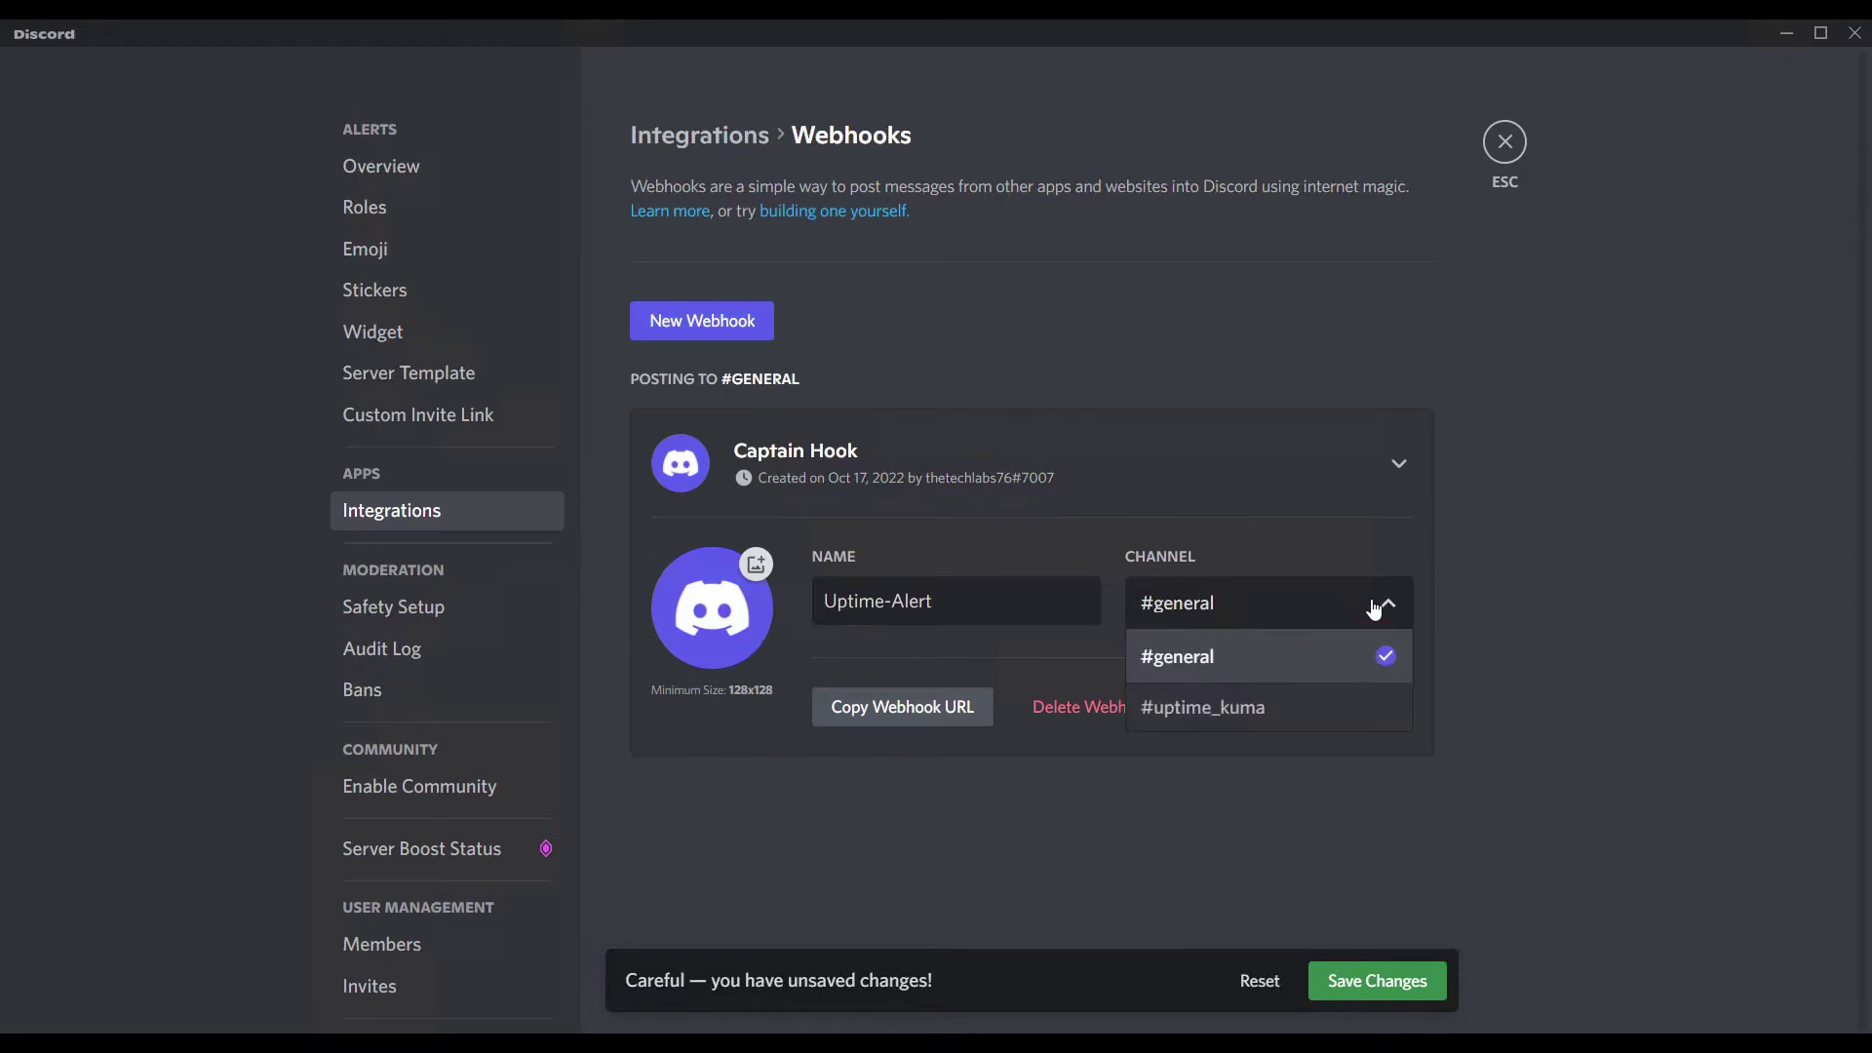
left_click(1235, 711)
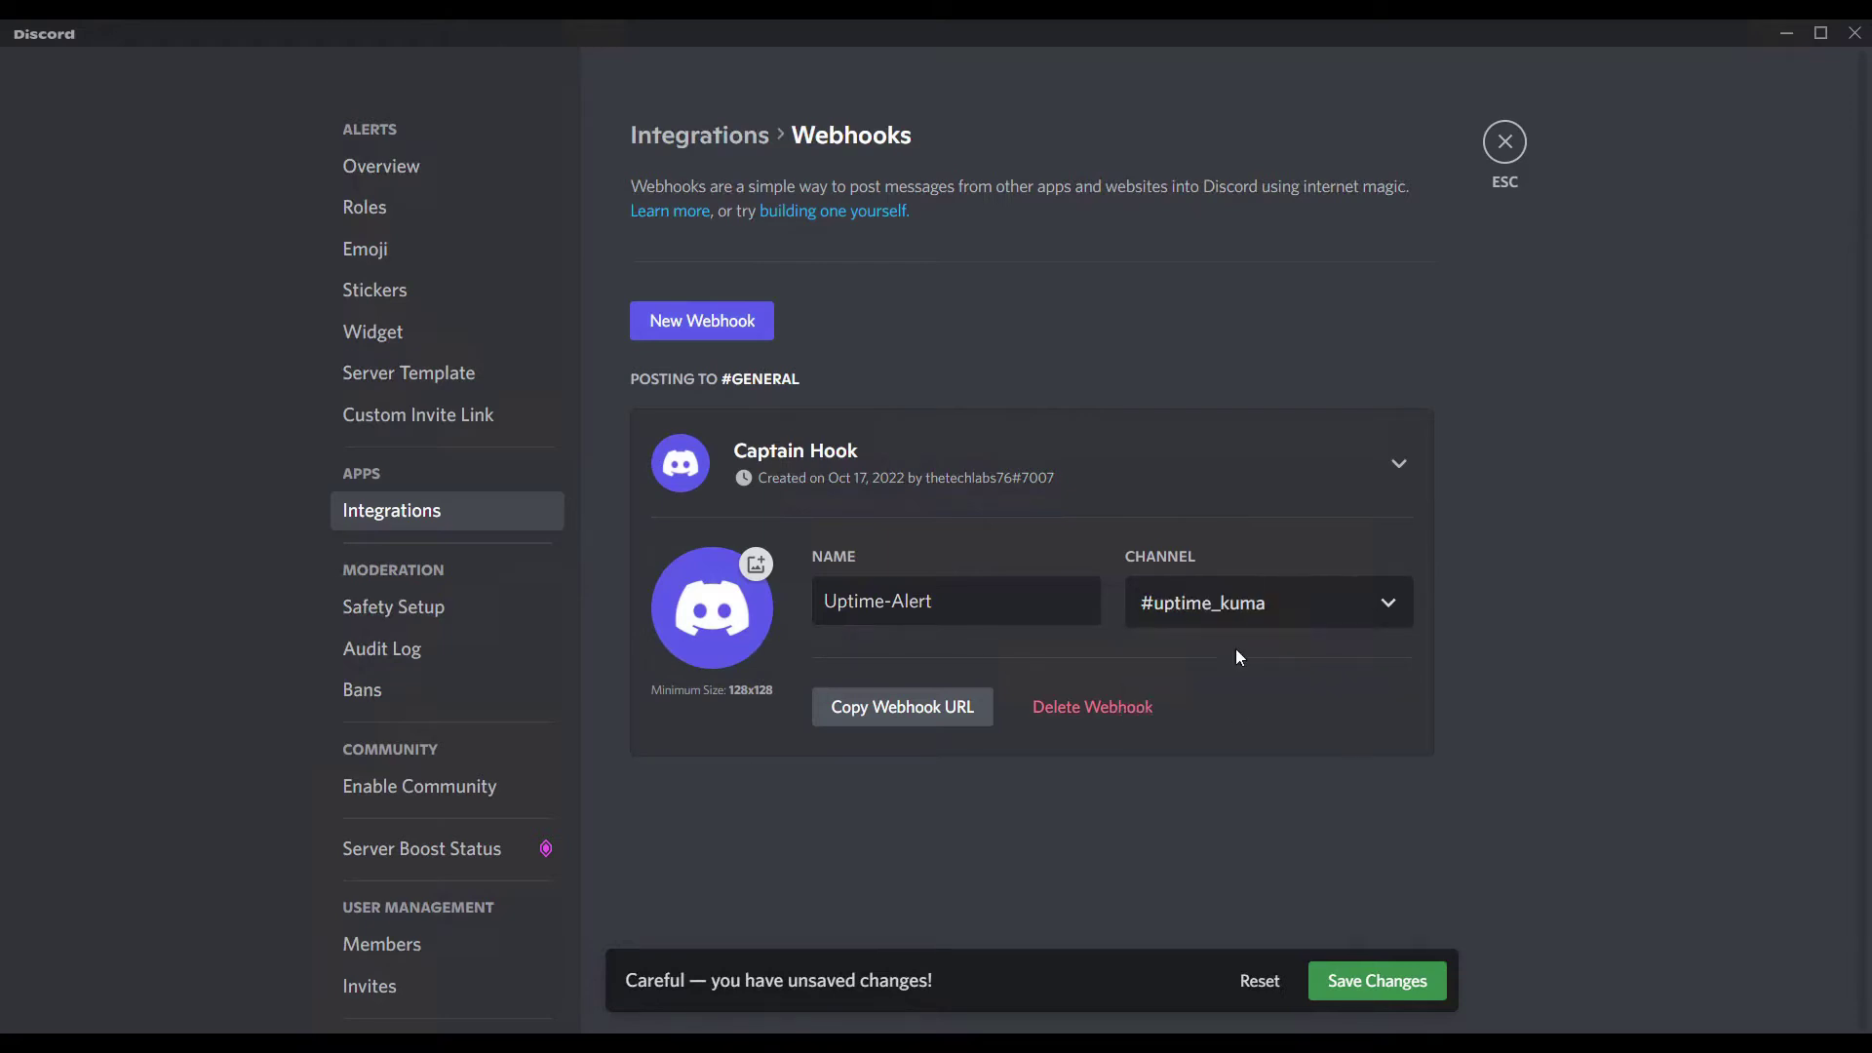
left_click(907, 708)
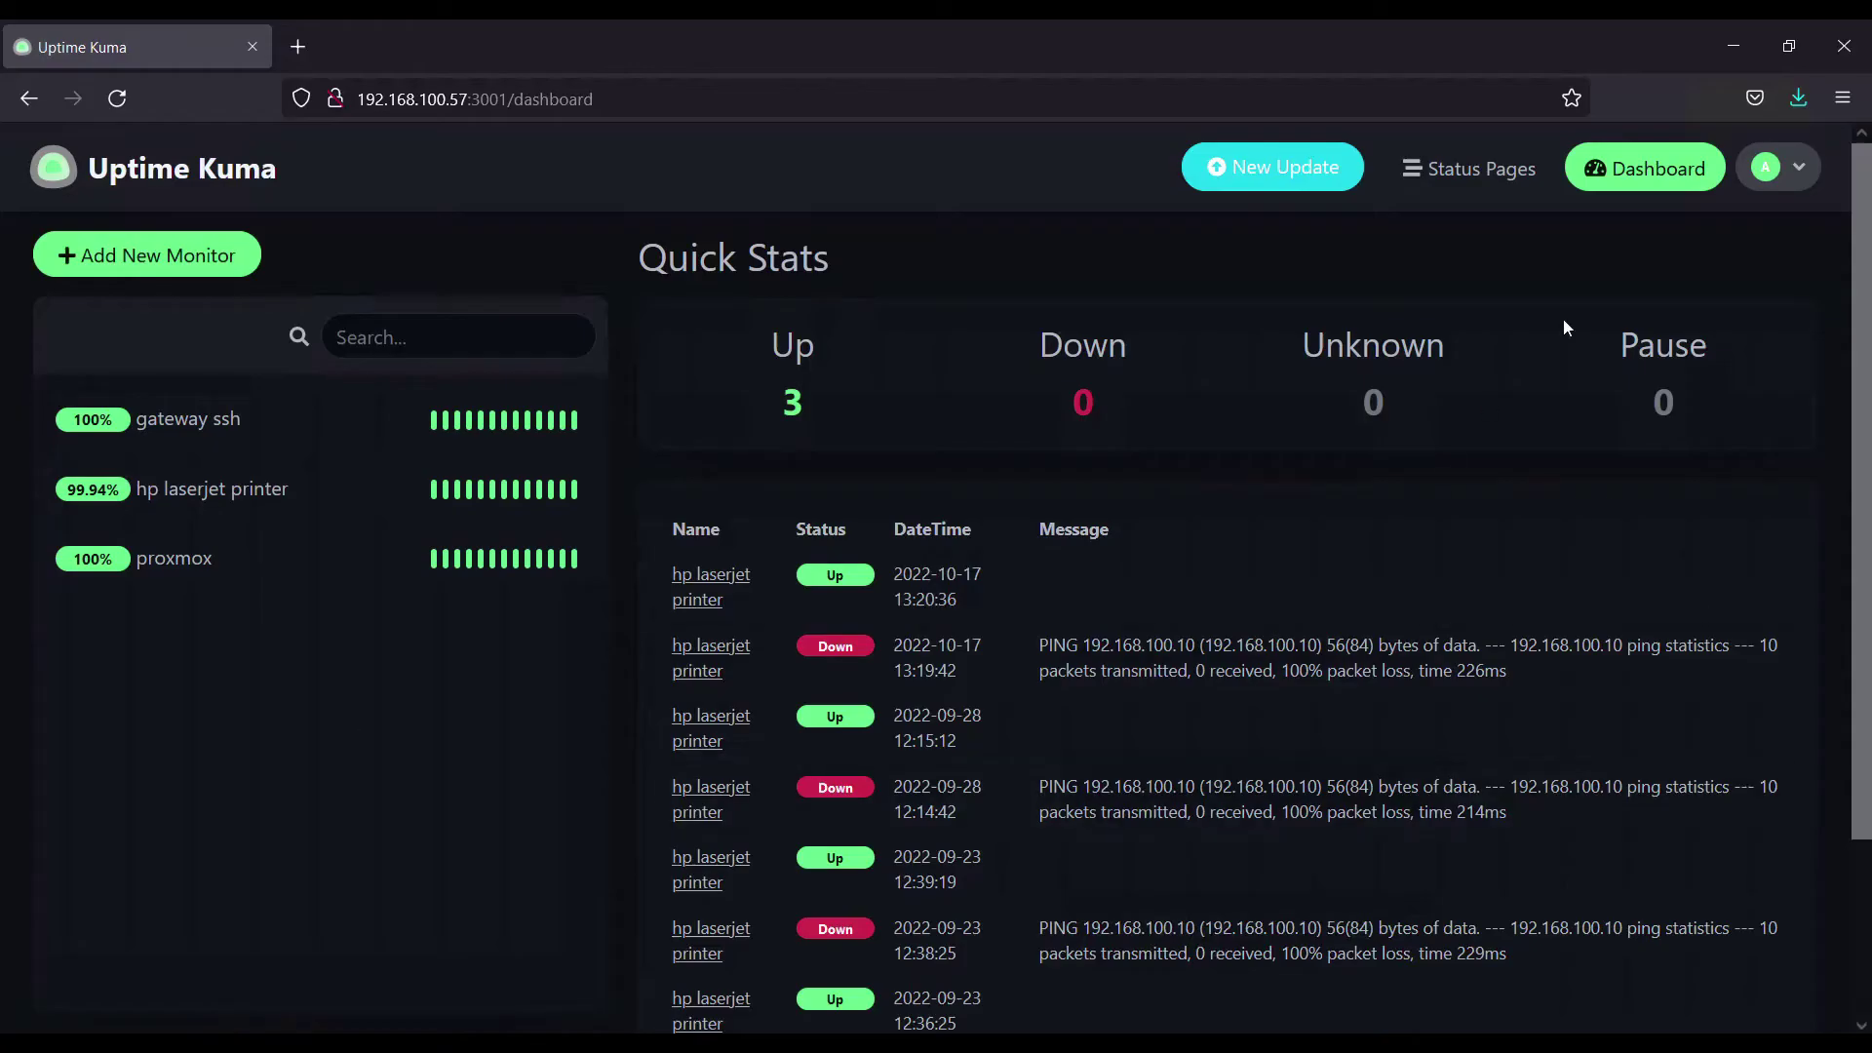
Start a new notification from Uptime Kuma's Settings > Notifications page.
left_click(1780, 169)
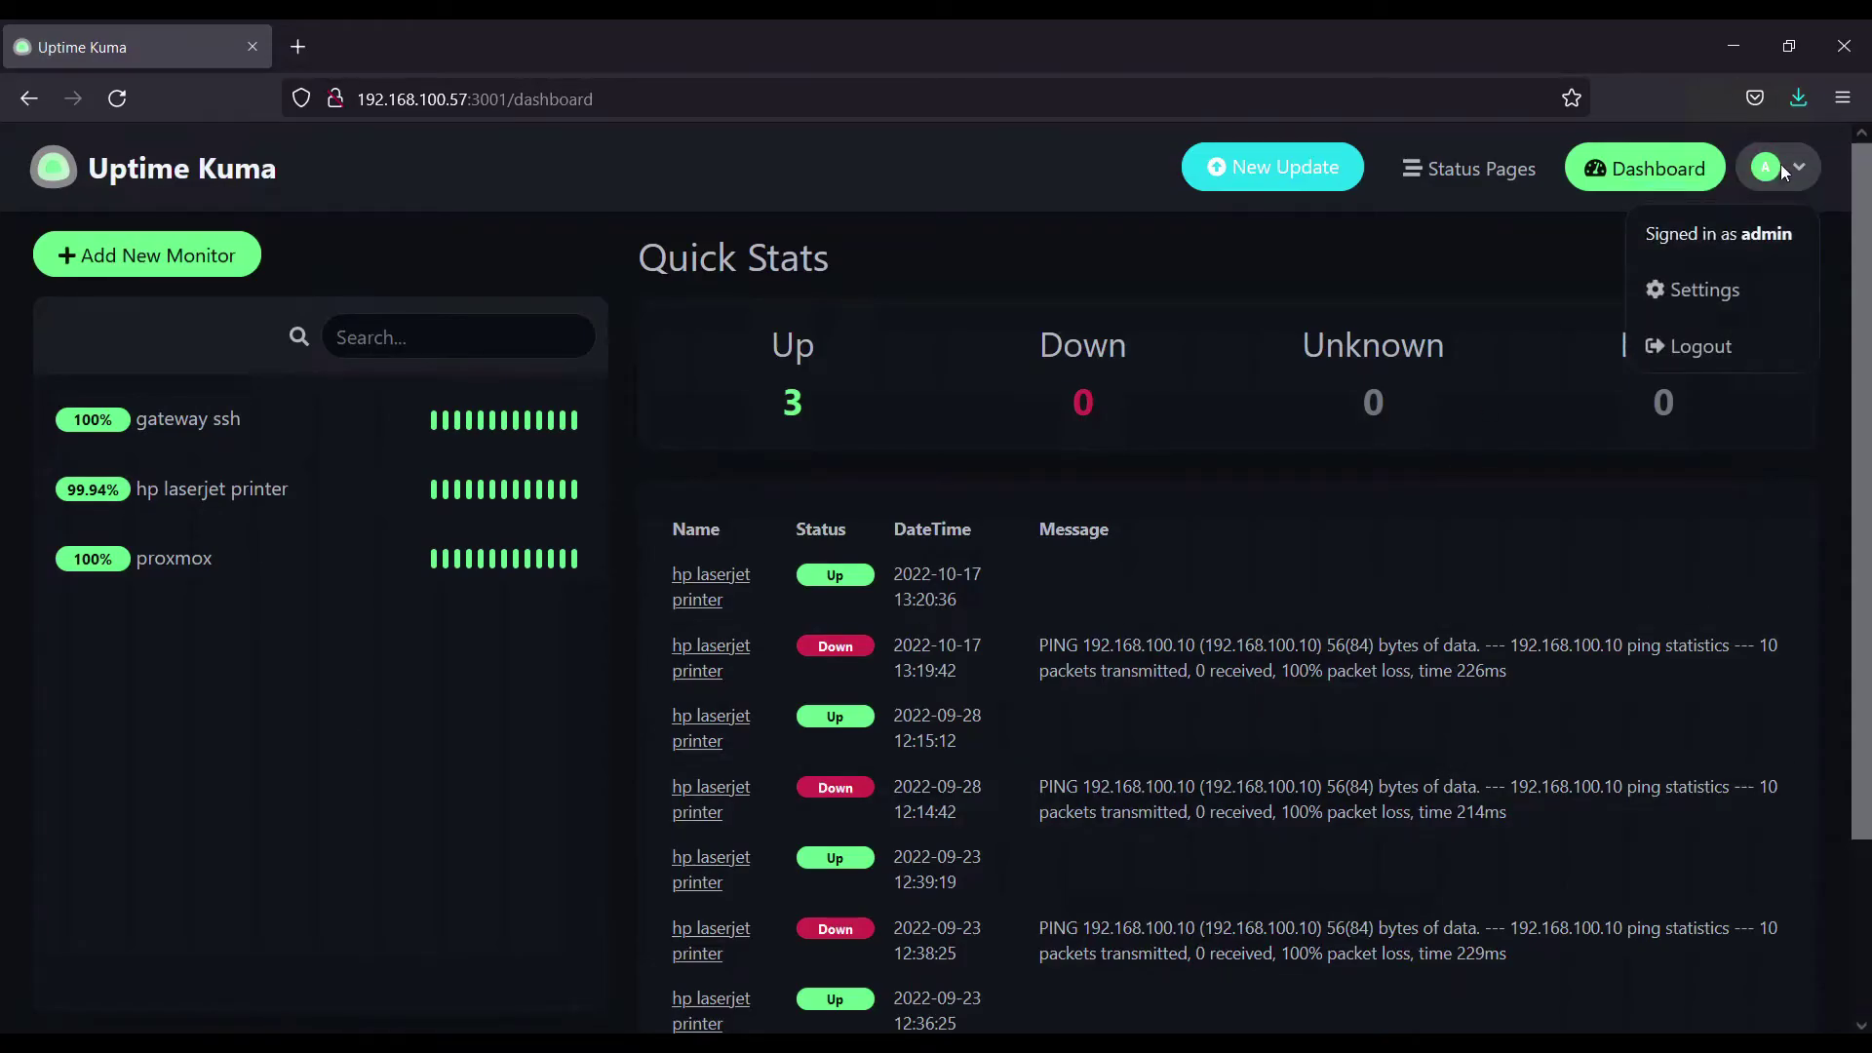
left_click(1713, 290)
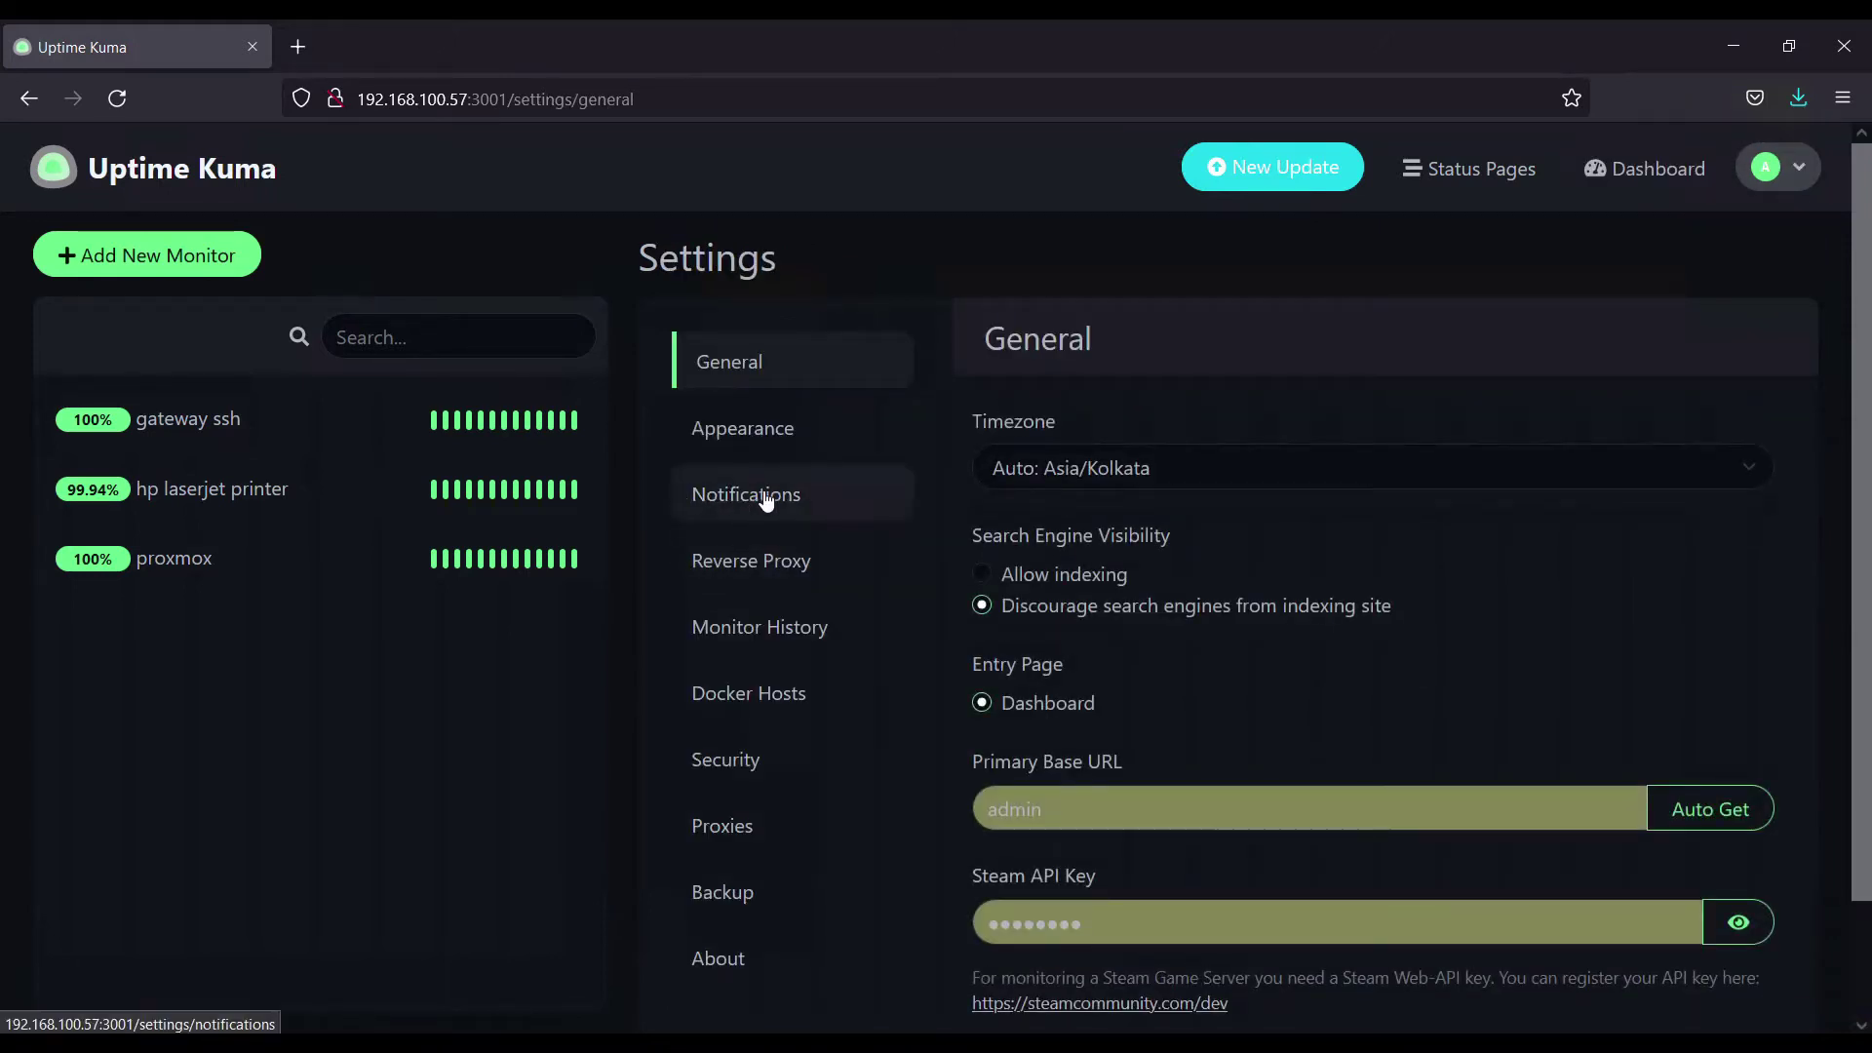
left_click(765, 501)
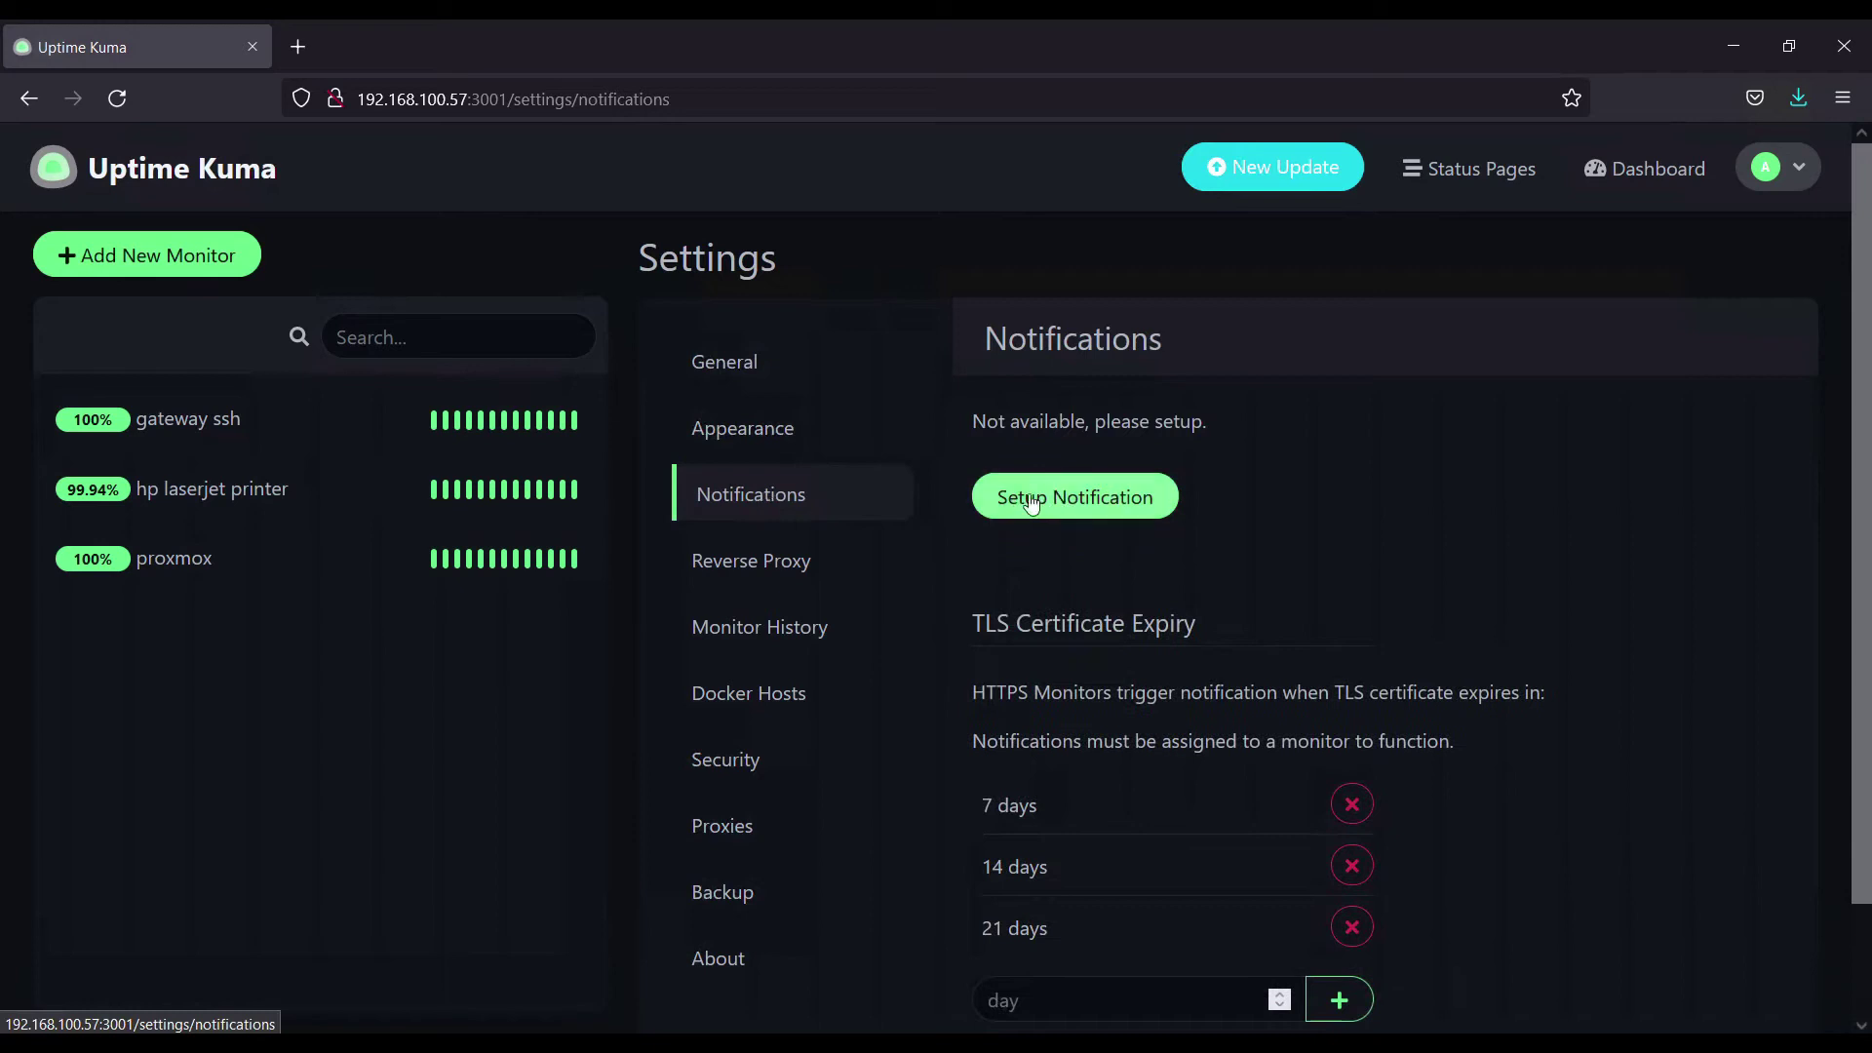
left_click(1072, 499)
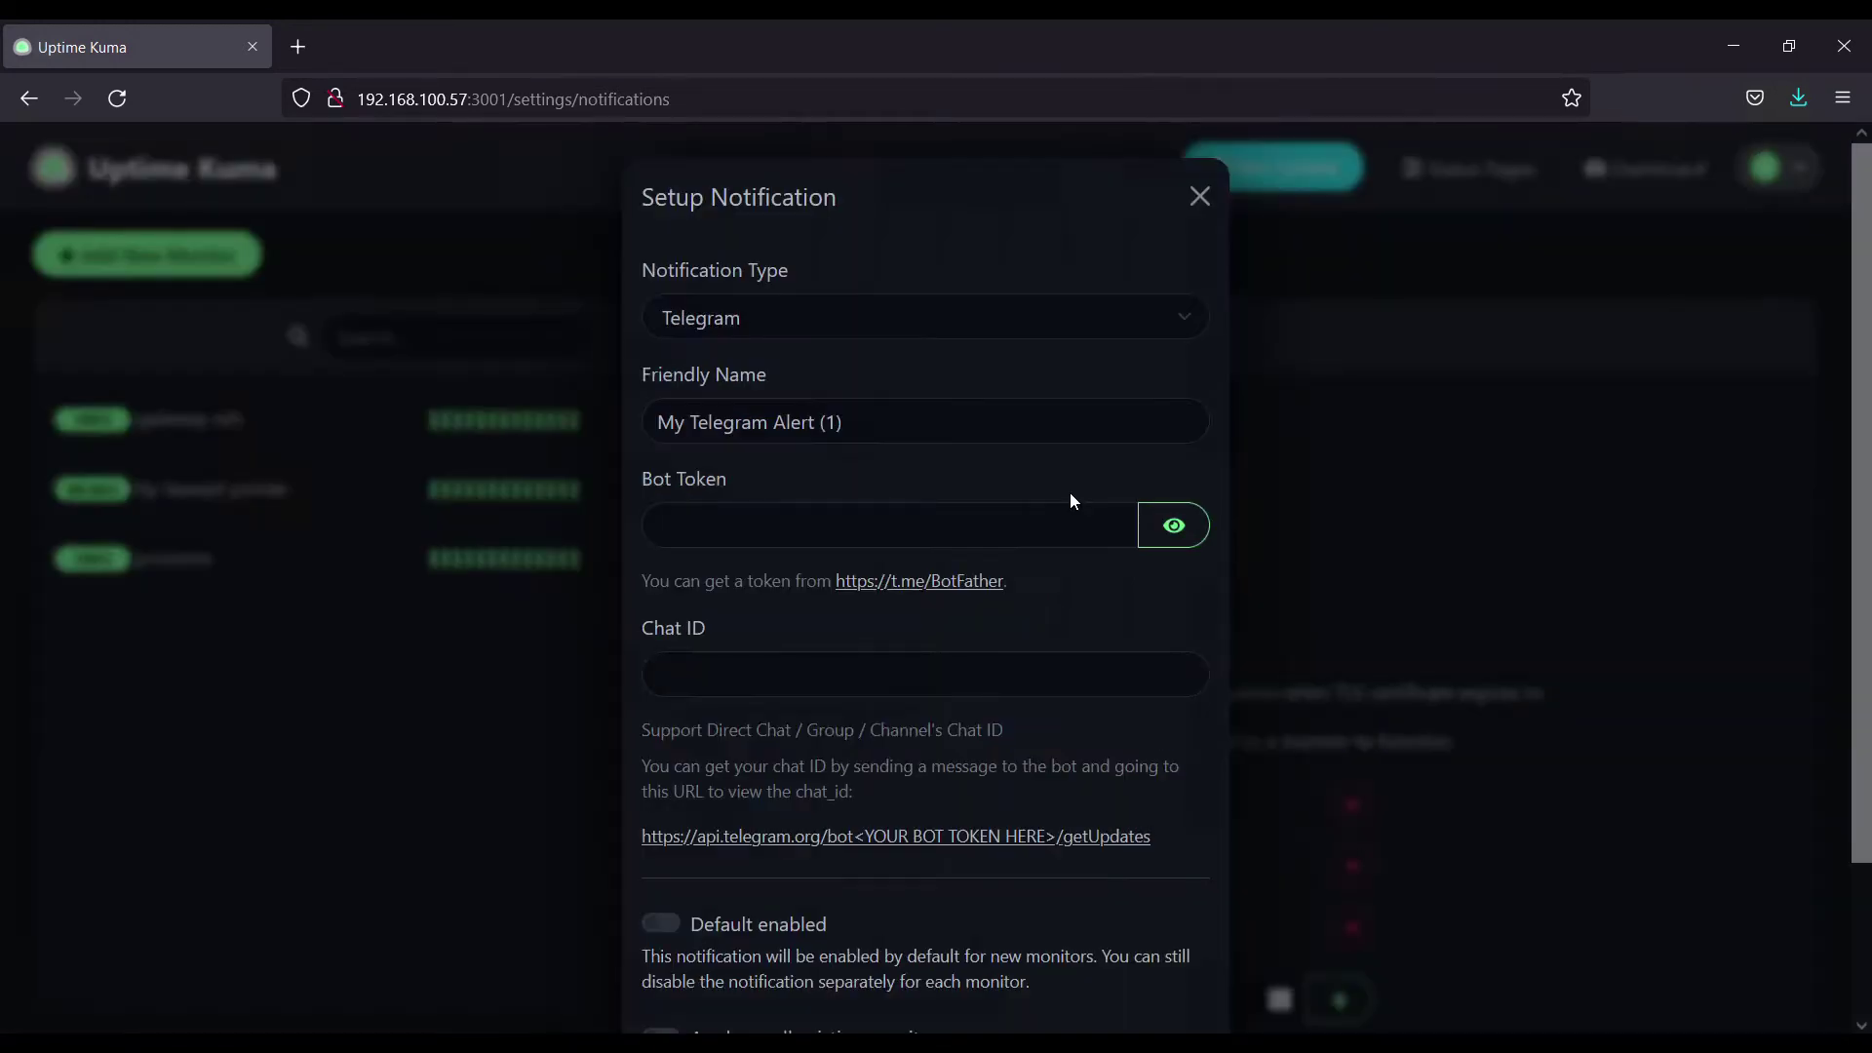
Set the notification type to Discord and the friendly name to My Discord Kuma Alert.
left_click(844, 315)
scroll(829, 390, "up", 10)
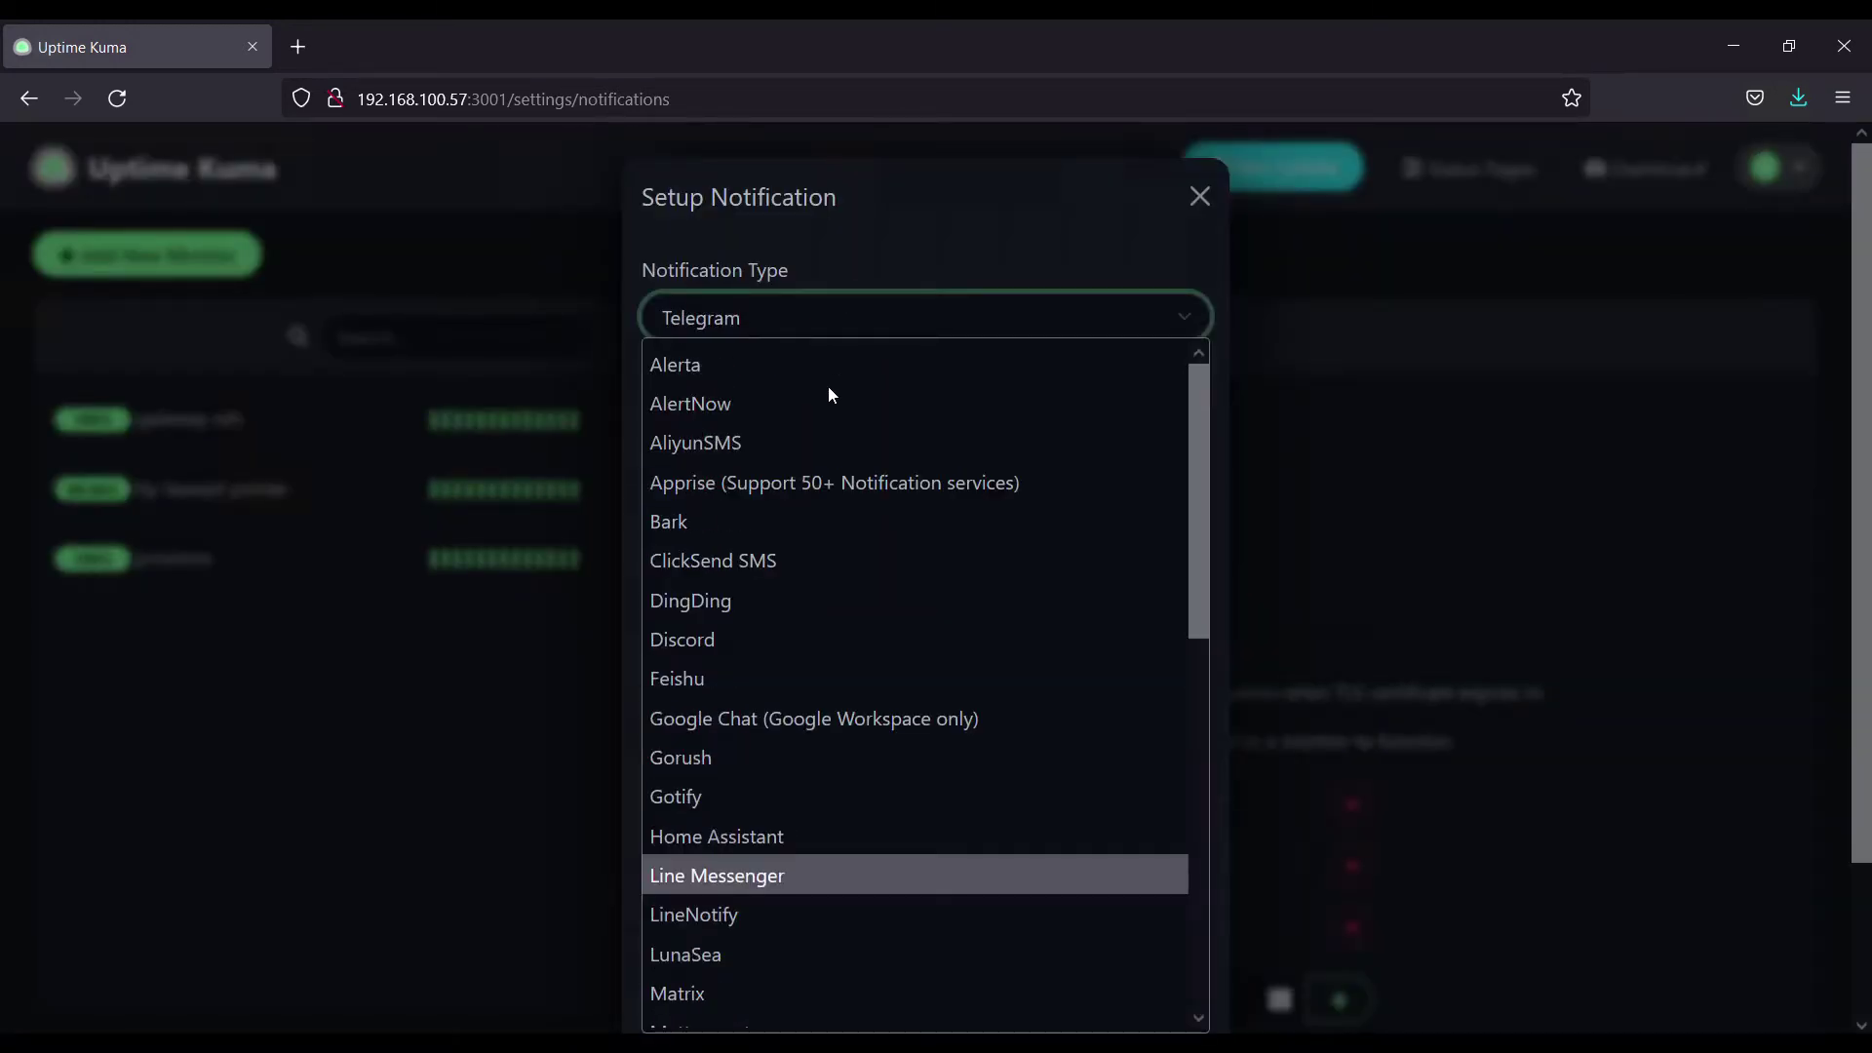
left_click(709, 640)
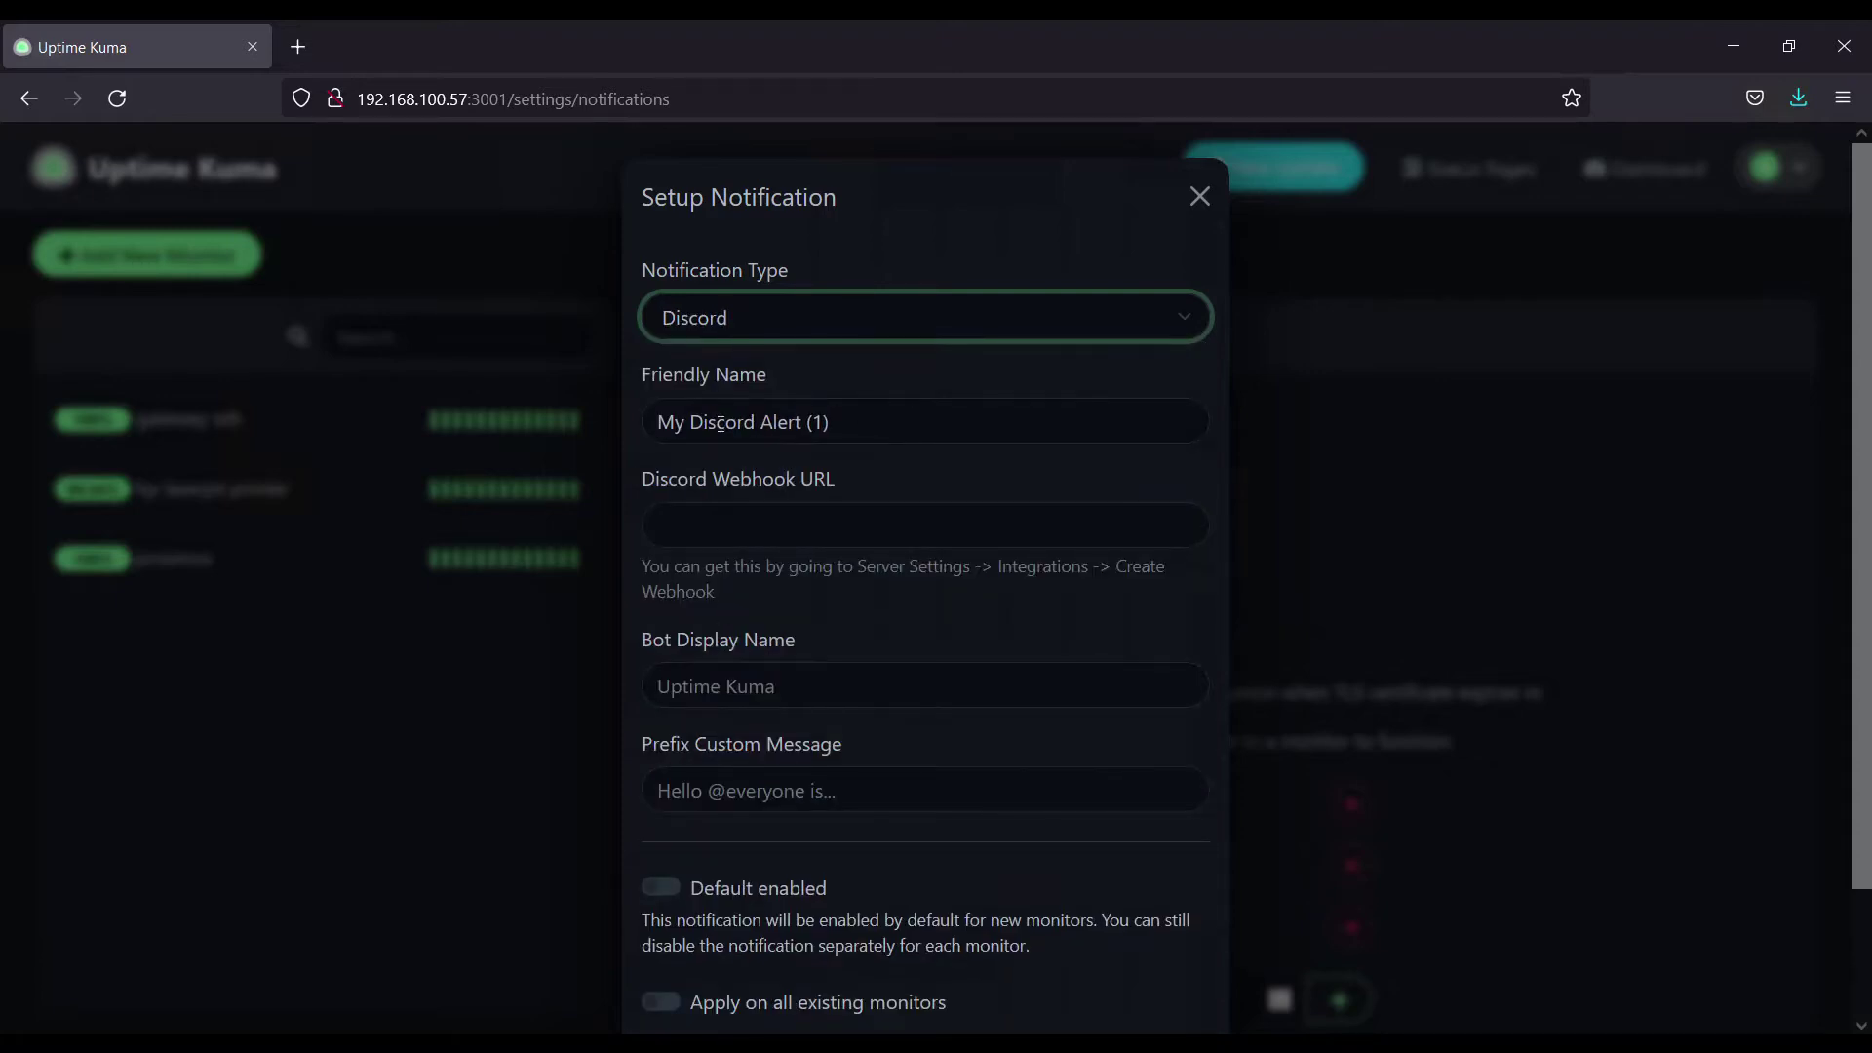
left_click(807, 423)
key("ctrl+Left")
type("Kuma")
key("End")
key("BackSpace")
key("BackSpace")
key("BackSpace")
key("BackSpace")
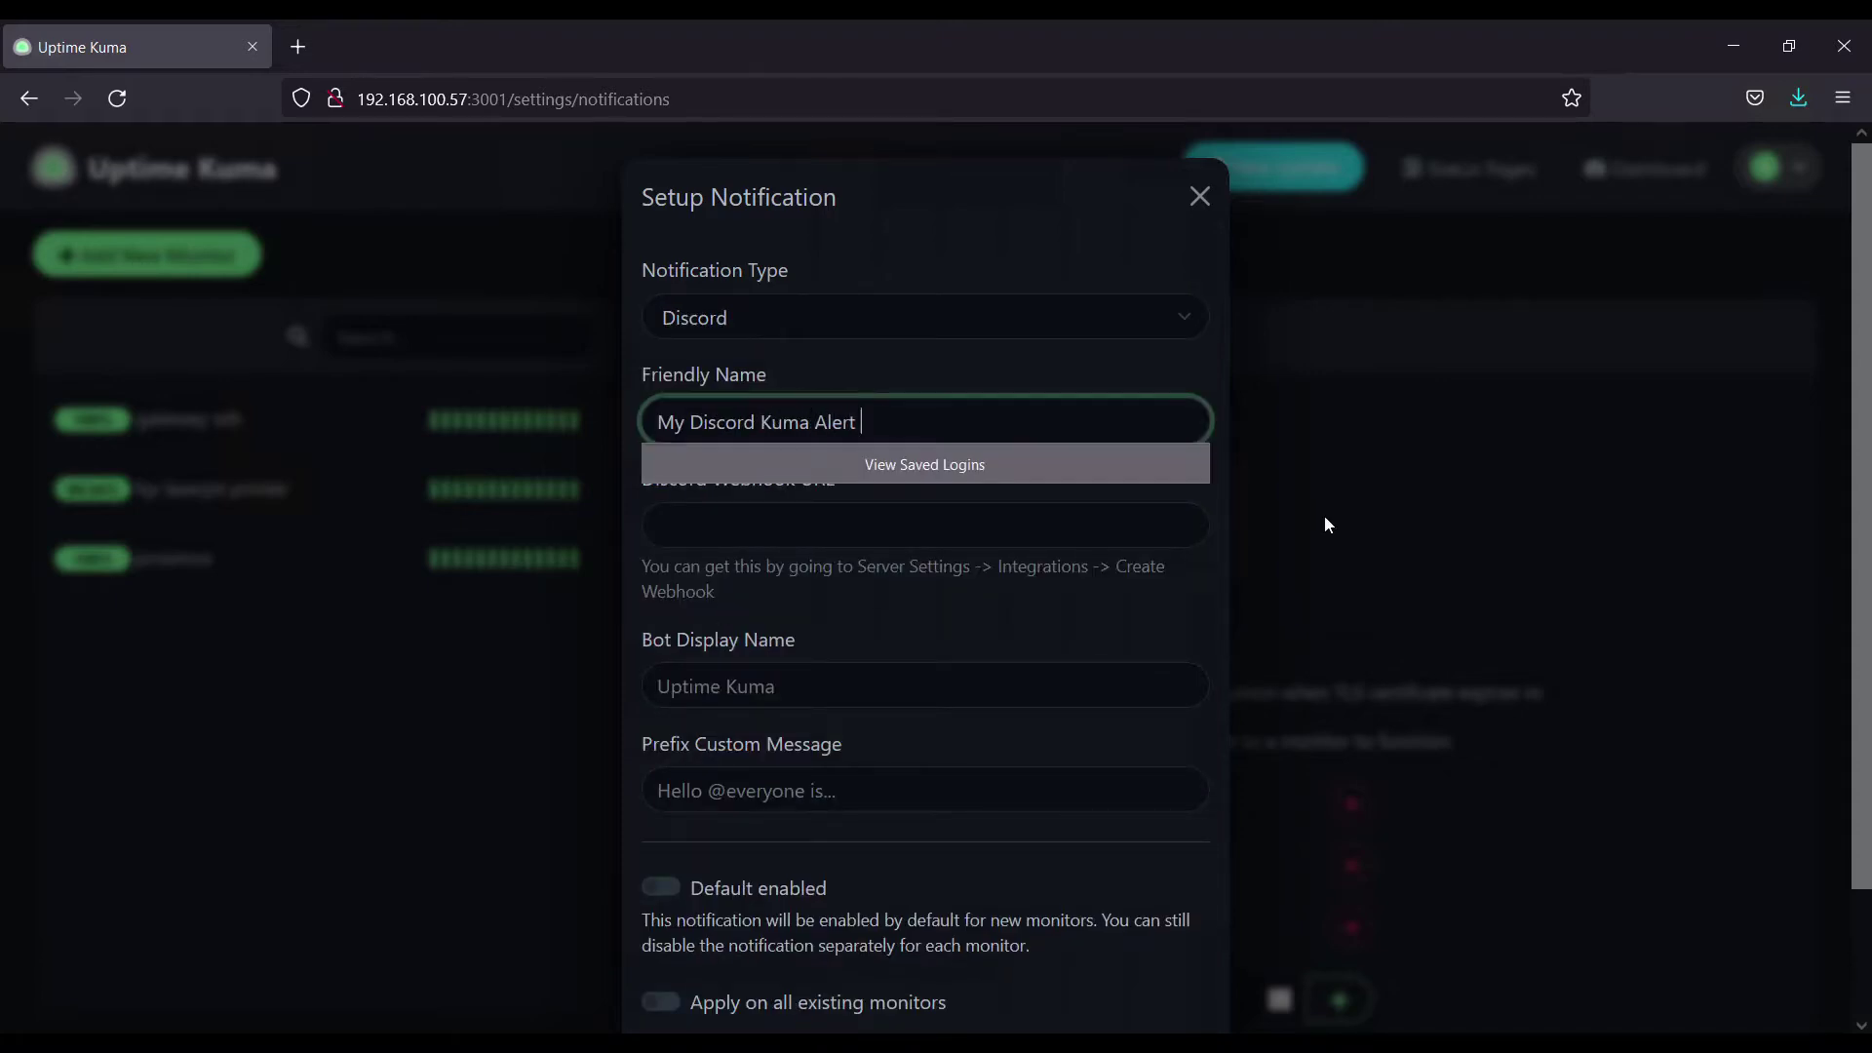
Paste the copied Discord webhook URL into the notification's webhook field.
left_click(738, 535)
right_click(738, 536)
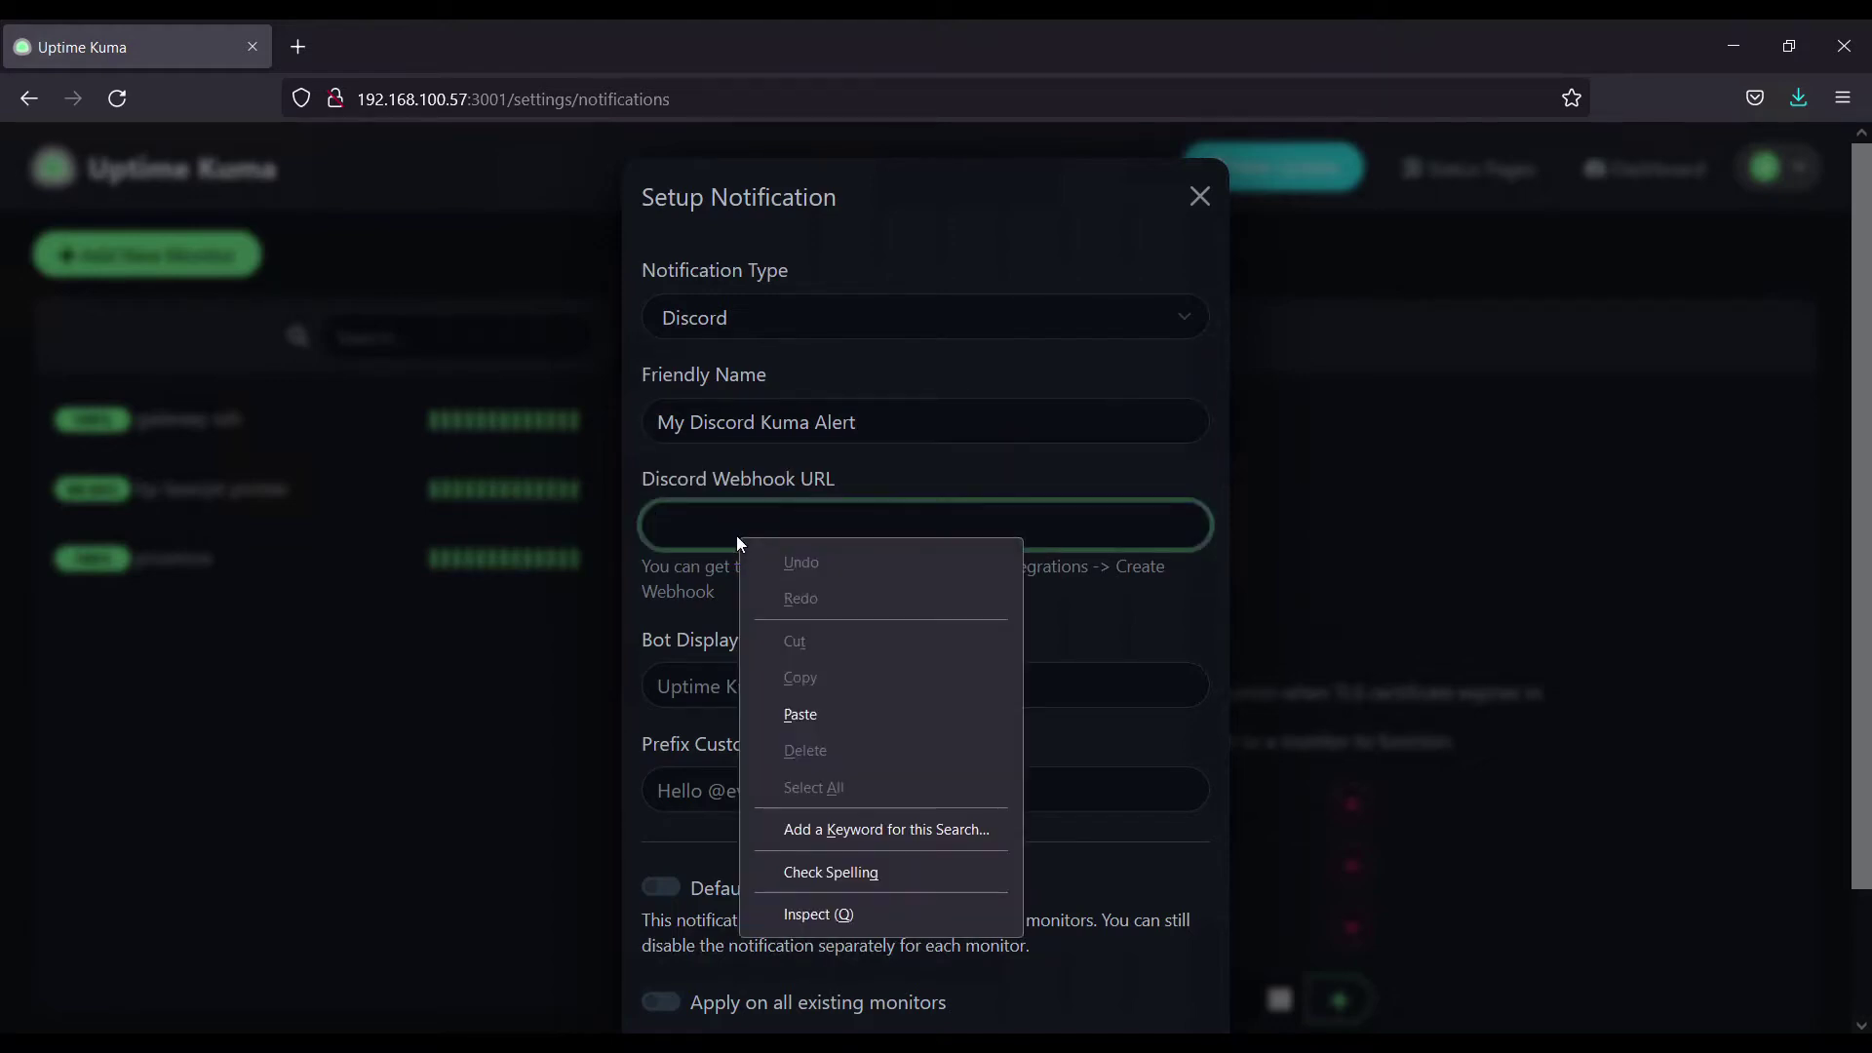
left_click(815, 713)
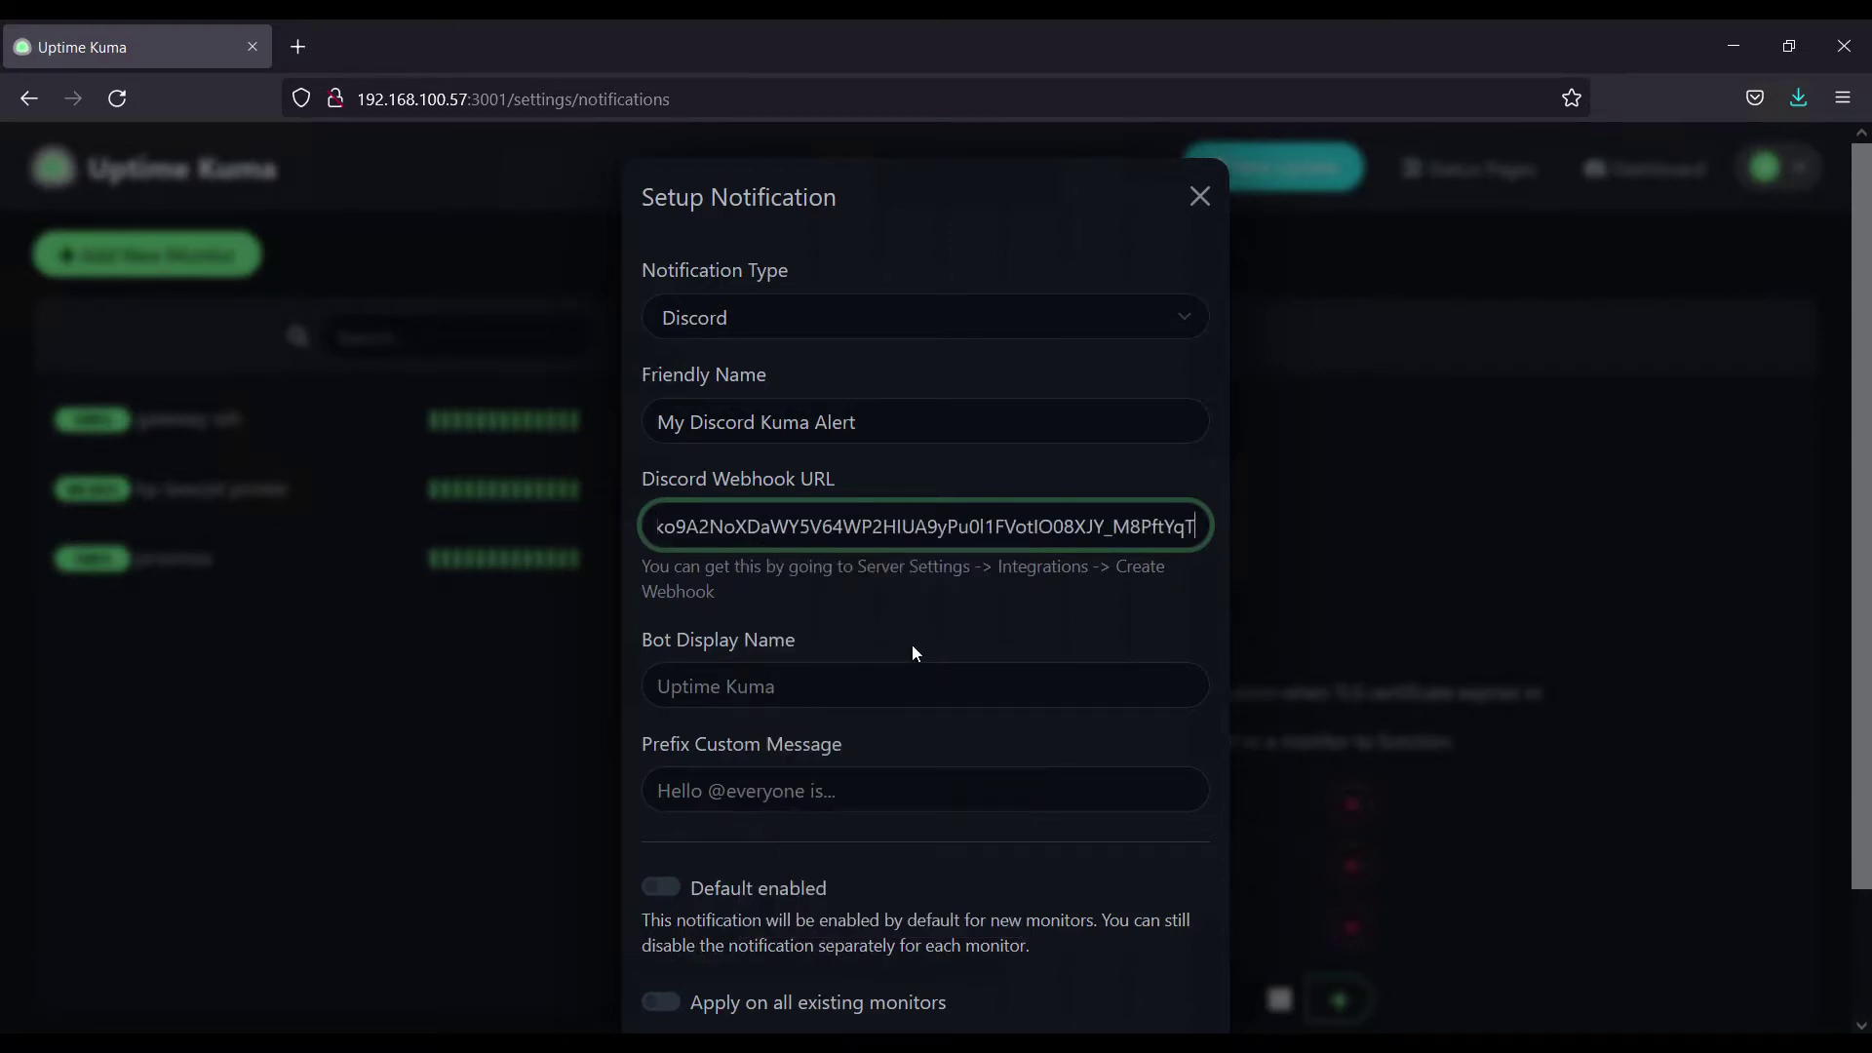
Set bot display name UptimeKumaBOT and message prefix AlertFromKuma.
left_click(798, 689)
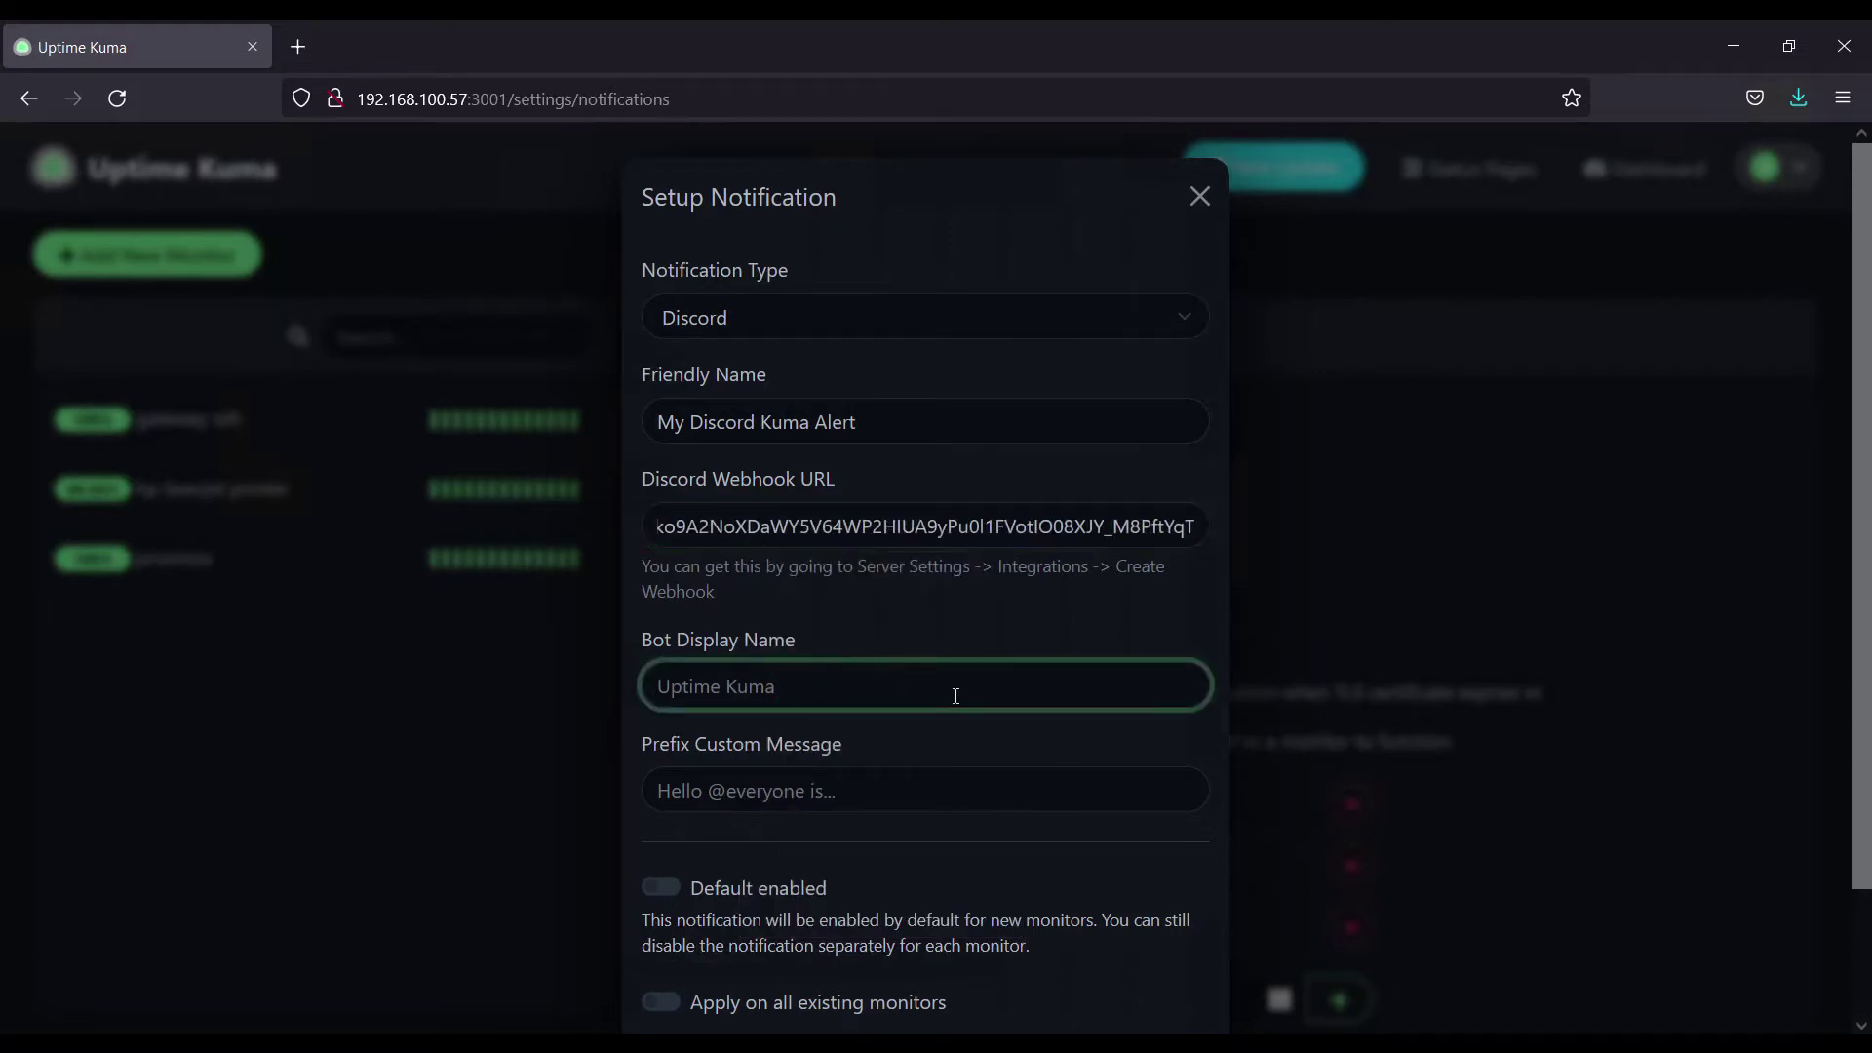
type("Up")
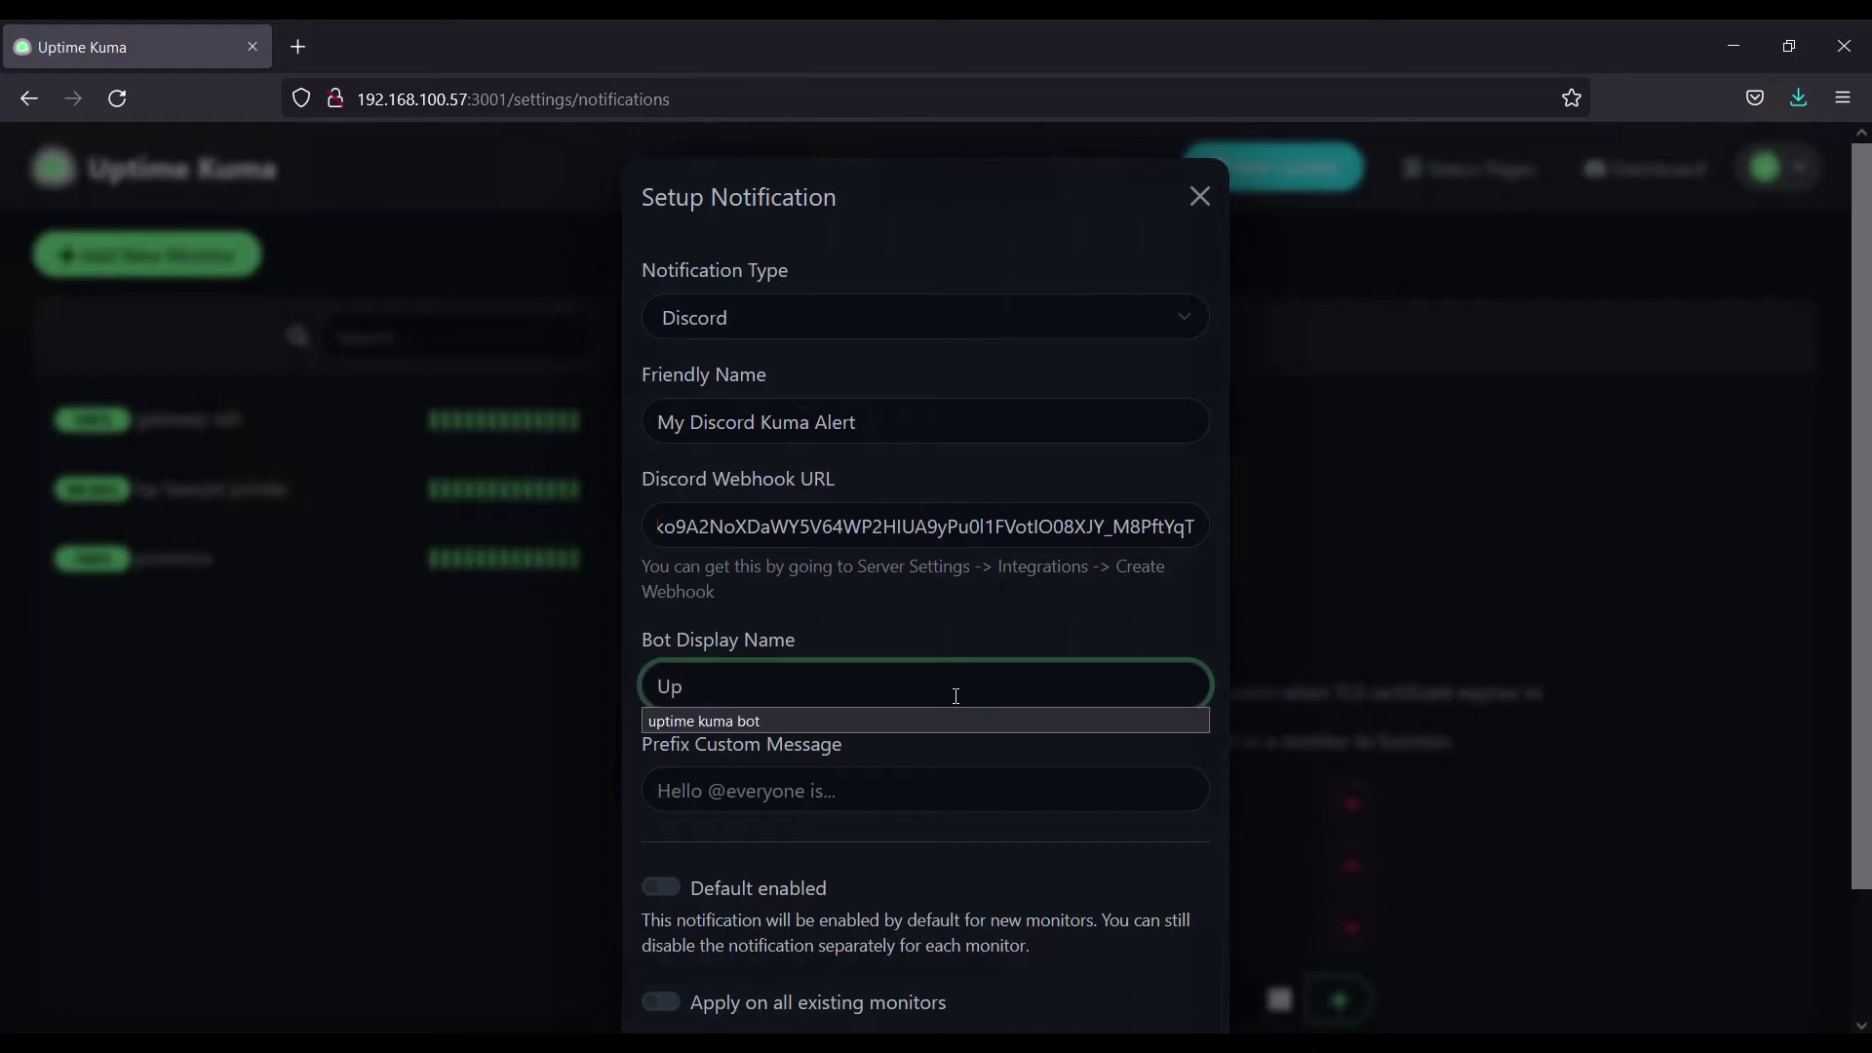
type("timeKuma")
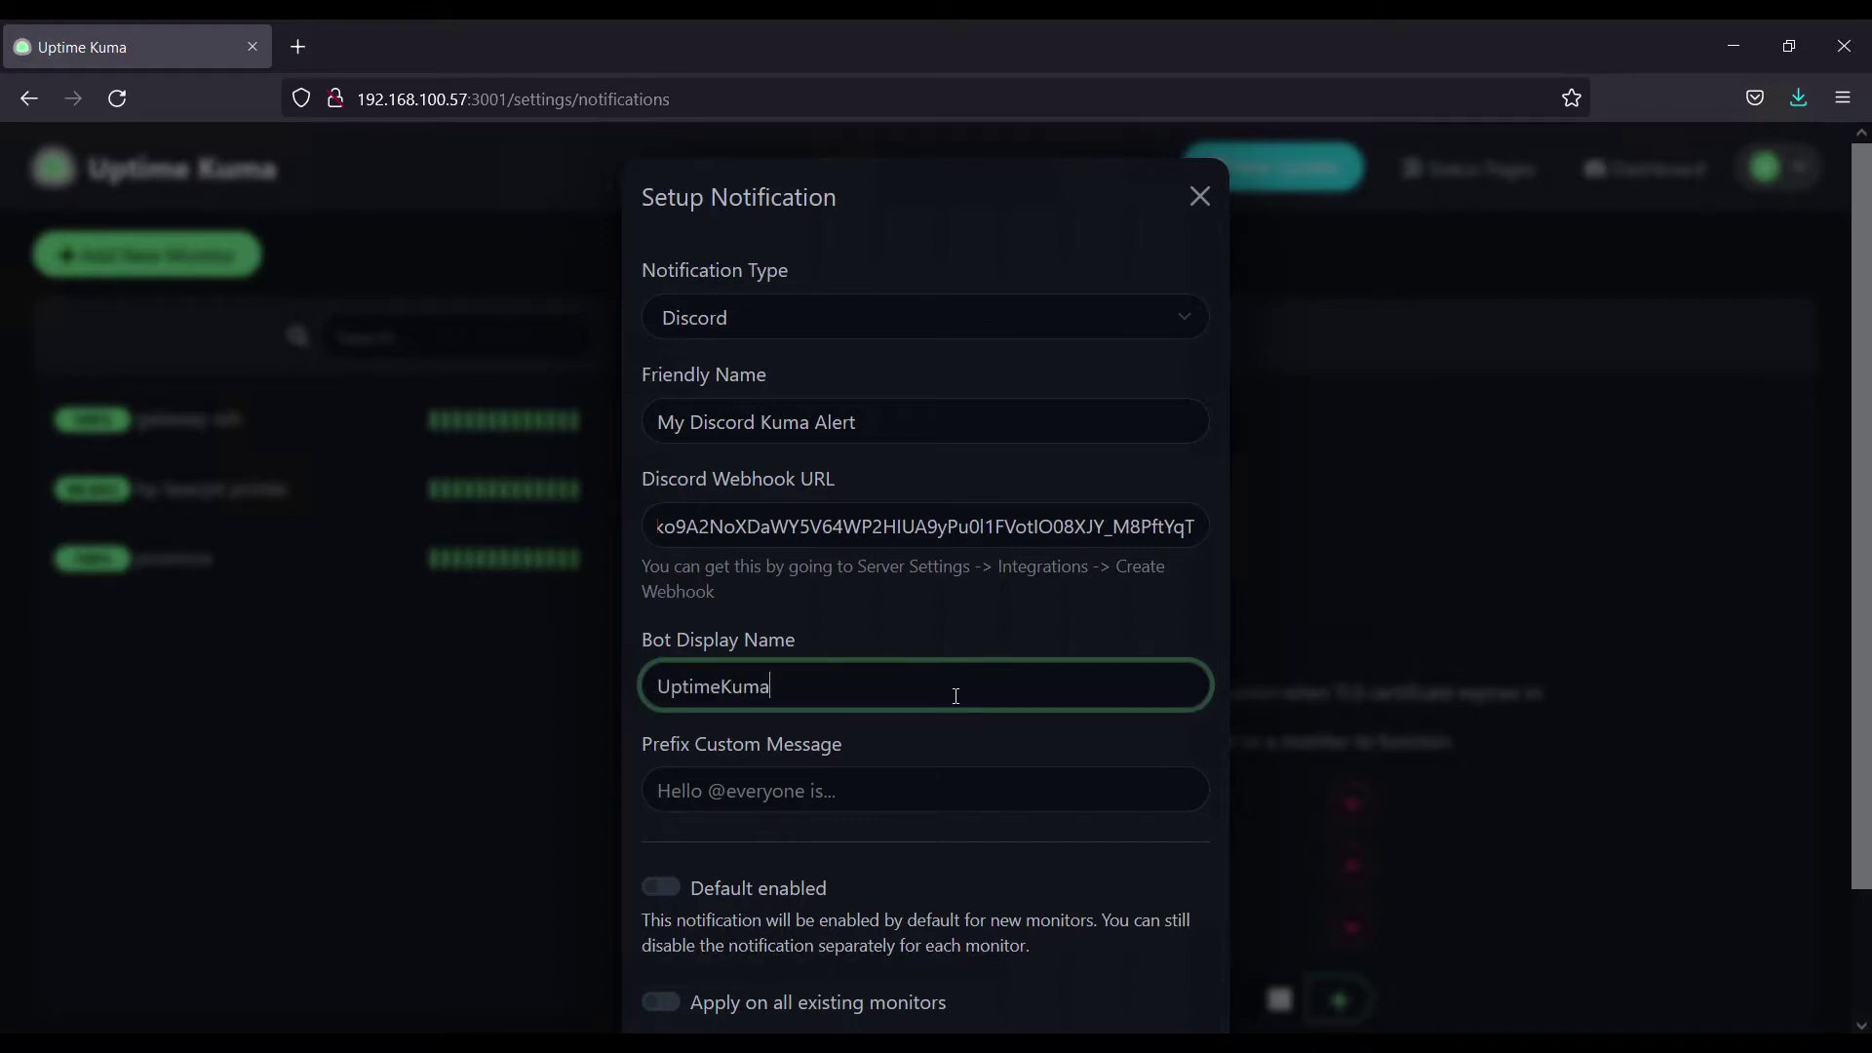
type("BOT")
left_click(879, 790)
type("AlertFromKuma :")
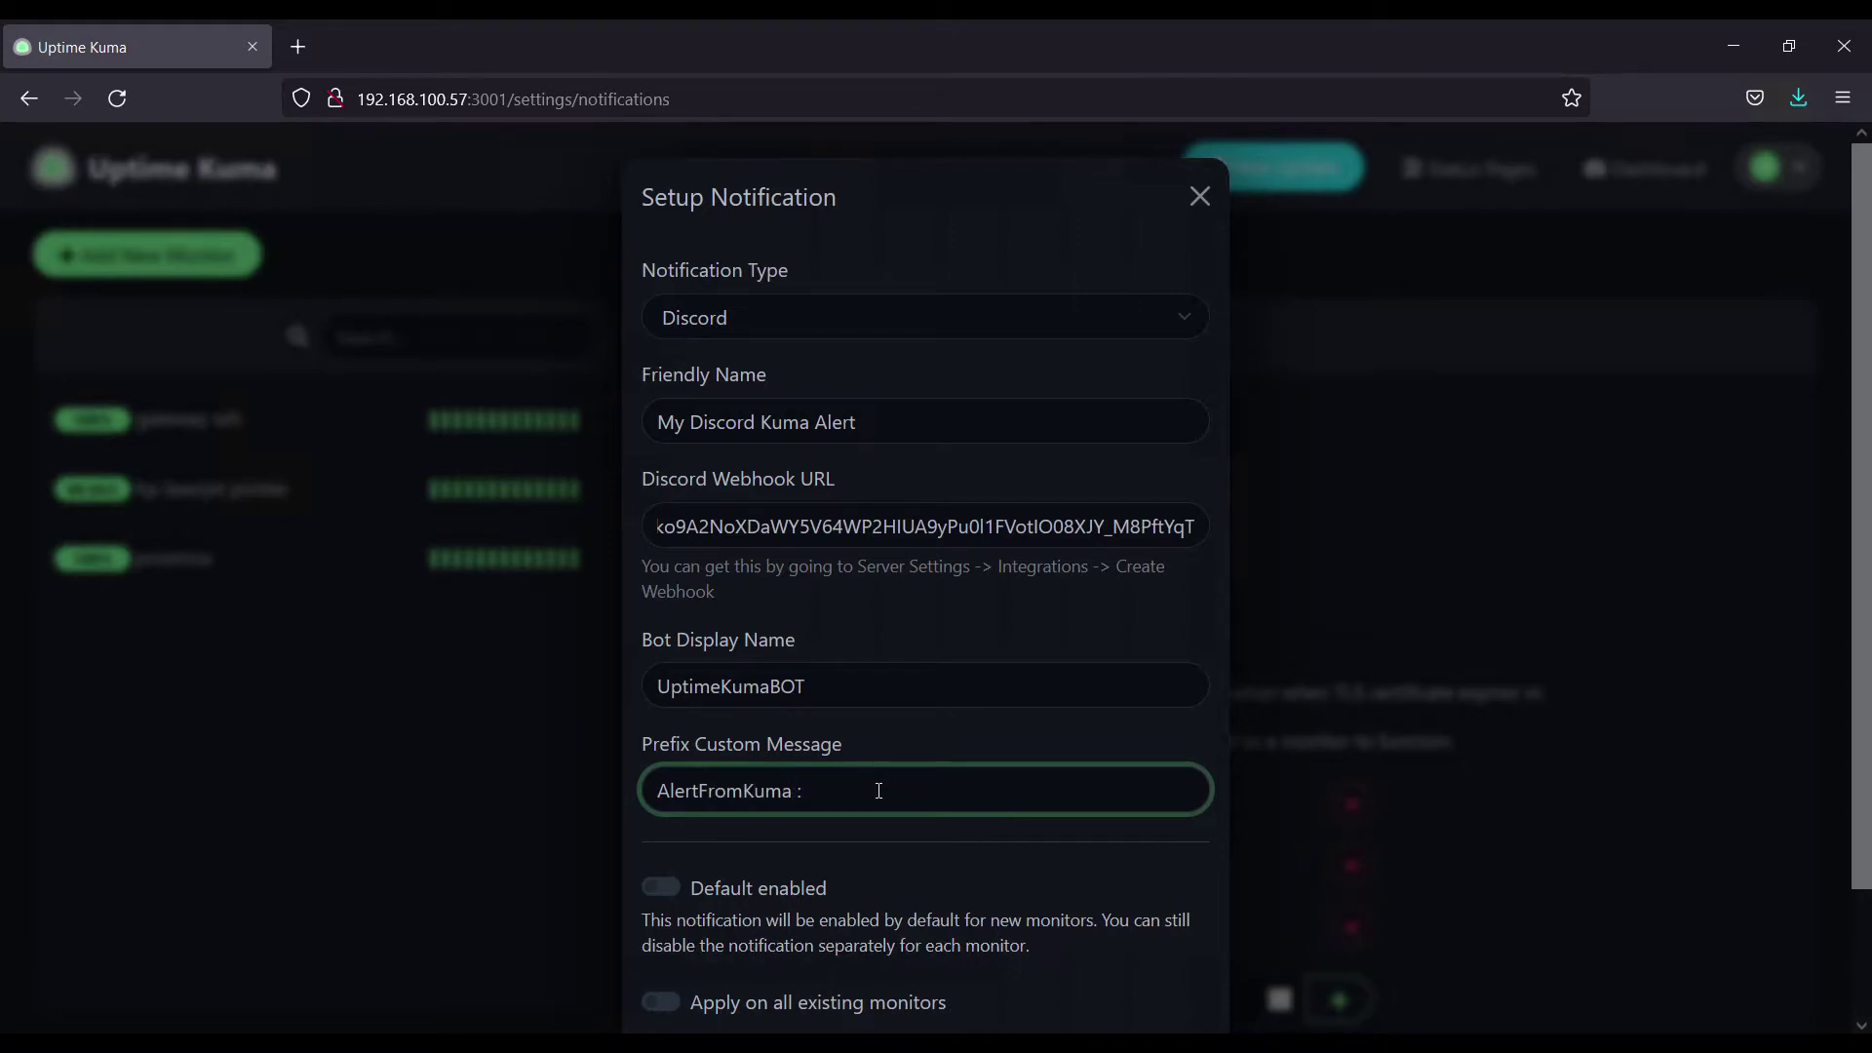
Switch on Default enabled and Apply on all existing monitors.
scroll(879, 790, "down", 2)
left_click(660, 746)
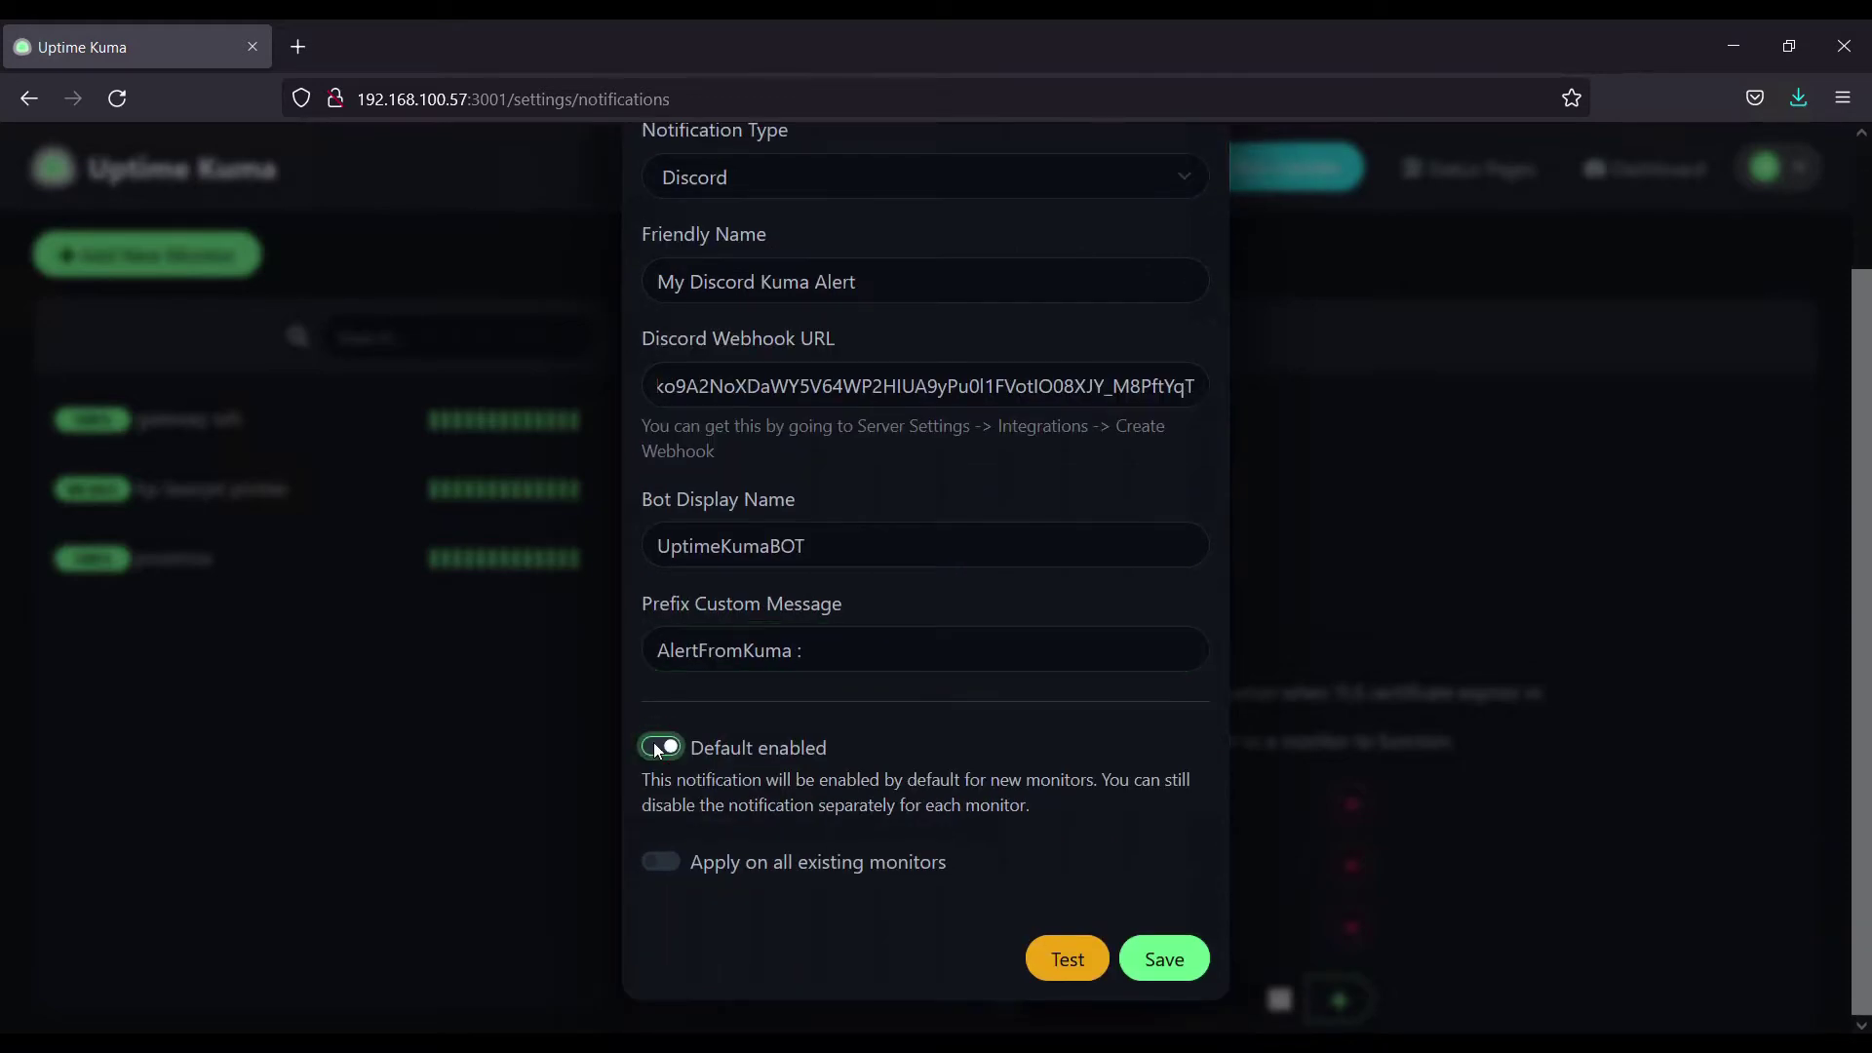
left_click(660, 861)
Send a test alert, save the Uptime-Alert webhook in Discord, then save My Discord Kuma Alert.
left_click(1055, 950)
key("alt+Tab")
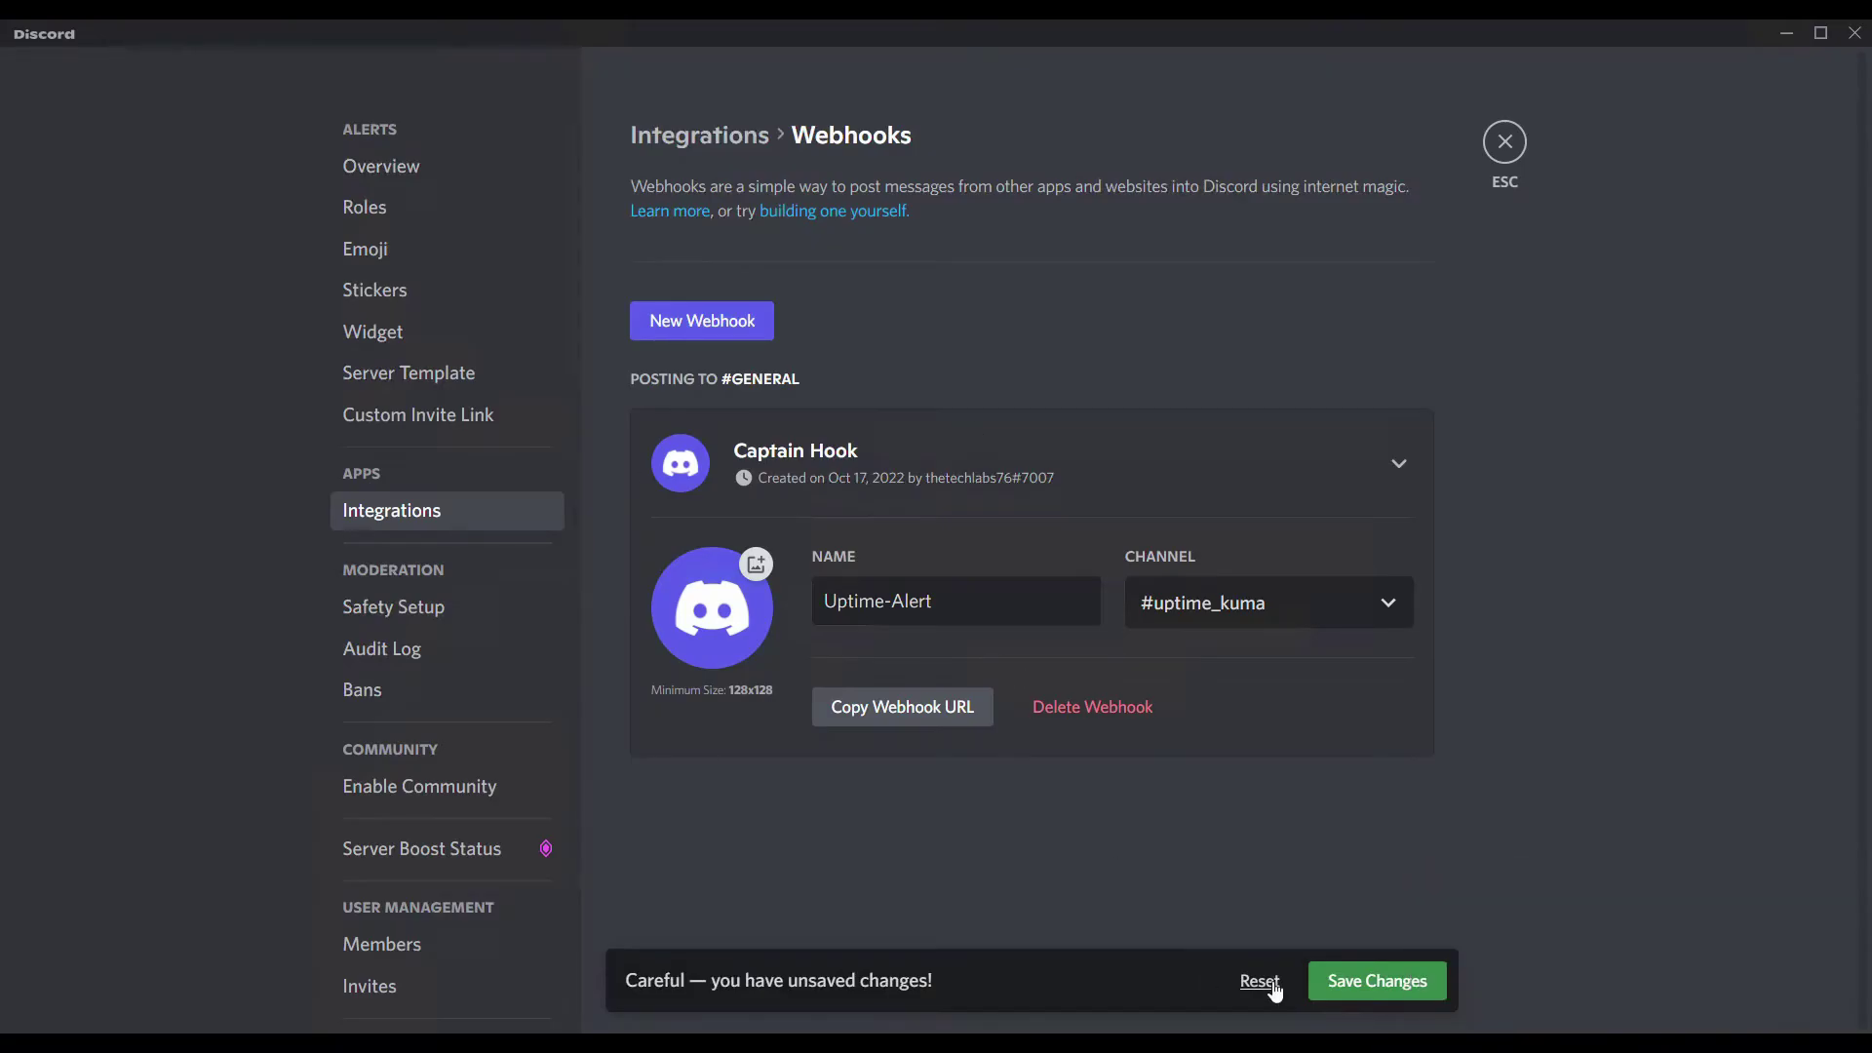
left_click(1377, 981)
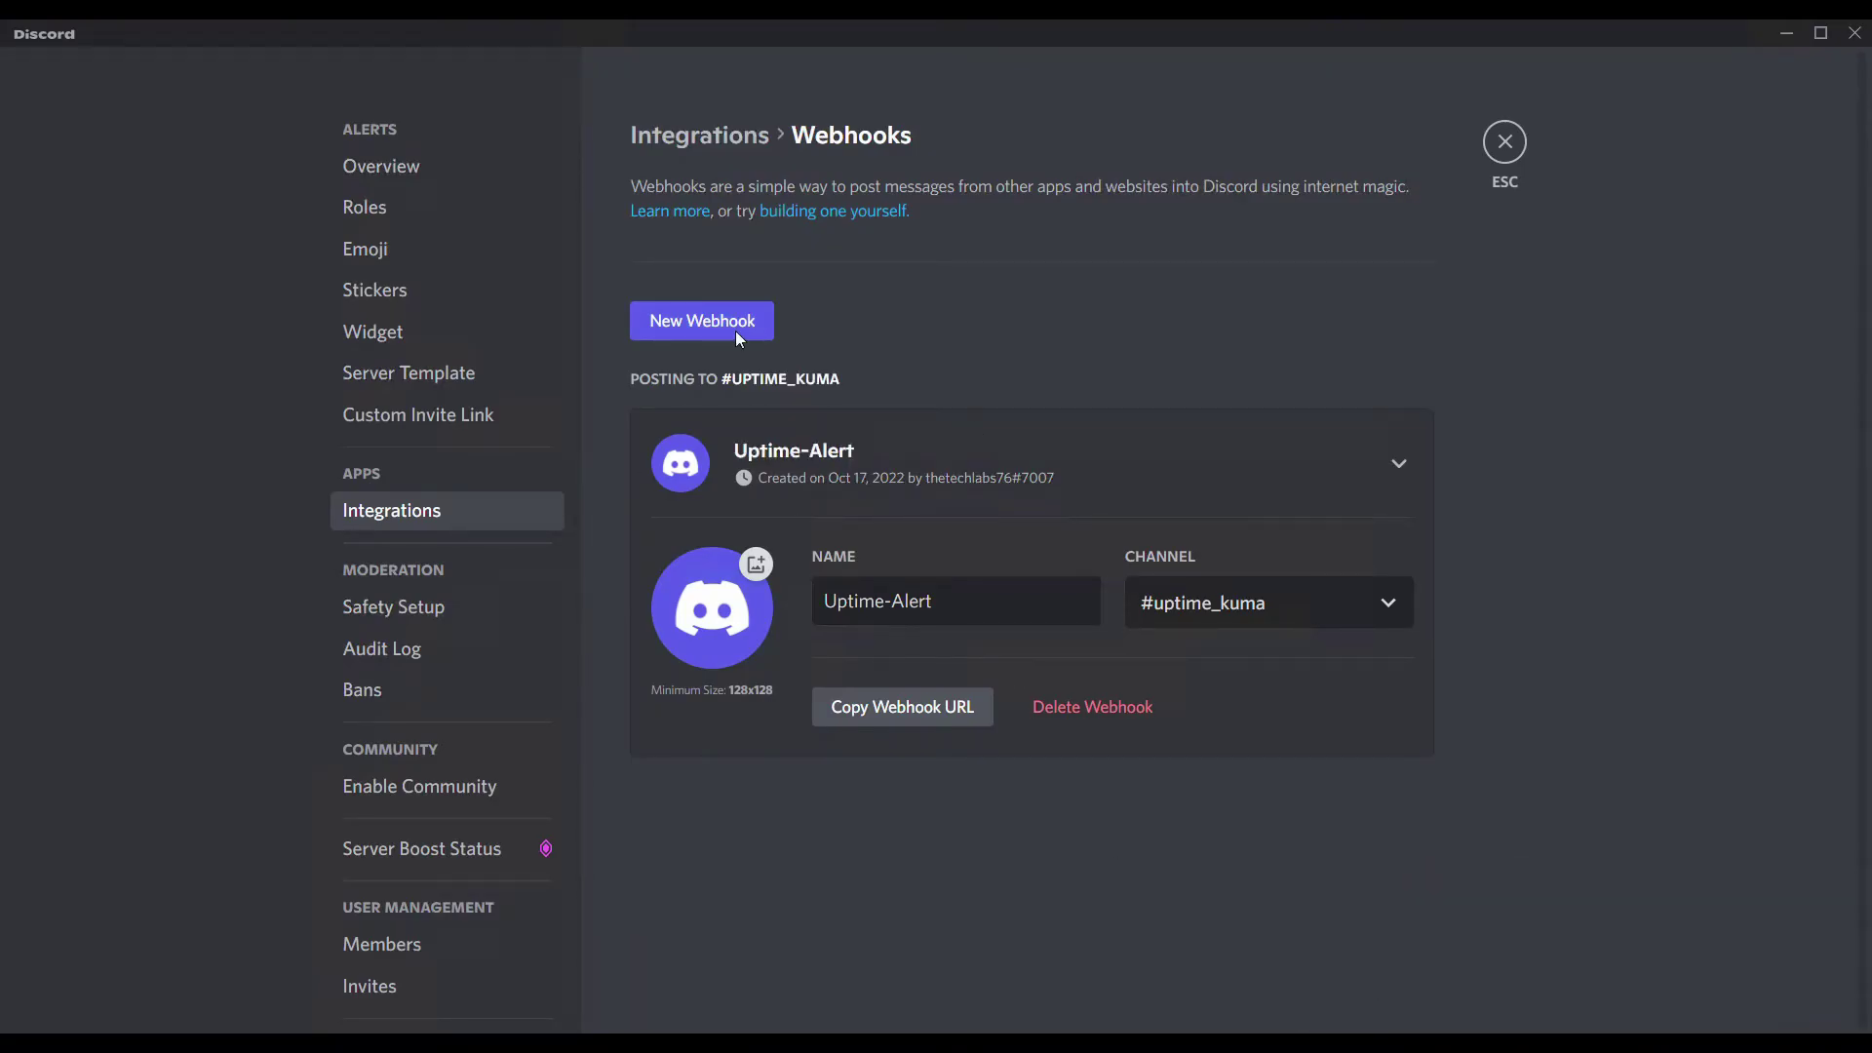
left_click(1506, 141)
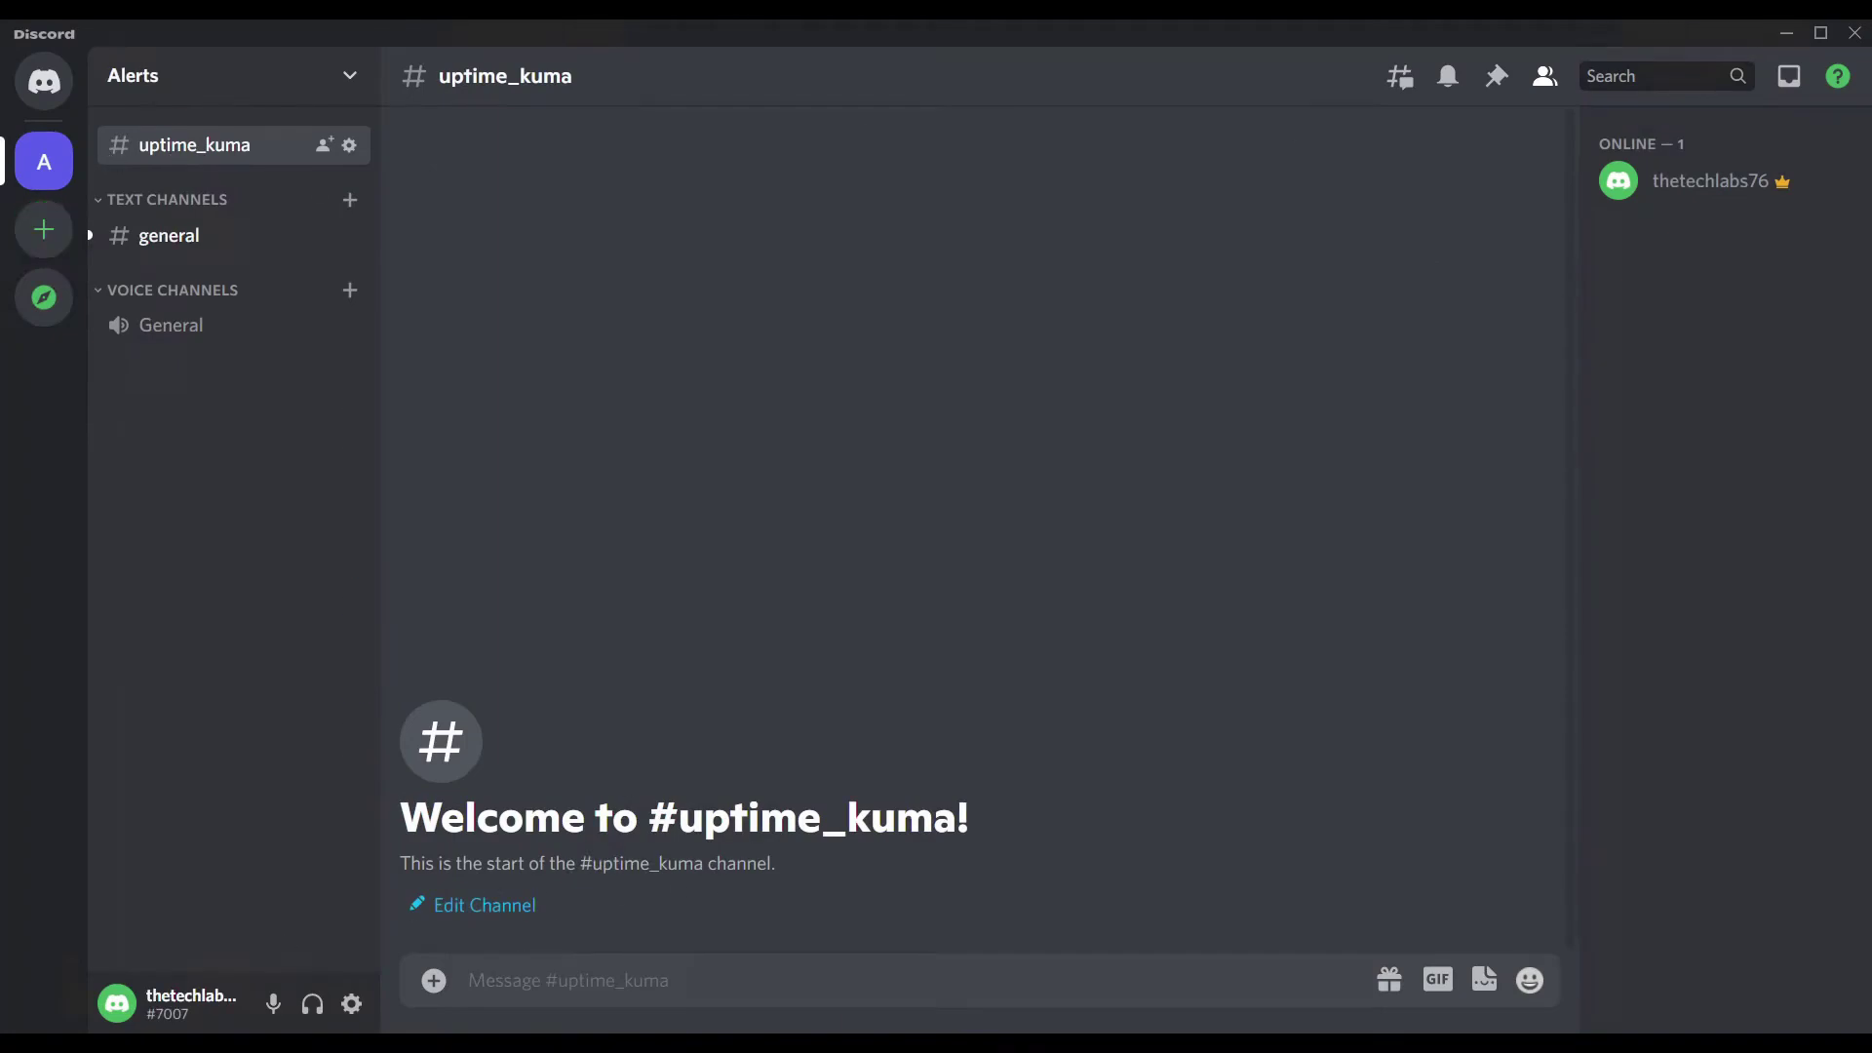
key("alt+Tab")
left_click(1157, 954)
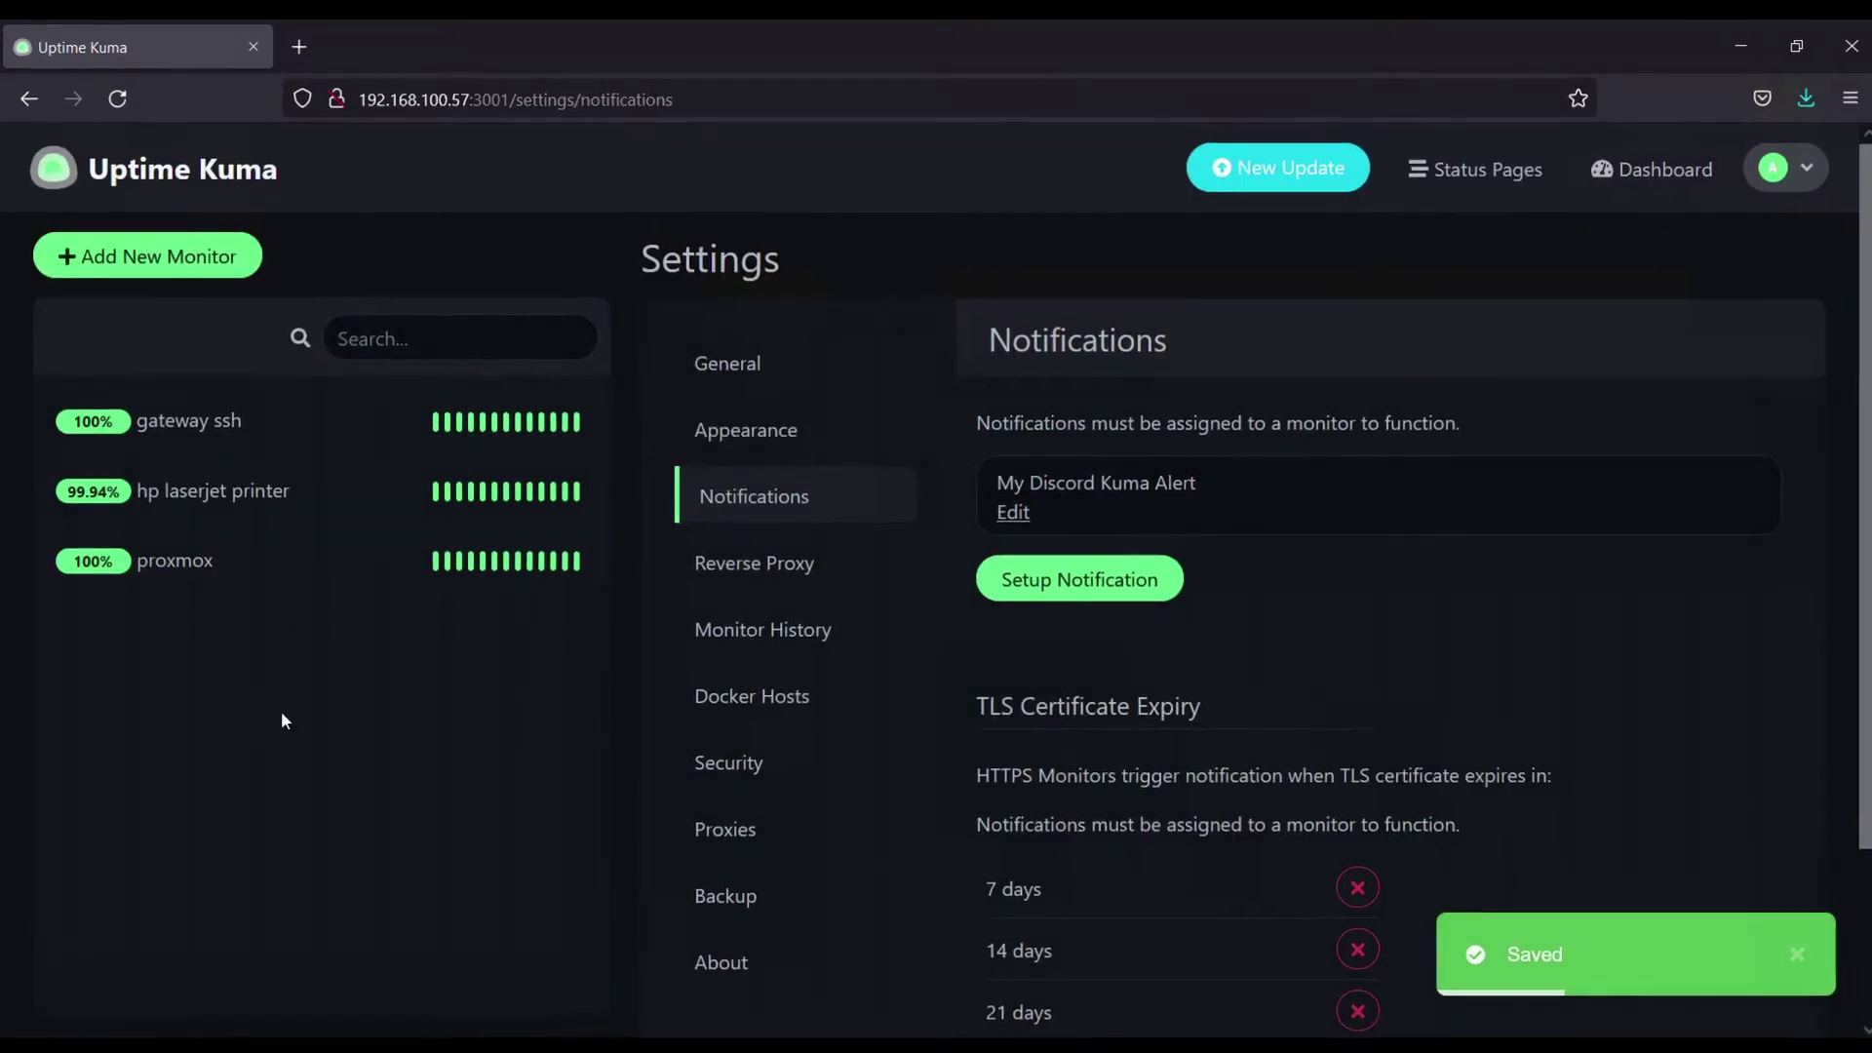
Open the Dashboard, whose Quick Stats show 2 up and 1 down (hp laserjet printer).
left_click(1681, 170)
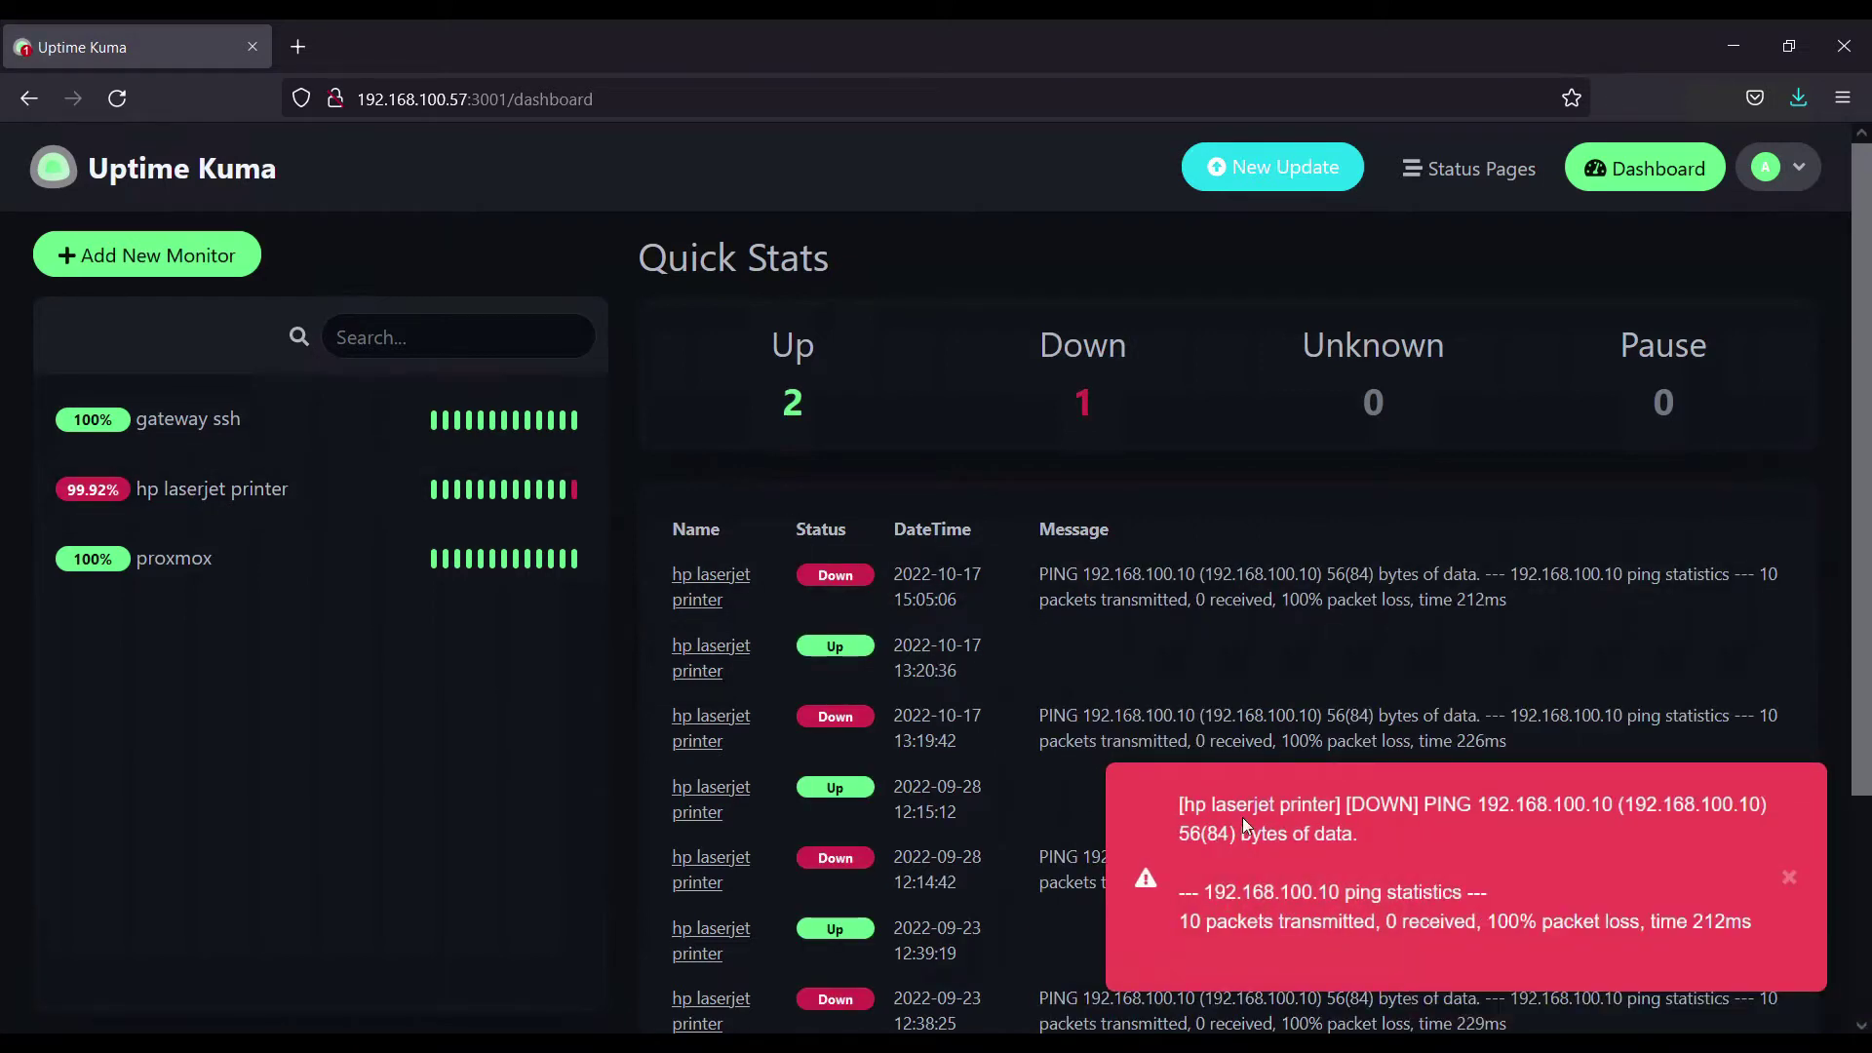
Dismiss the printer-down toast and widen Discord beside the browser to read the down and up alerts.
left_click(1789, 877)
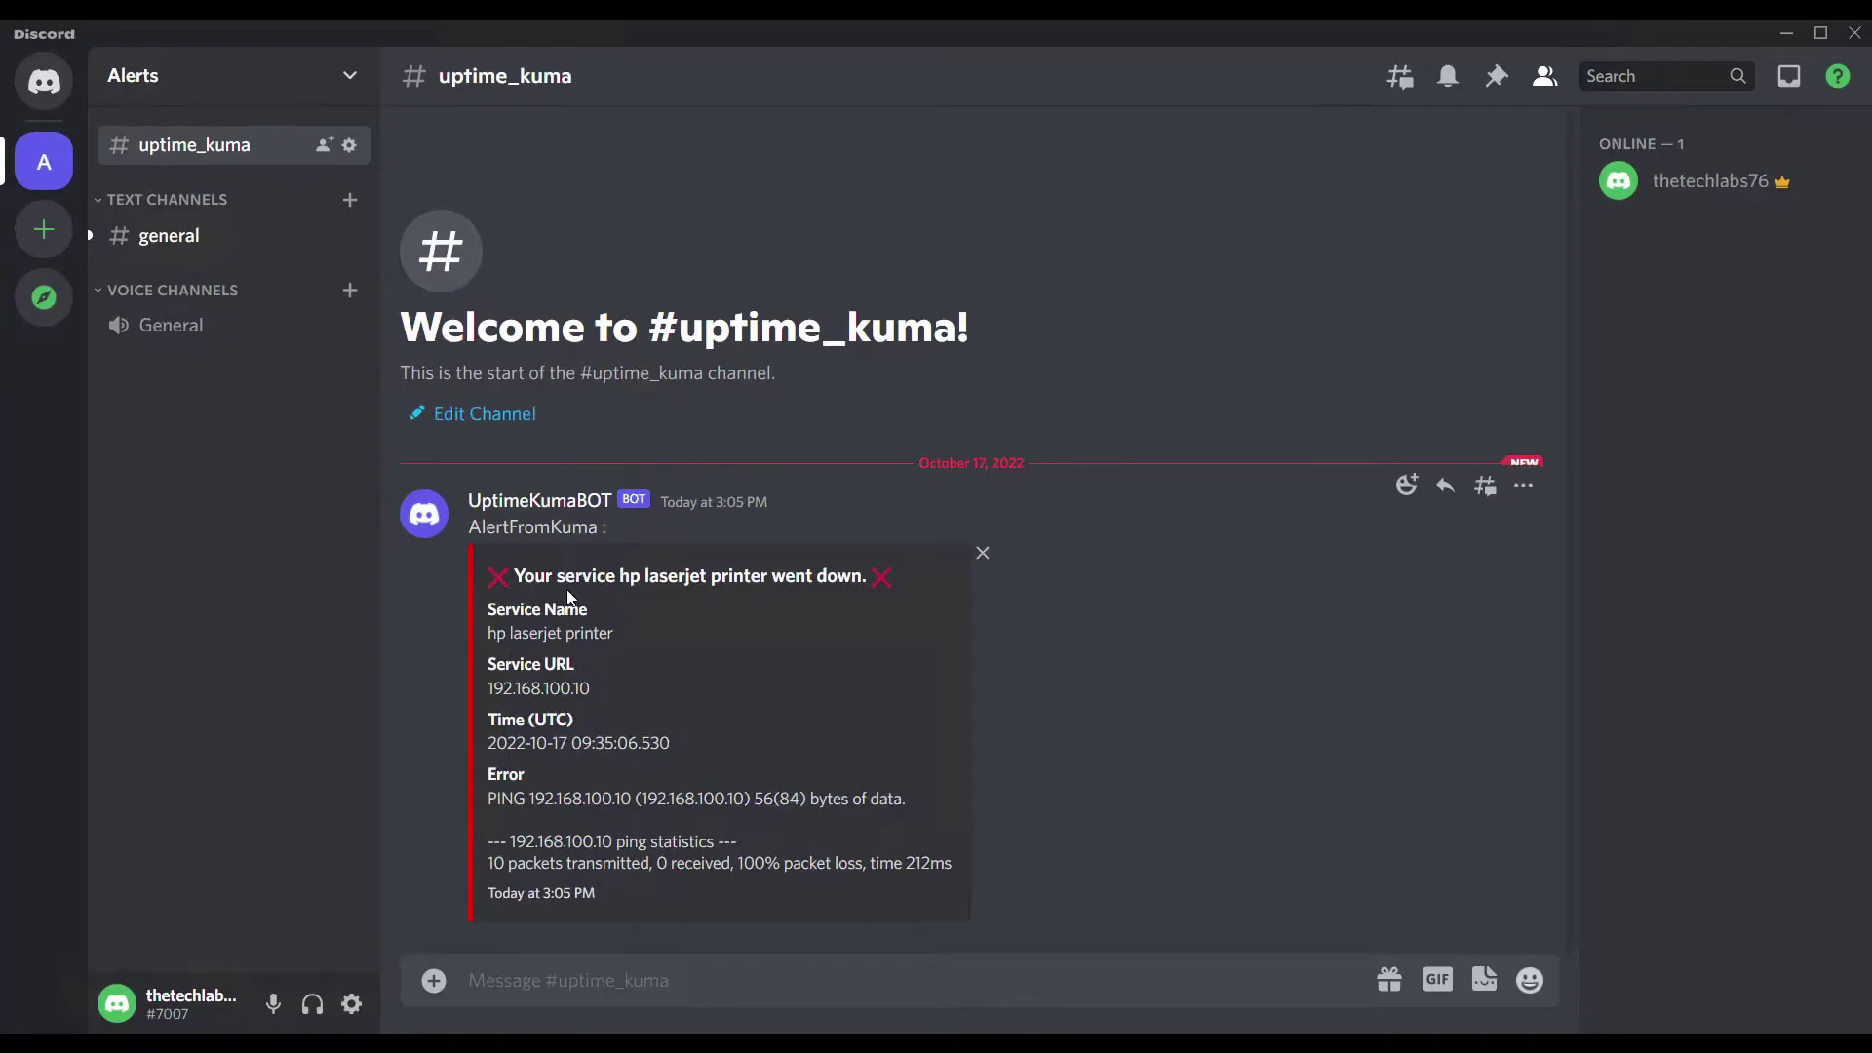
left_click_drag(514, 575, 862, 575)
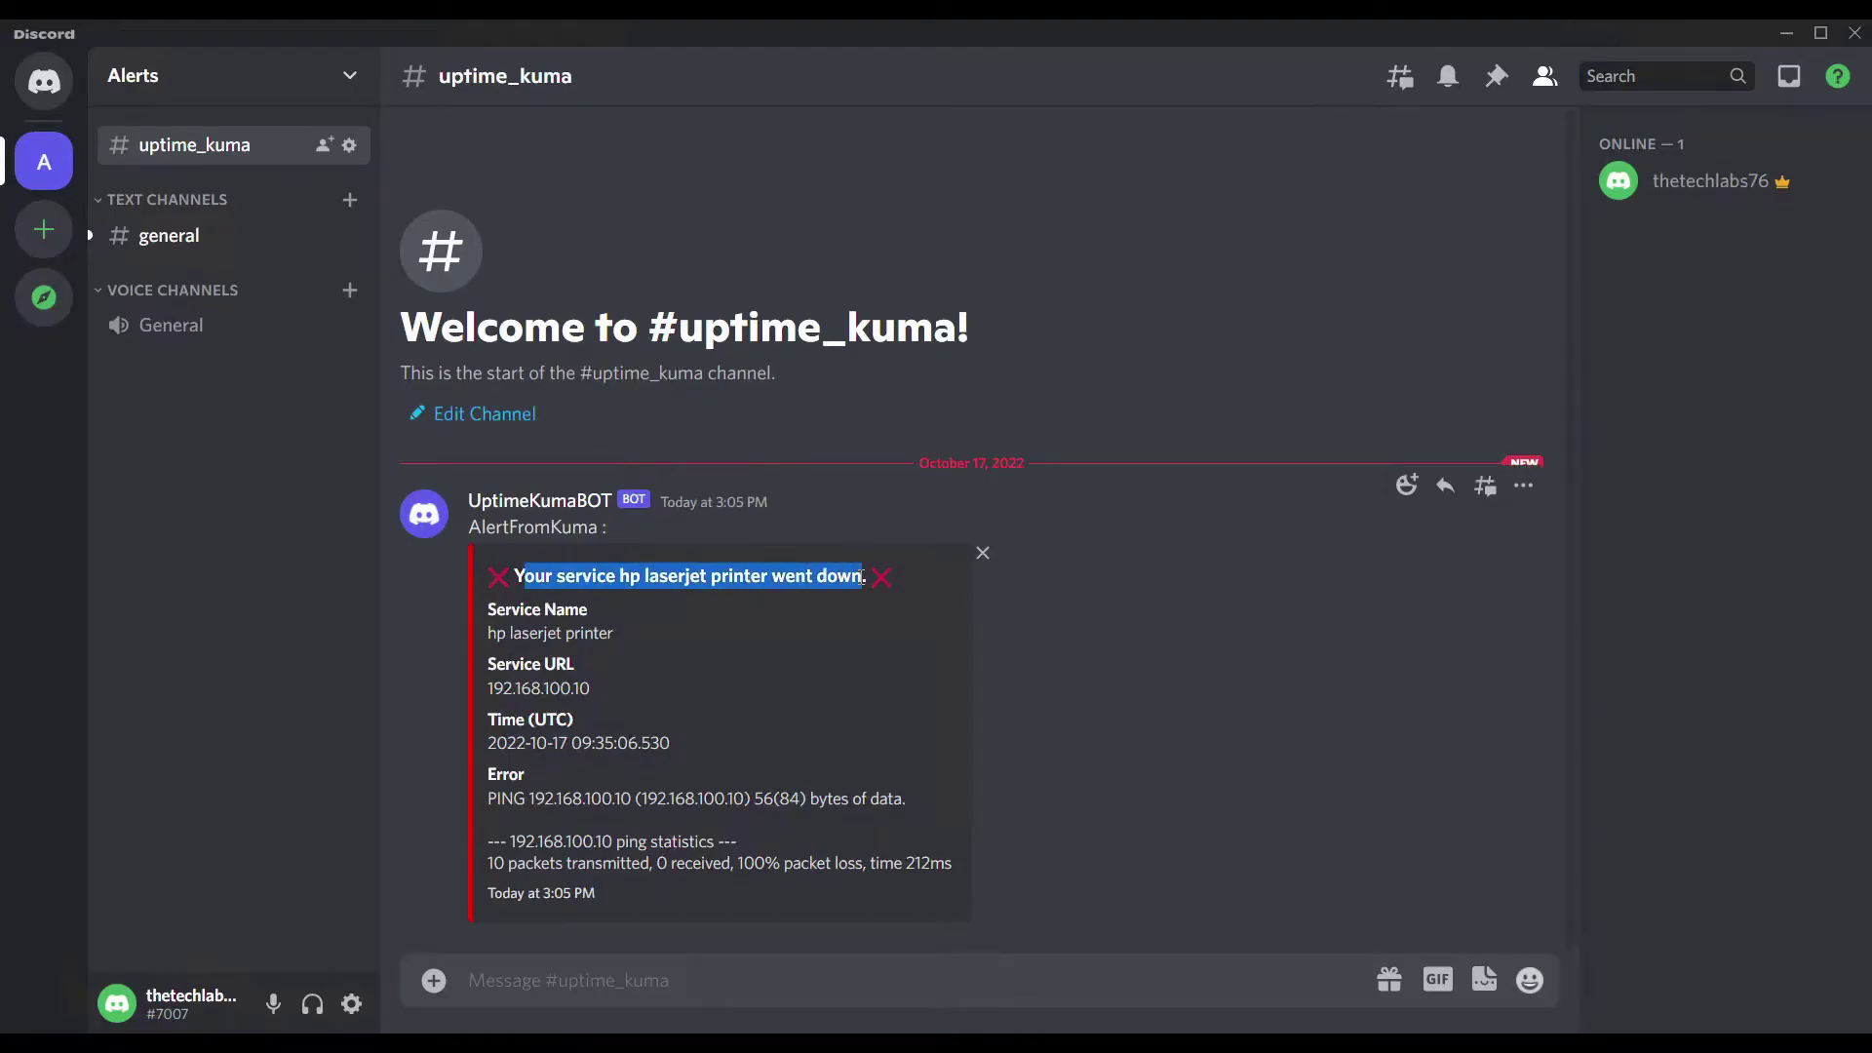
left_click(1188, 720)
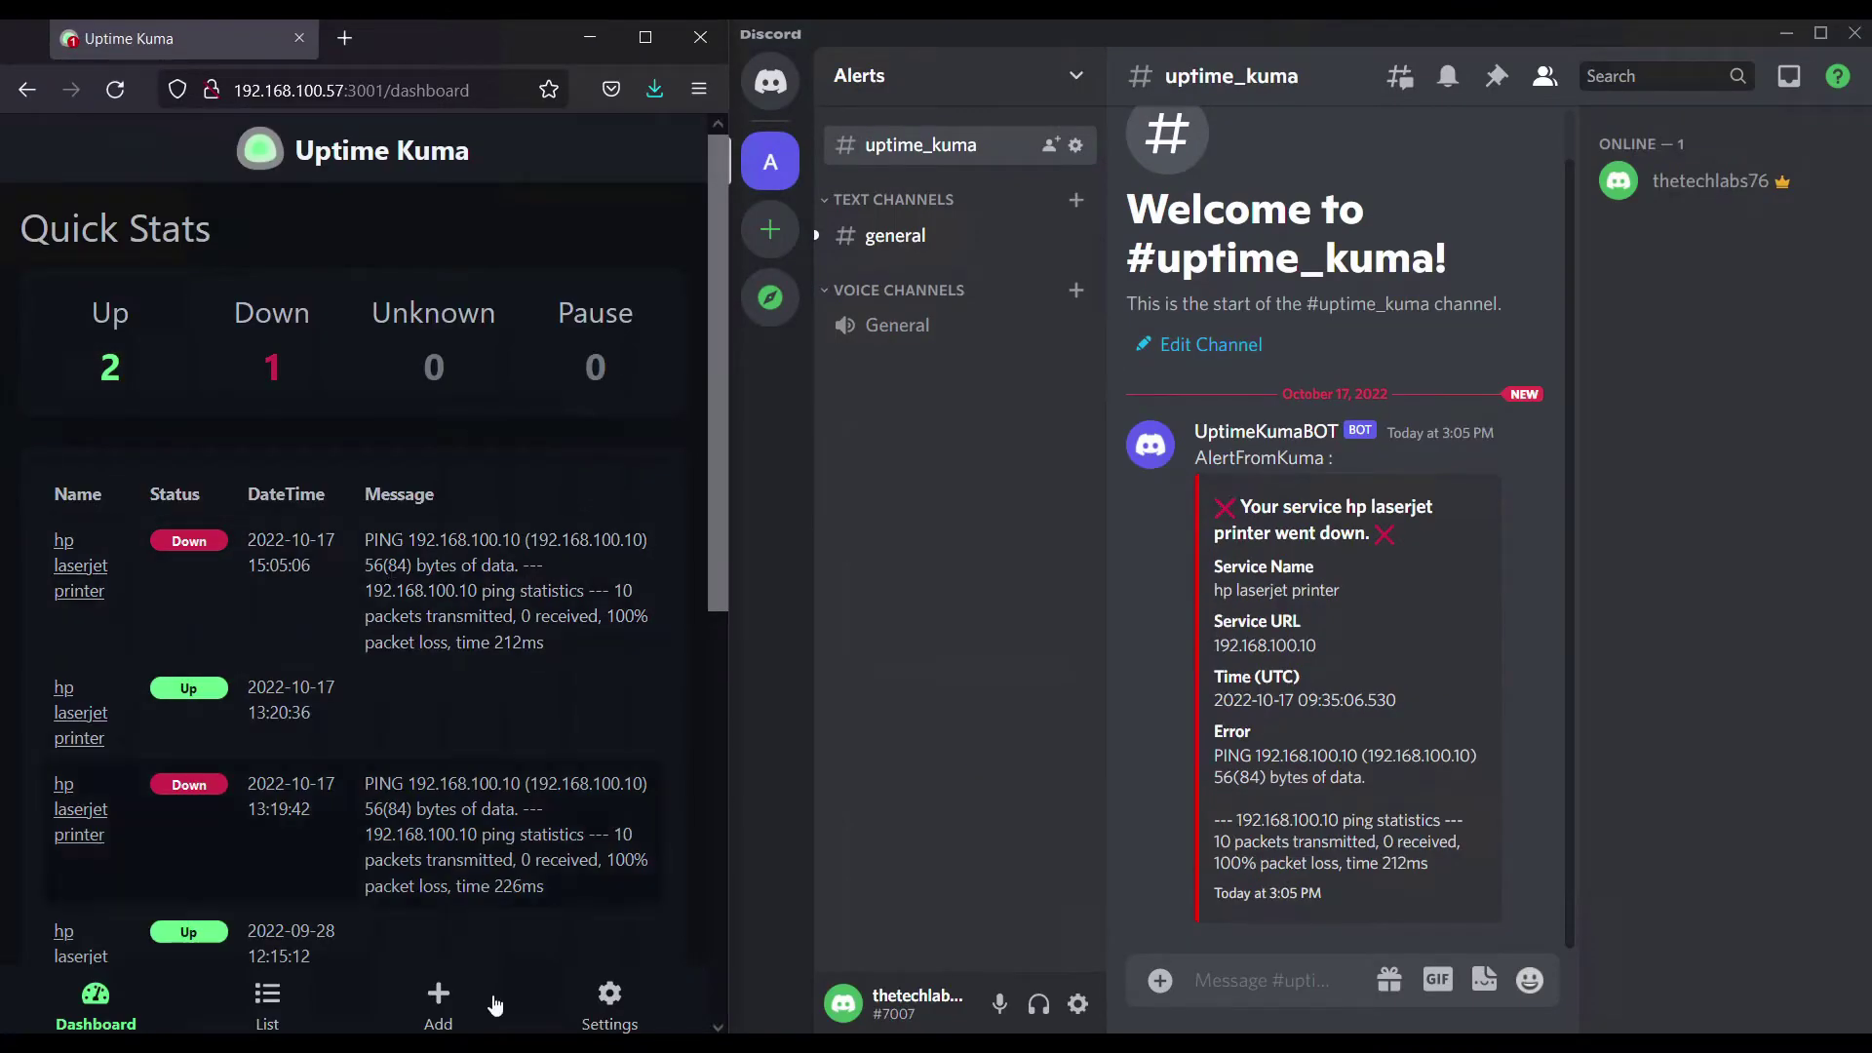
left_click_drag(822, 533, 728, 533)
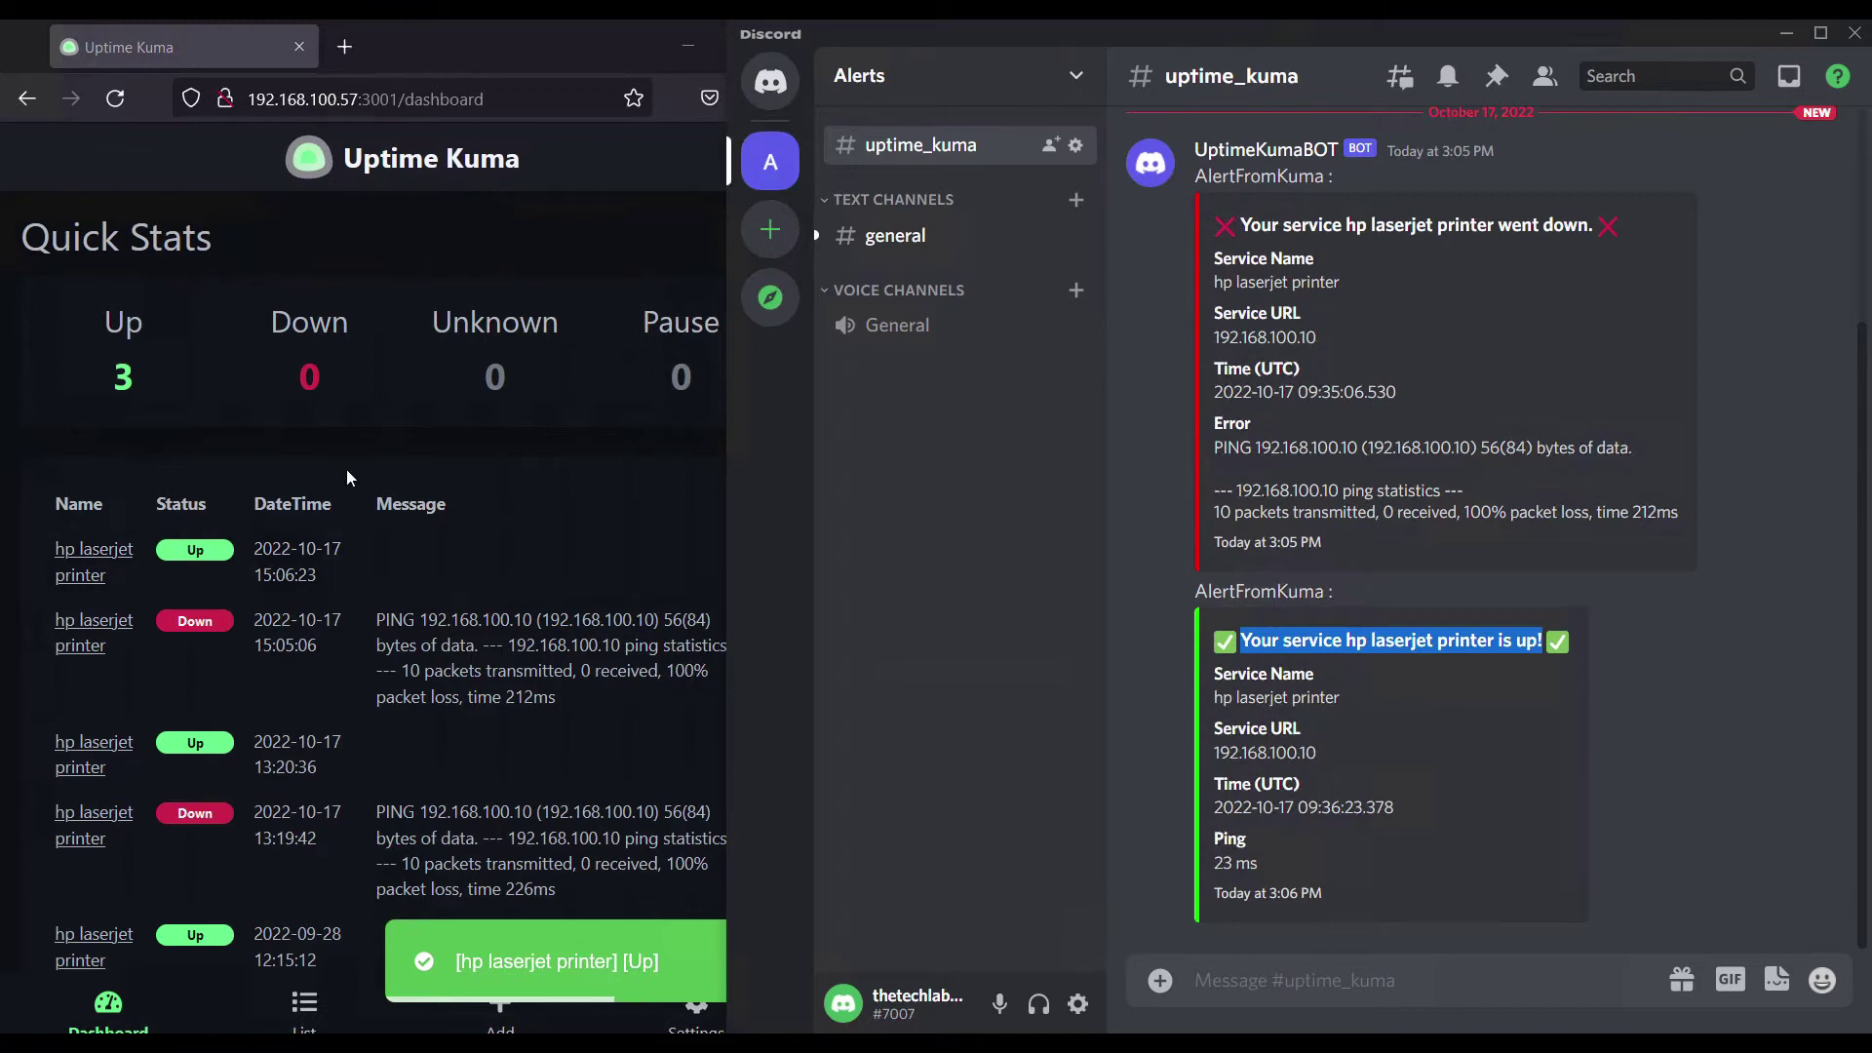
left_click(1864, 544)
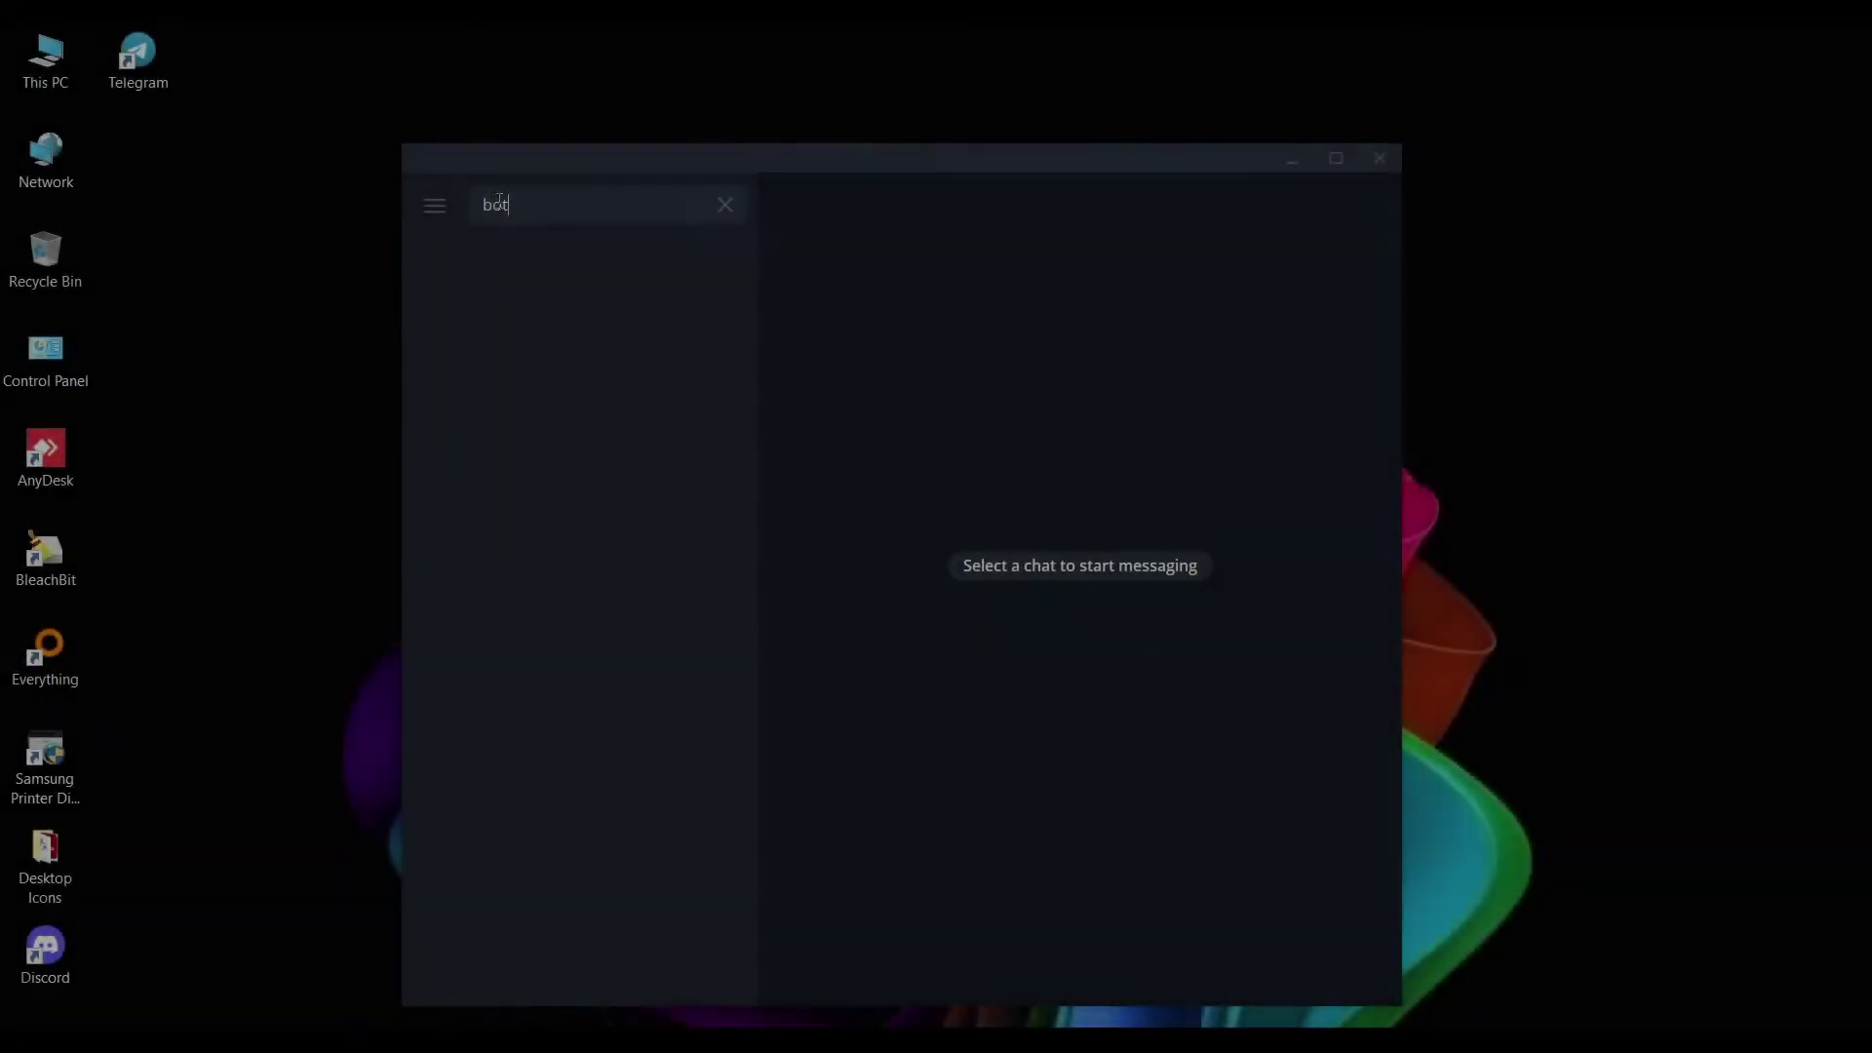
Find BotFather in Telegram, start the chat, and send /newbot.
type("father")
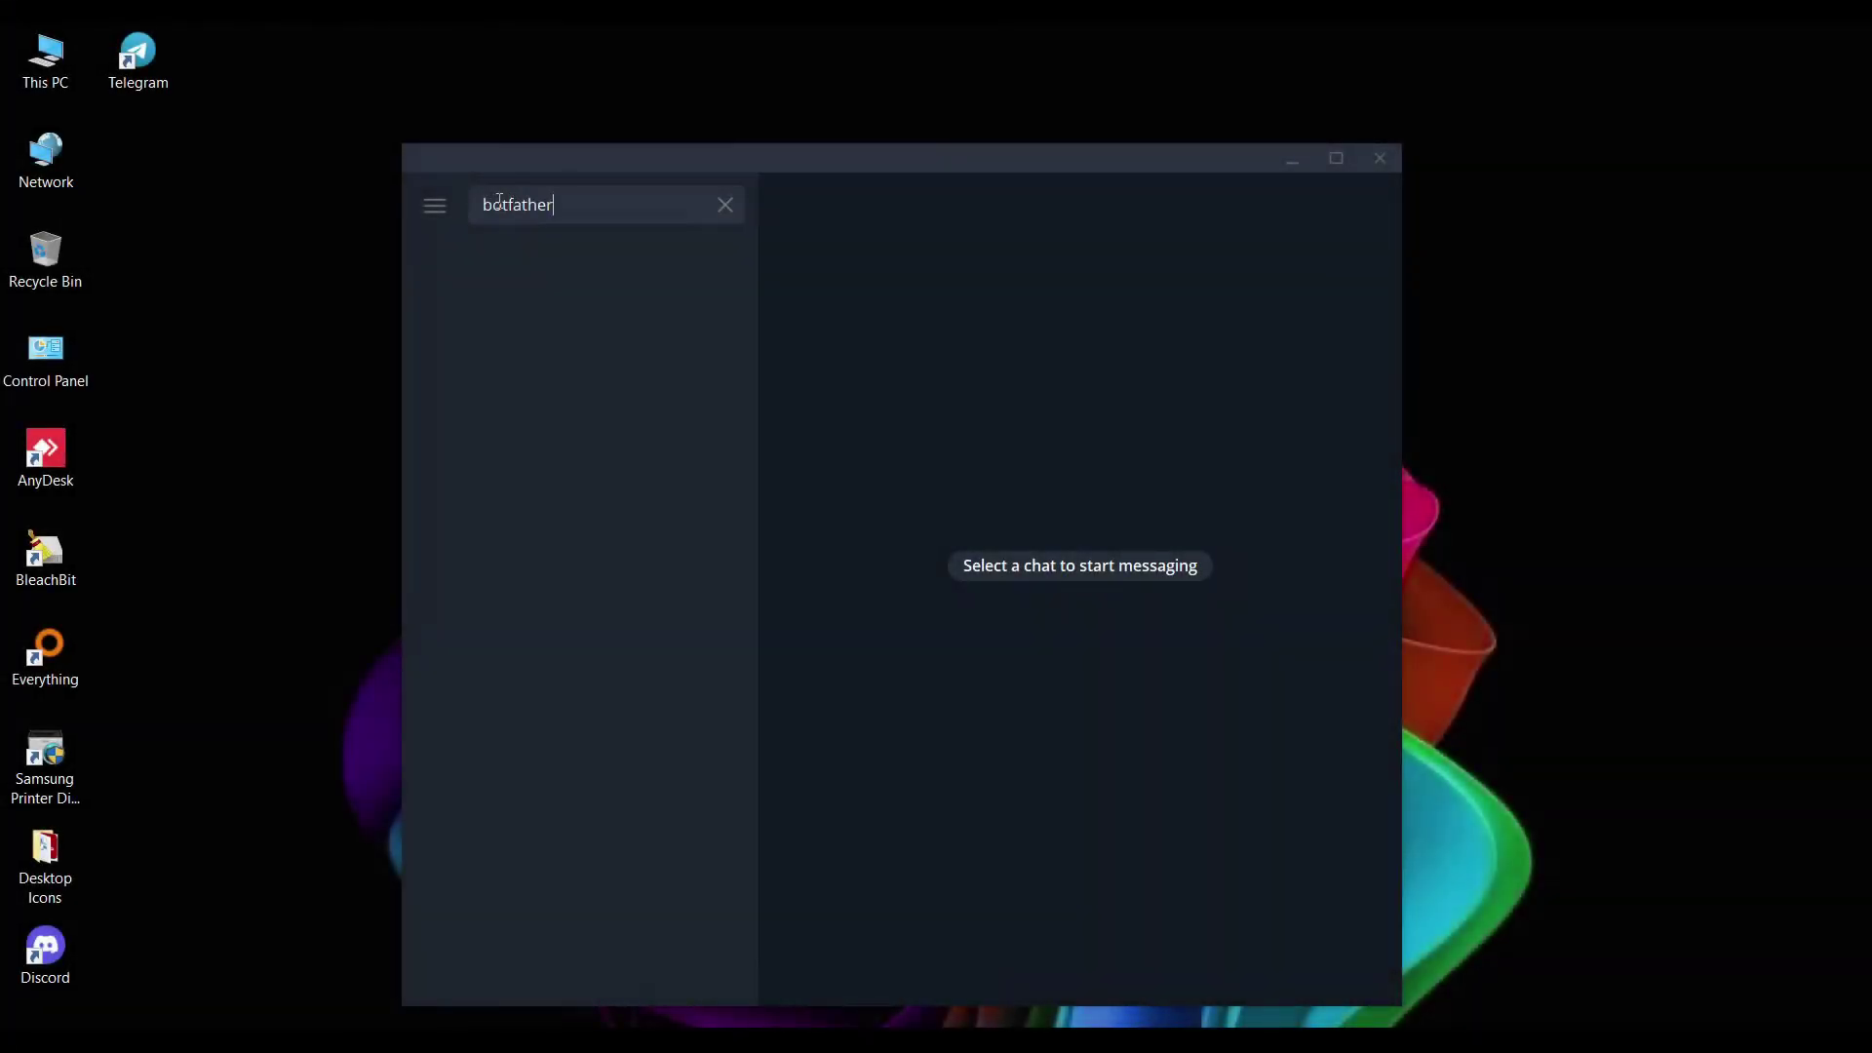
left_click(546, 275)
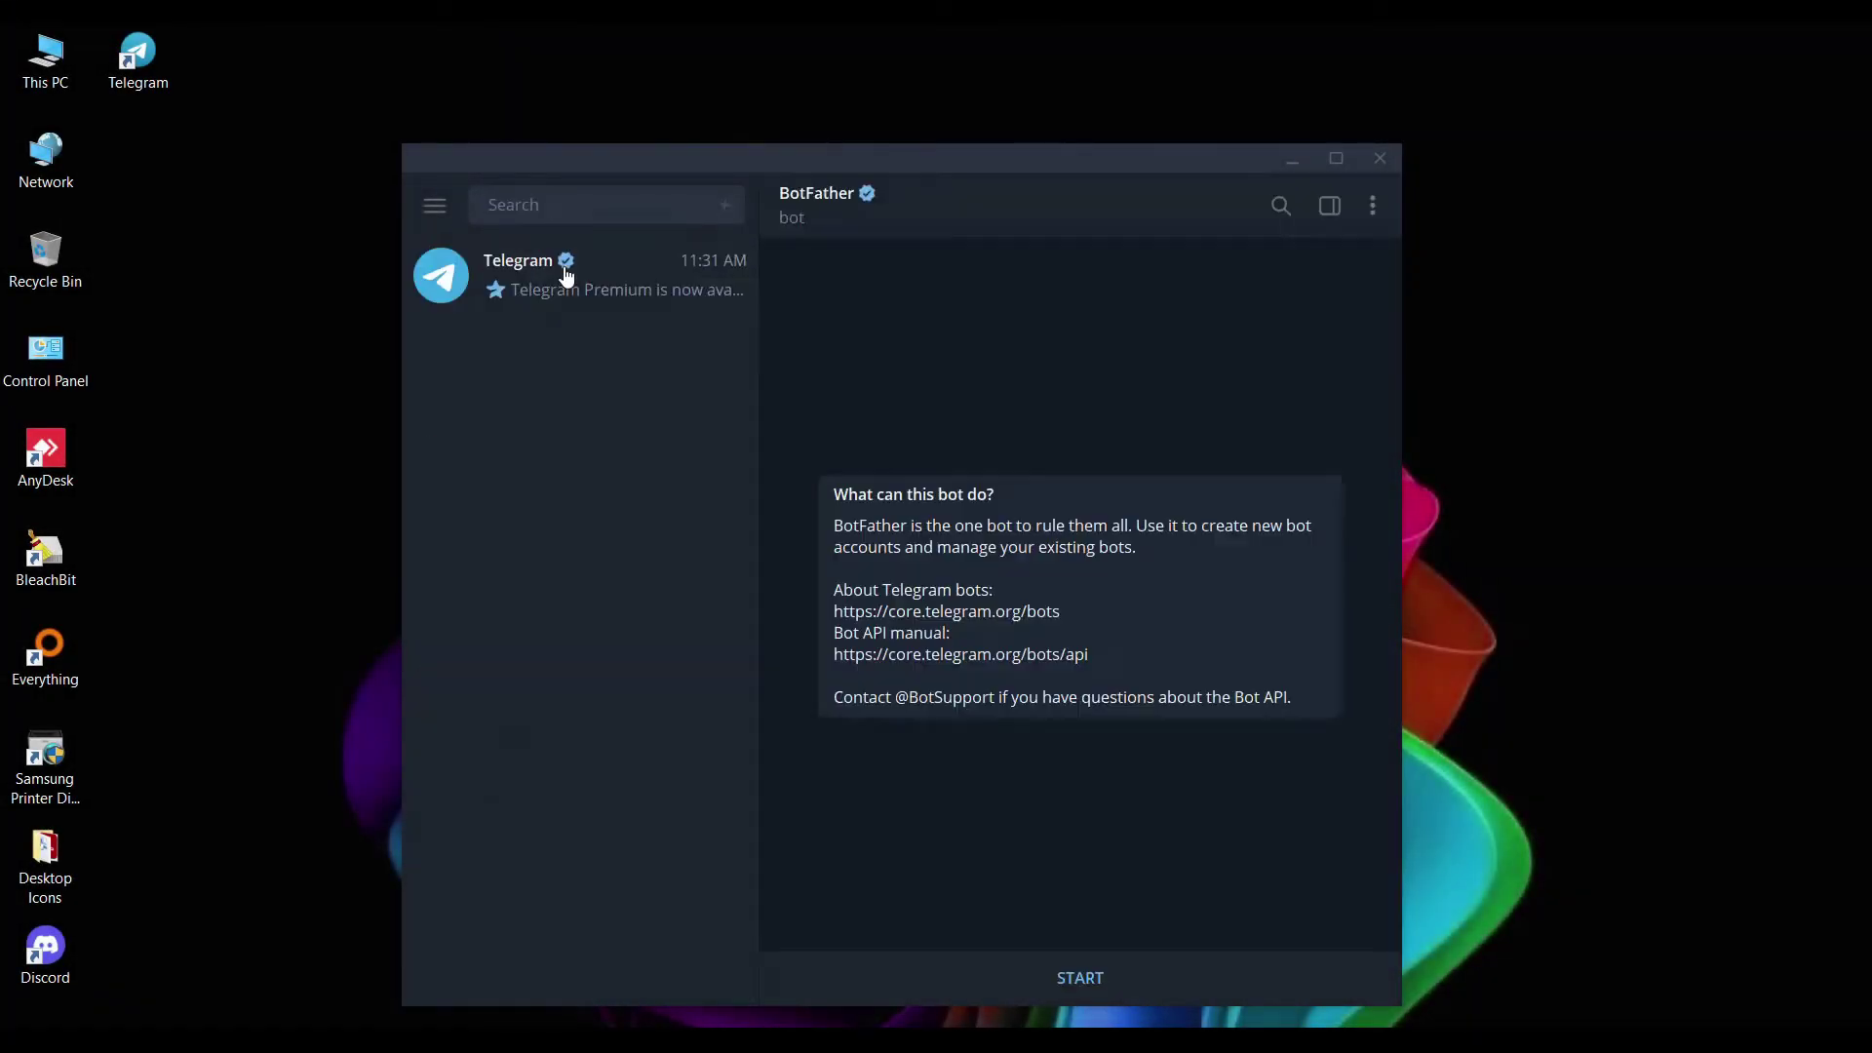
left_click(1078, 979)
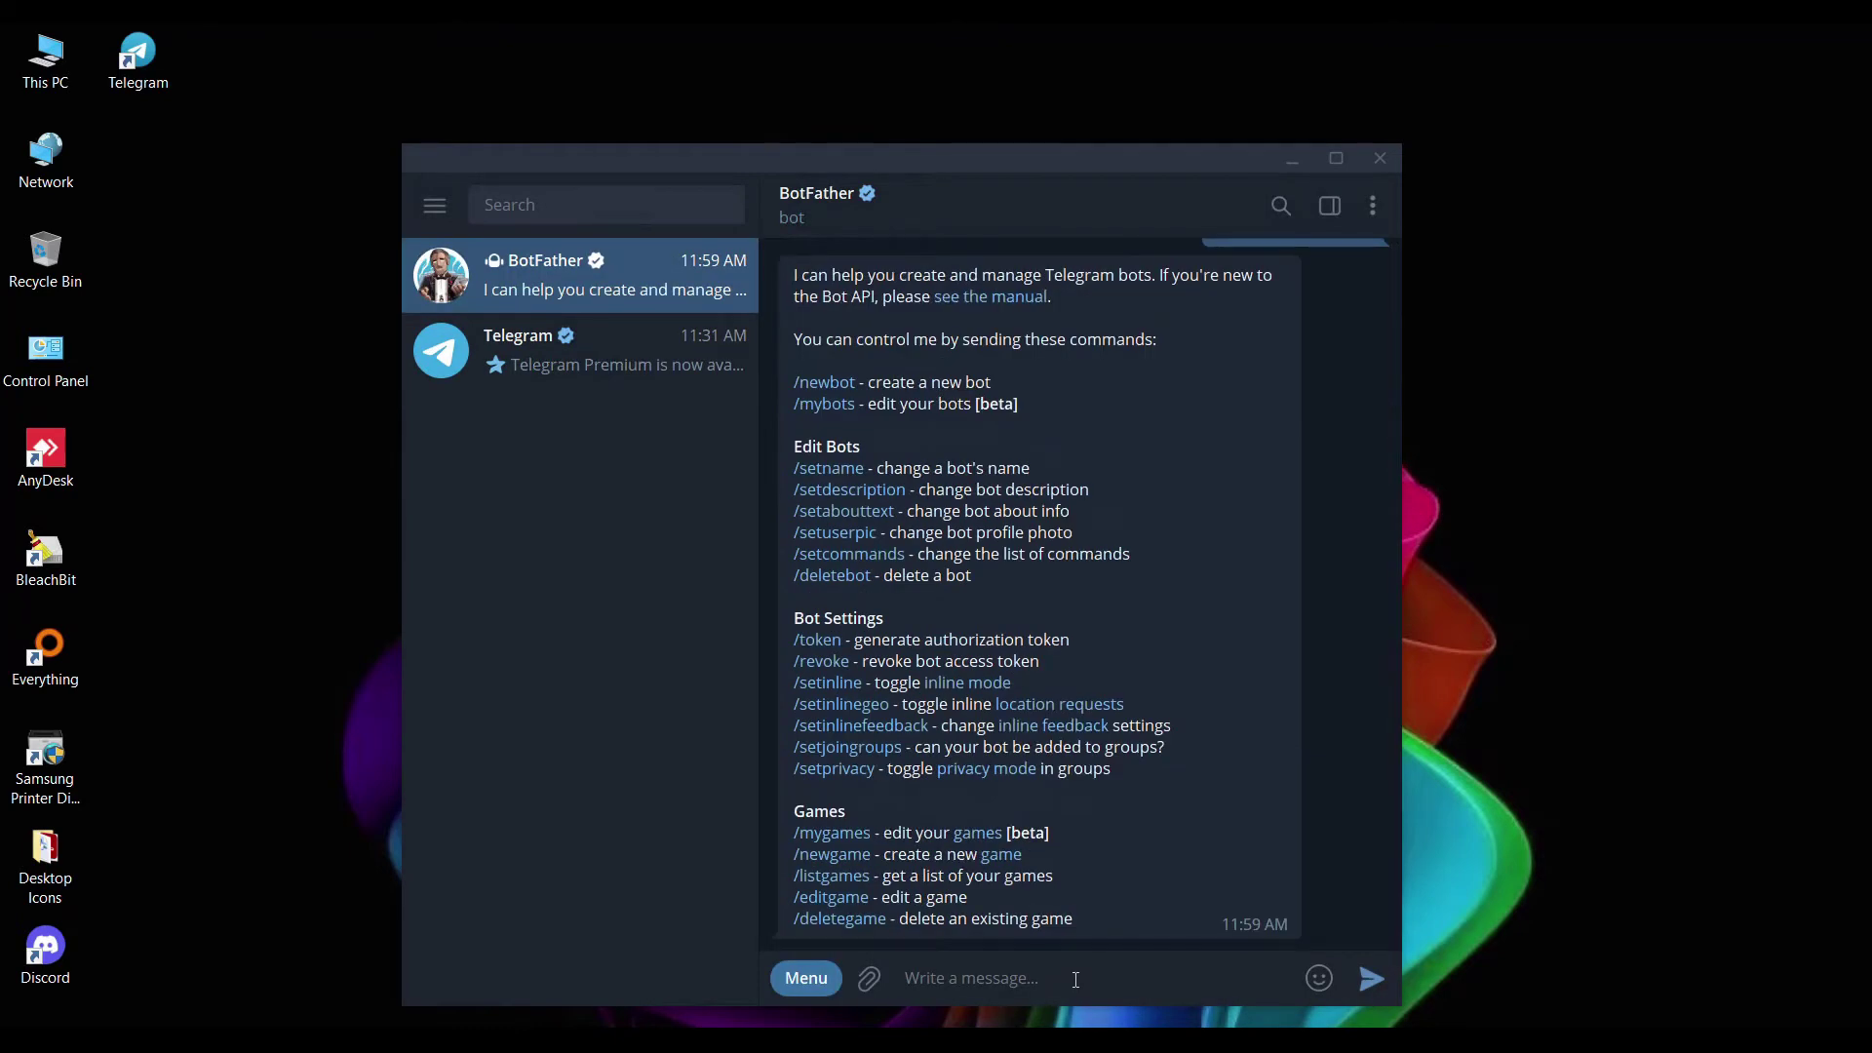
type("/newbot")
key("Return")
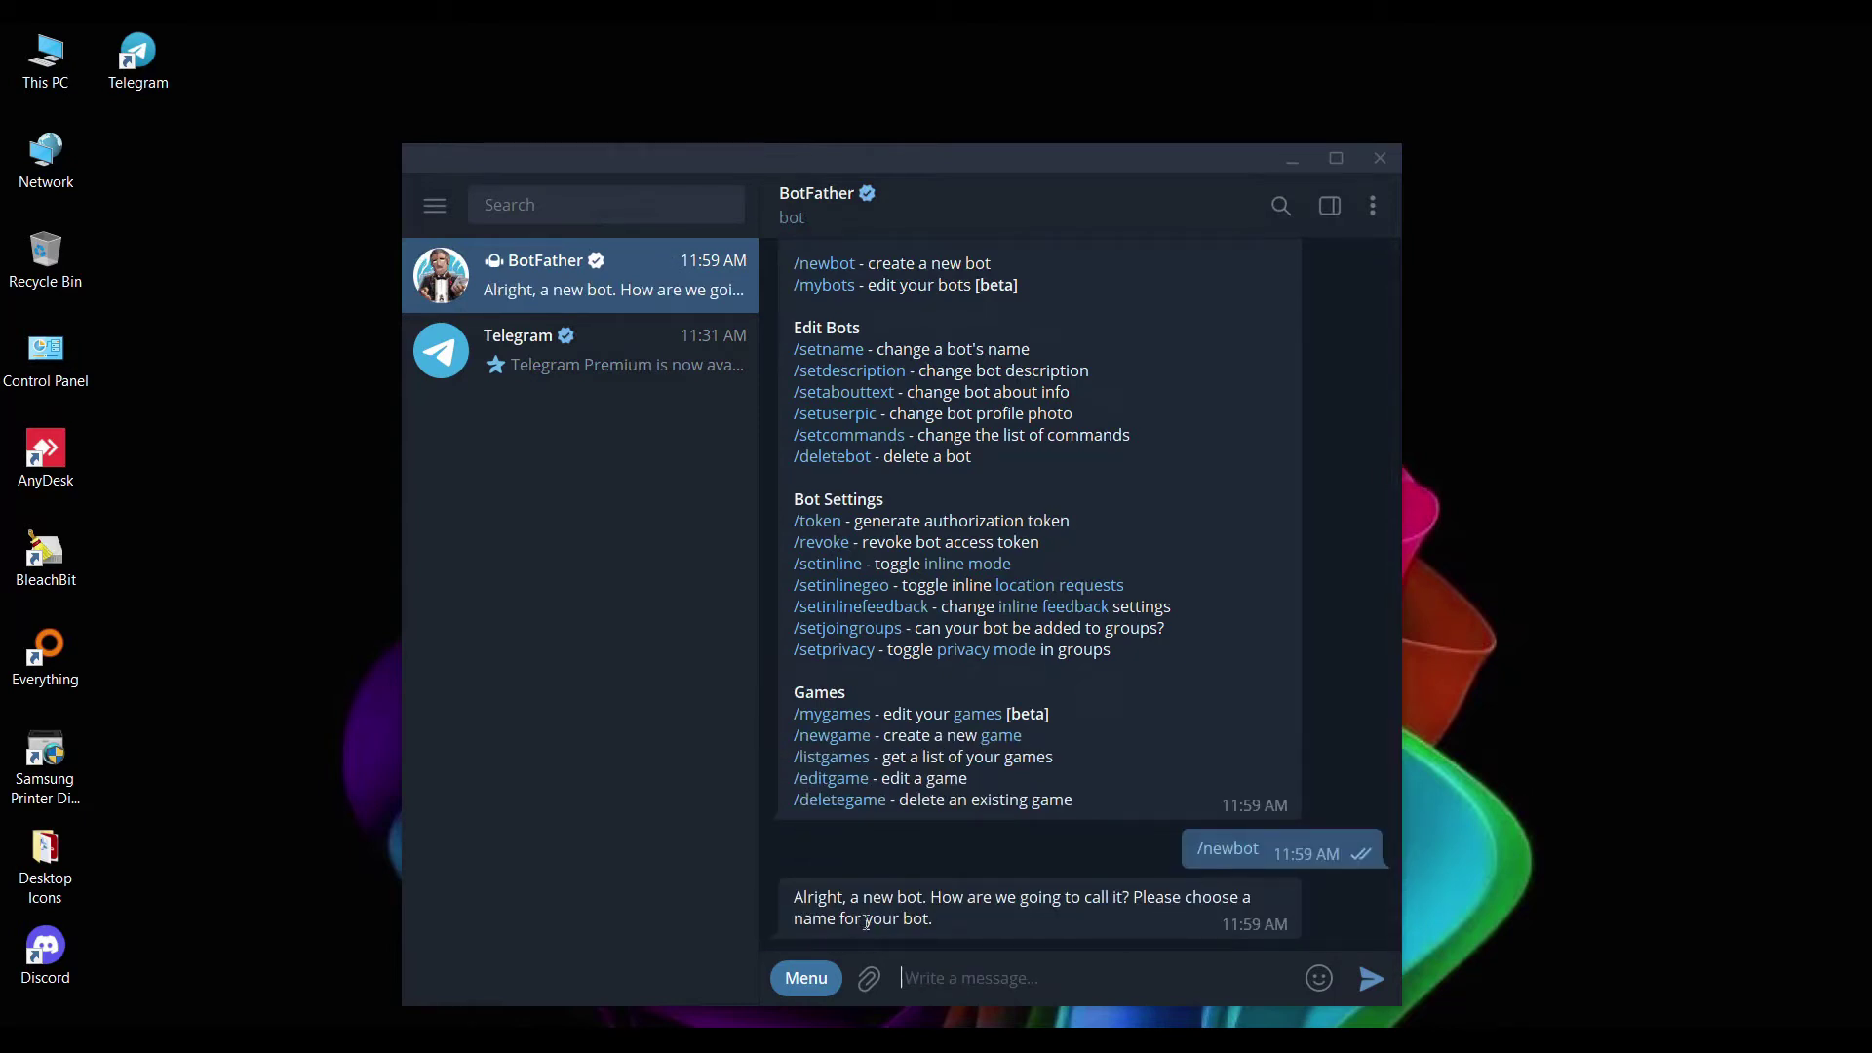
Name the bot thetechlabs_Notifier with username thetechlabs_bot and copy its API token.
type("thetechlabs_Notifier")
key("Return")
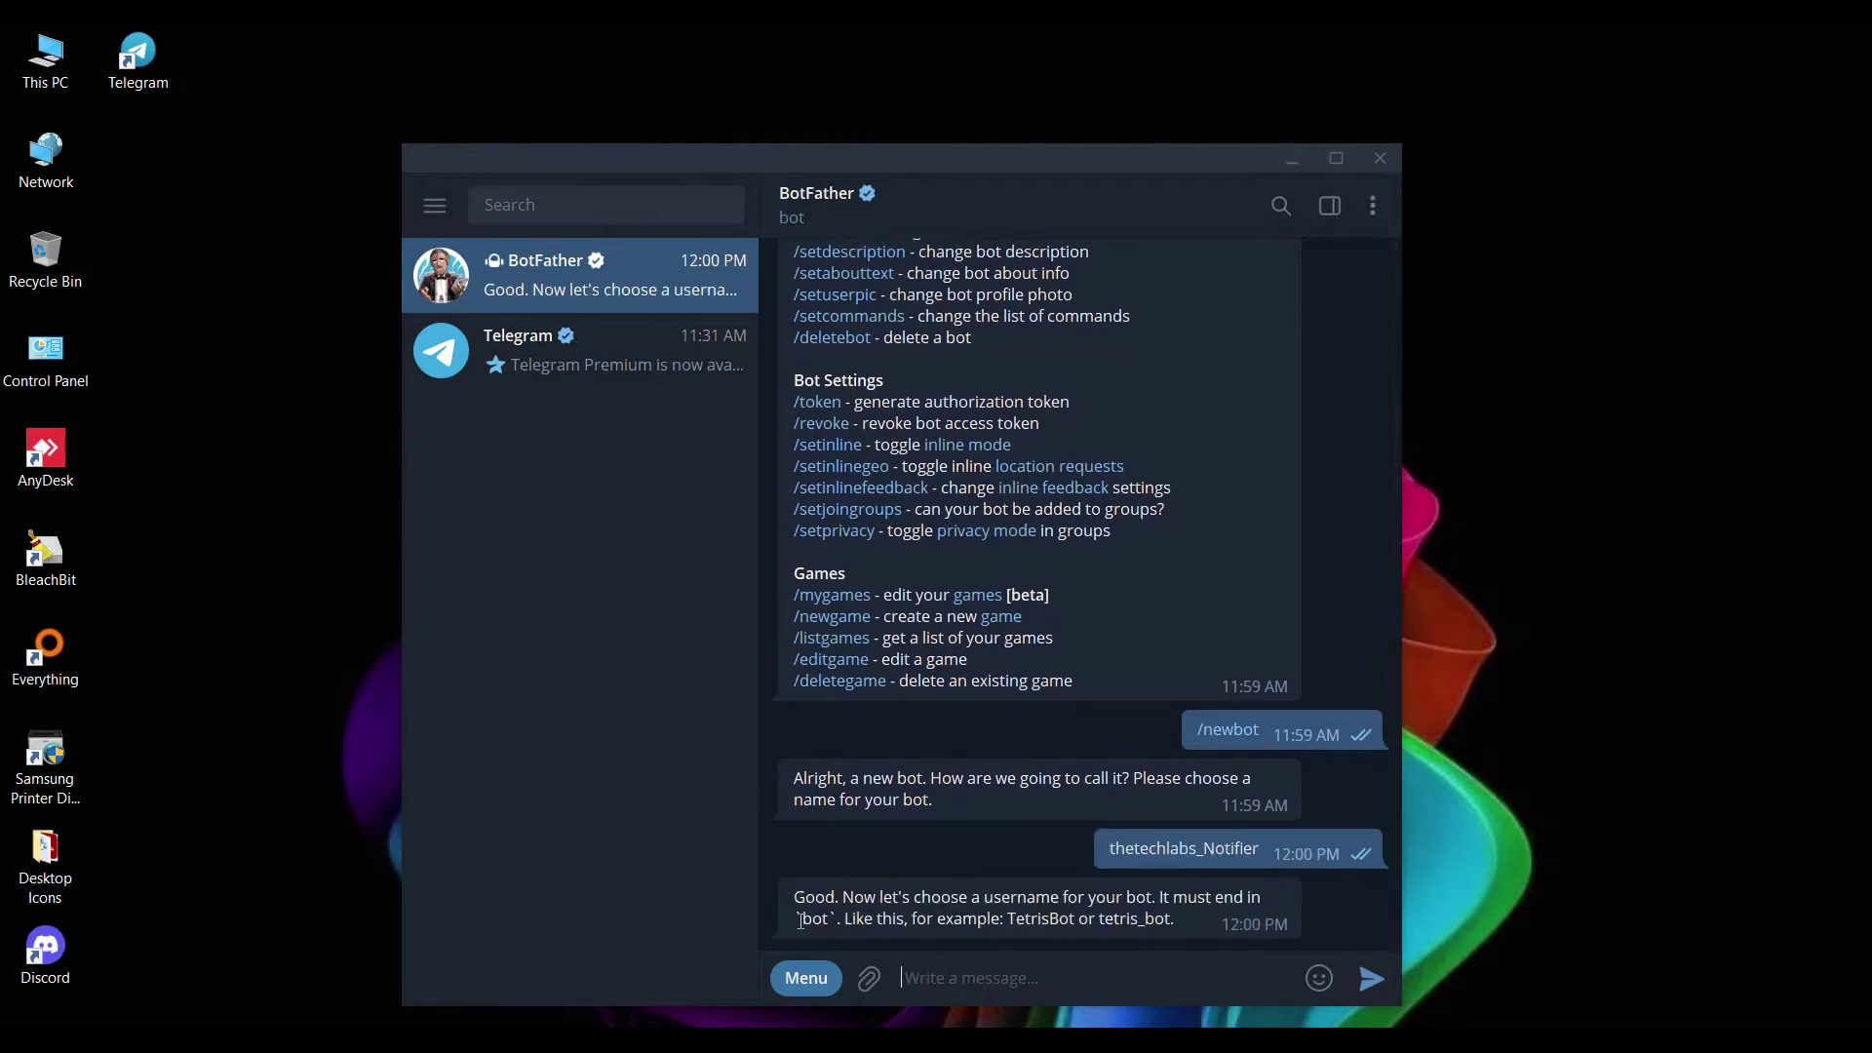
type("thetechlabs_bot")
key("Return")
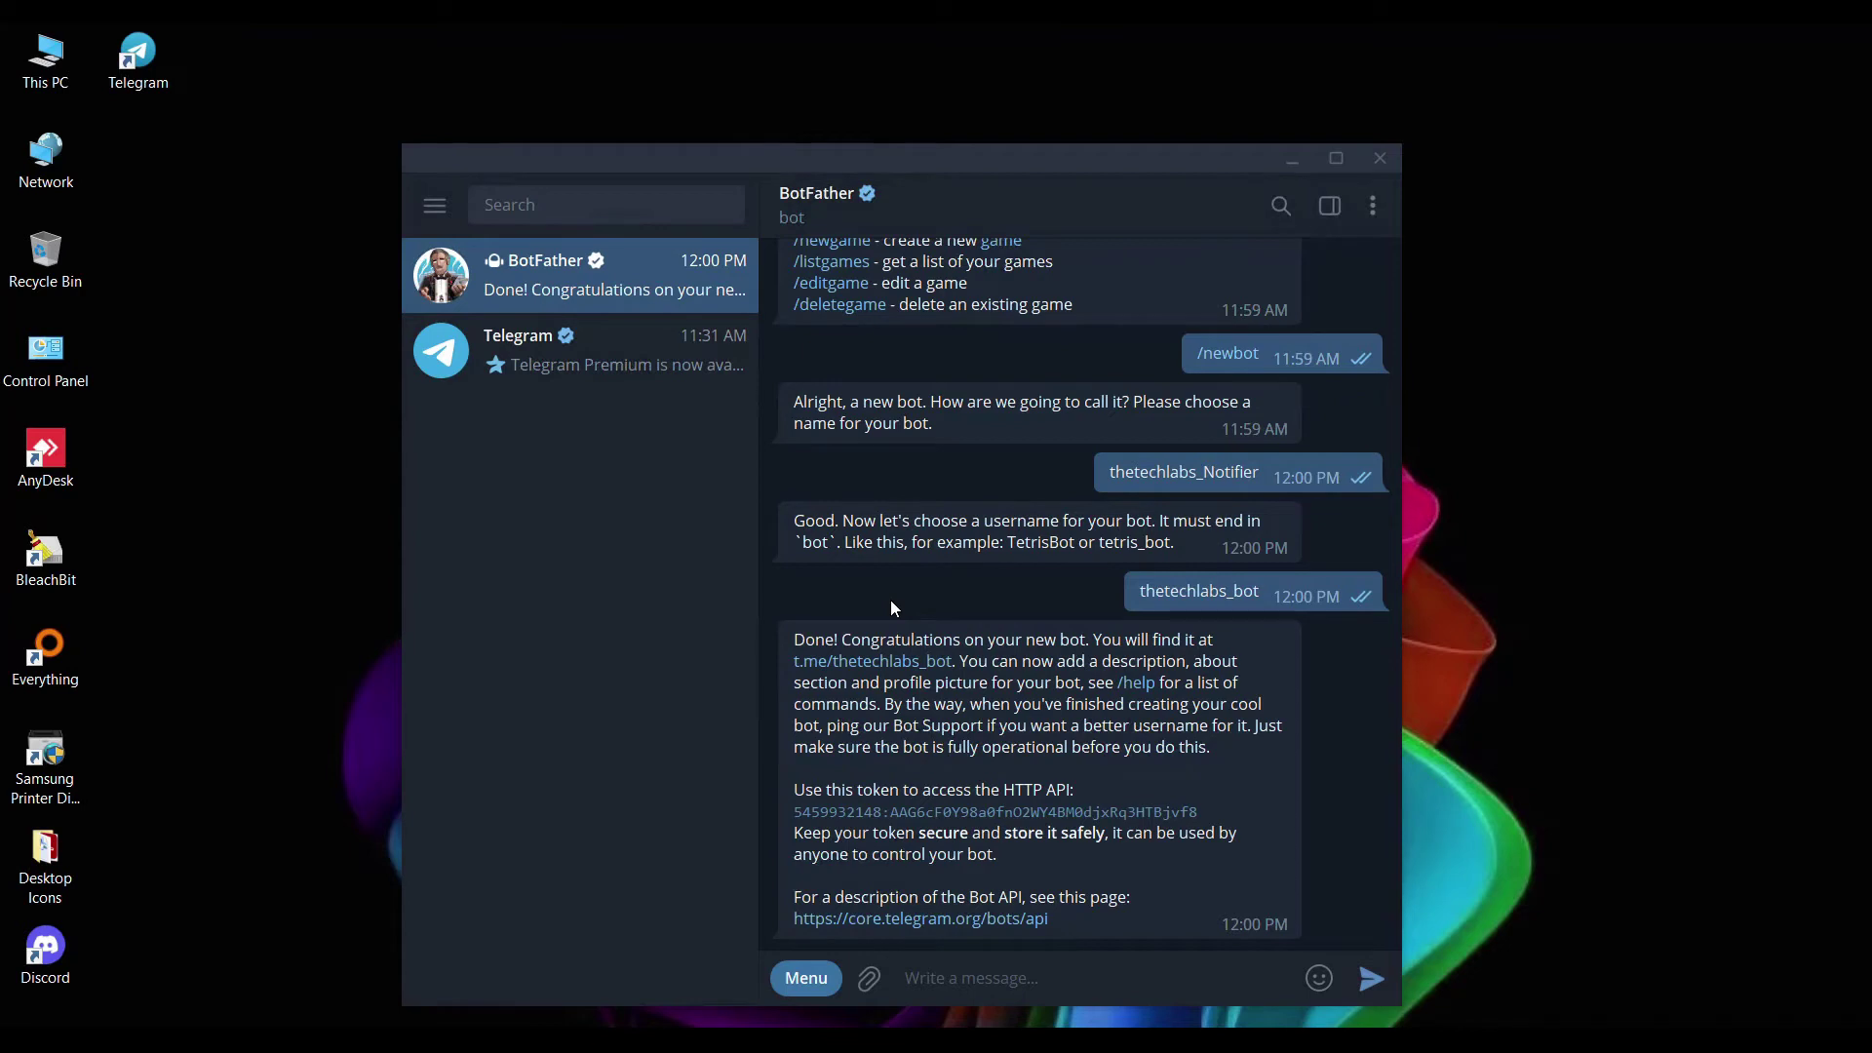
left_click_drag(1174, 819, 794, 813)
right_click(816, 809)
left_click(929, 529)
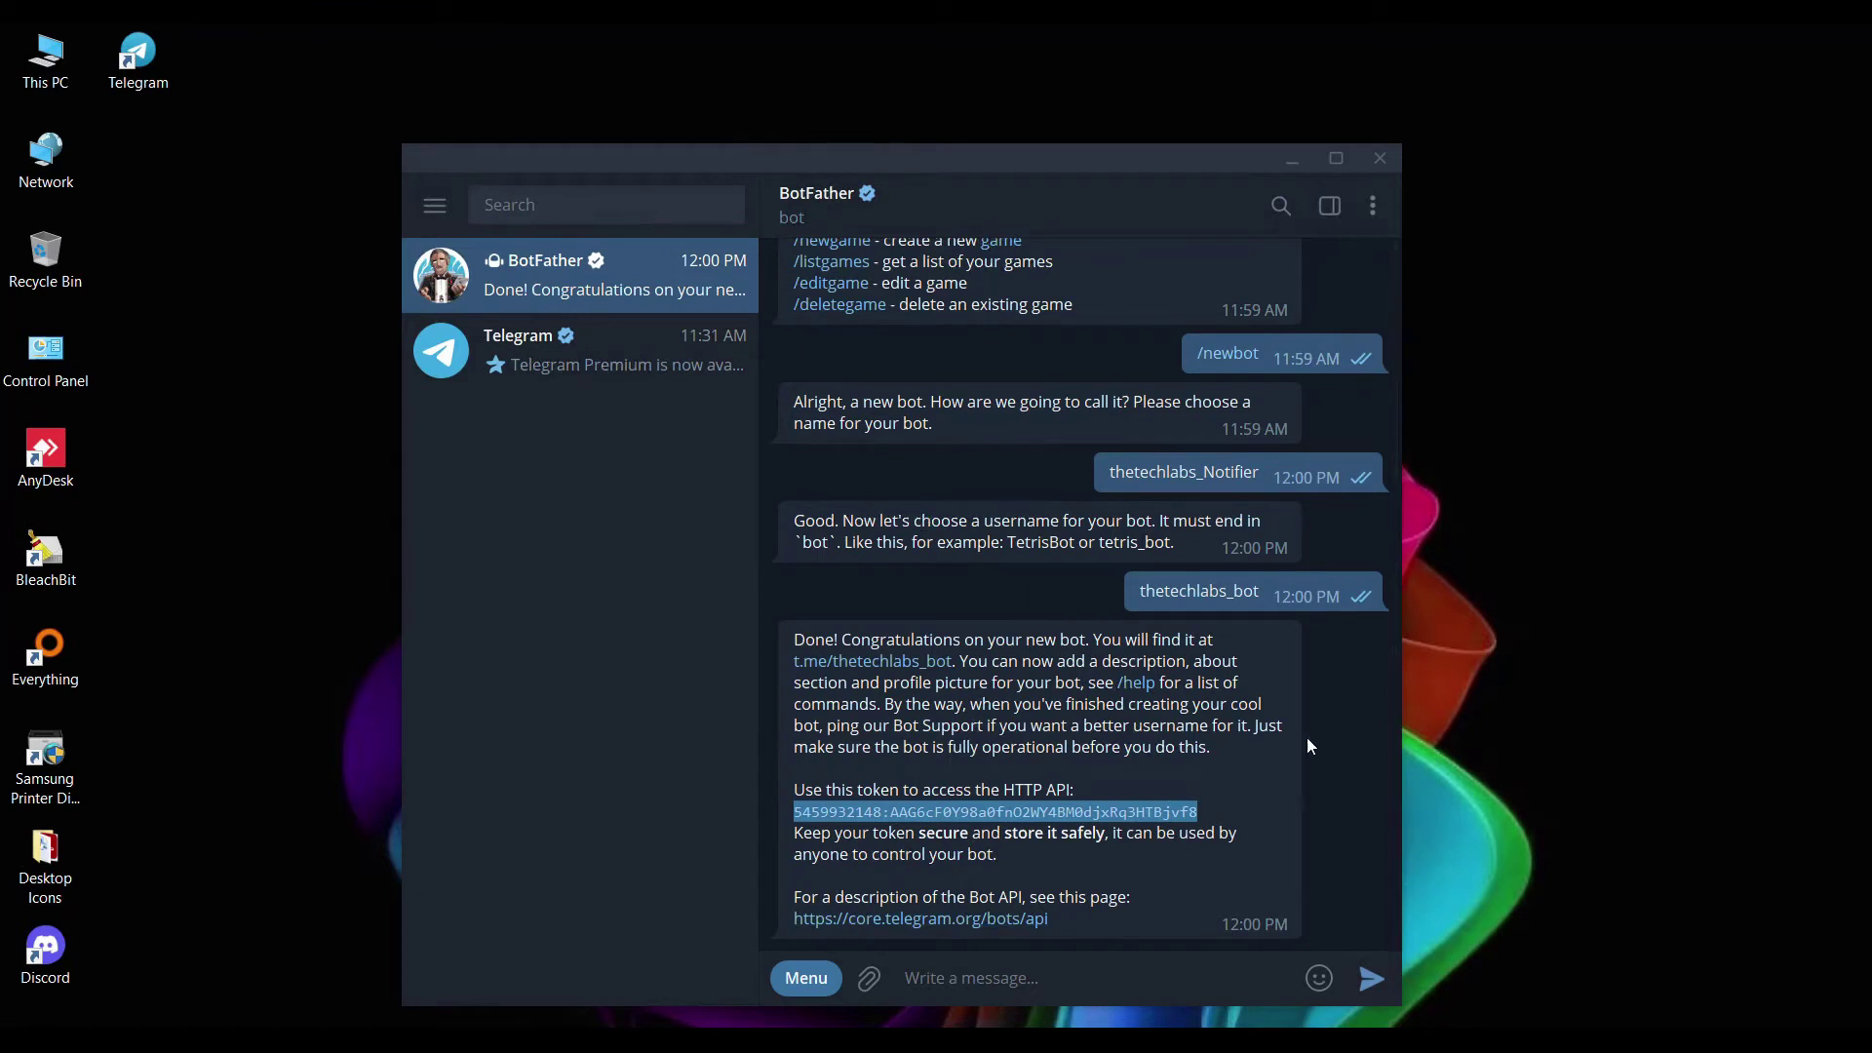
Open the new bot's chat, start it, and send it hi.
left_click(864, 664)
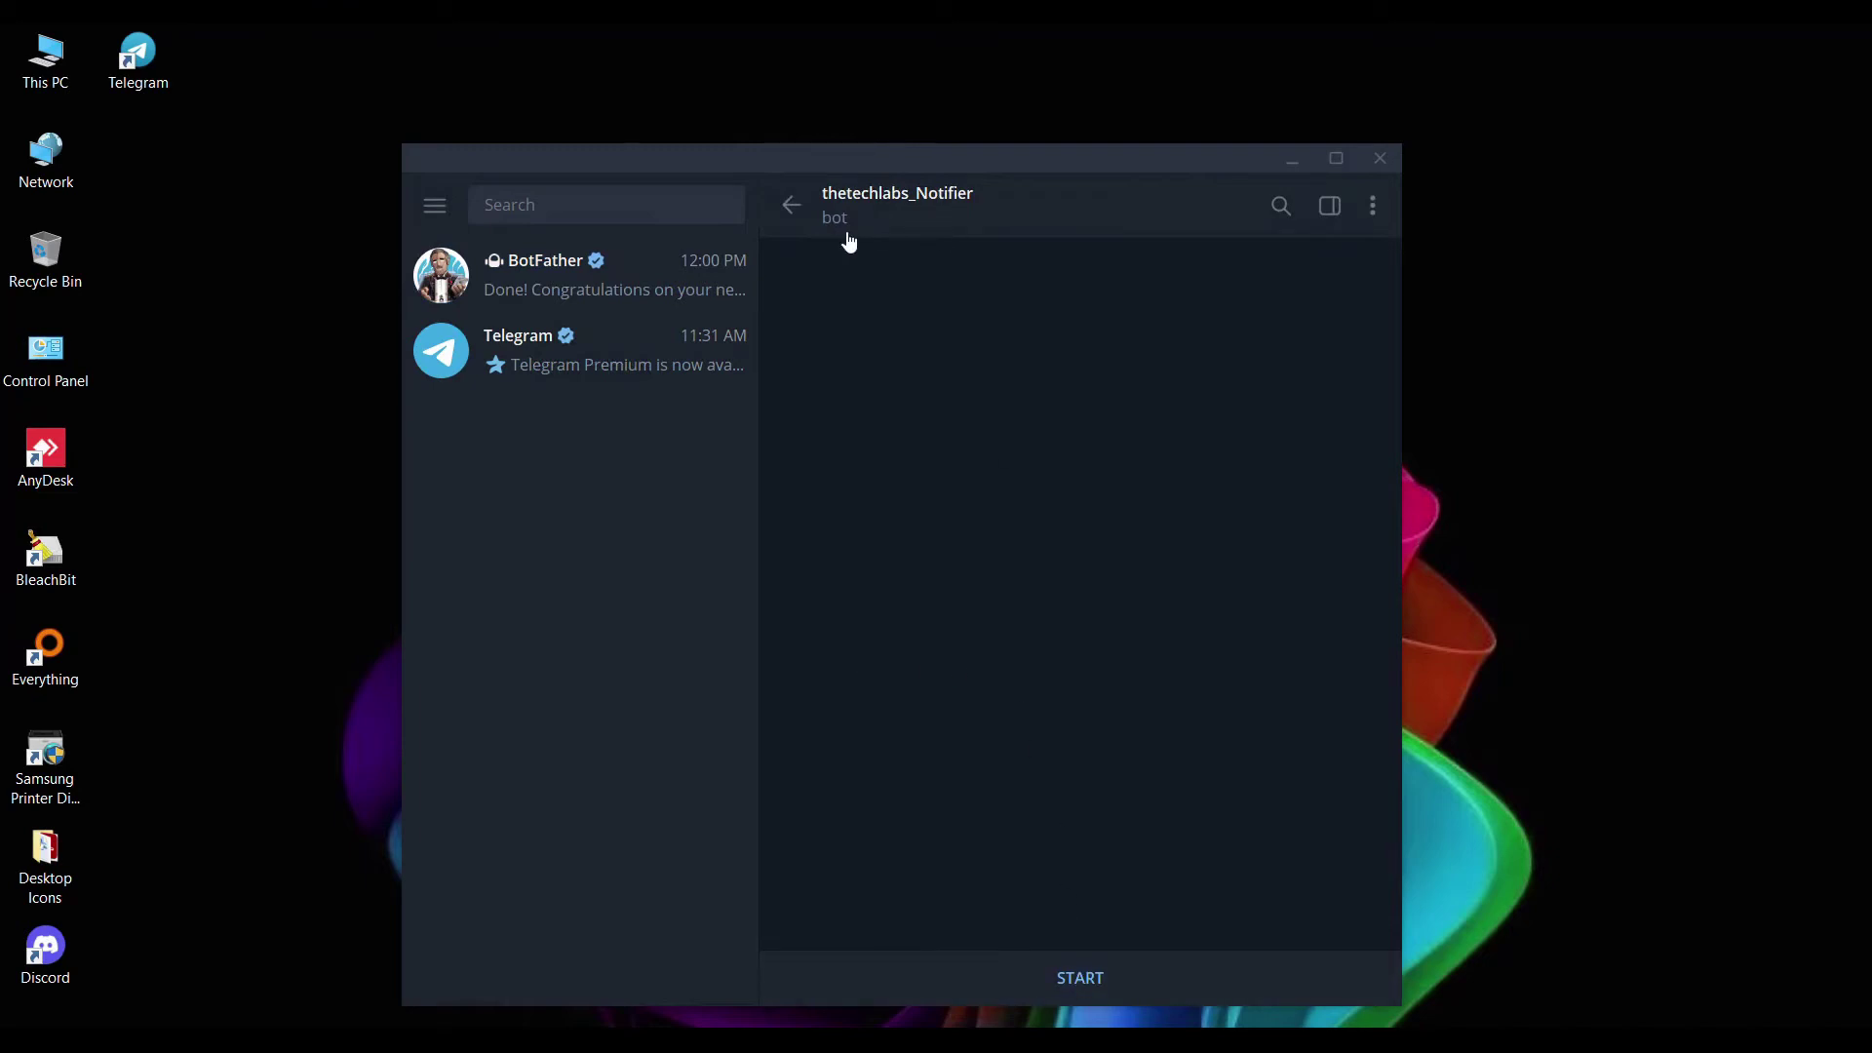
left_click(1082, 976)
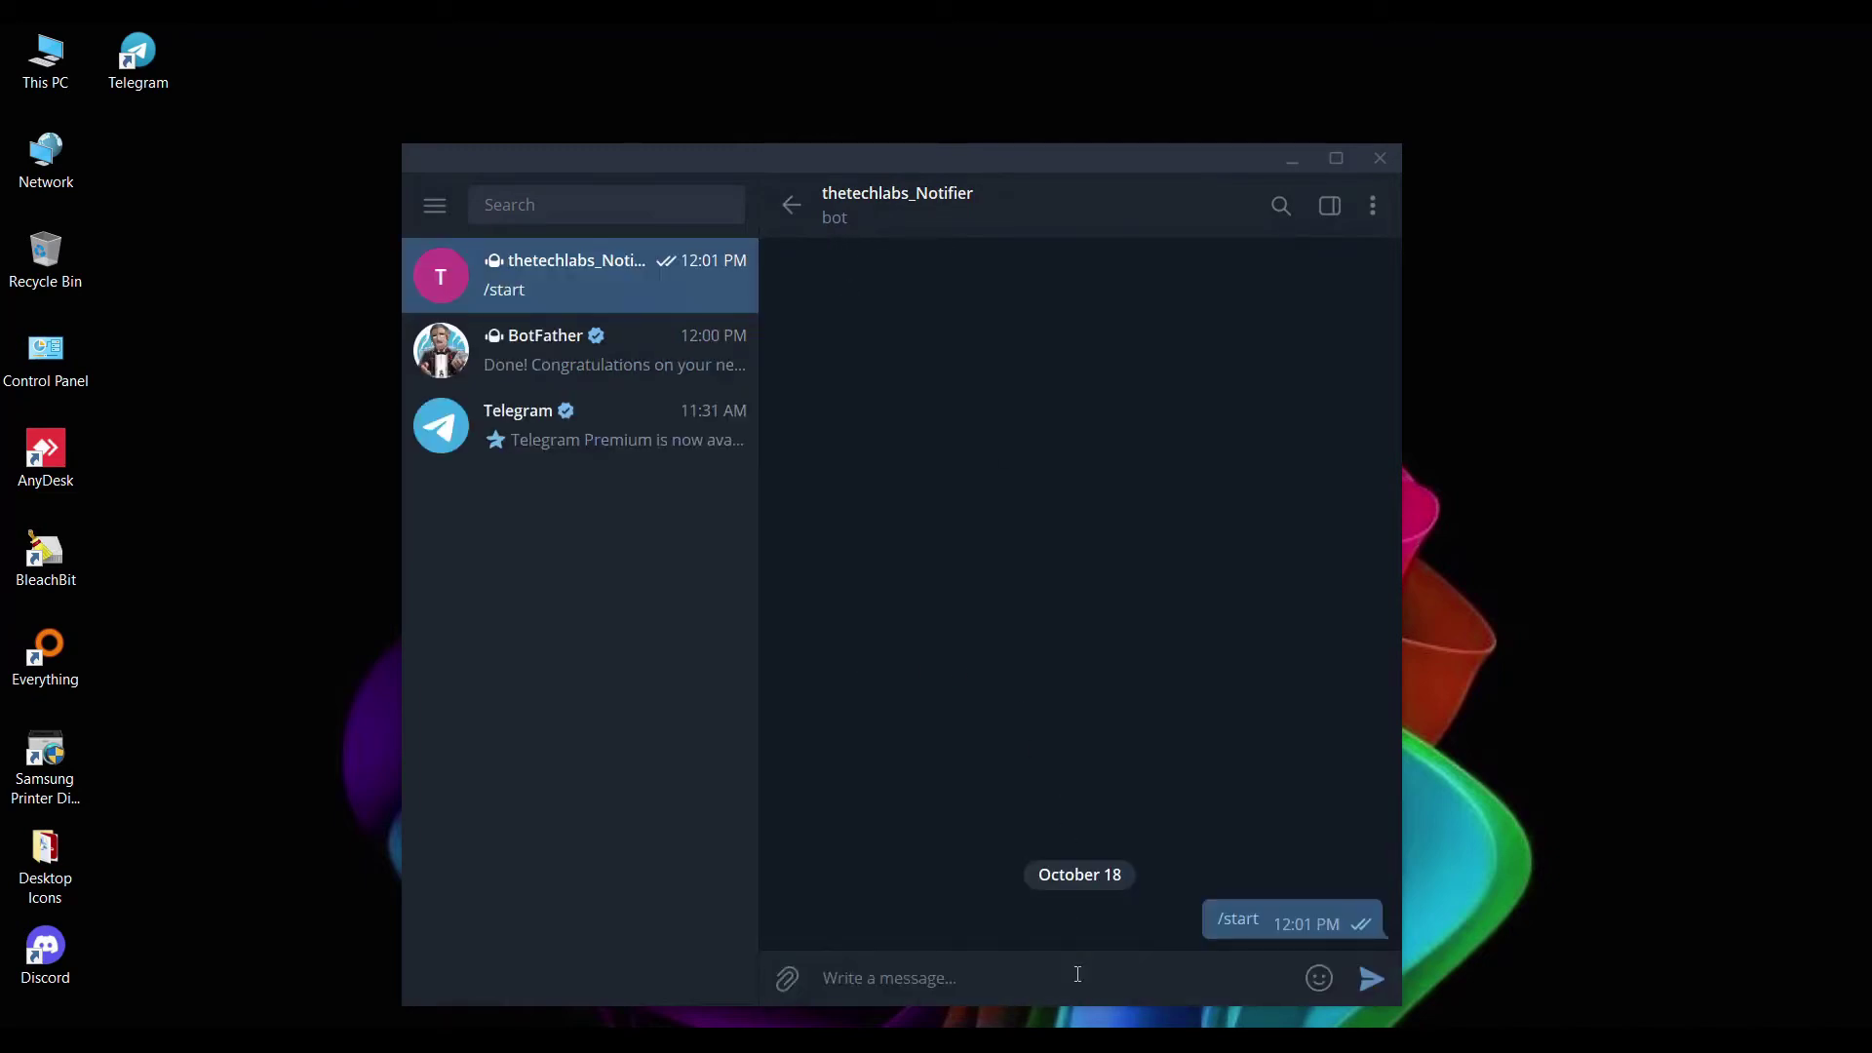
left_click(1077, 974)
type("hi")
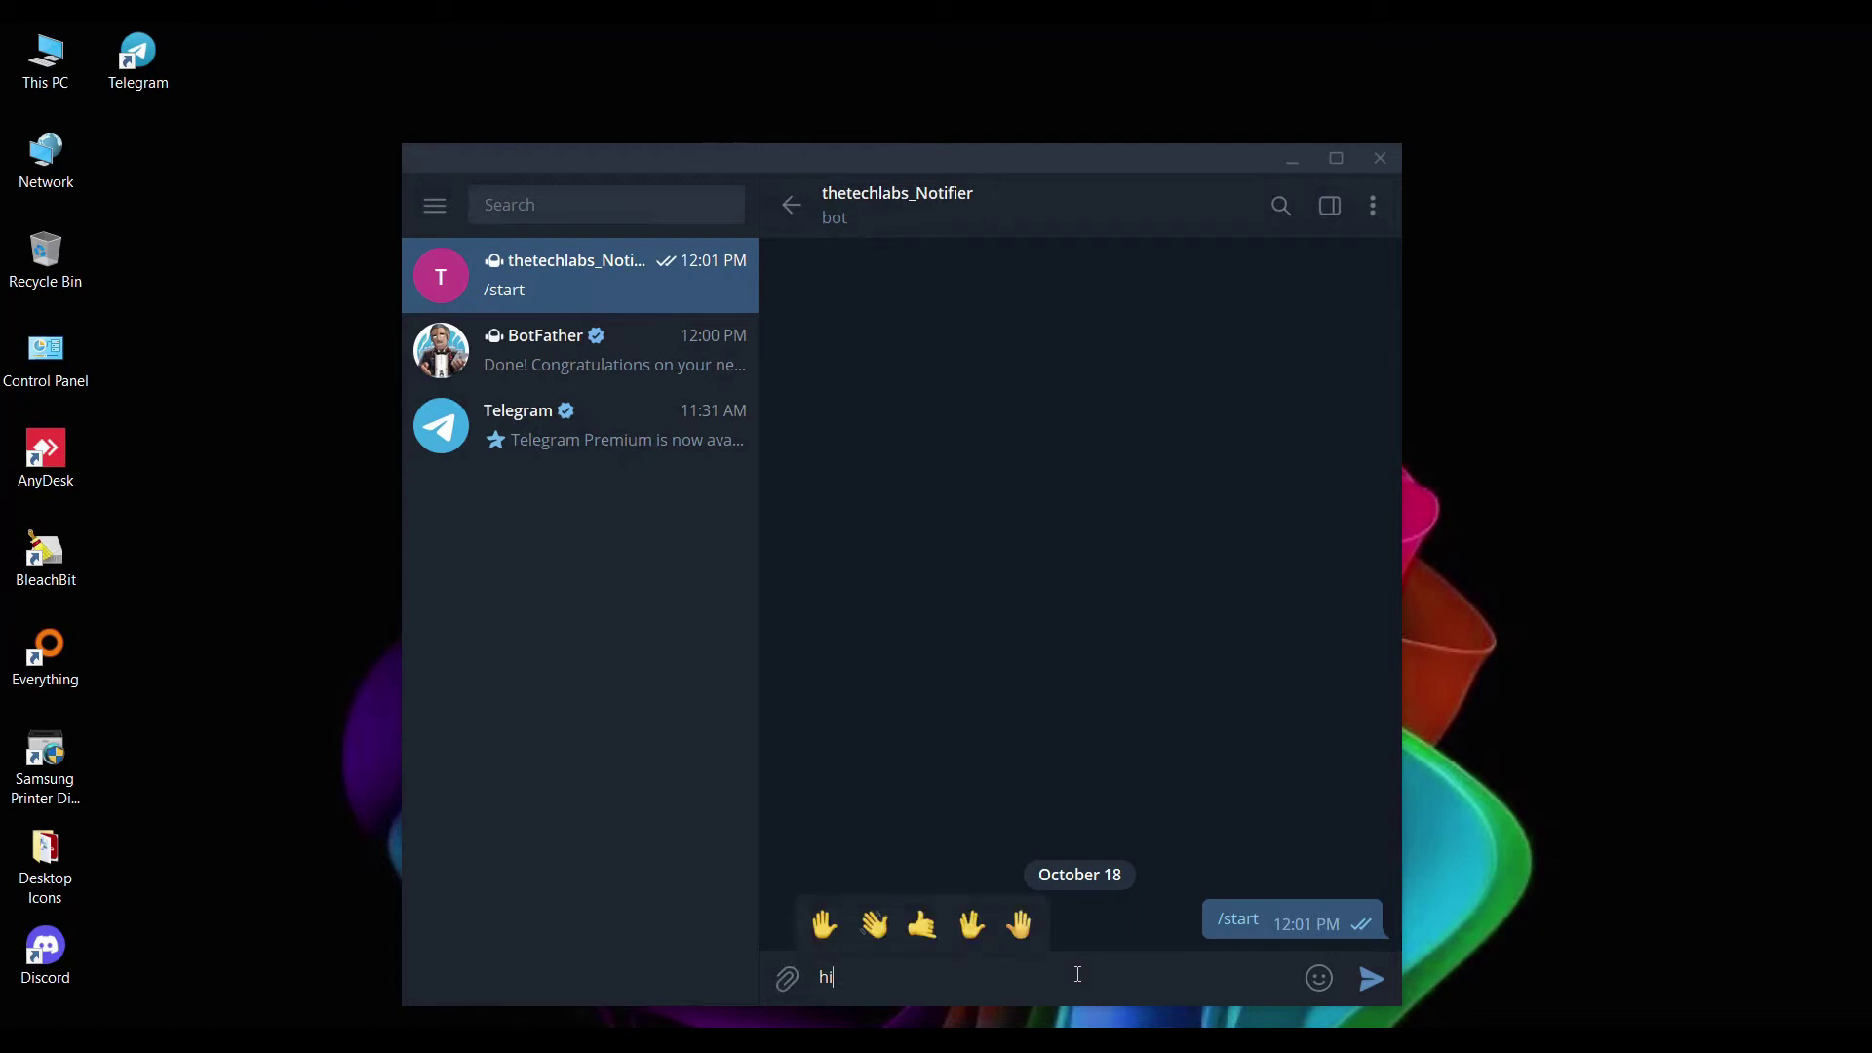
key("Return")
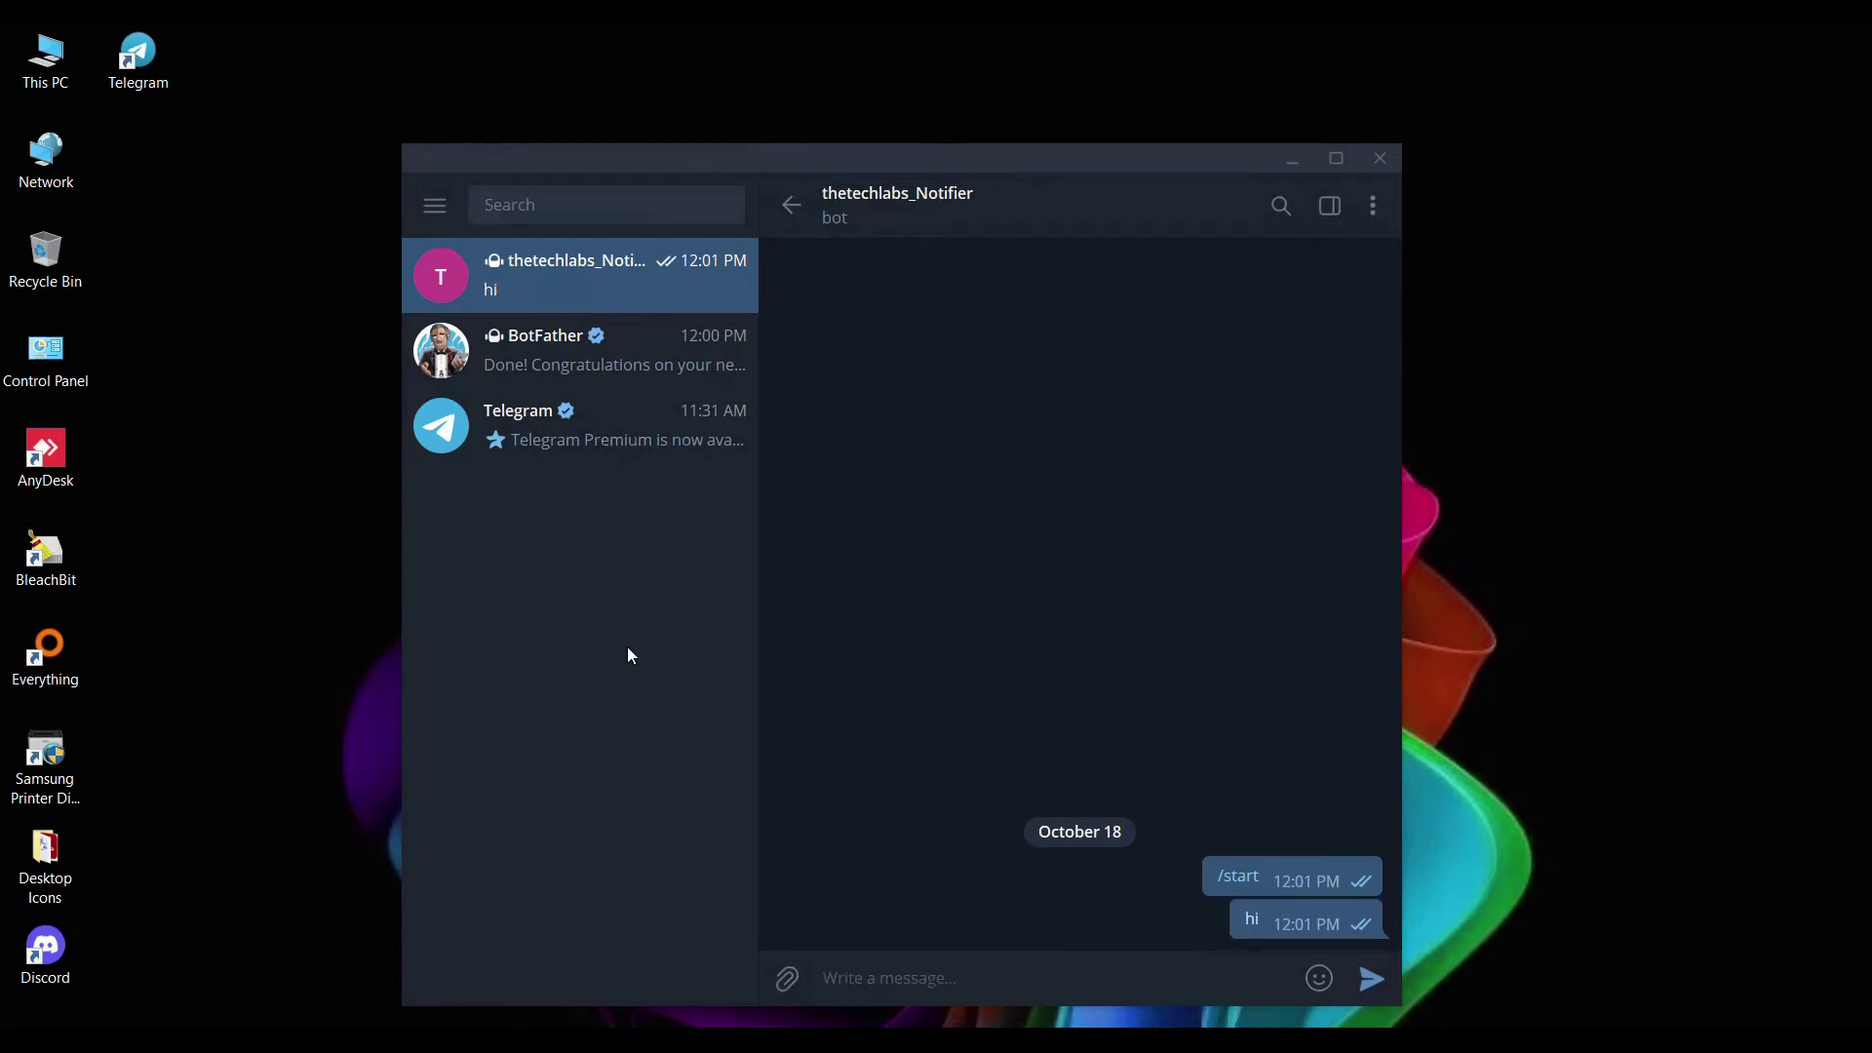
Create the group TTL_Group with thetechlabs_bot as a member.
left_click(434, 205)
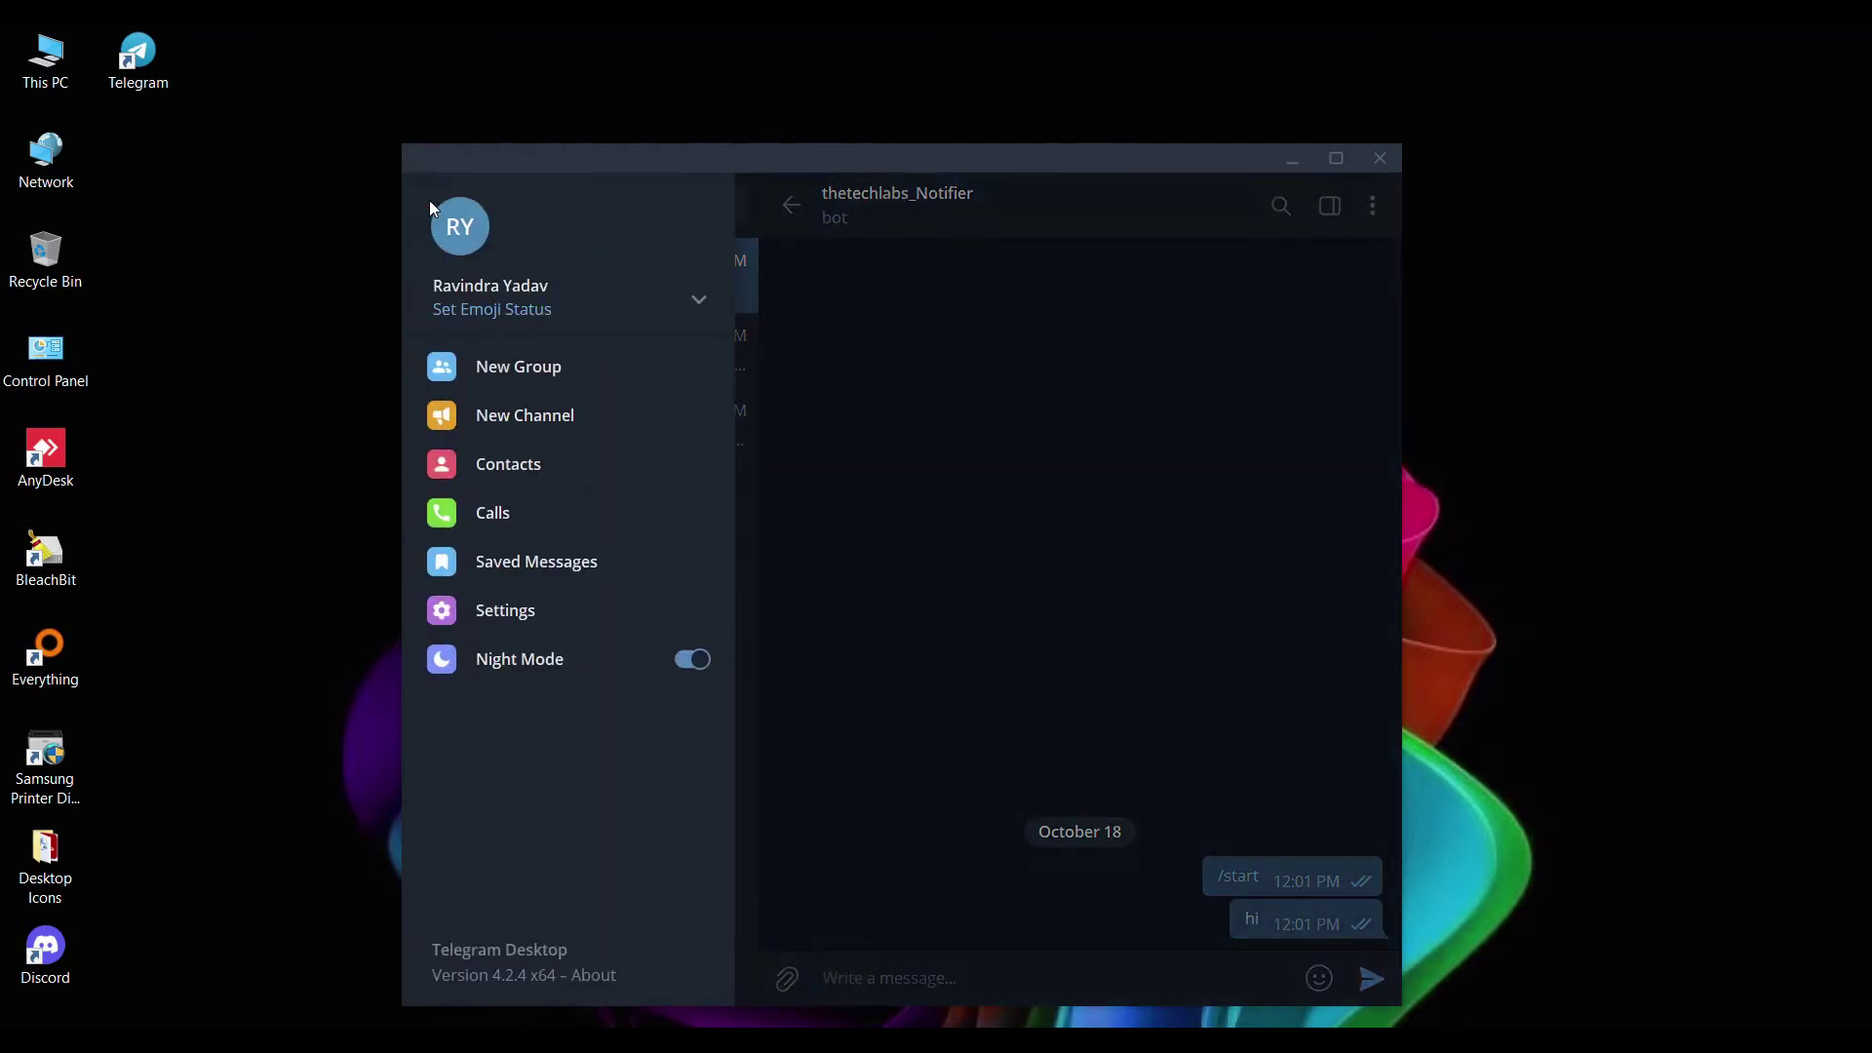
left_click(514, 376)
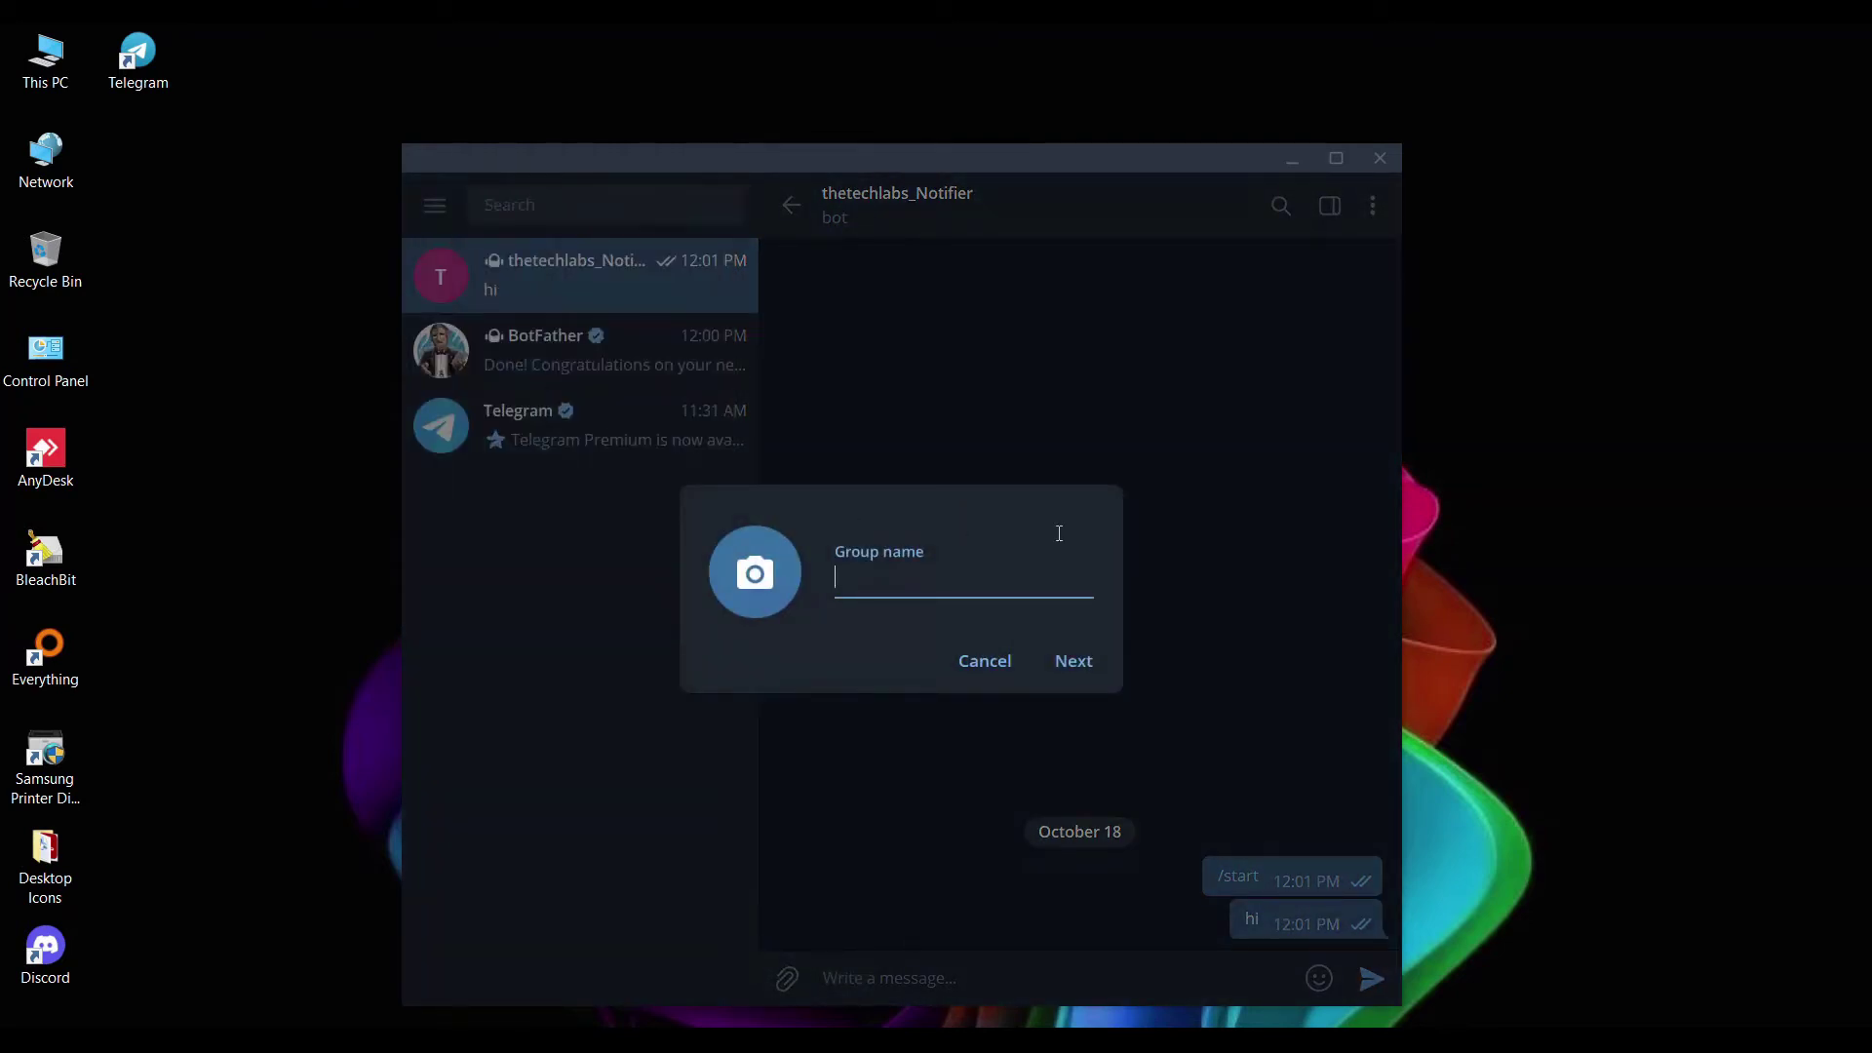
type("TT")
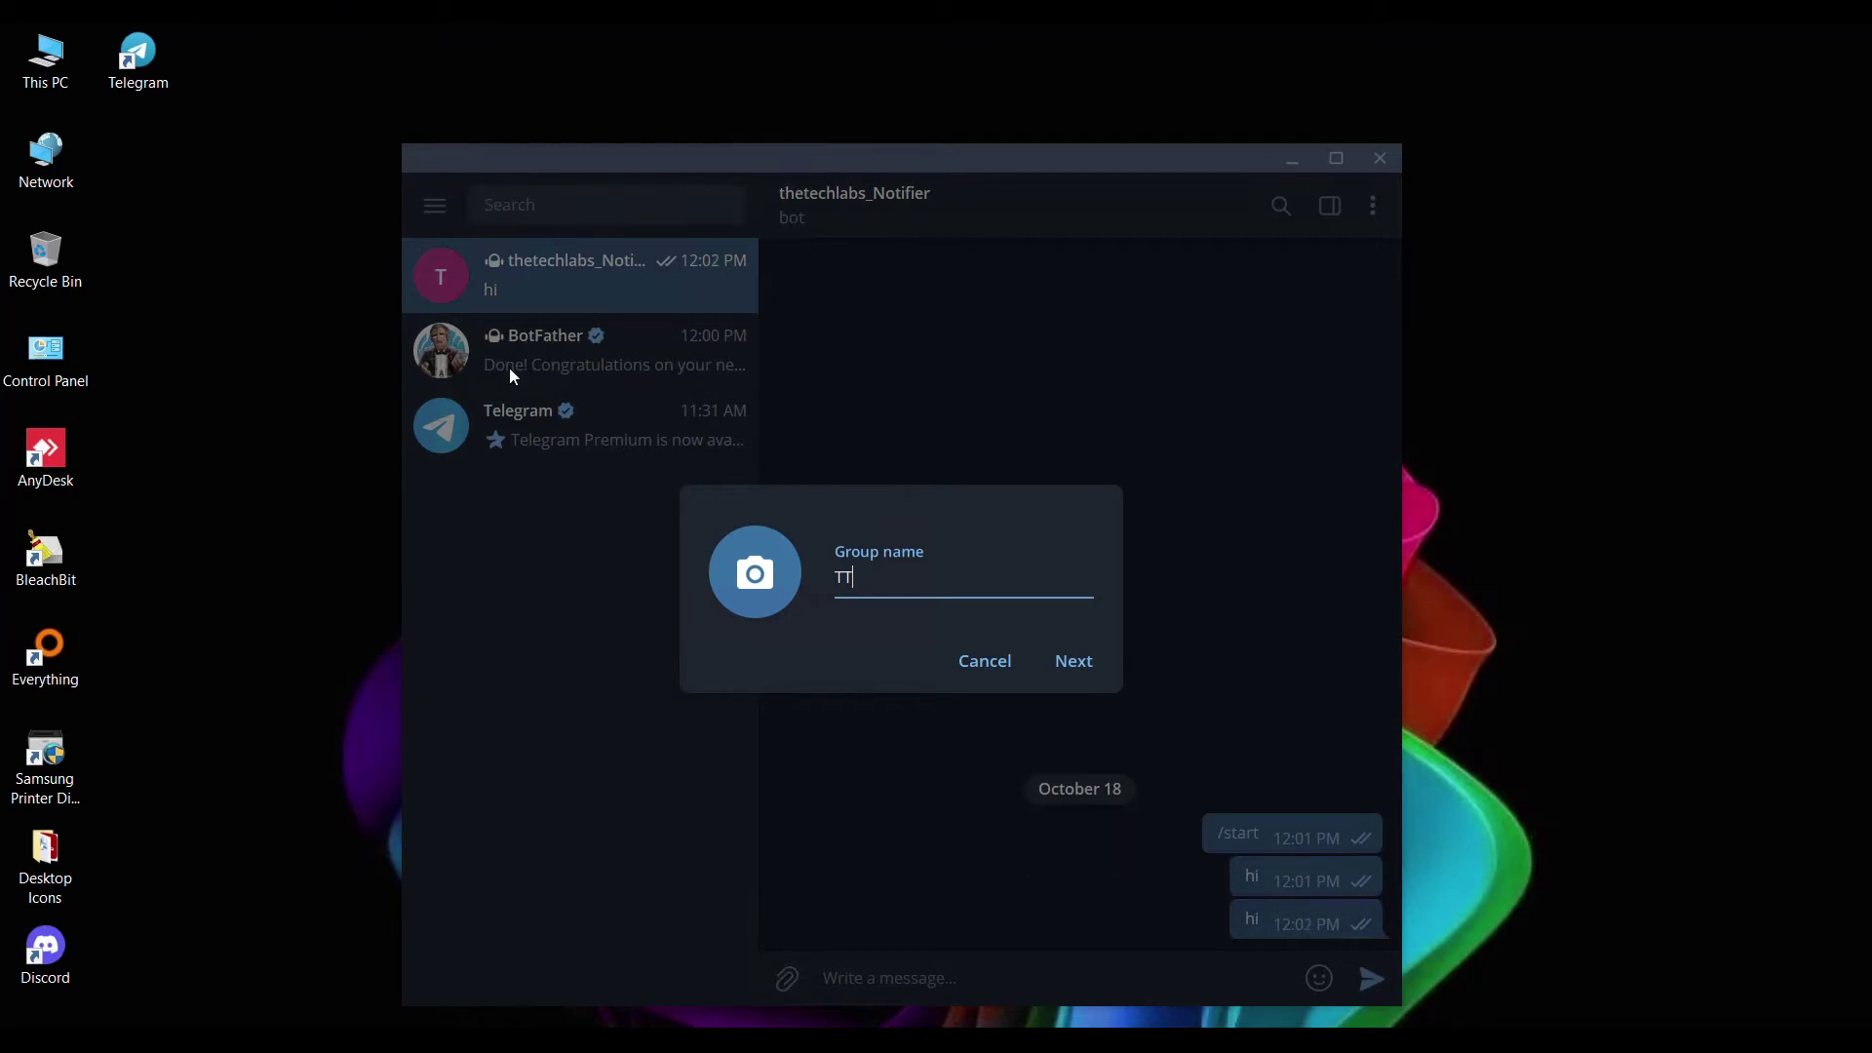
type("_Group")
key("Return")
type("thetechlabs_bot")
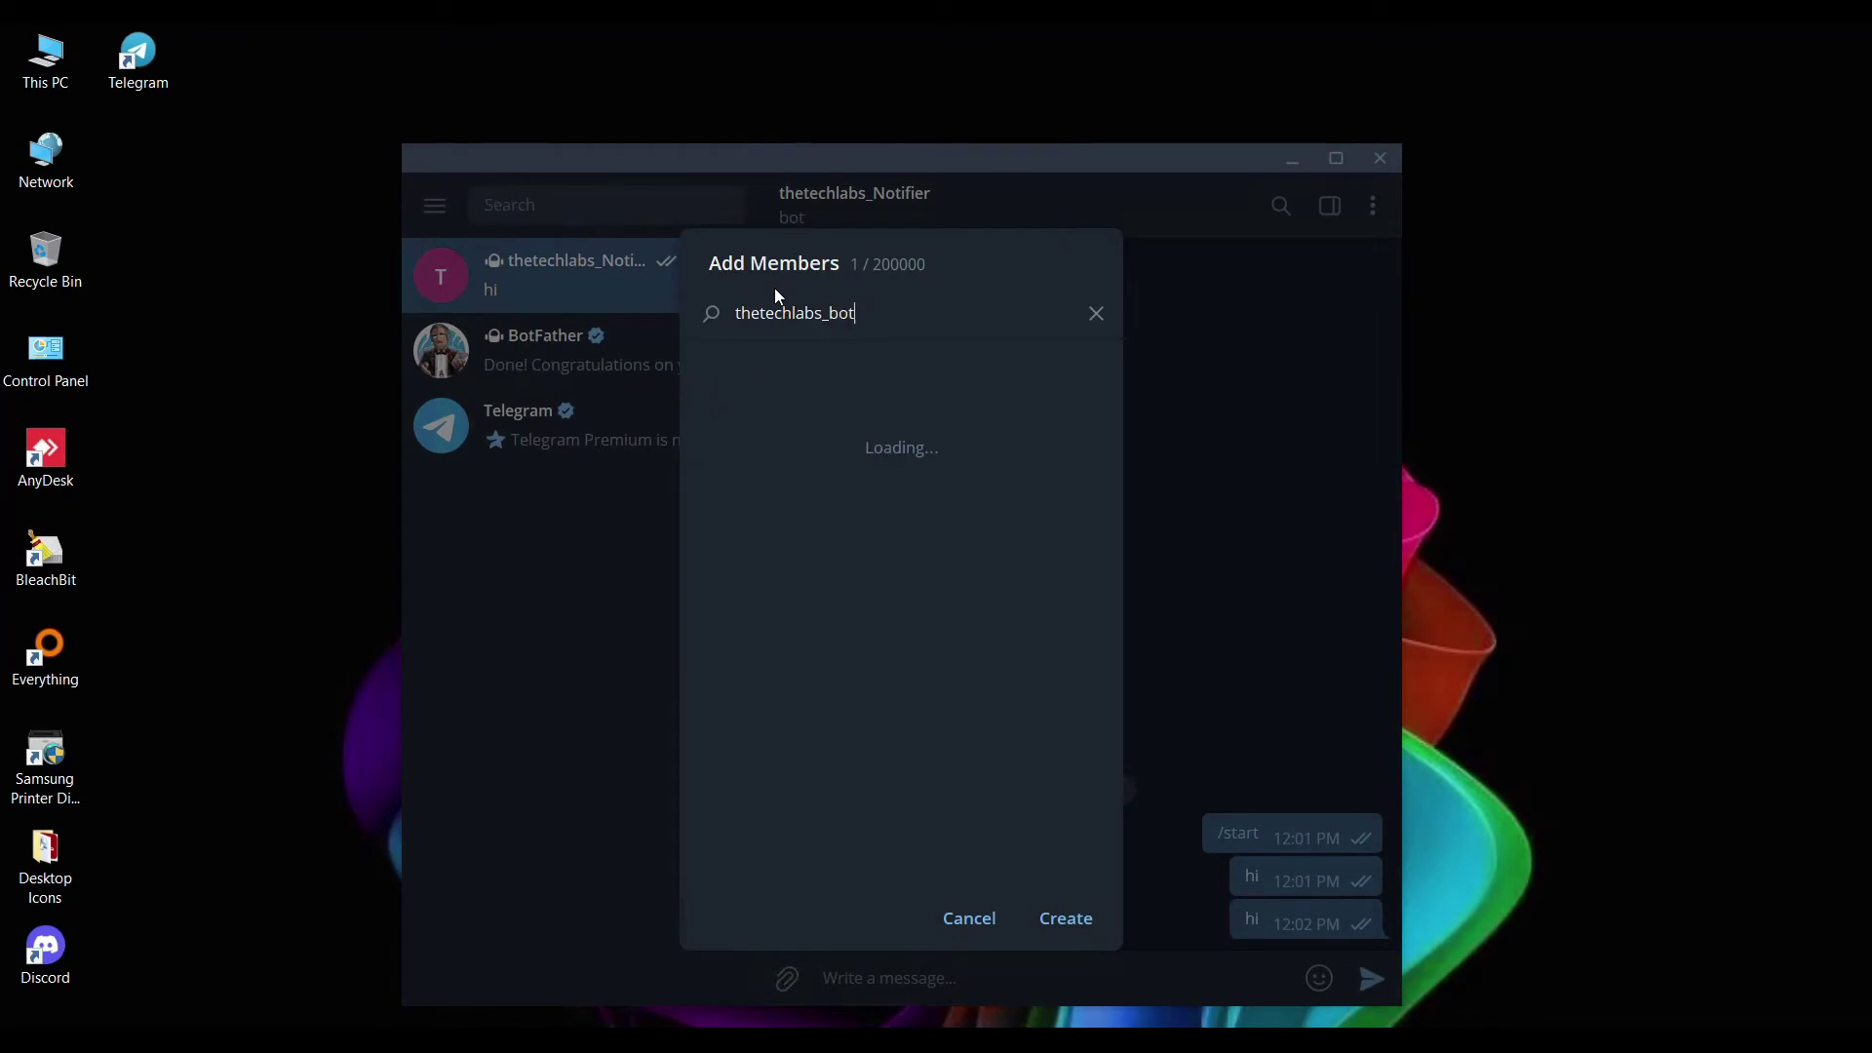
left_click(702, 389)
left_click(1058, 922)
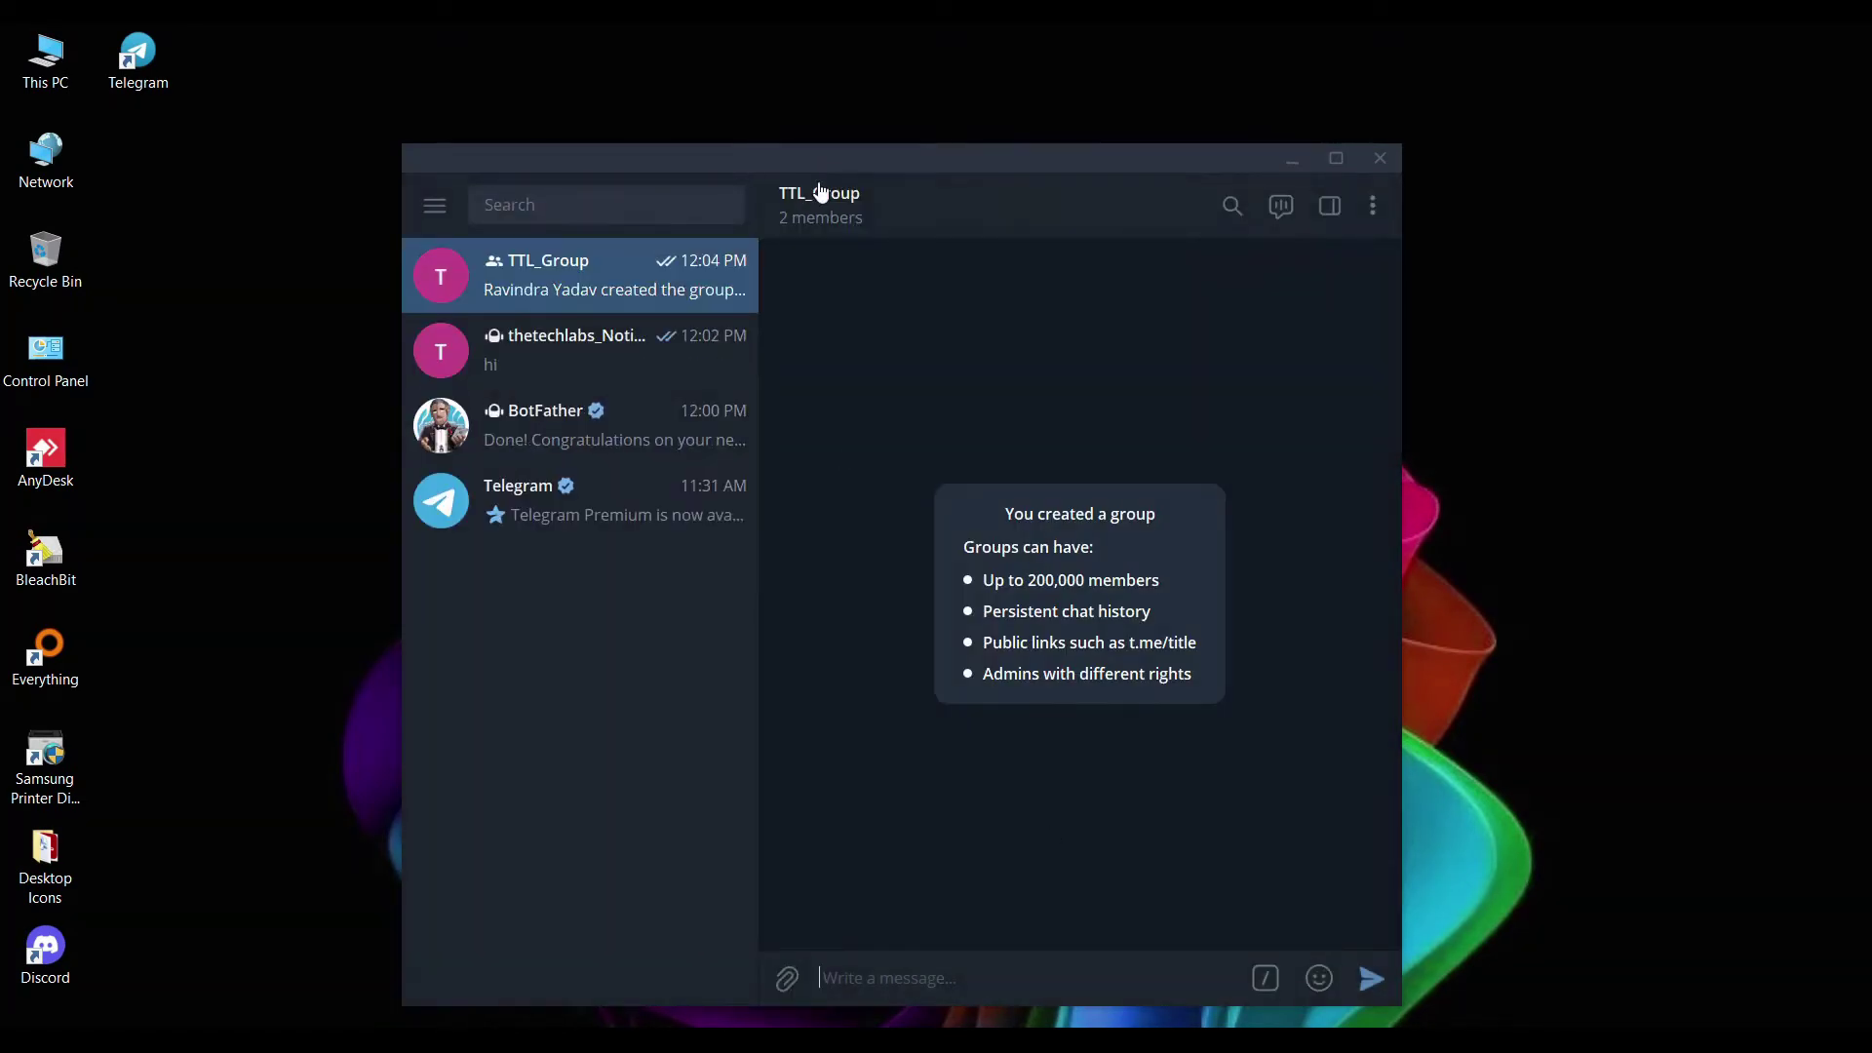
Check the group's member info, then post hi in TTL_Group.
left_click(831, 203)
left_click(1034, 873)
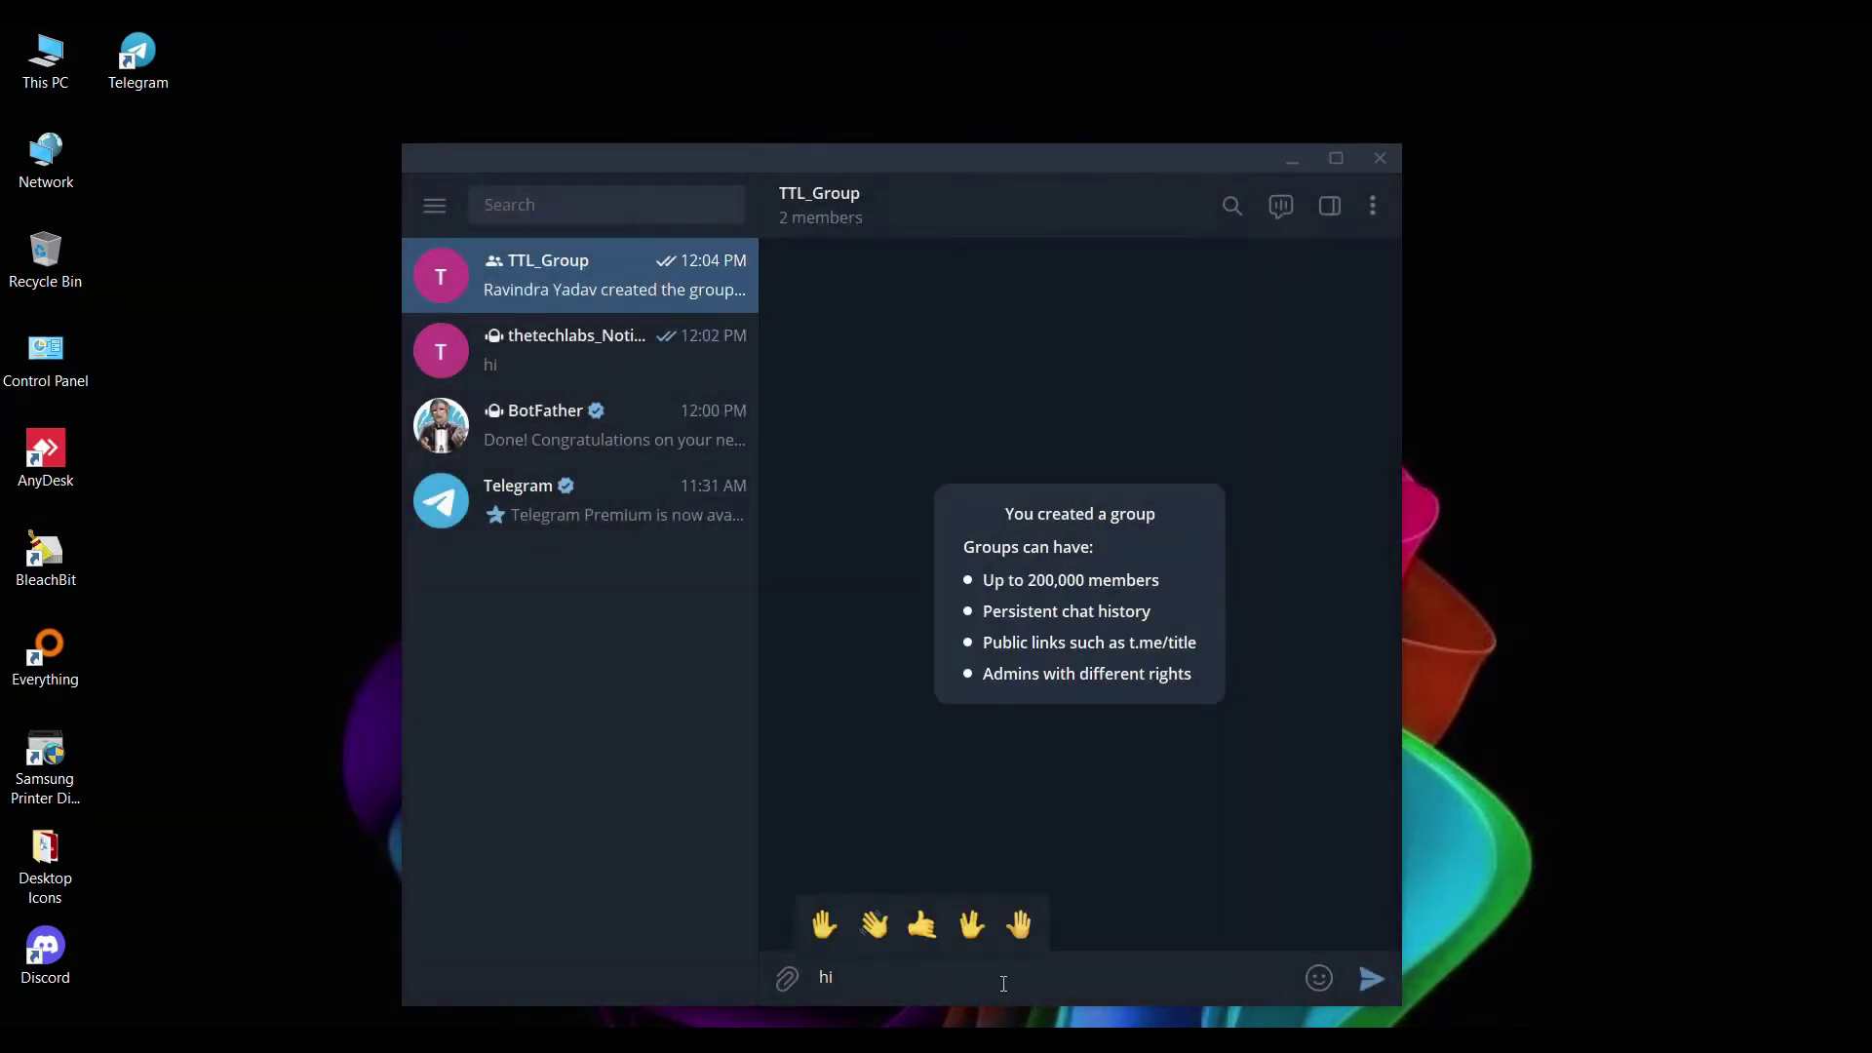
type("hi")
key("Return")
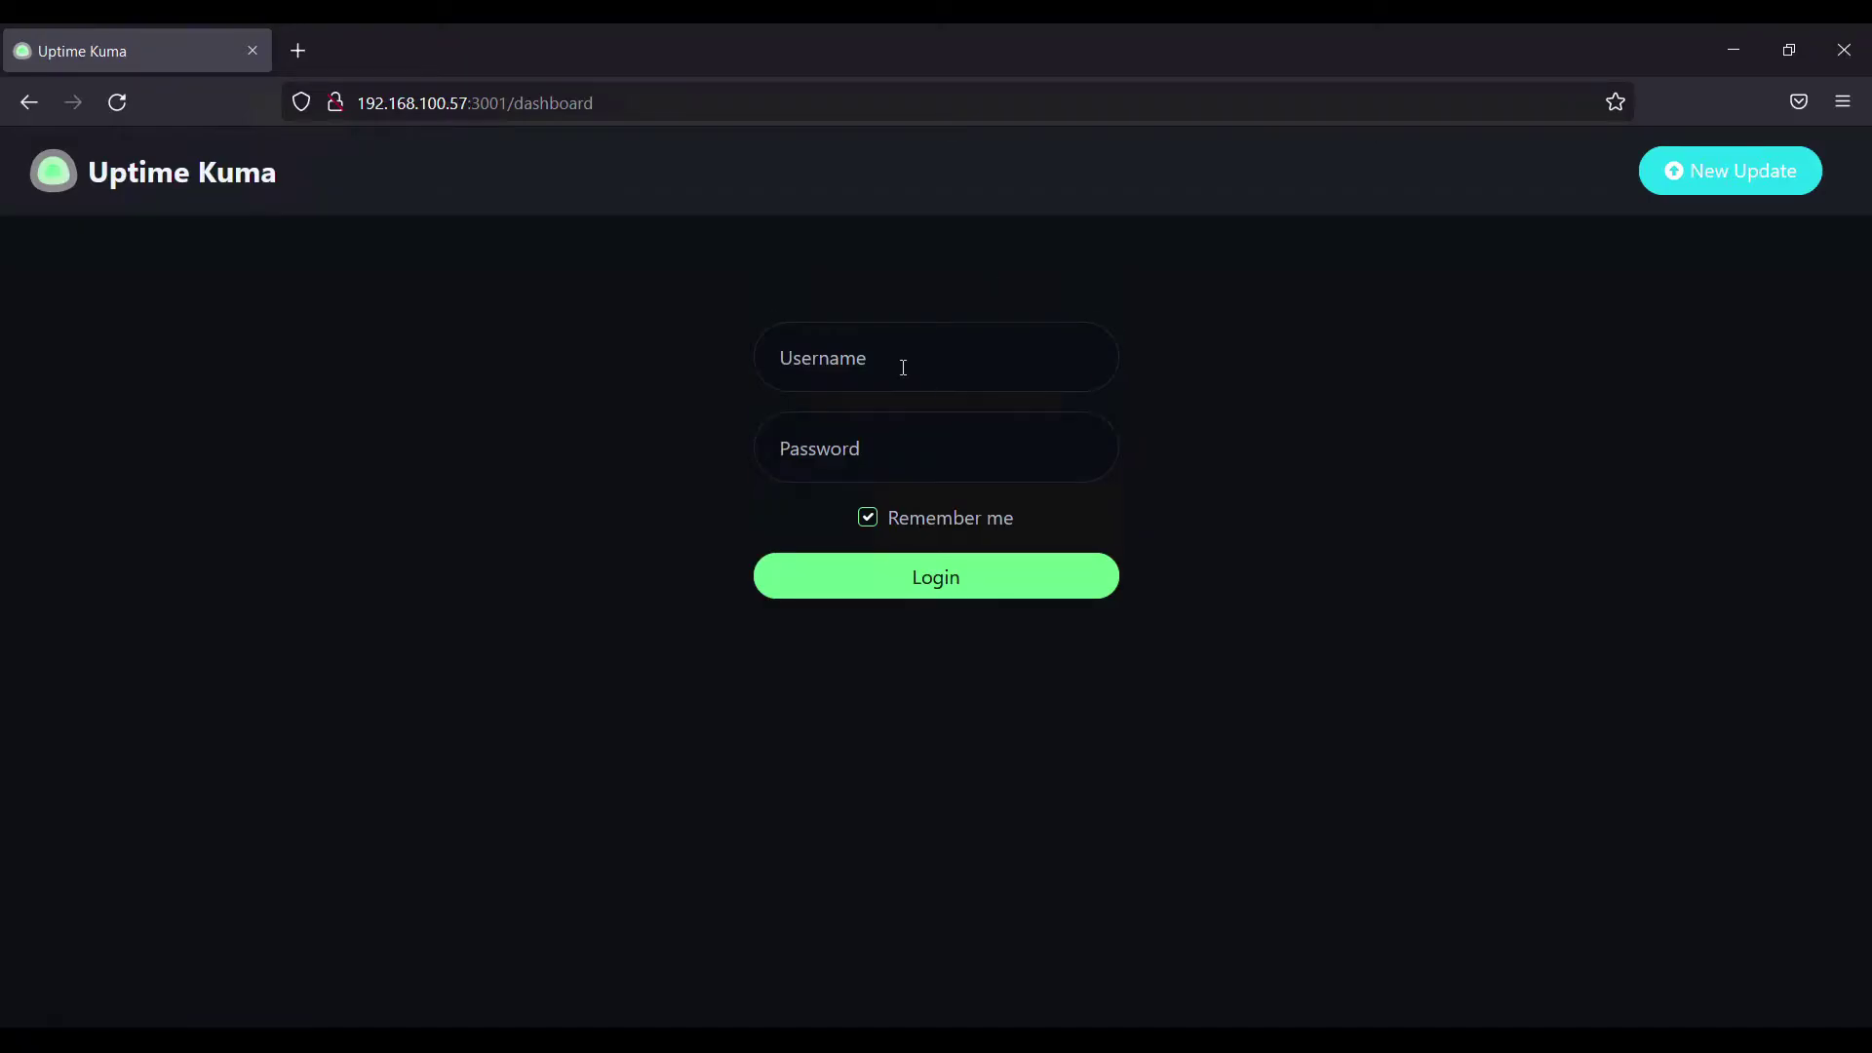
Log in to Uptime Kuma with the saved admin credentials.
left_click(902, 363)
type("a")
key("Down")
key("Return")
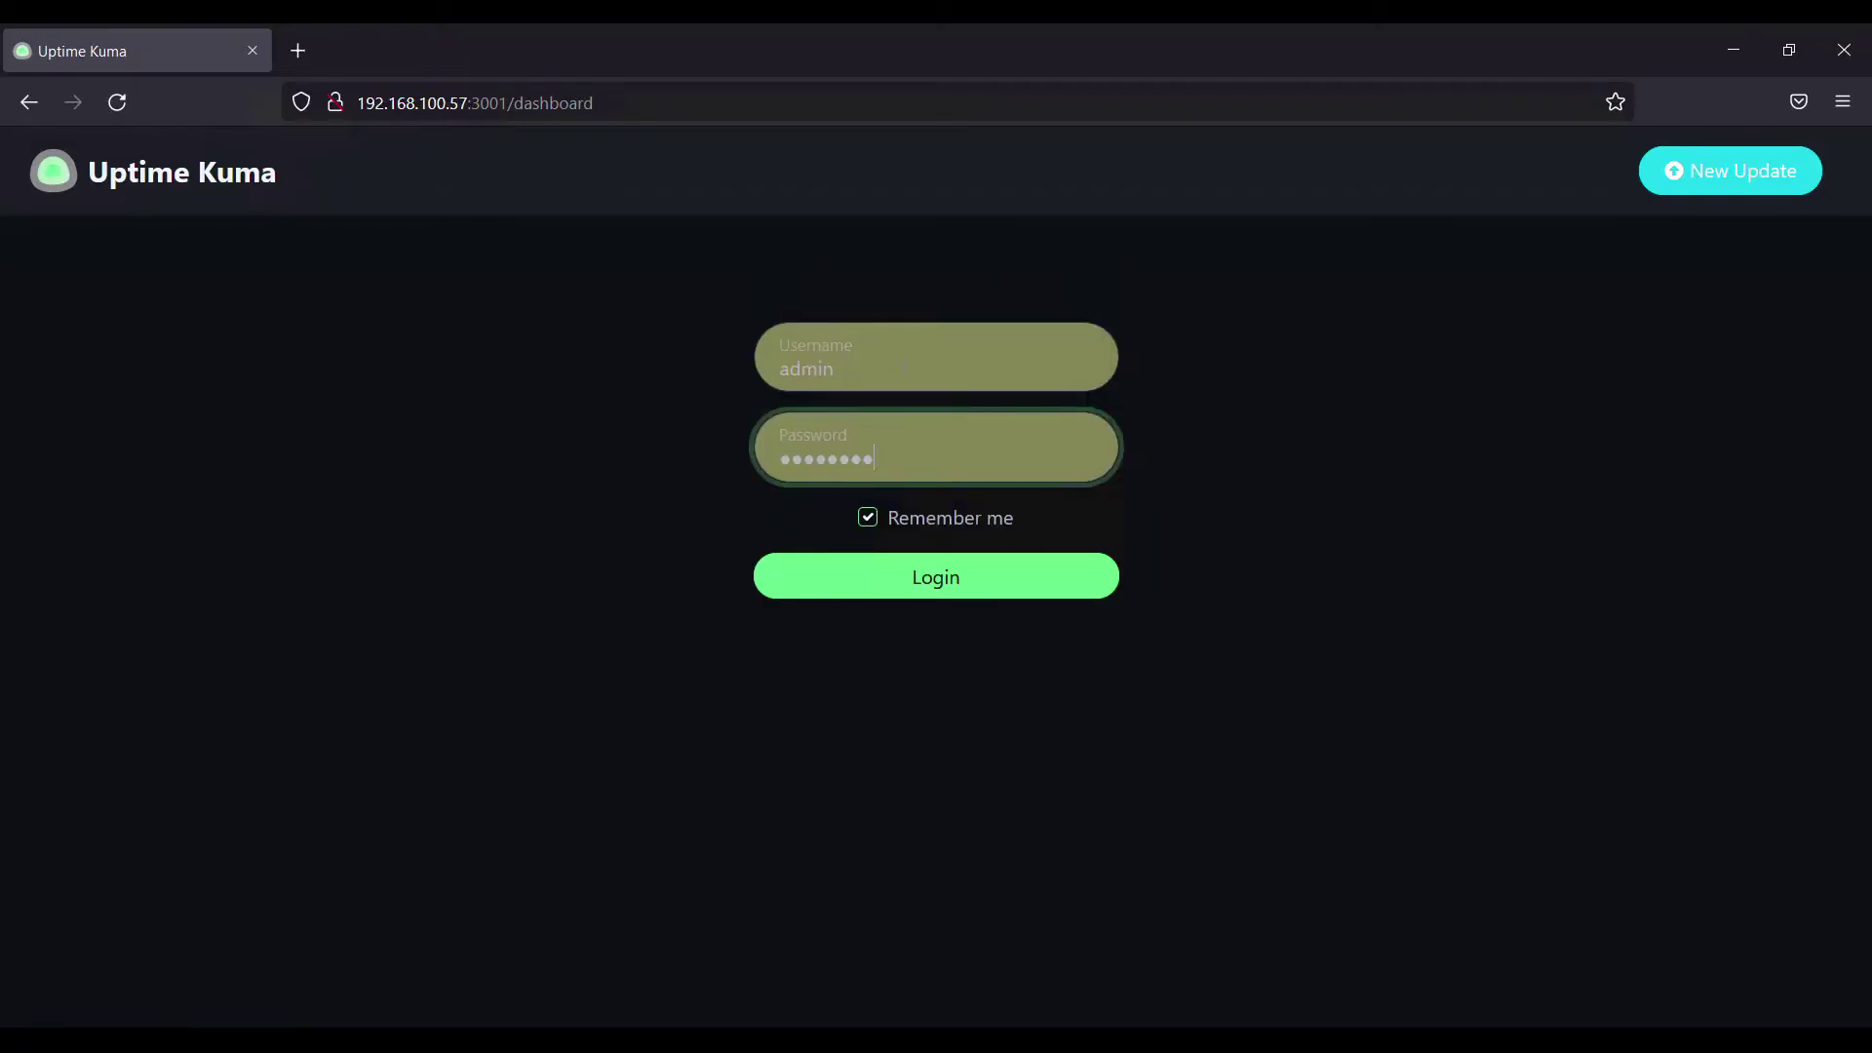
left_click(942, 563)
Set up a new Telegram notification and rename it My Telegram Kuma Alert.
left_click(1777, 171)
left_click(1708, 297)
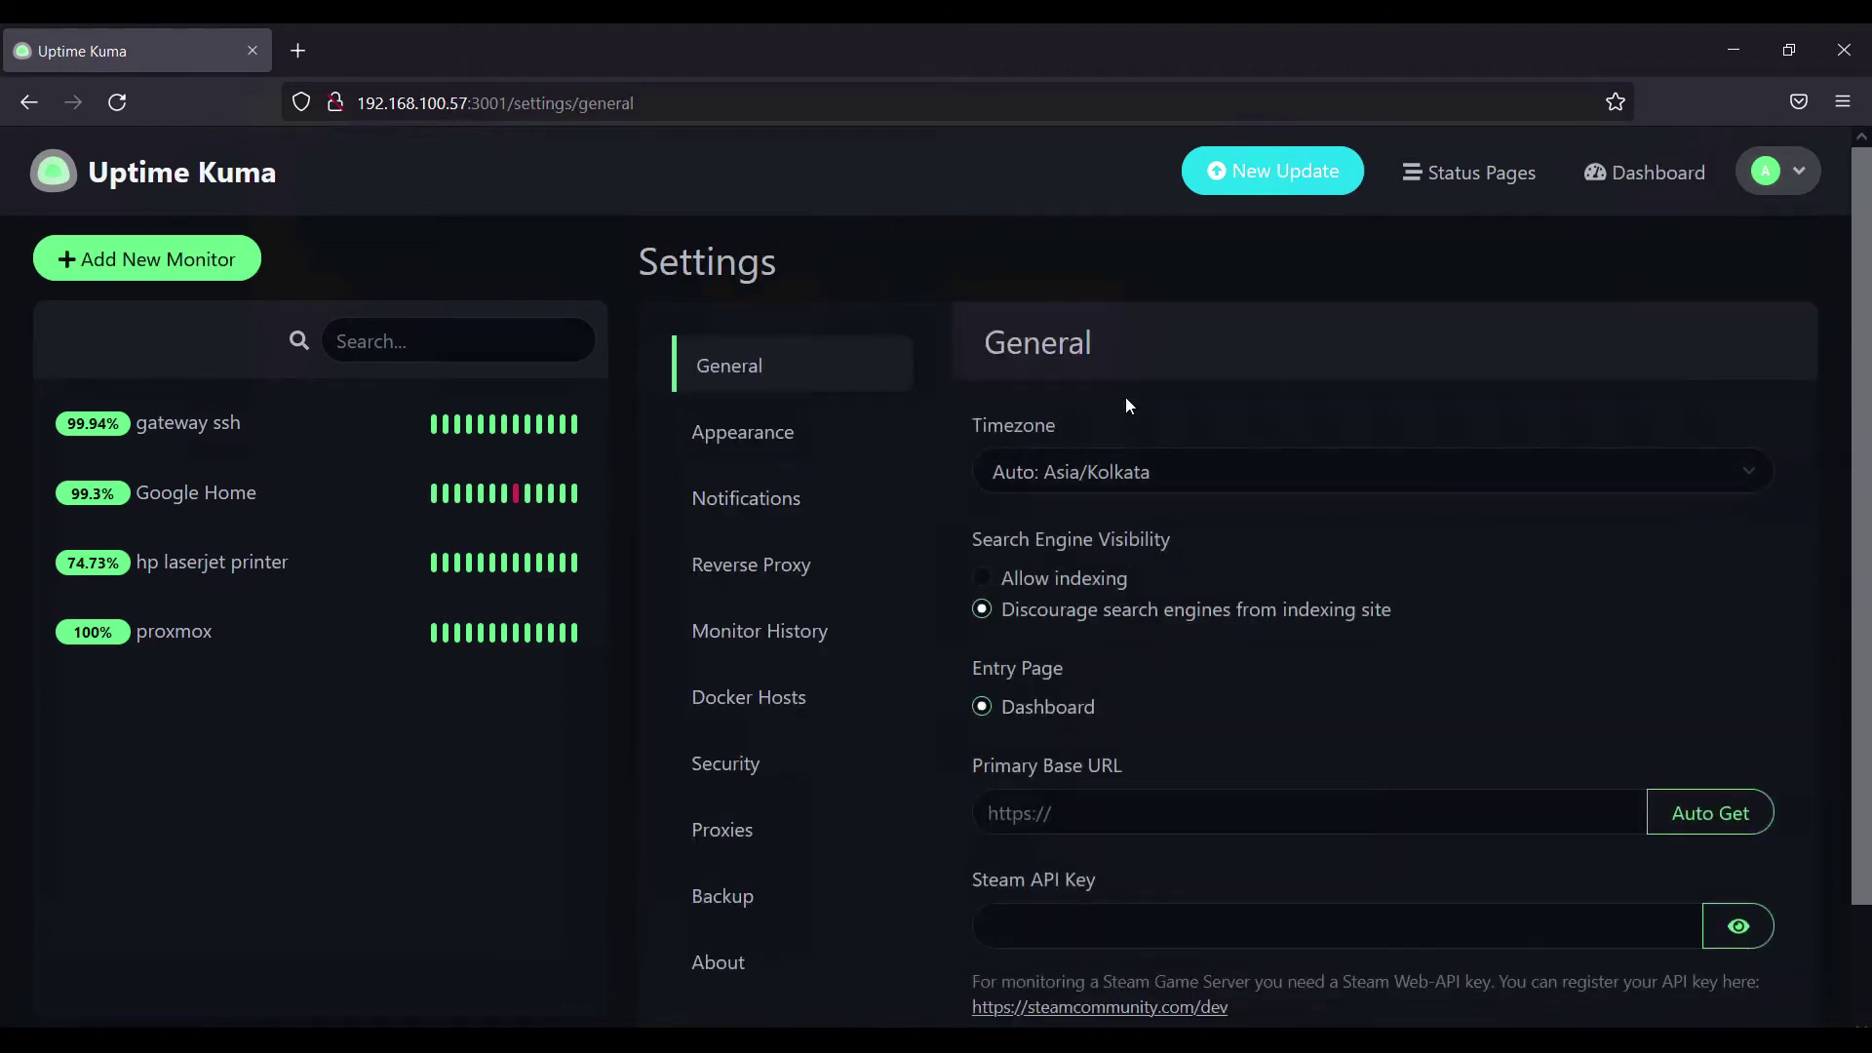
left_click(751, 505)
left_click(1048, 587)
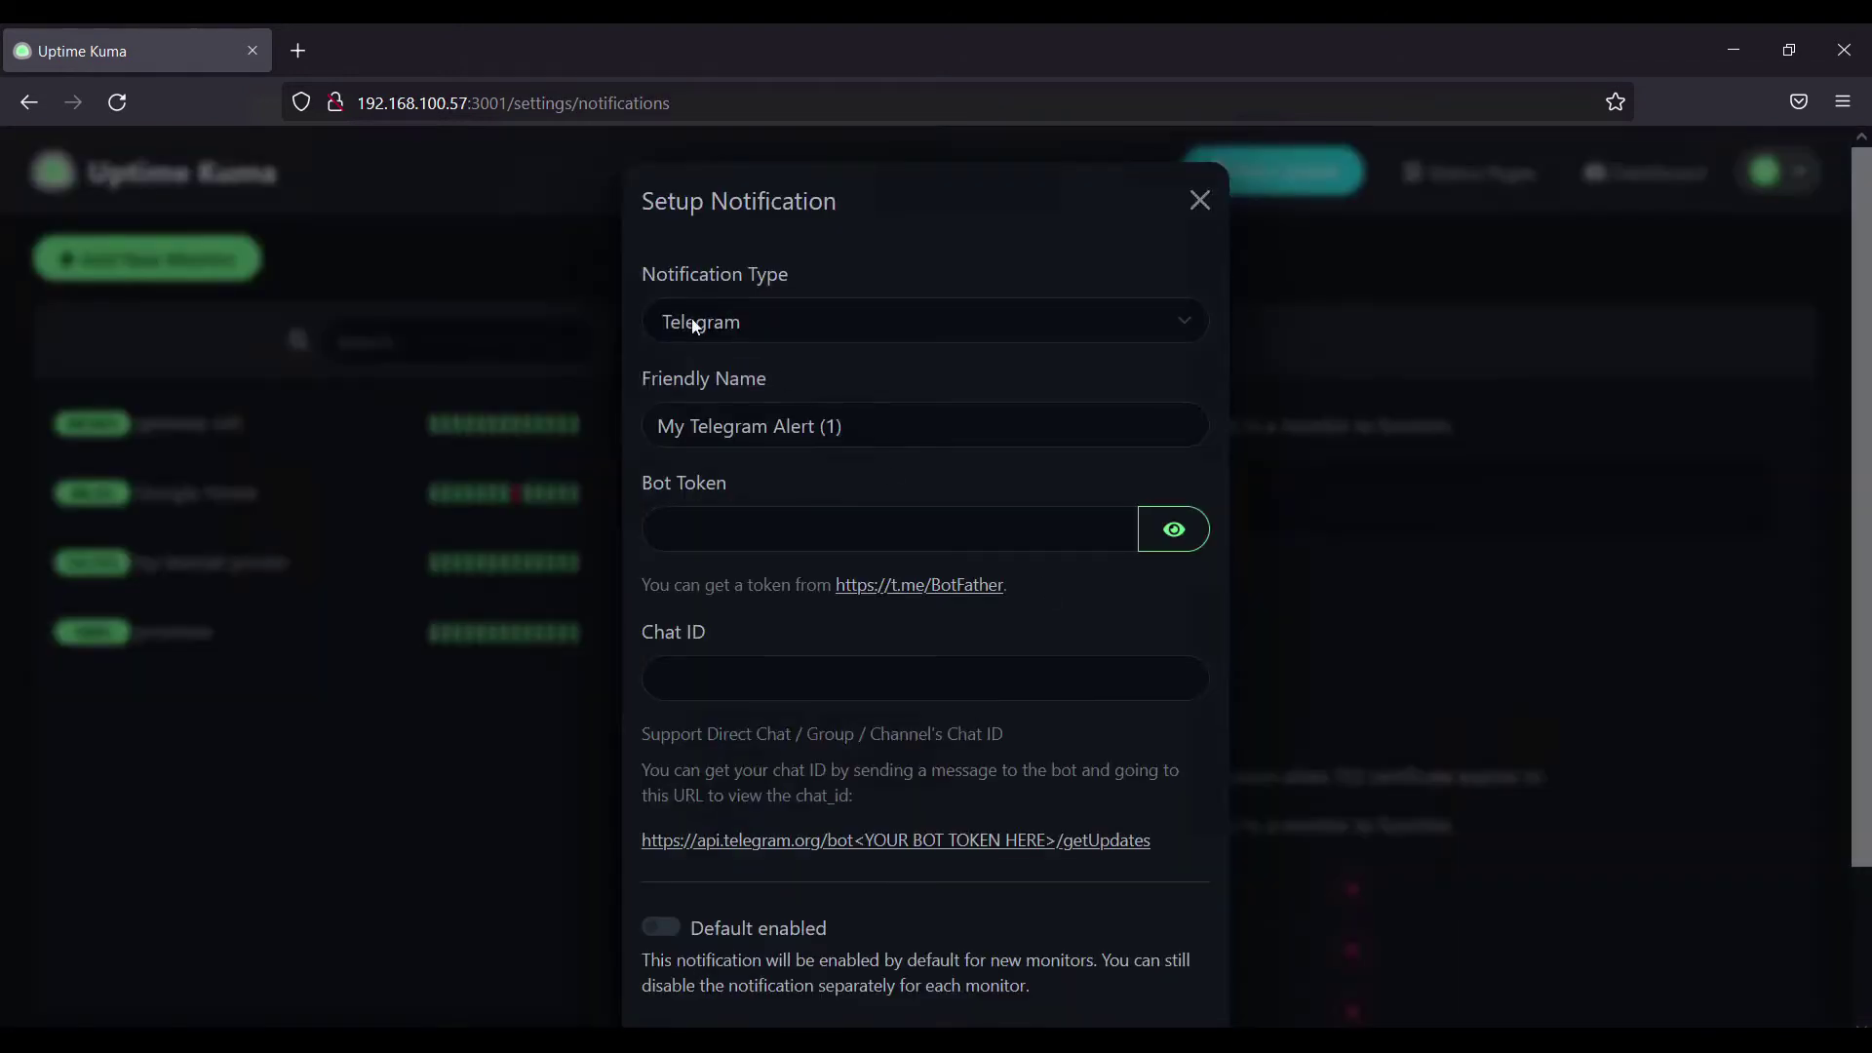
left_click(946, 426)
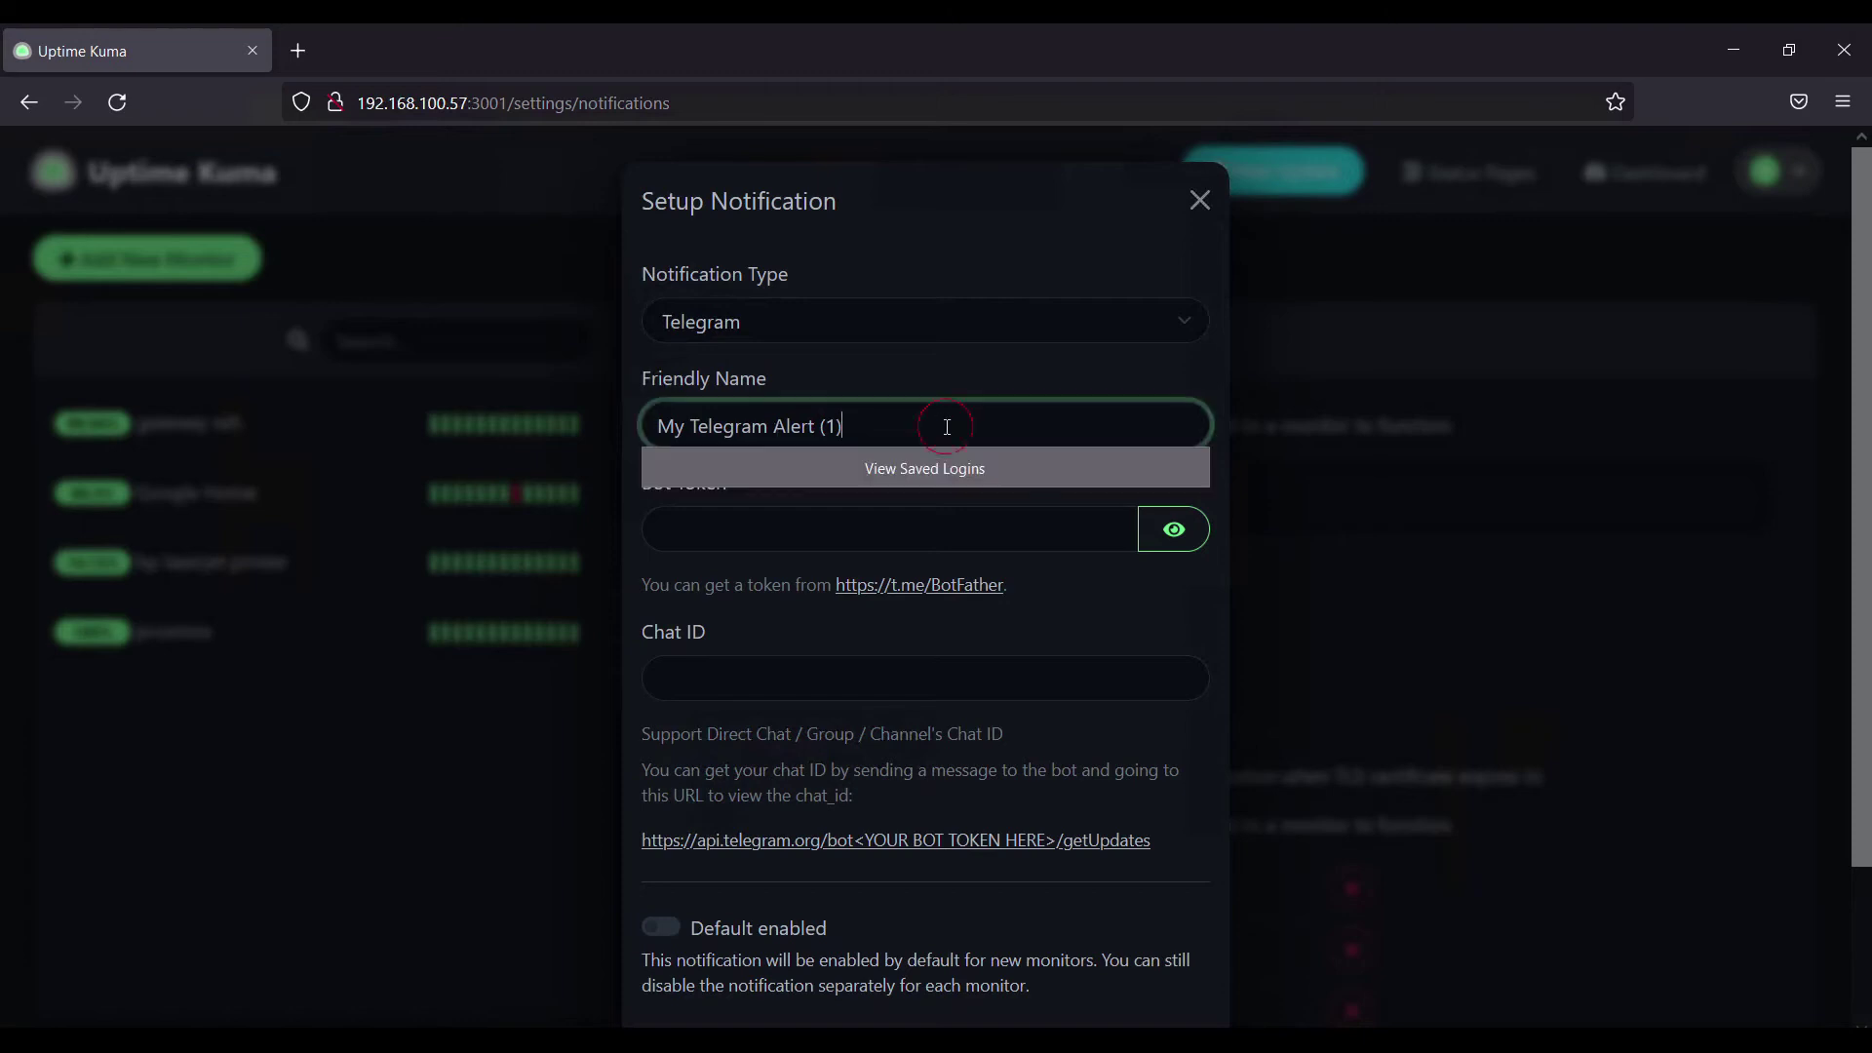
key("BackSpace")
key("BackSpace")
key("BackSpace")
key("BackSpace")
type("Kuma")
Copy the bot token from the BotFather chat for the Bot Token field.
left_click(931, 528)
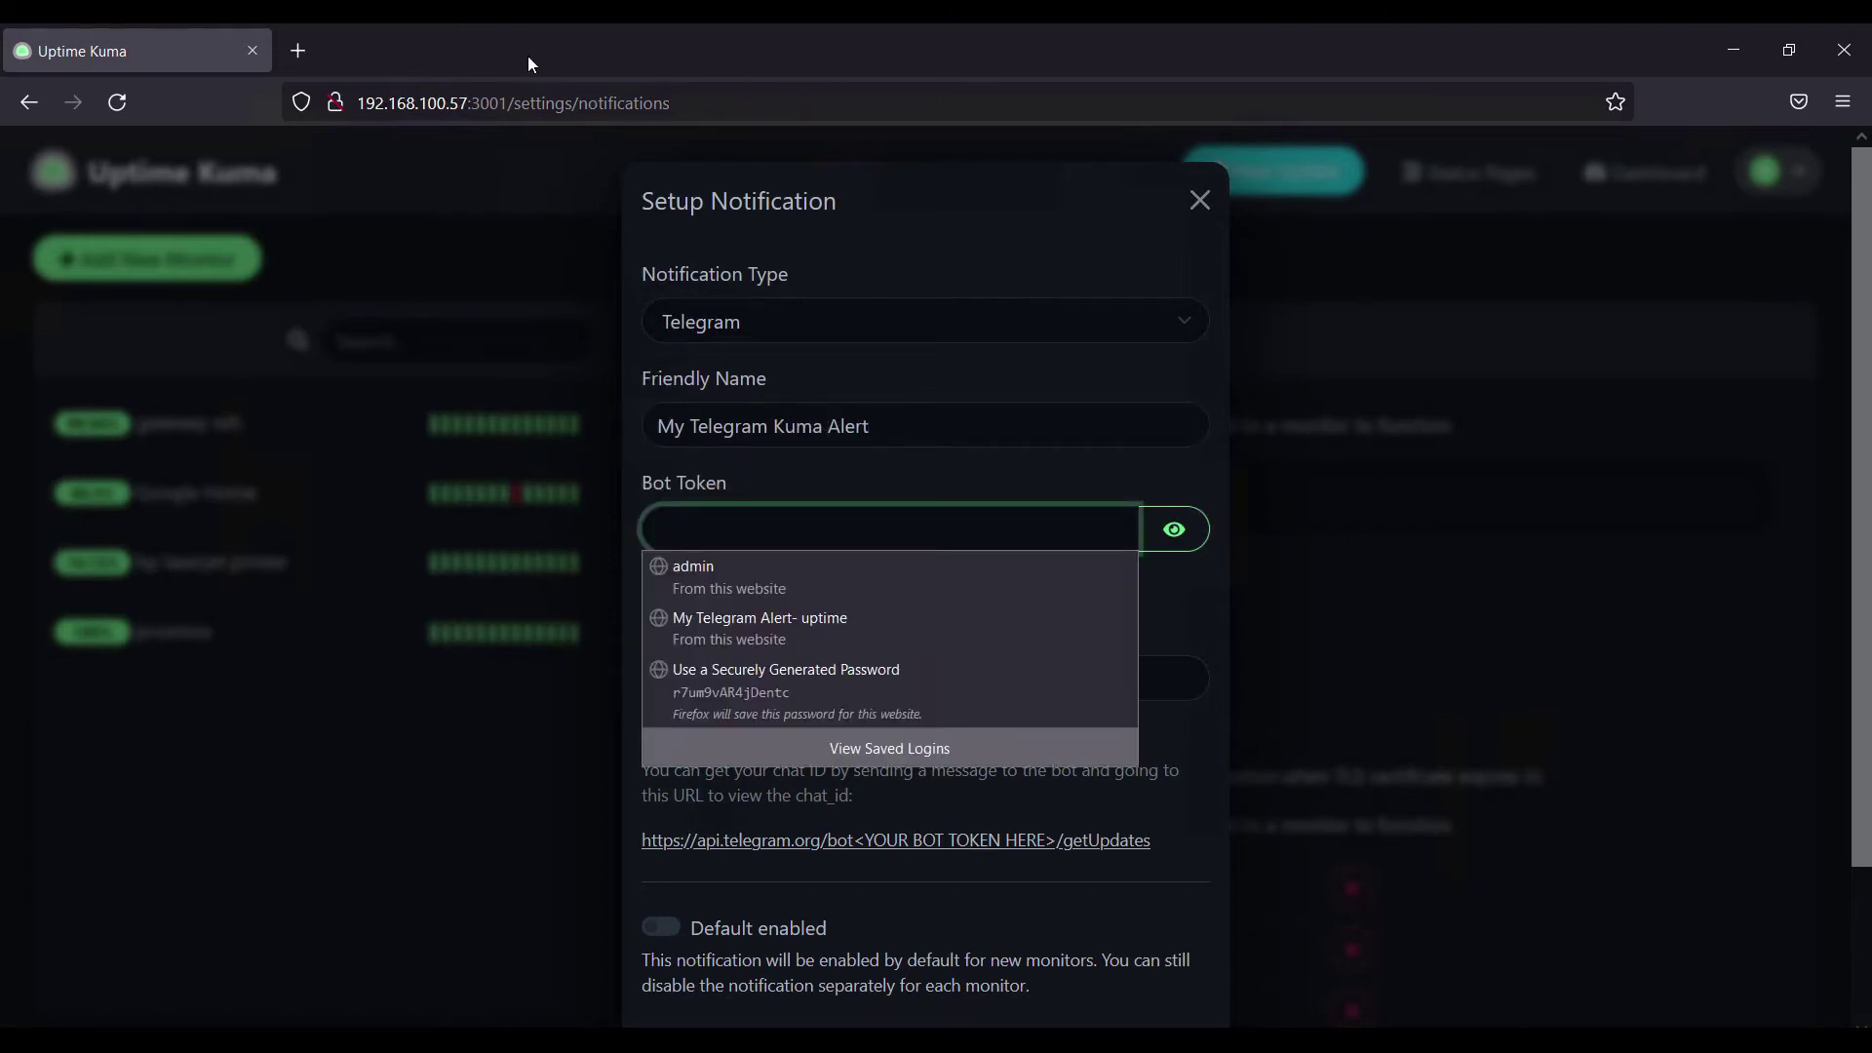
key("alt+Tab")
left_click(530, 429)
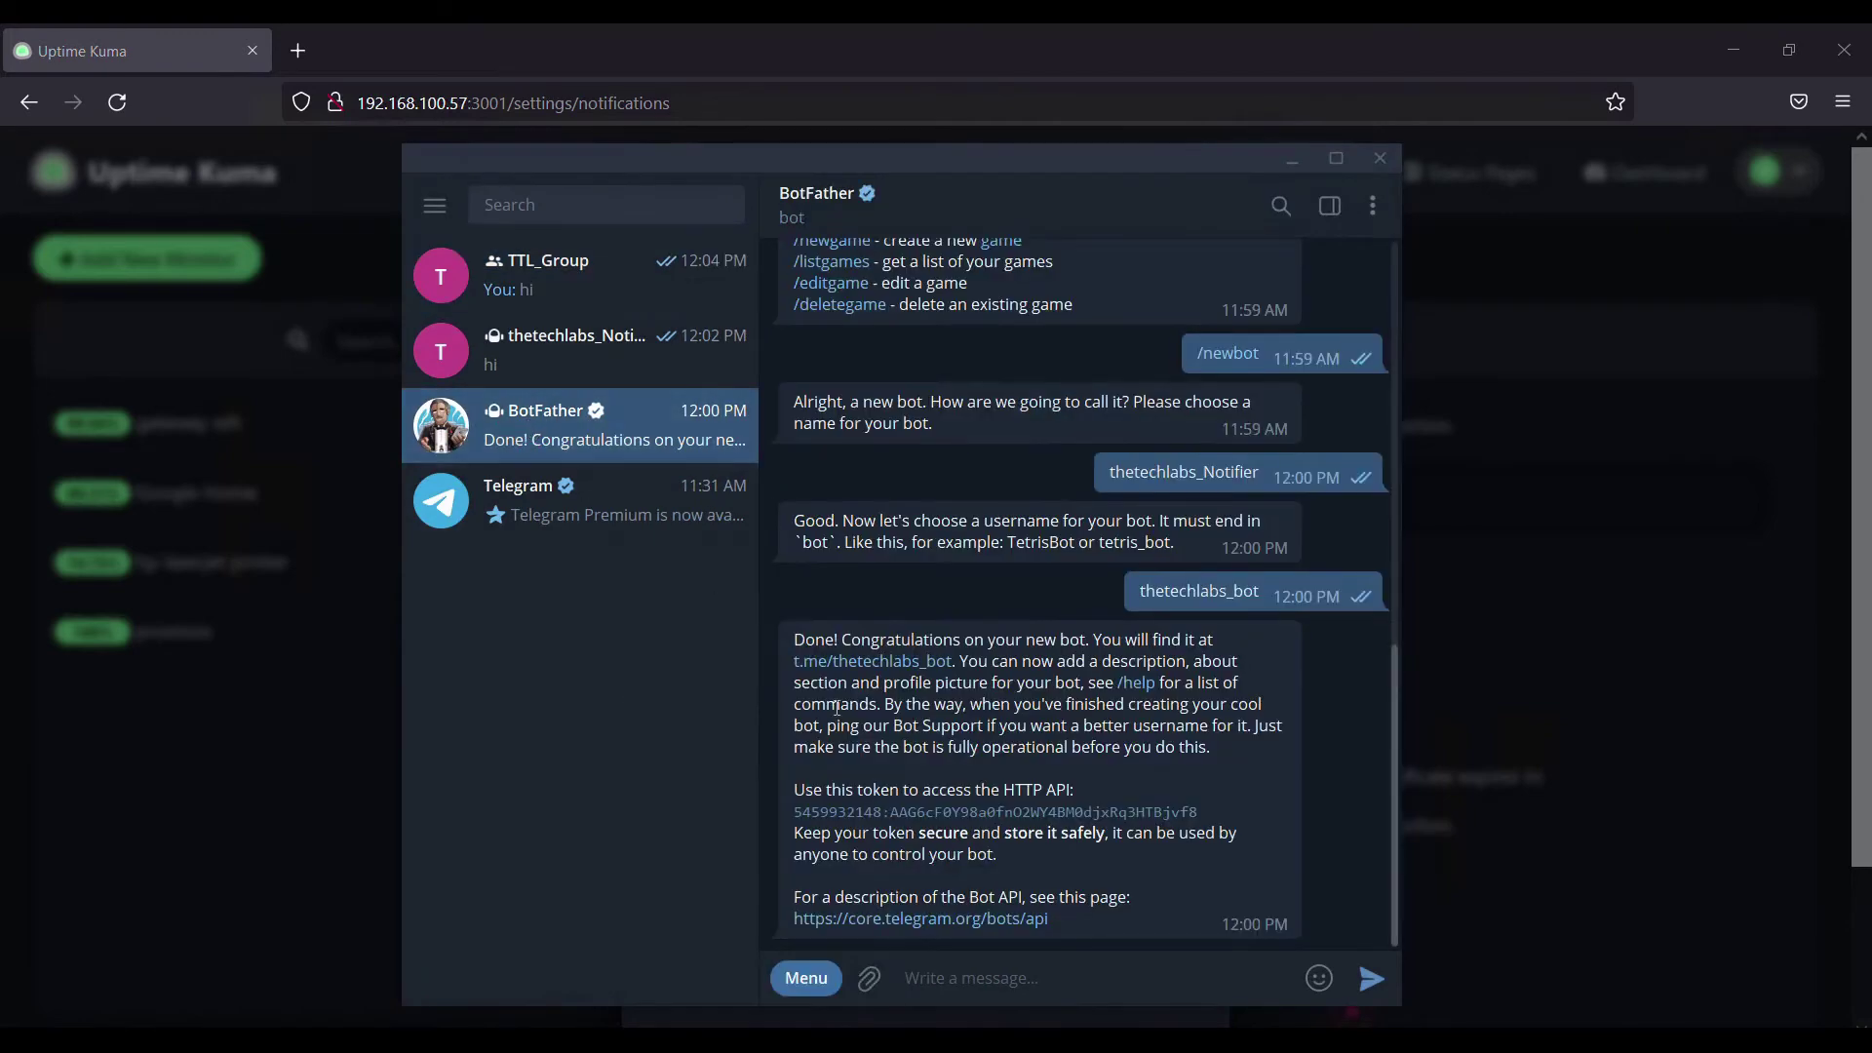
left_click(1205, 812)
left_click_drag(1164, 819, 792, 812)
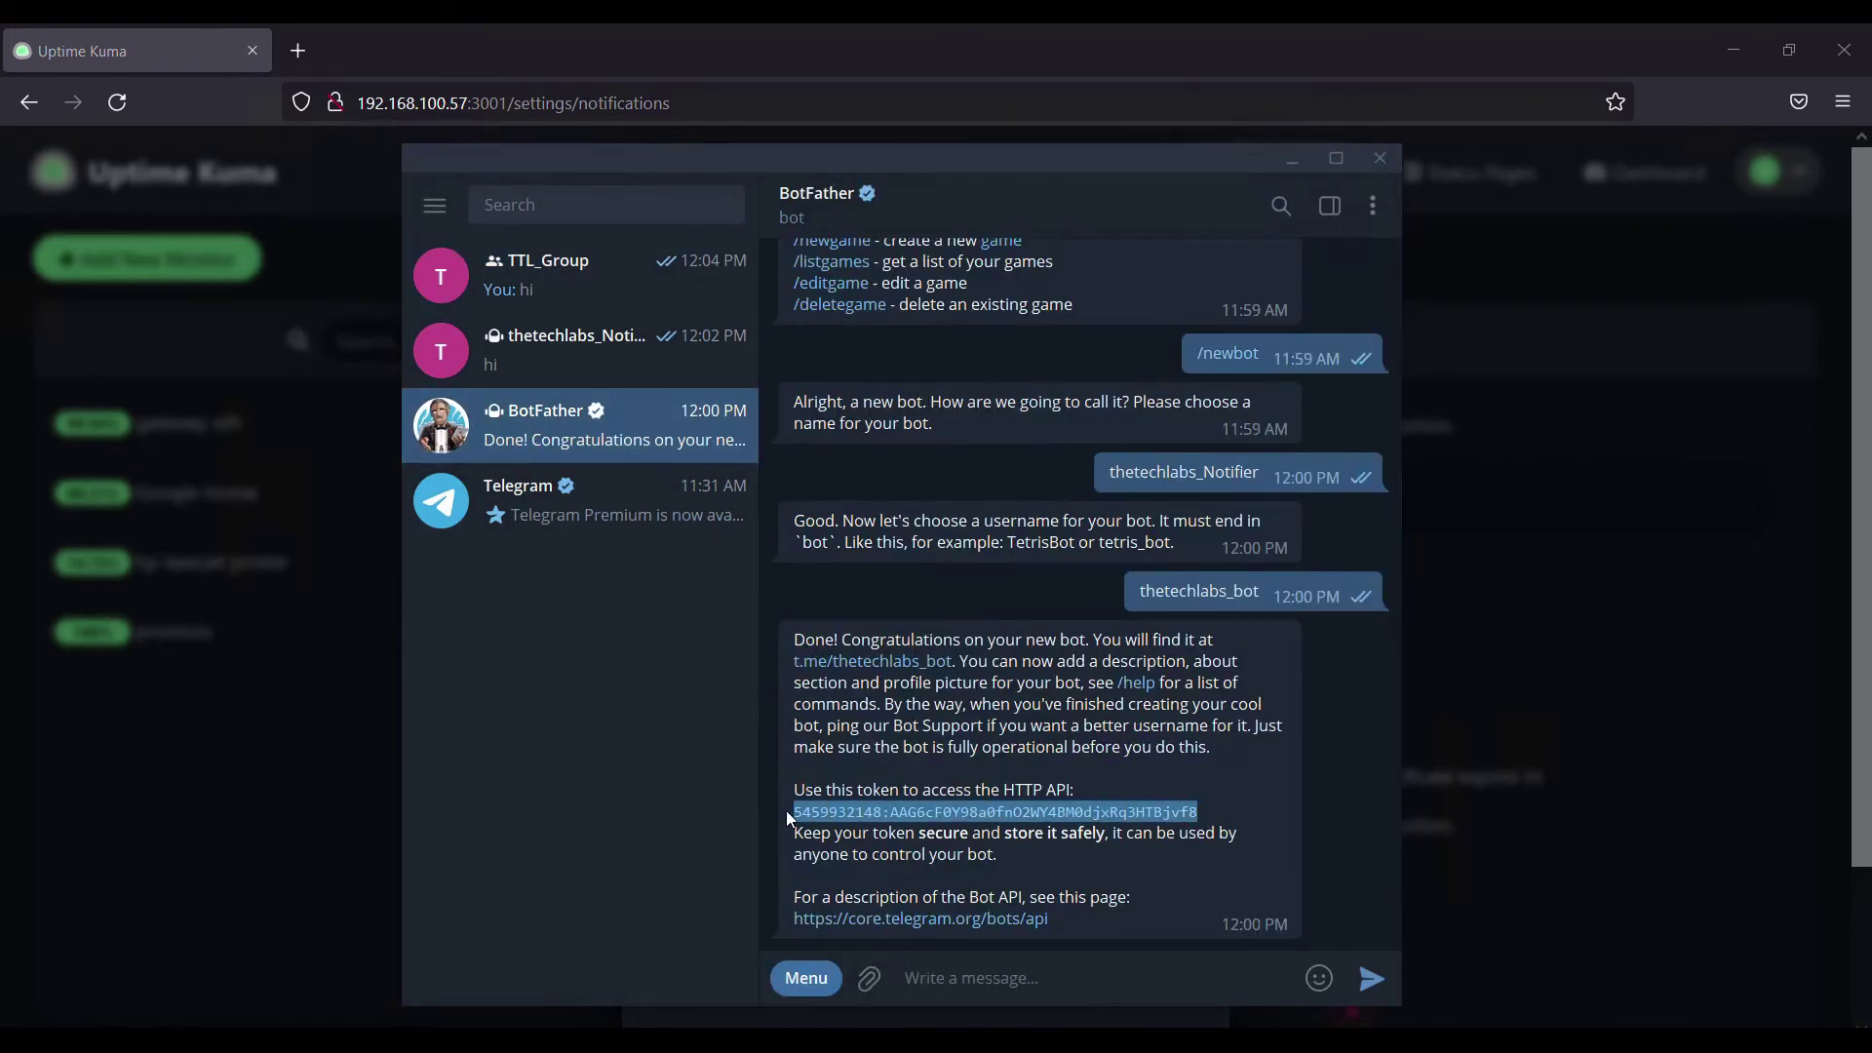
right_click(838, 809)
left_click(858, 537)
key("alt+Tab")
right_click(749, 529)
Paste the bot token, send 'hi' to the bot, and reload getUpdates.
left_click(777, 814)
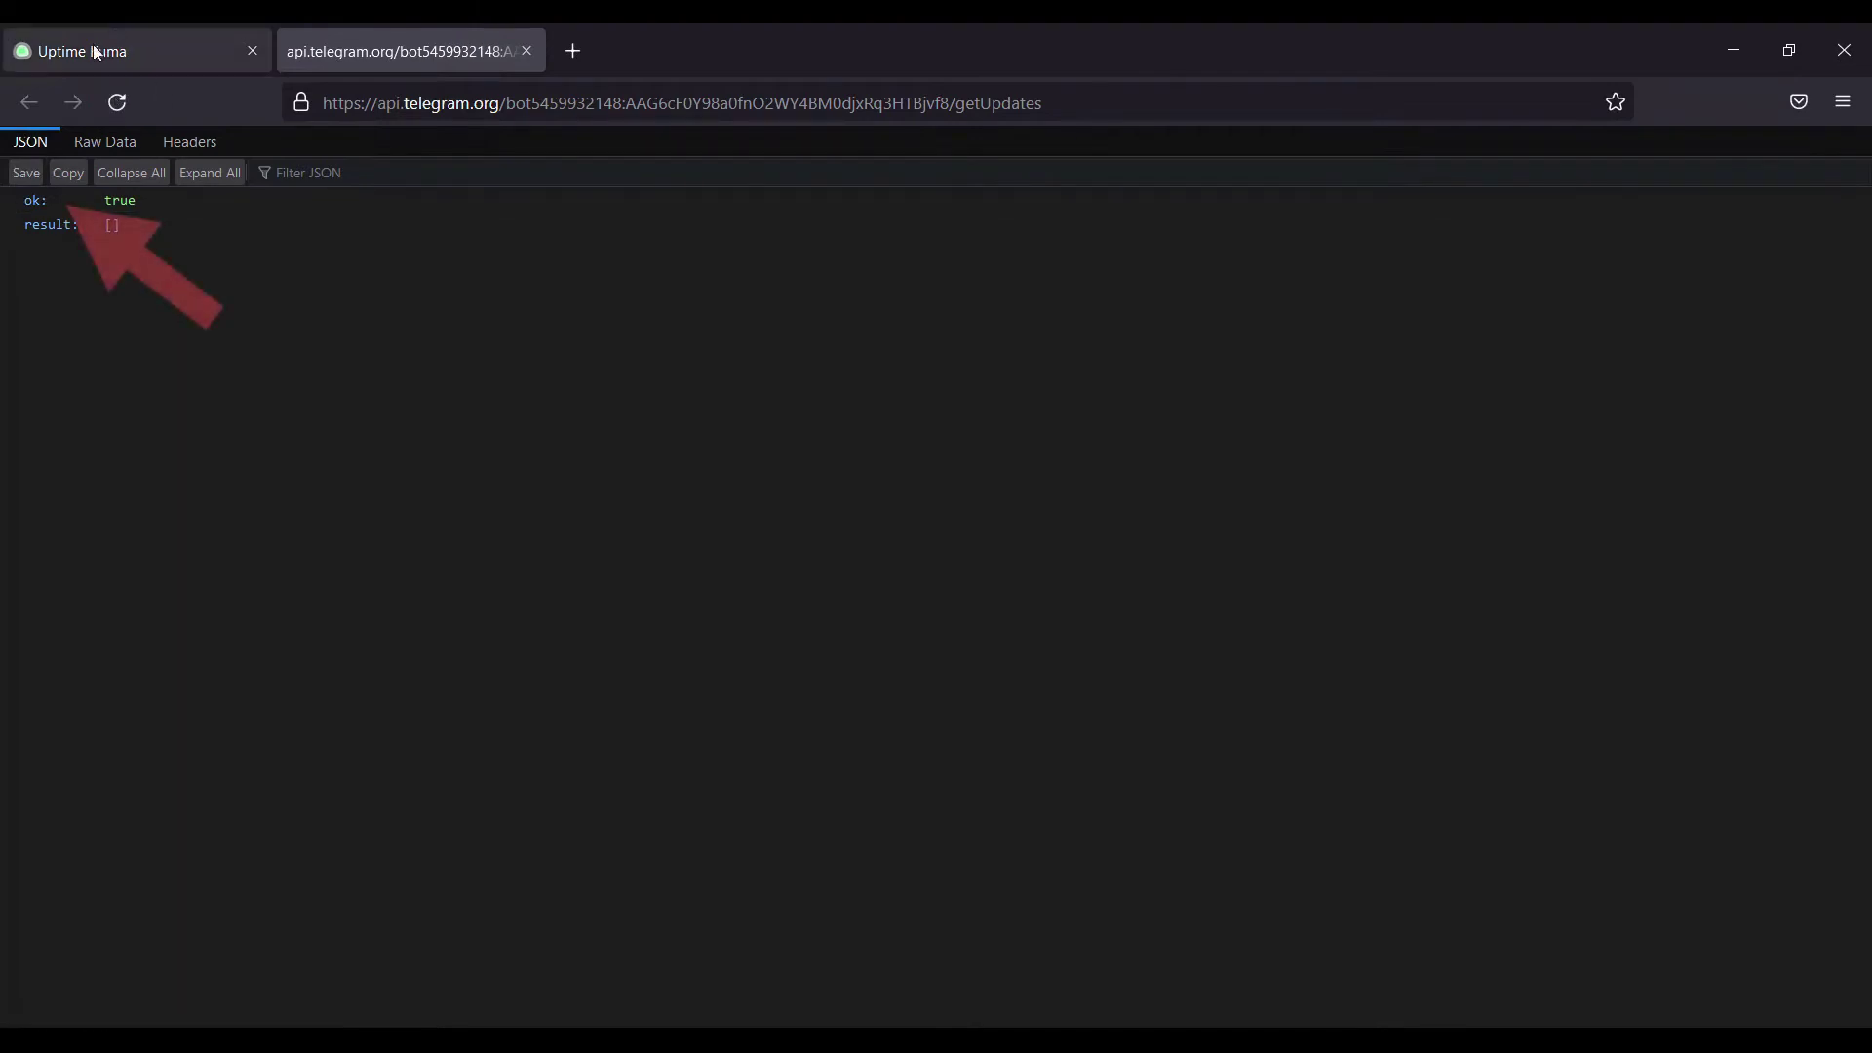
left_click(511, 1024)
left_click(535, 342)
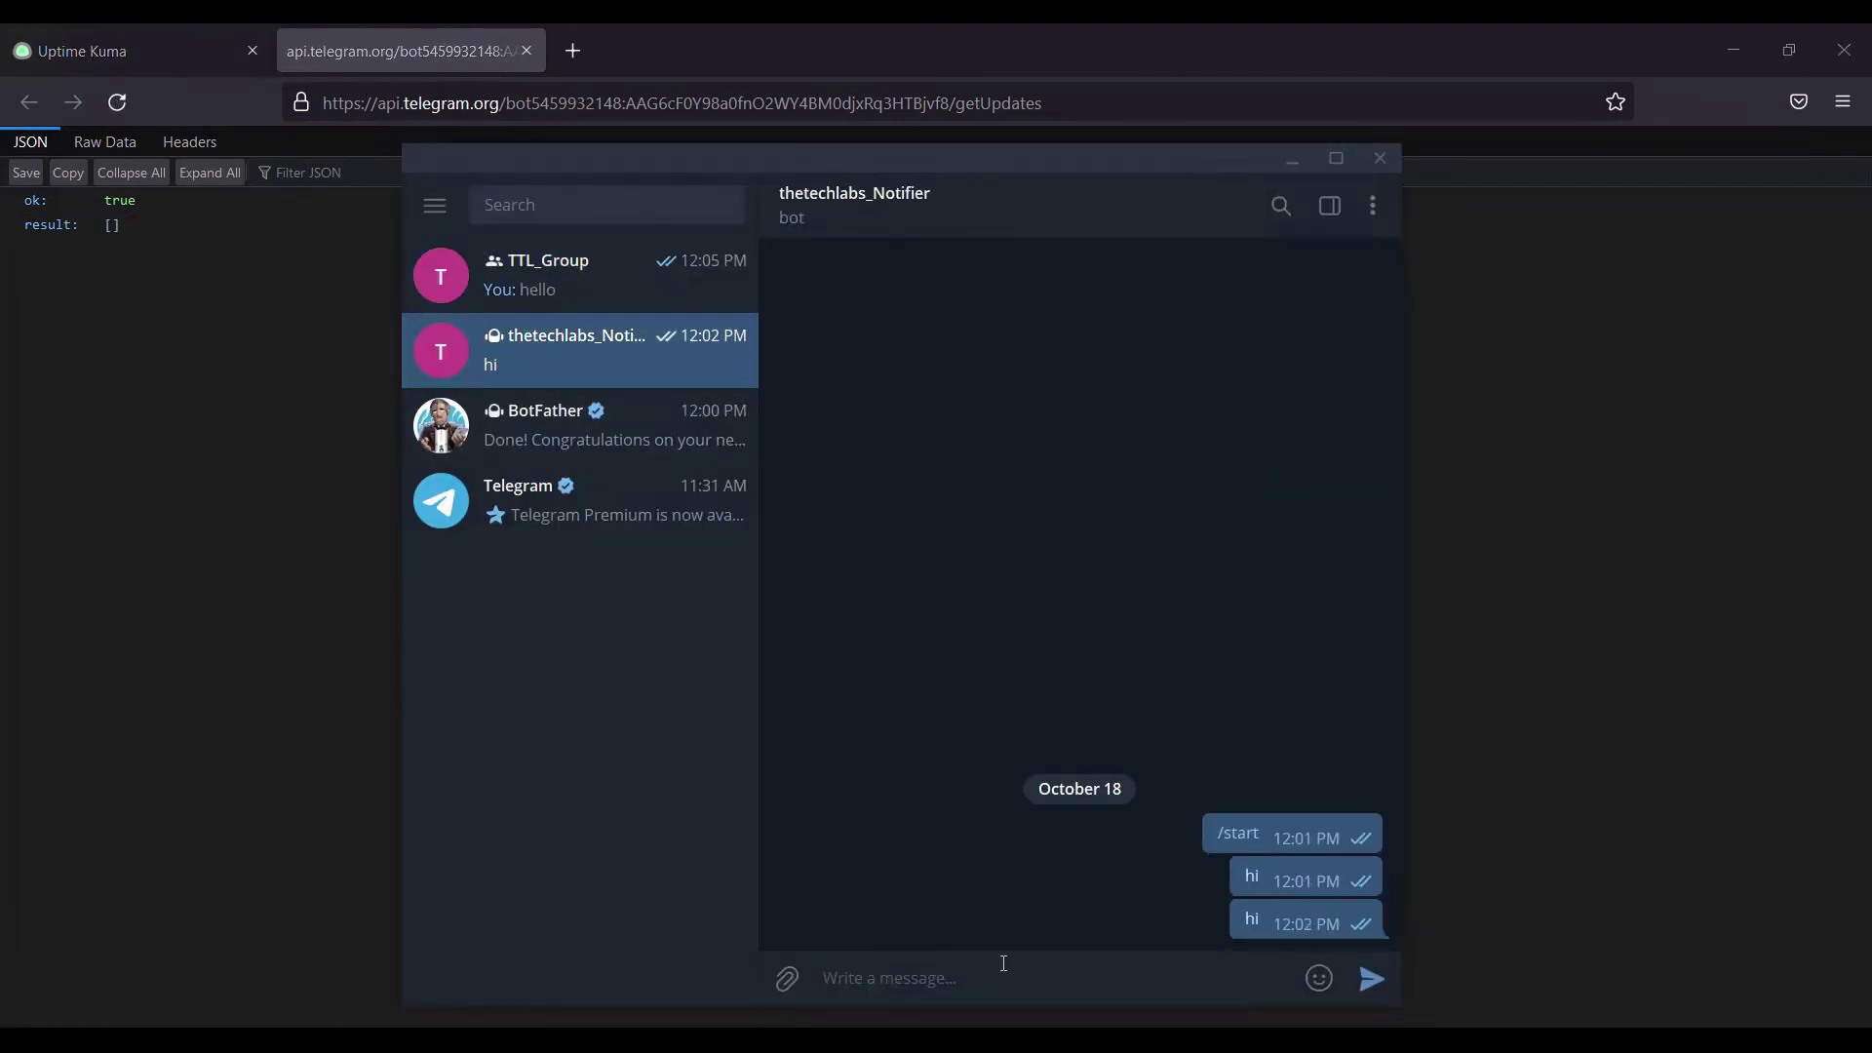
type("hi")
key("Return")
left_click(118, 102)
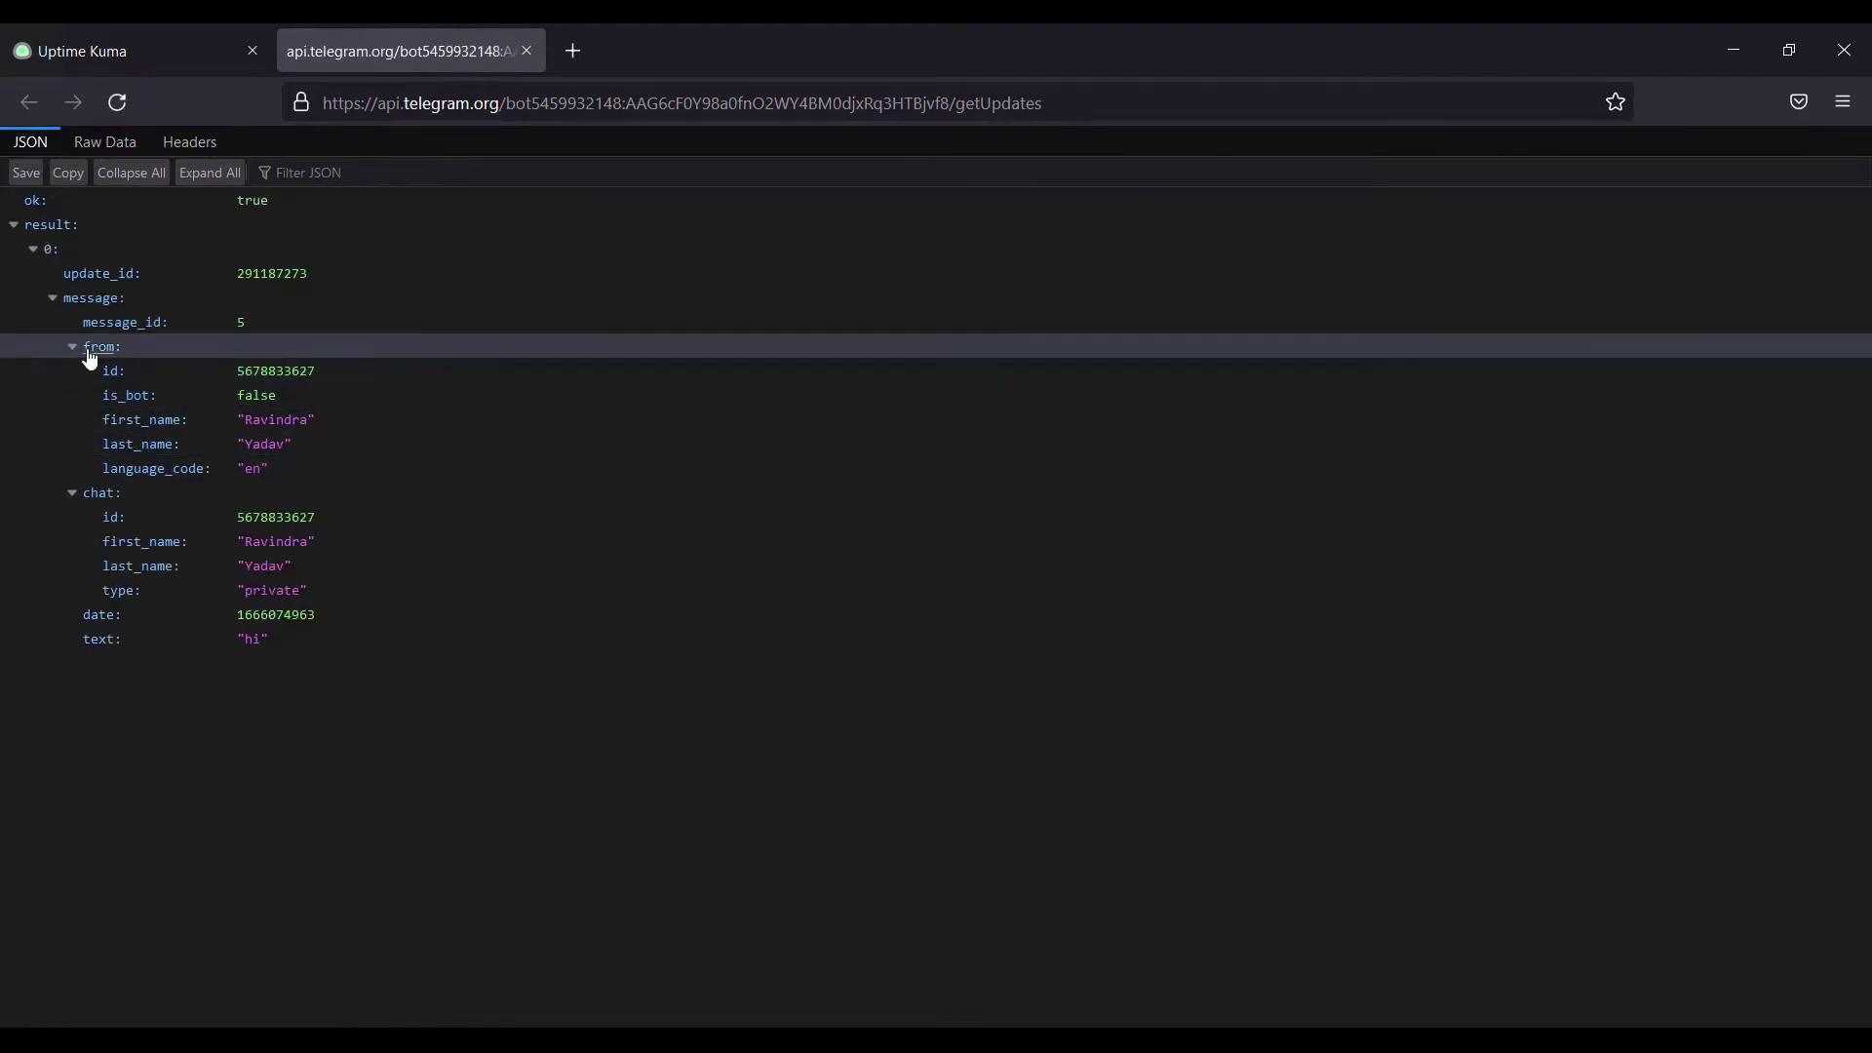
Copy the chat id from getUpdates into the notification's Chat ID field.
double_click(274, 371)
right_click(277, 373)
left_click(317, 397)
left_click(146, 50)
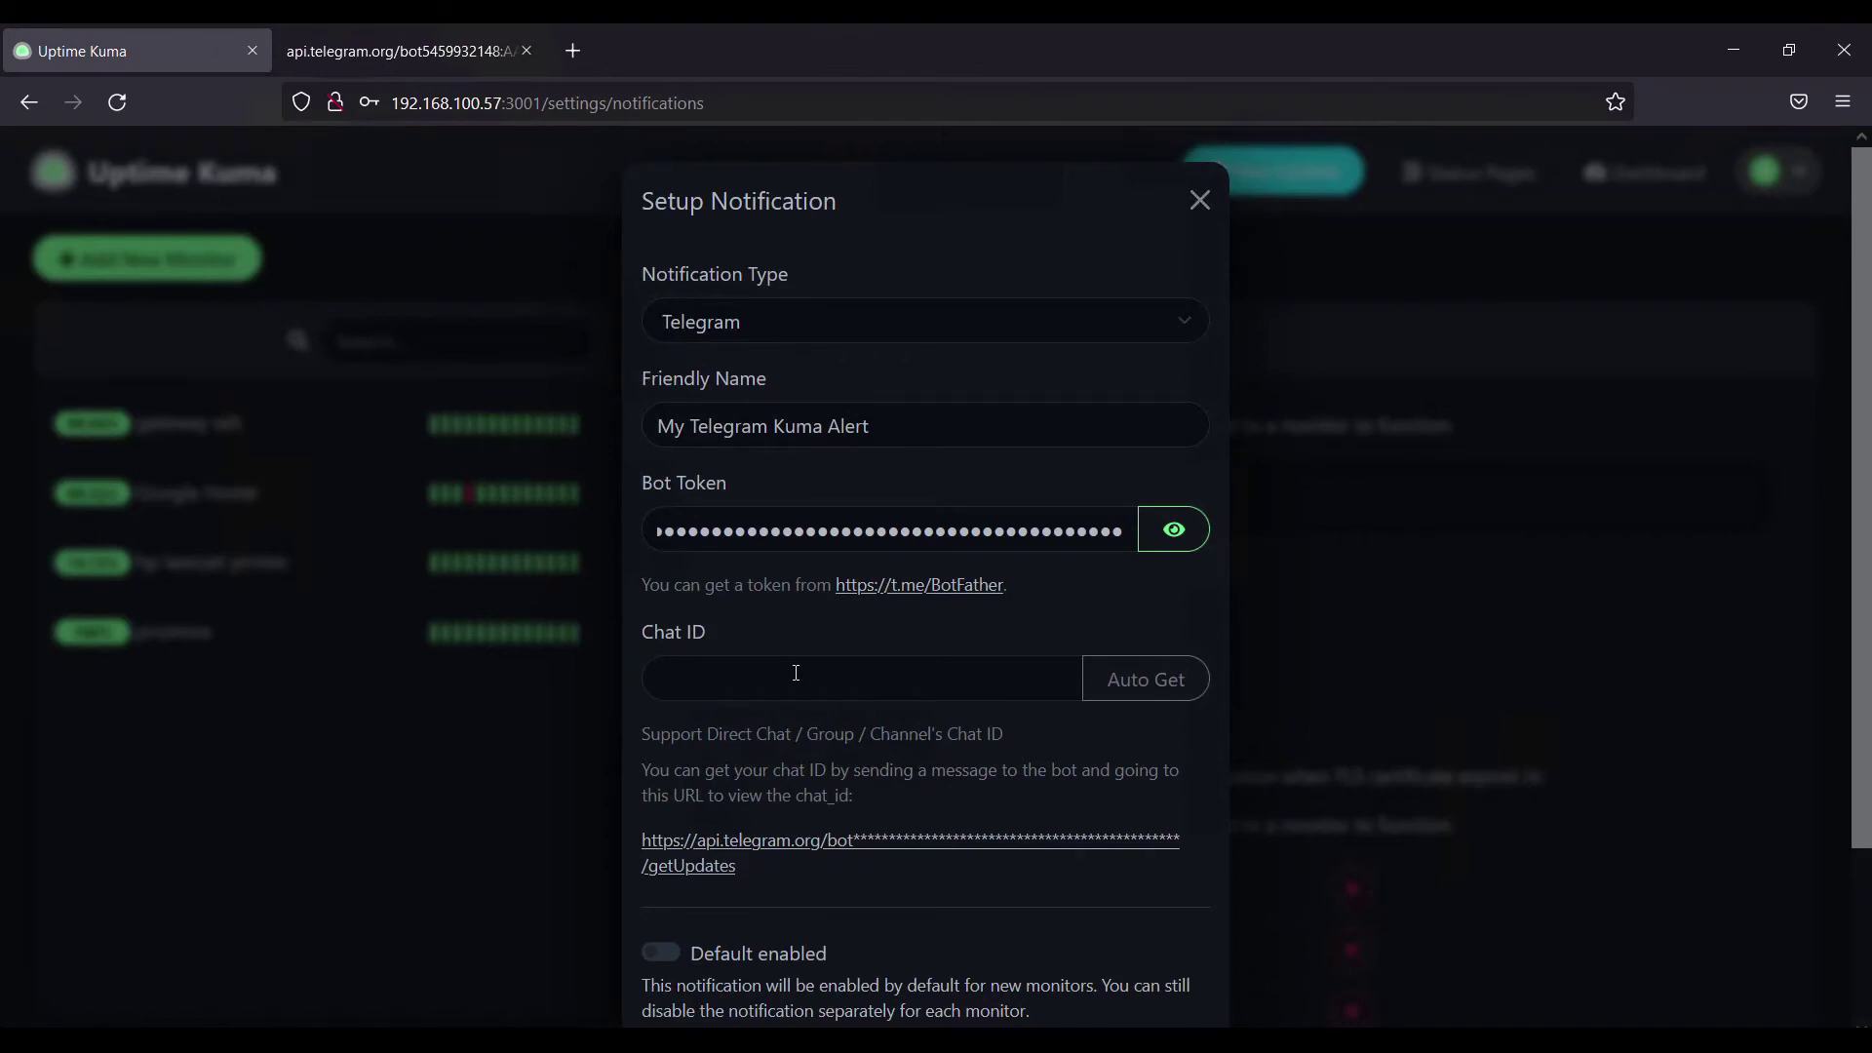
right_click(795, 669)
left_click(857, 487)
Apply the alert to all existing monitors and send a test alert.
left_click(1045, 747)
scroll(1048, 755, "down", 2)
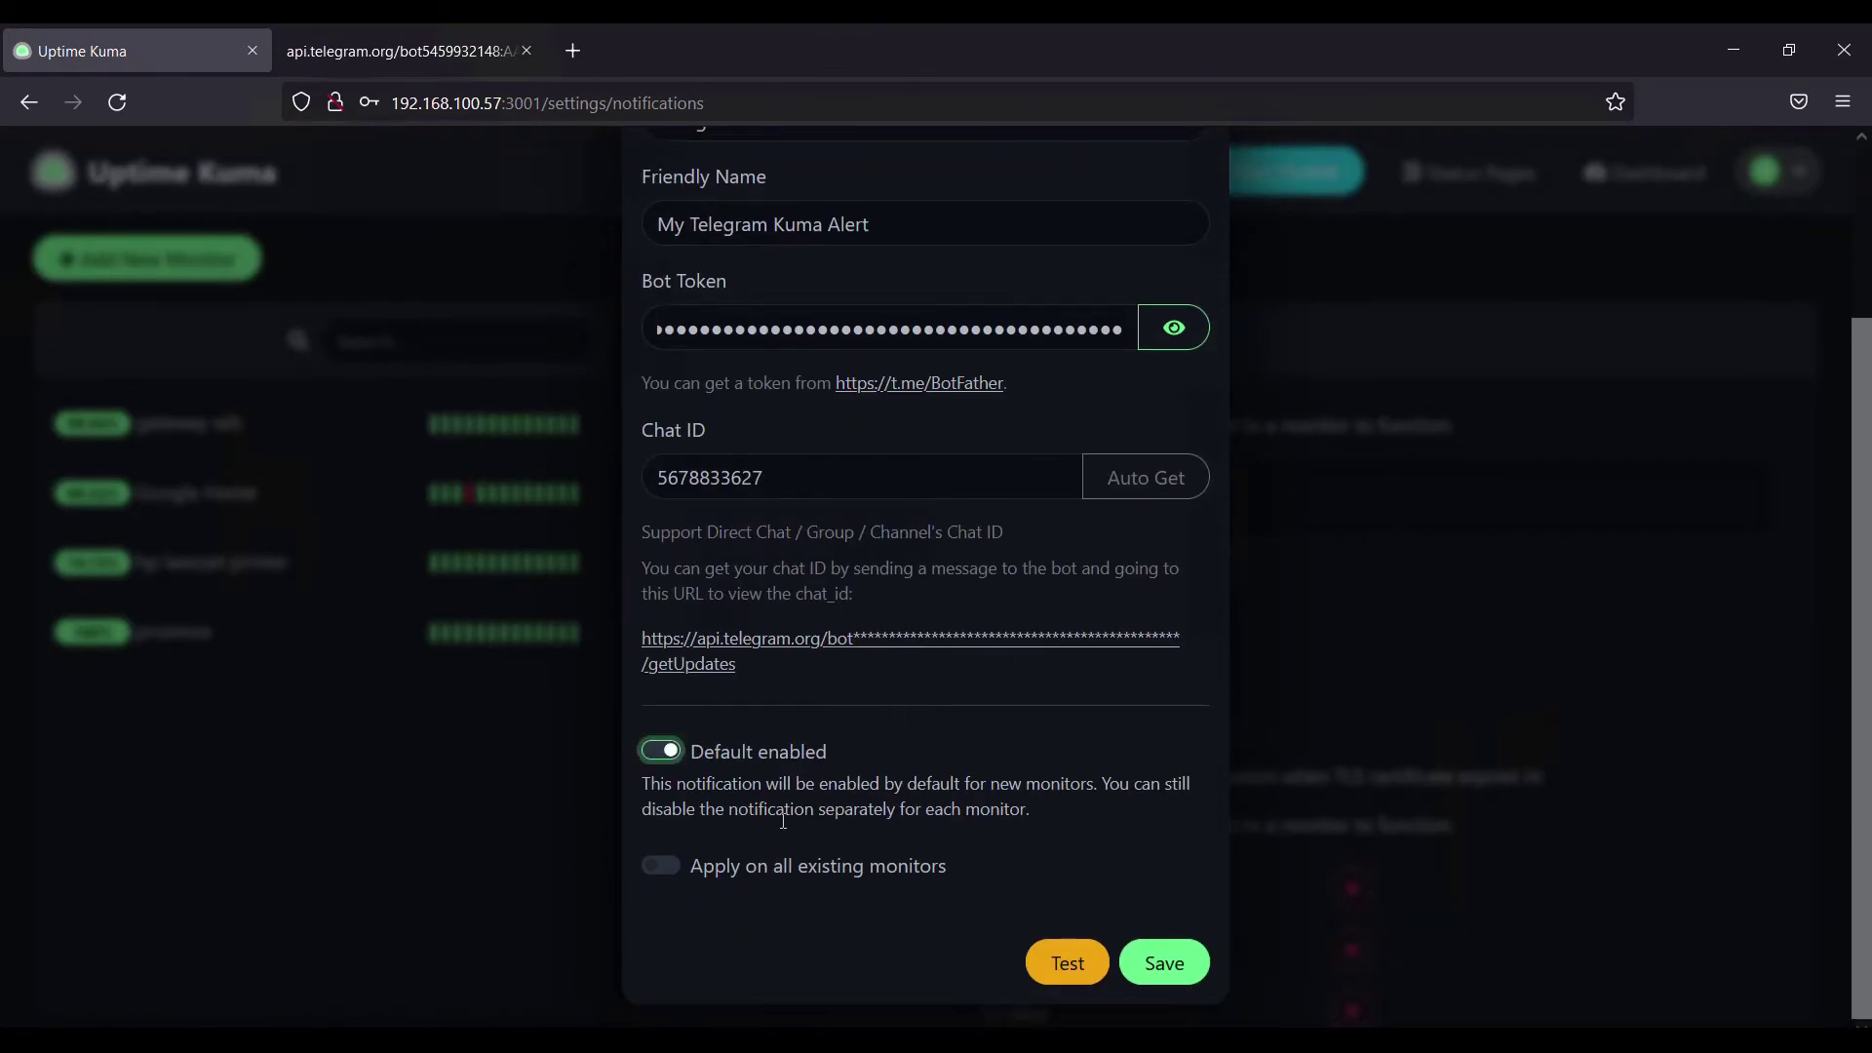
left_click(660, 865)
left_click(1051, 963)
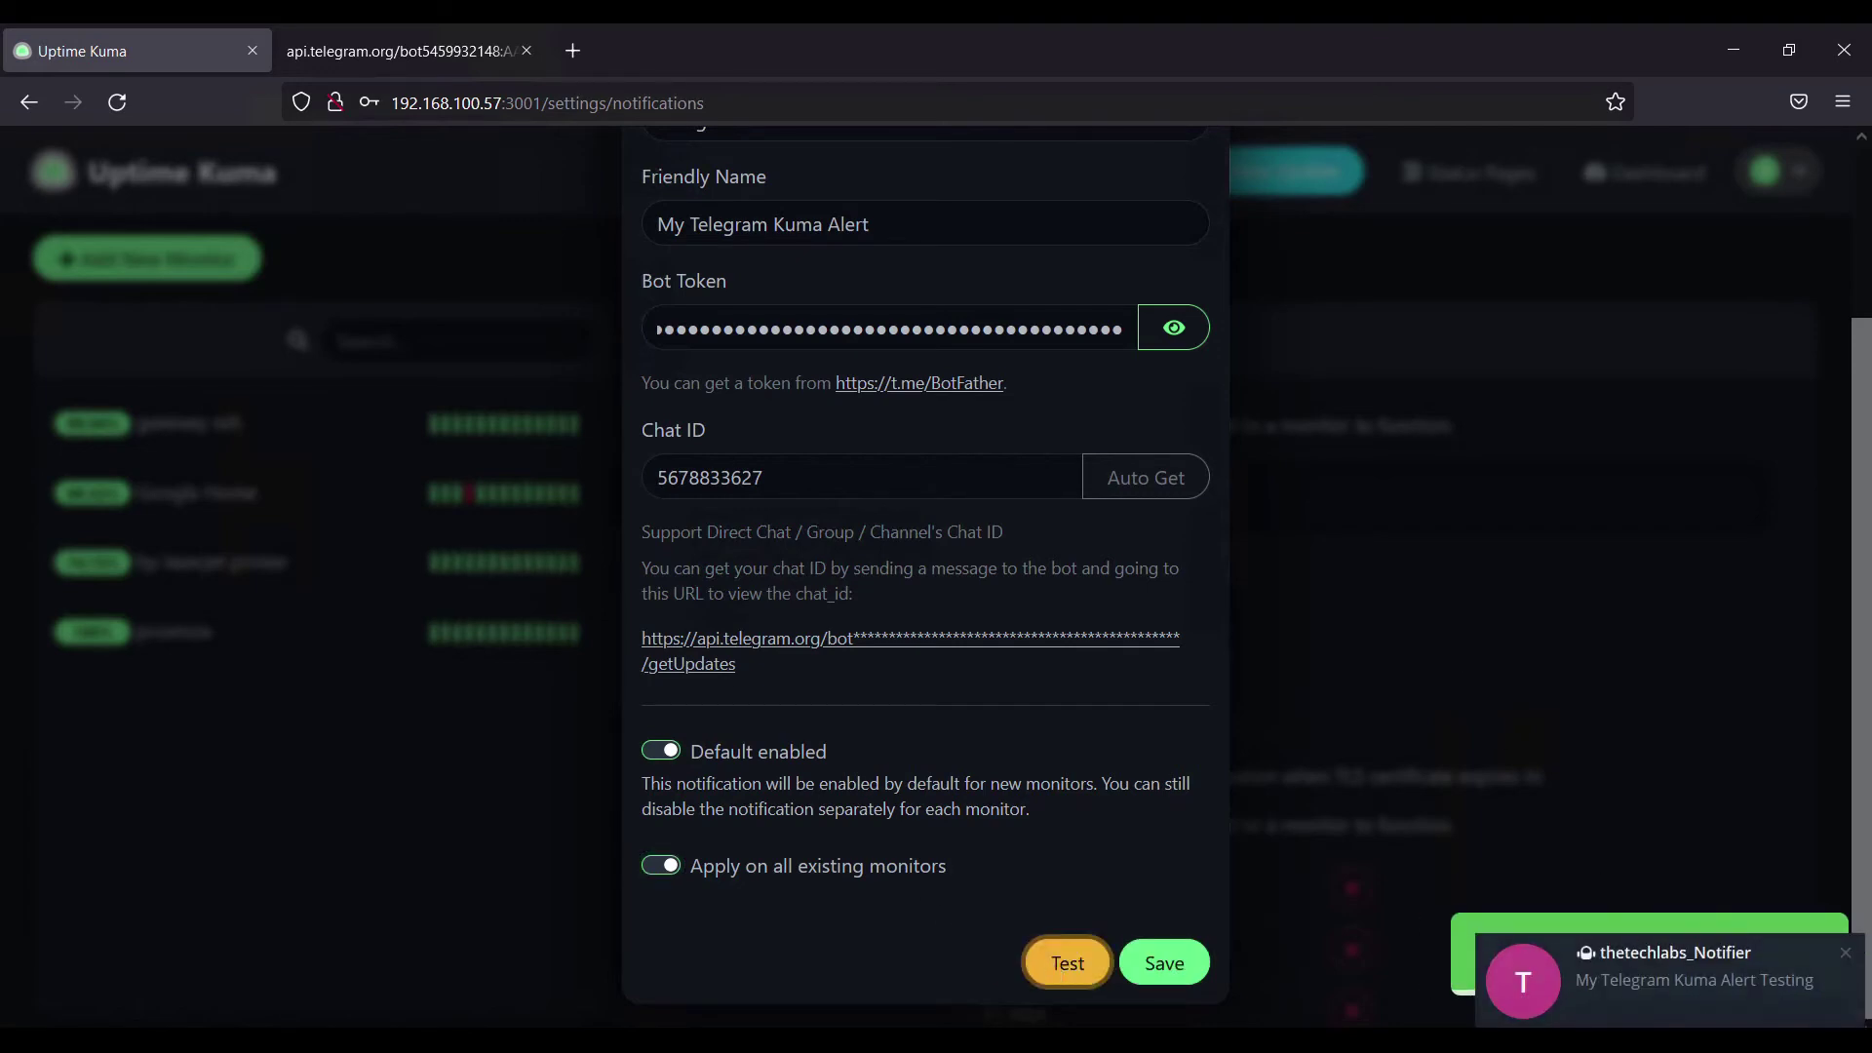
Confirm the test message arrived in Telegram, then save the notification.
left_click(1694, 979)
left_click_drag(792, 918, 1033, 918)
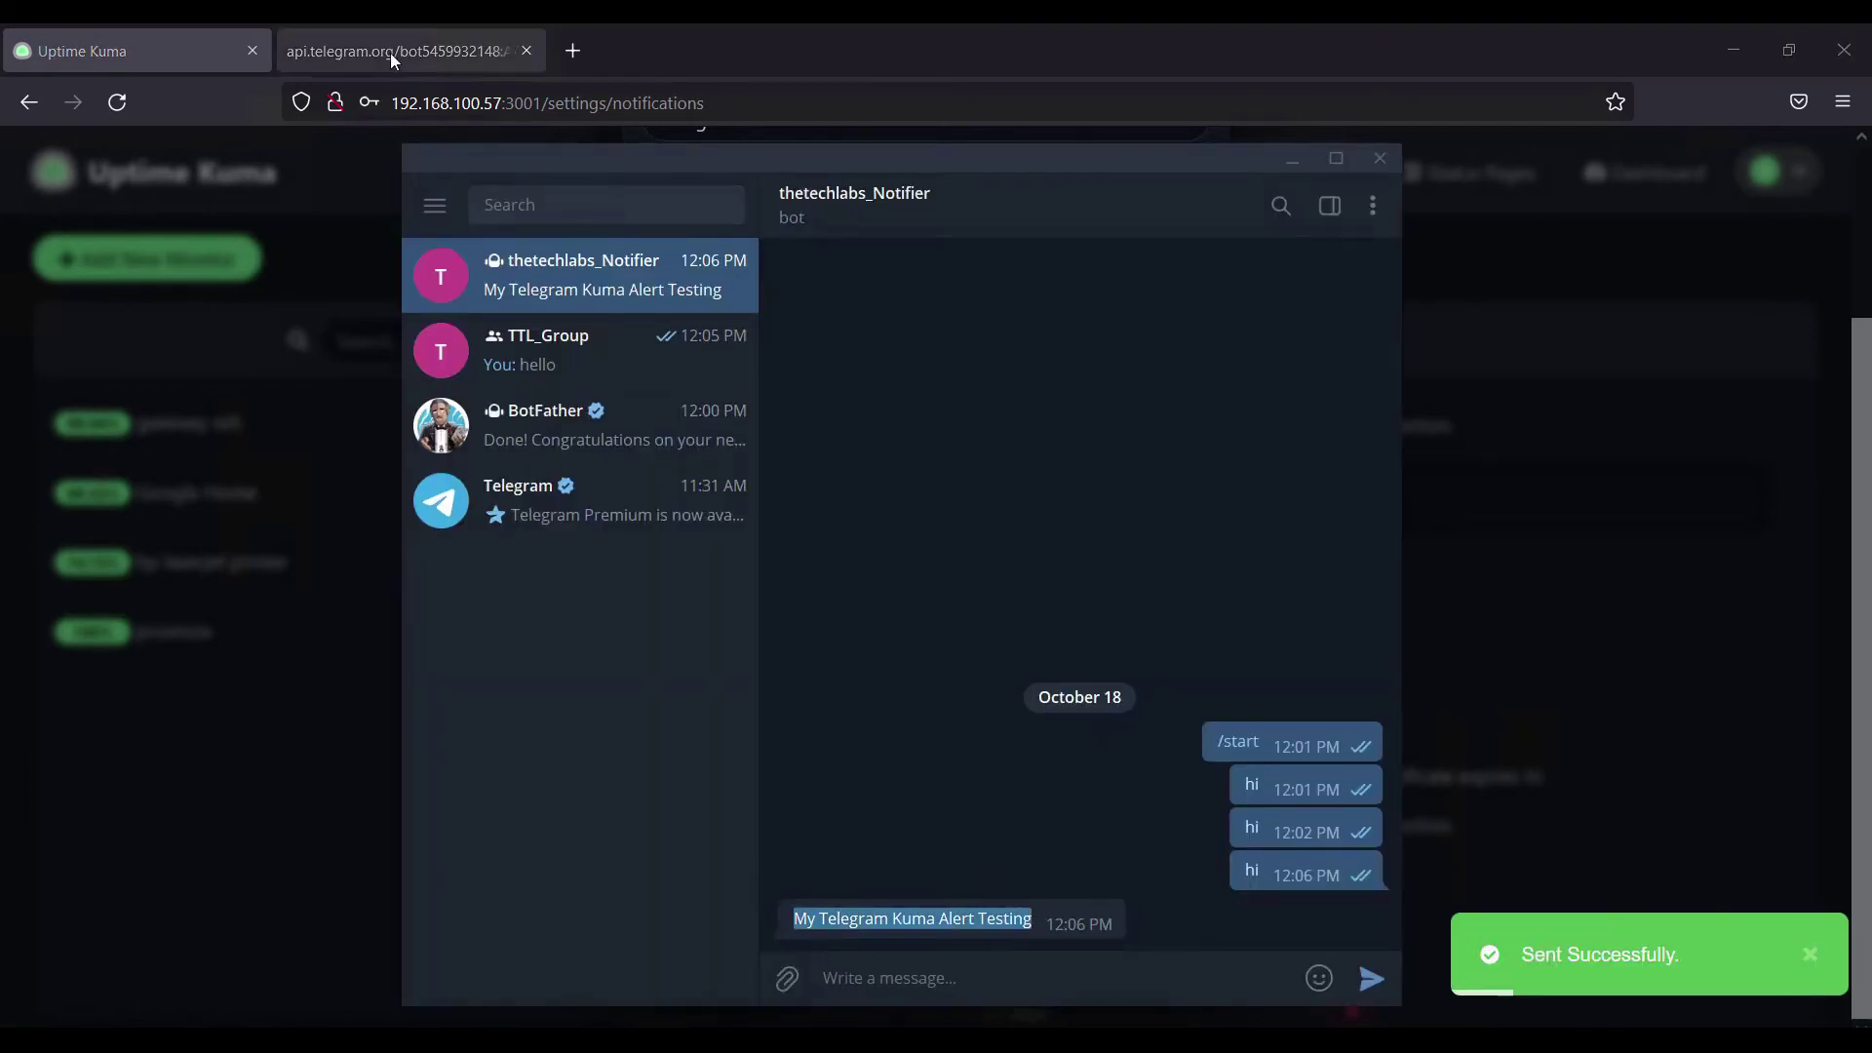
left_click(144, 44)
left_click(1165, 961)
left_click(600, 408)
Append 2 to the gateway ssh monitor's hostname and save it.
left_click(1633, 171)
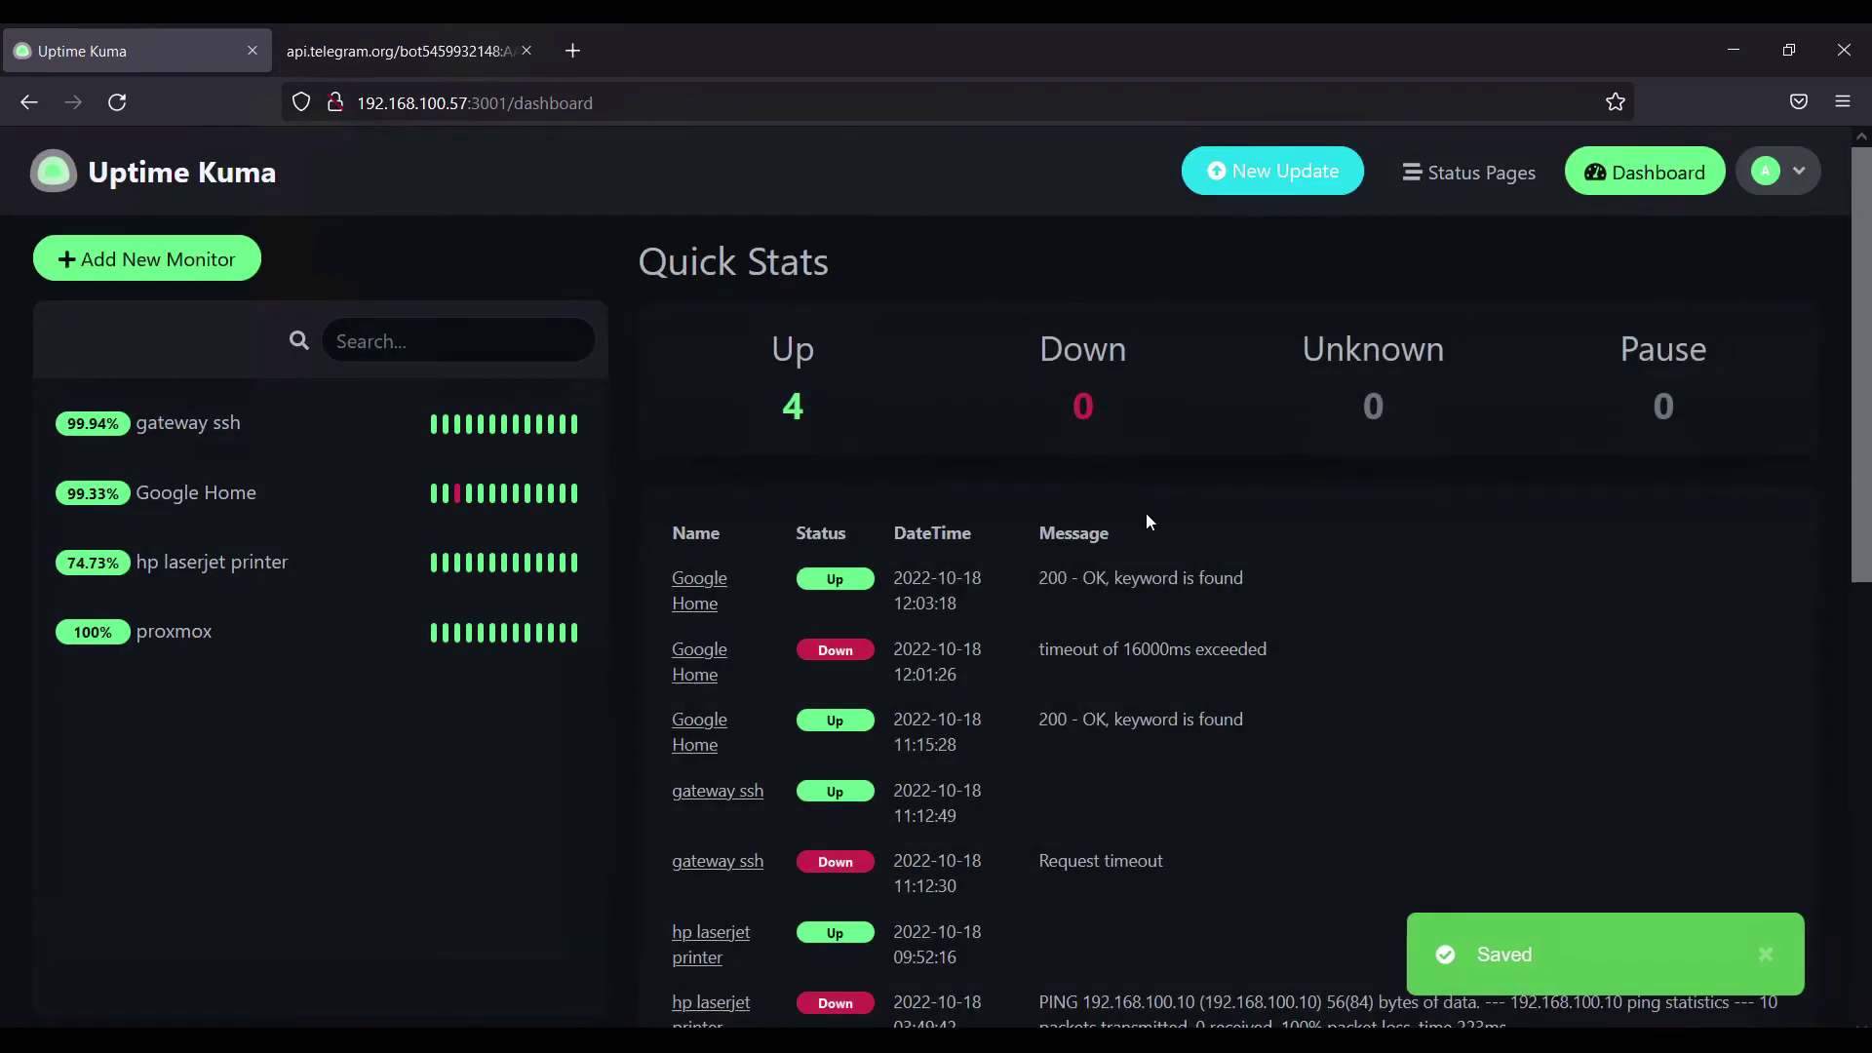
left_click(172, 426)
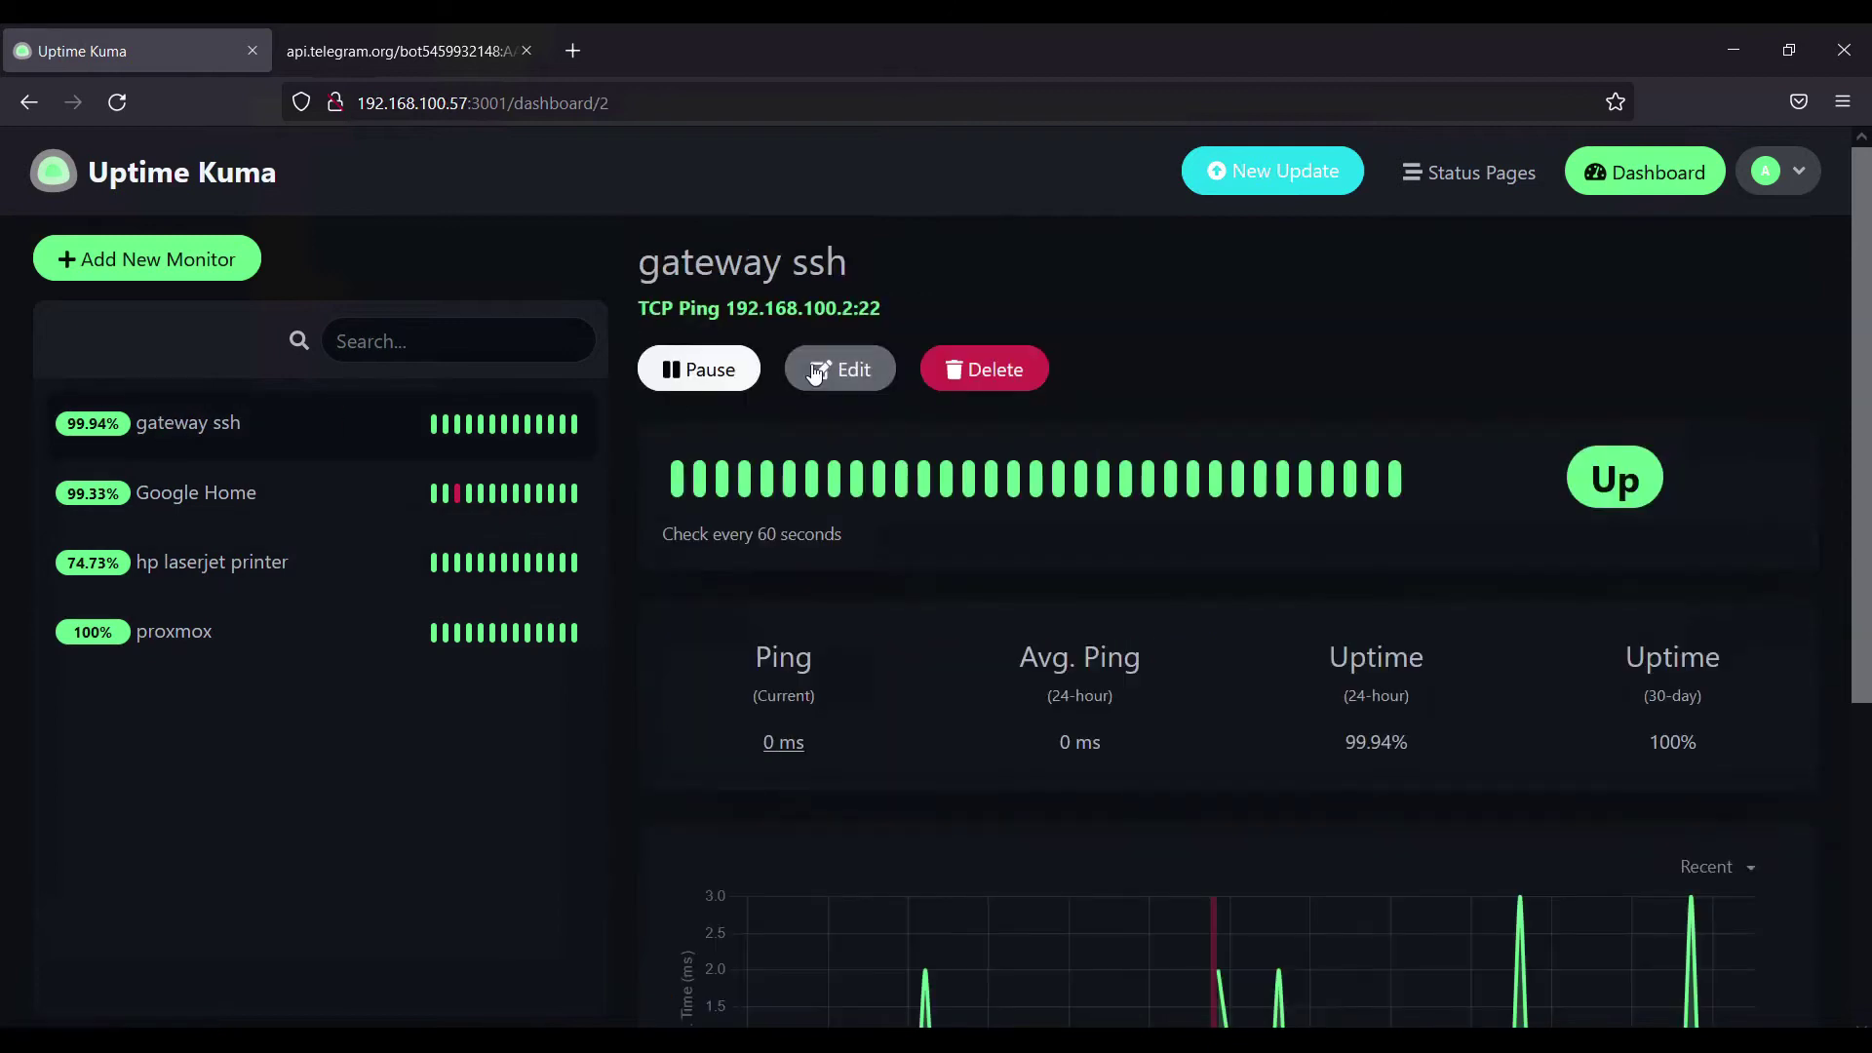
left_click(871, 371)
left_click(829, 656)
type("2.168.100.2")
scroll(1359, 696, "down", 8)
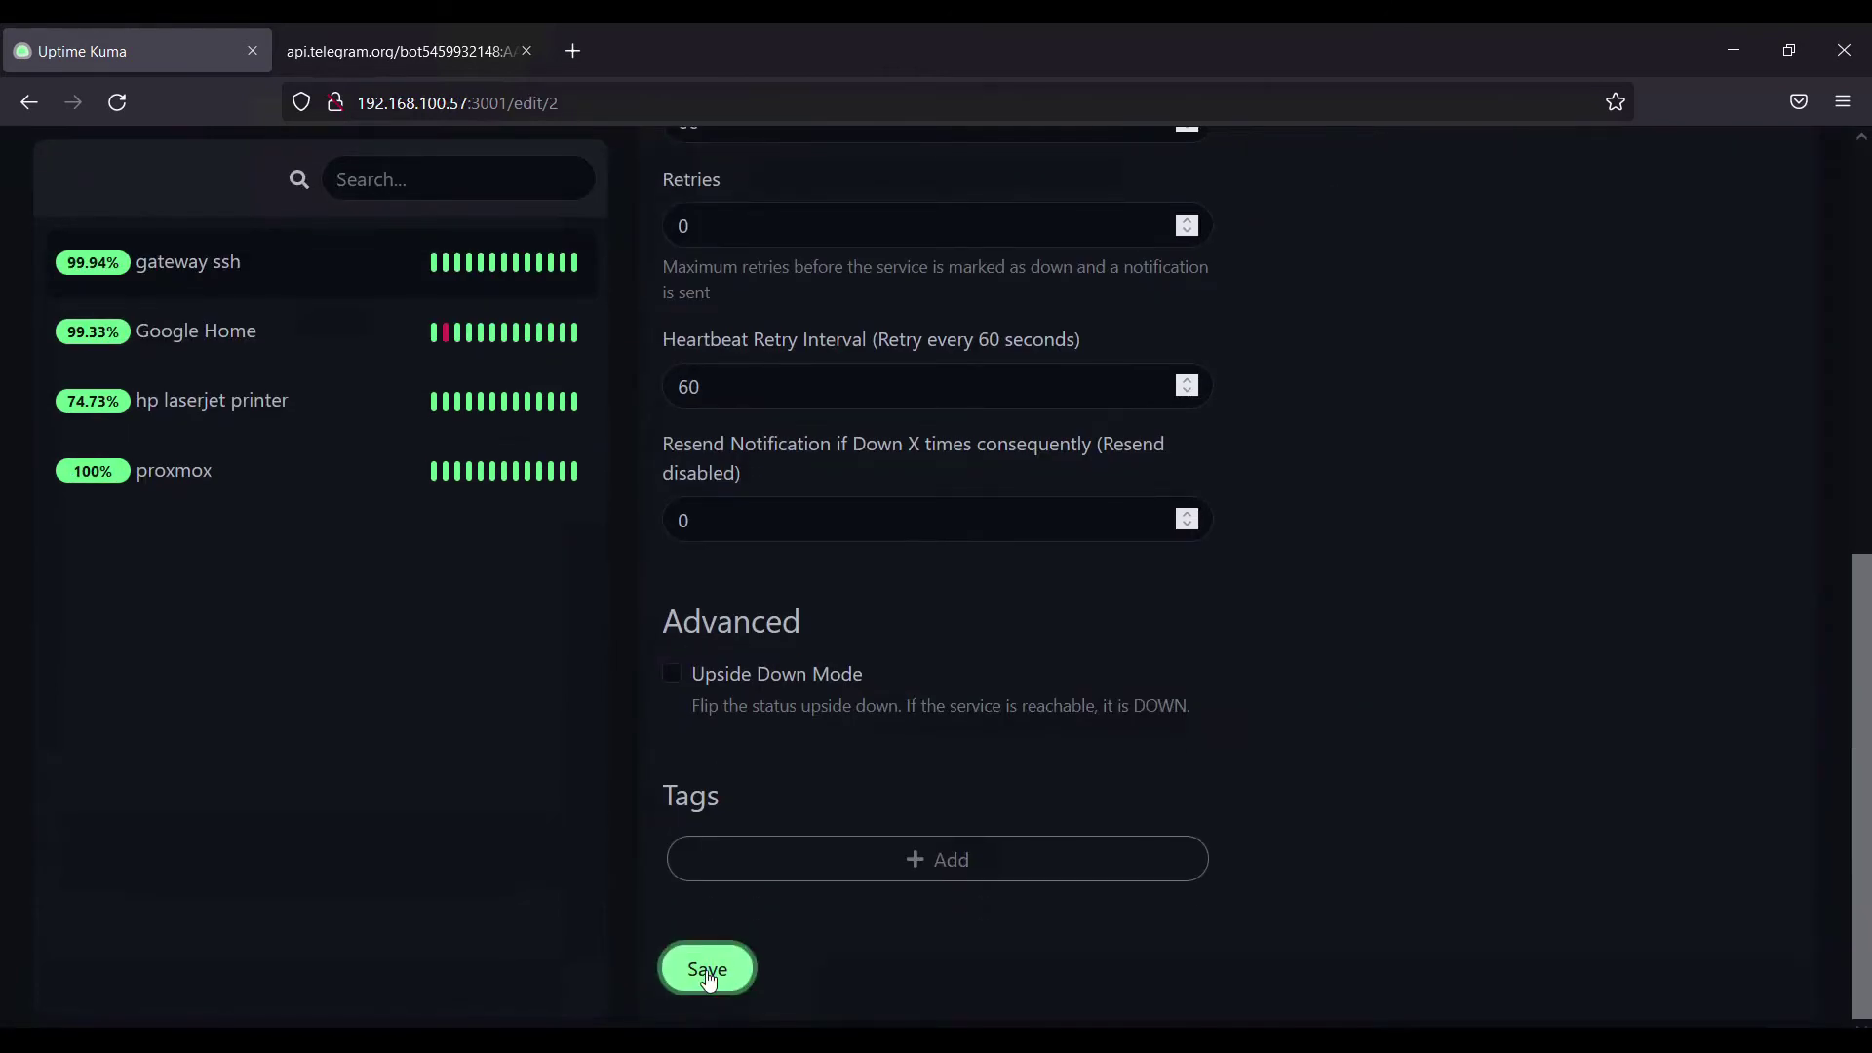
left_click(708, 971)
Check Telegram for the Down alert, restore the hostname, save, and see the Up alert.
key("alt+Tab")
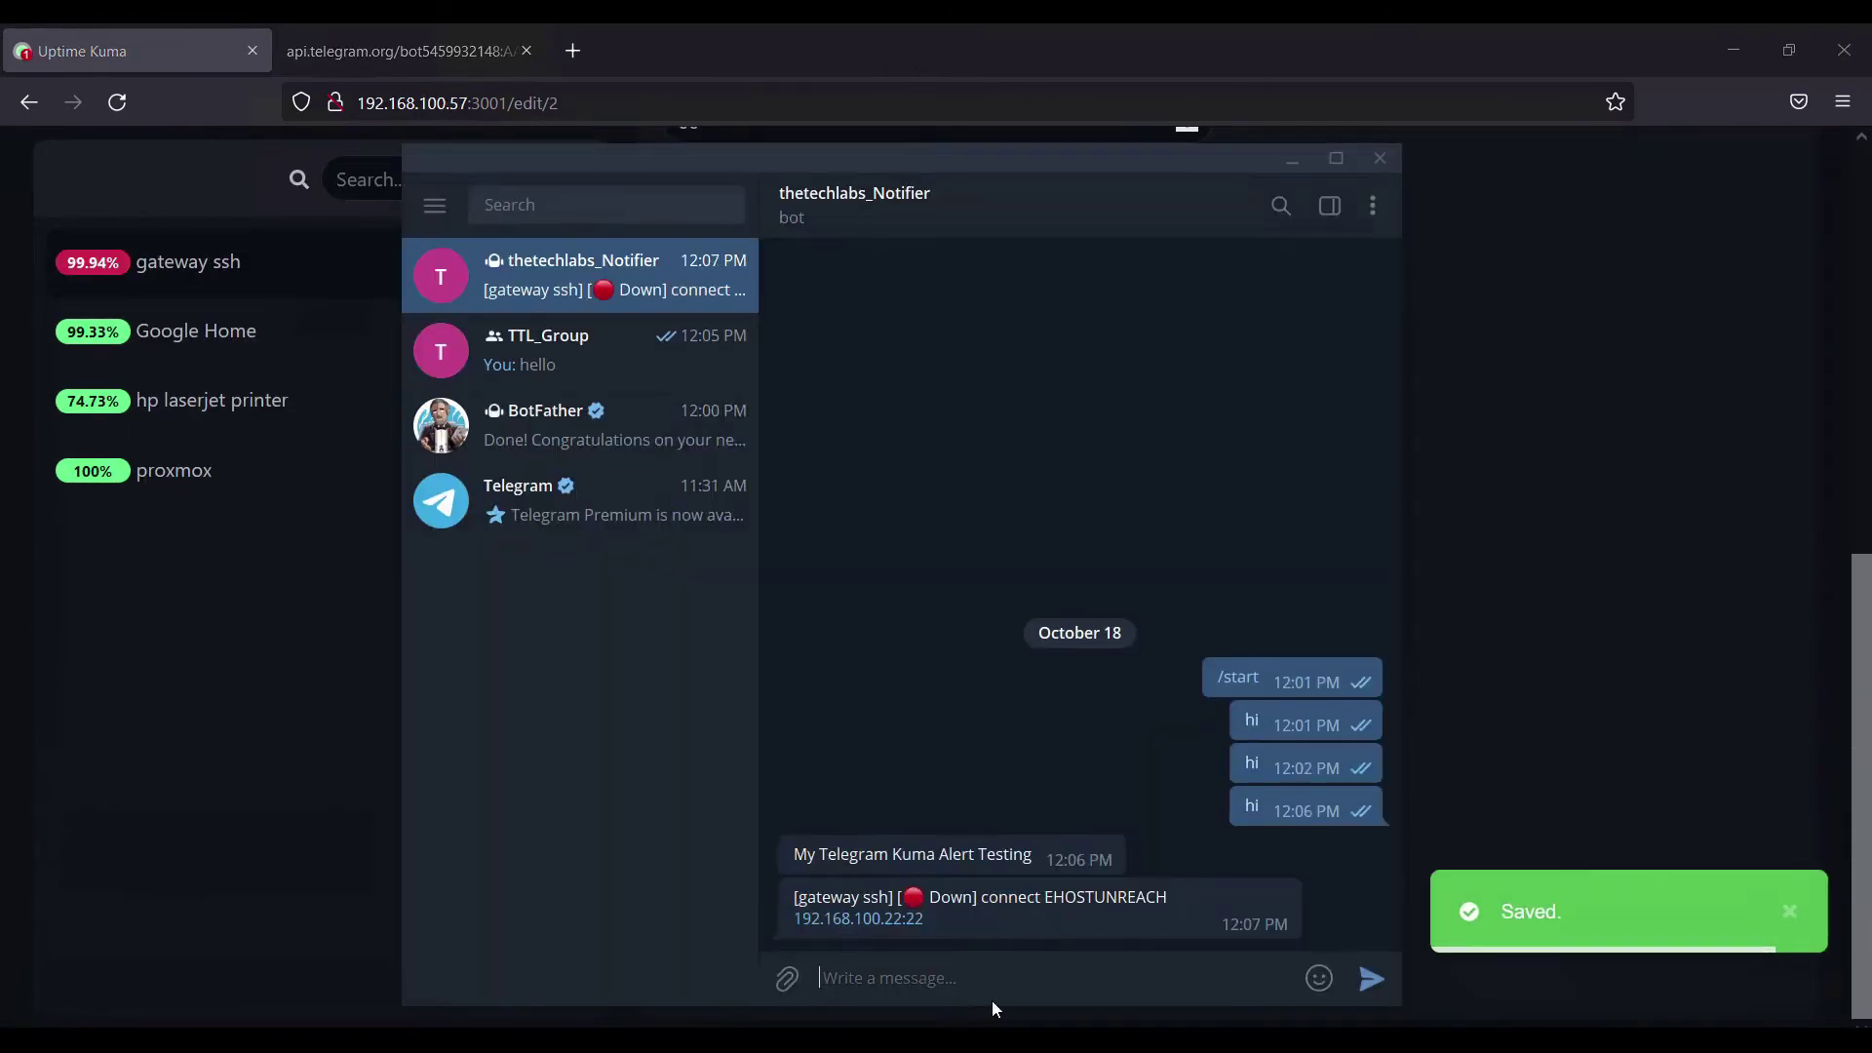
left_click_drag(1003, 160, 776, 78)
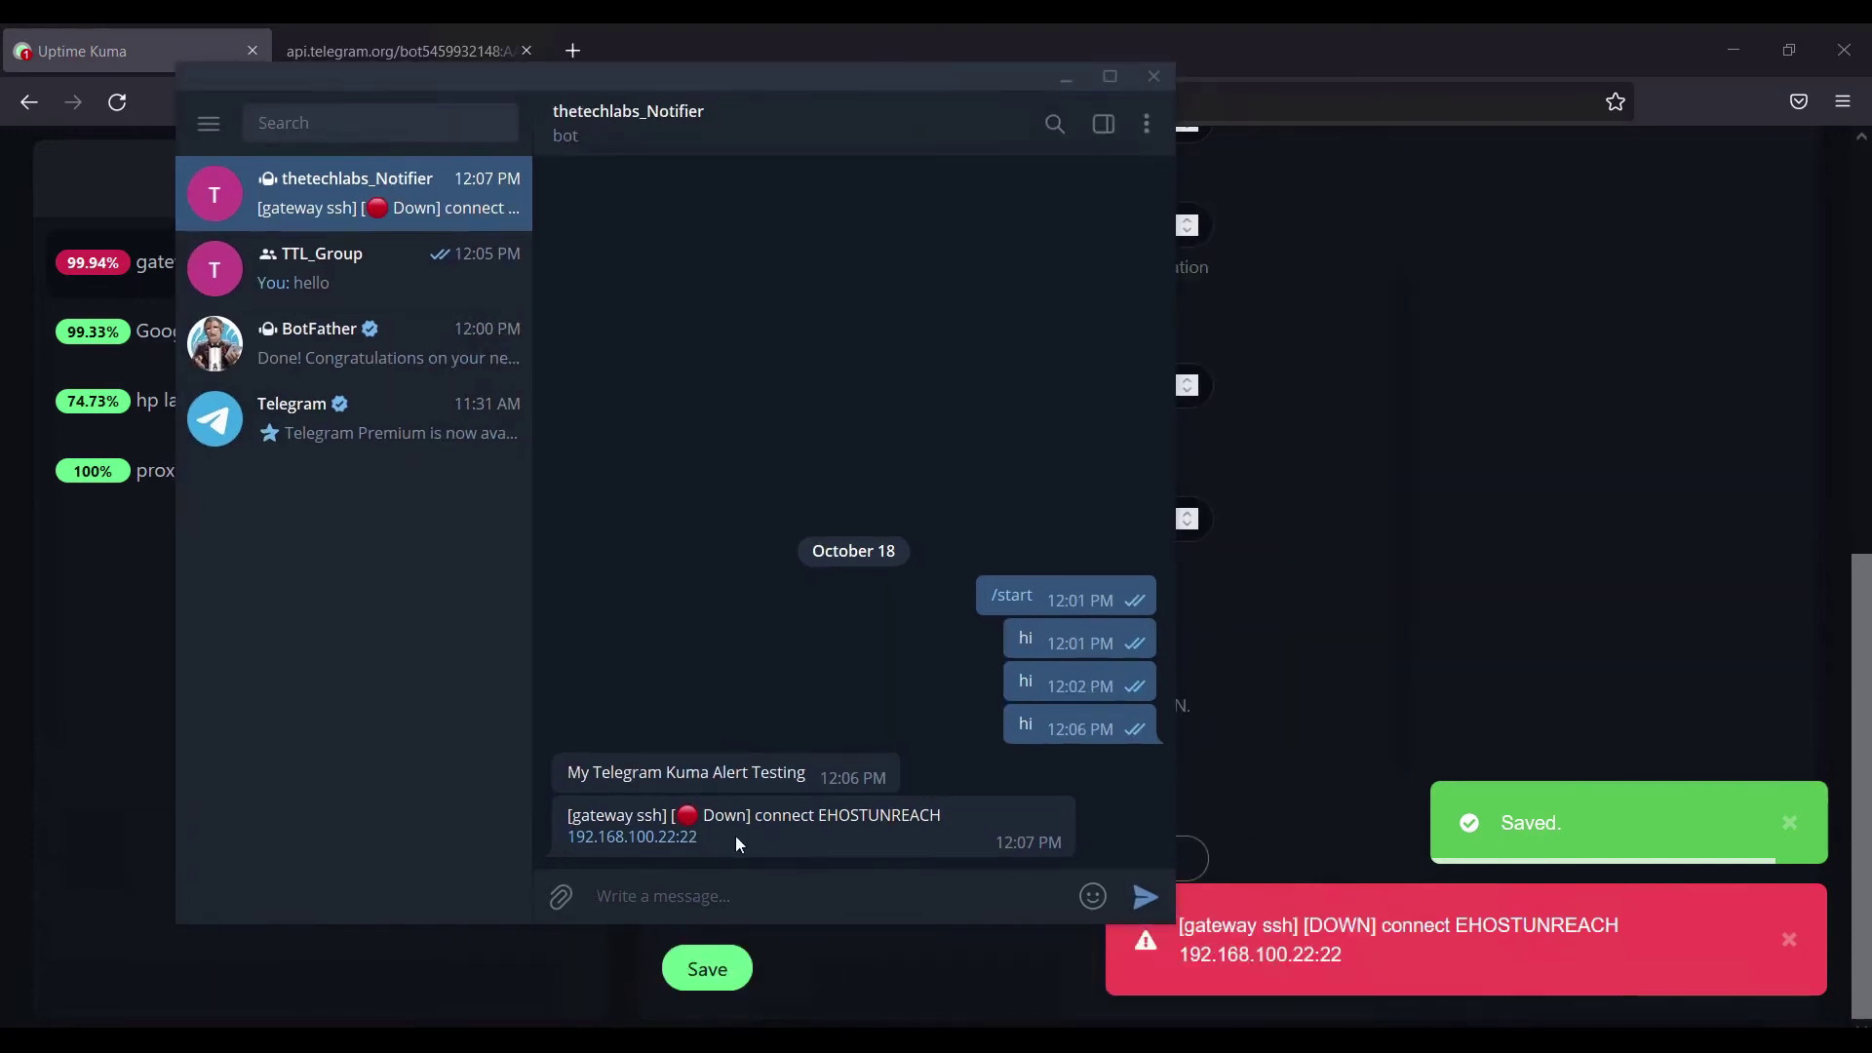
left_click(1245, 659)
scroll(1244, 659, "up", 5)
scroll(881, 449, "down", 5)
left_click(708, 968)
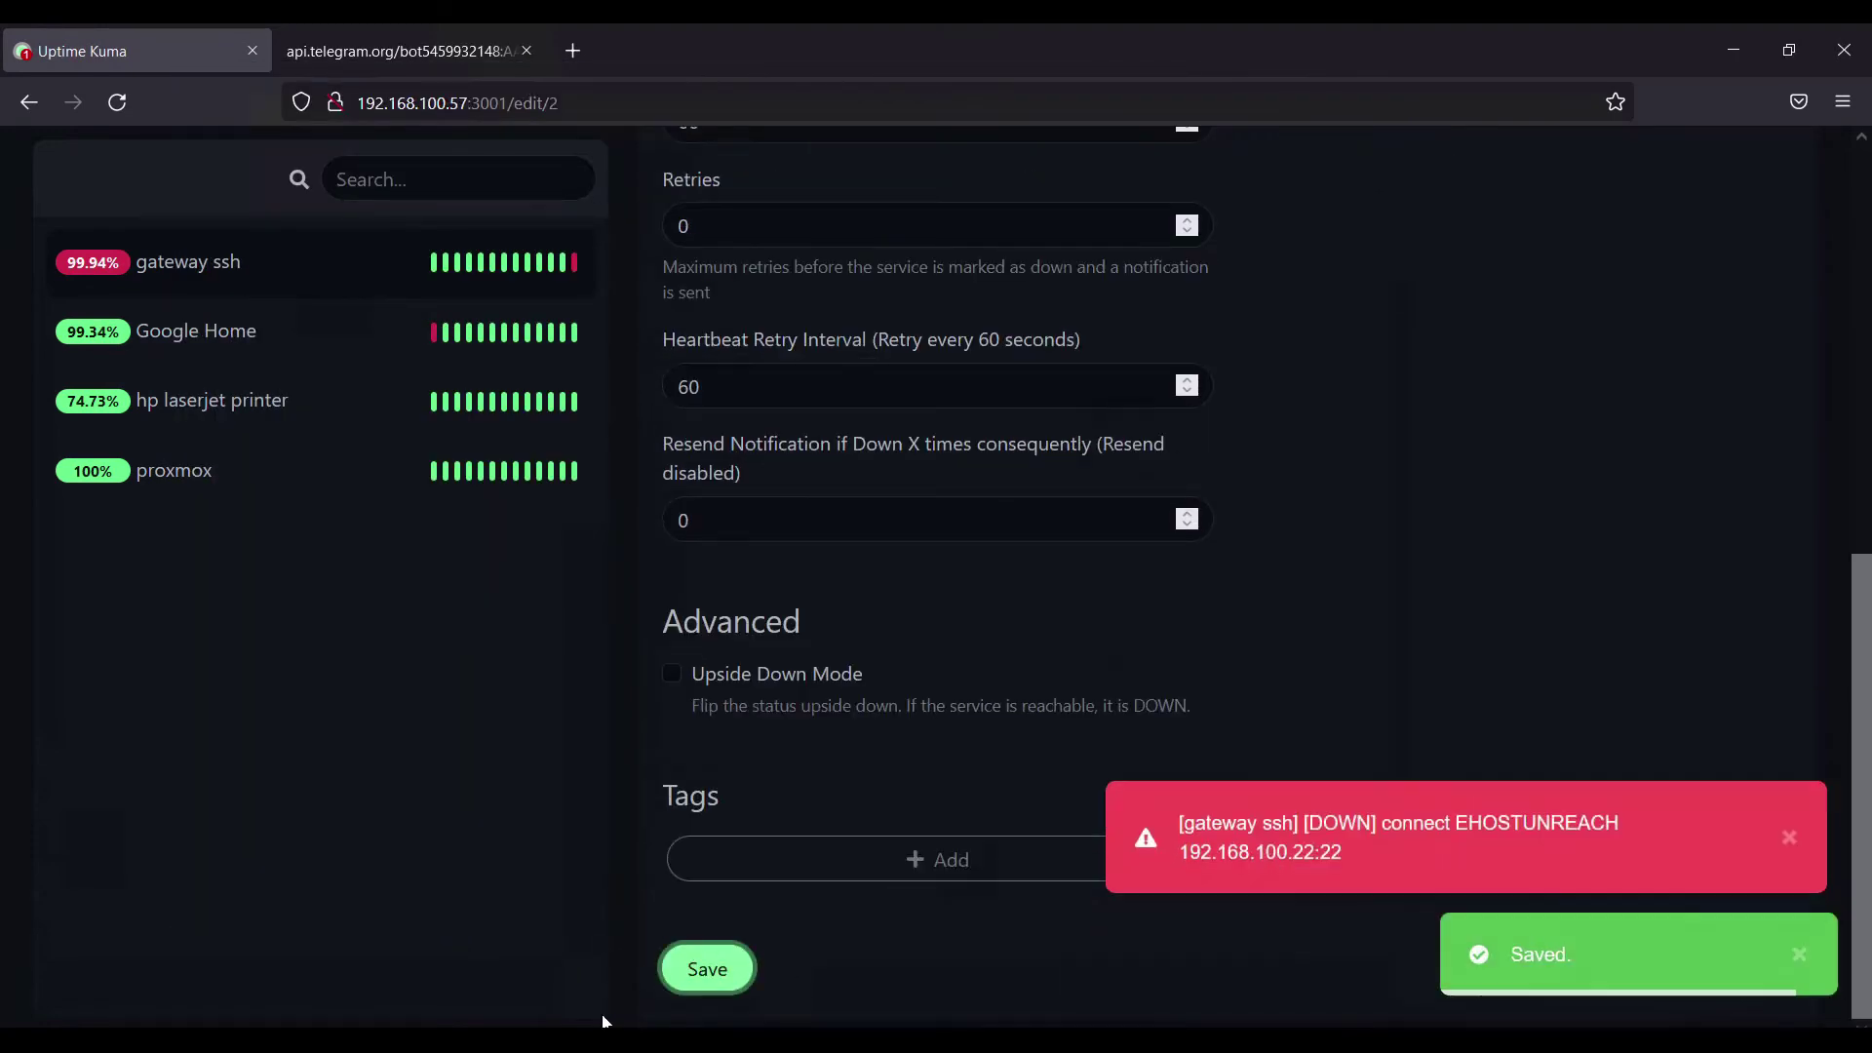
key("alt+Tab")
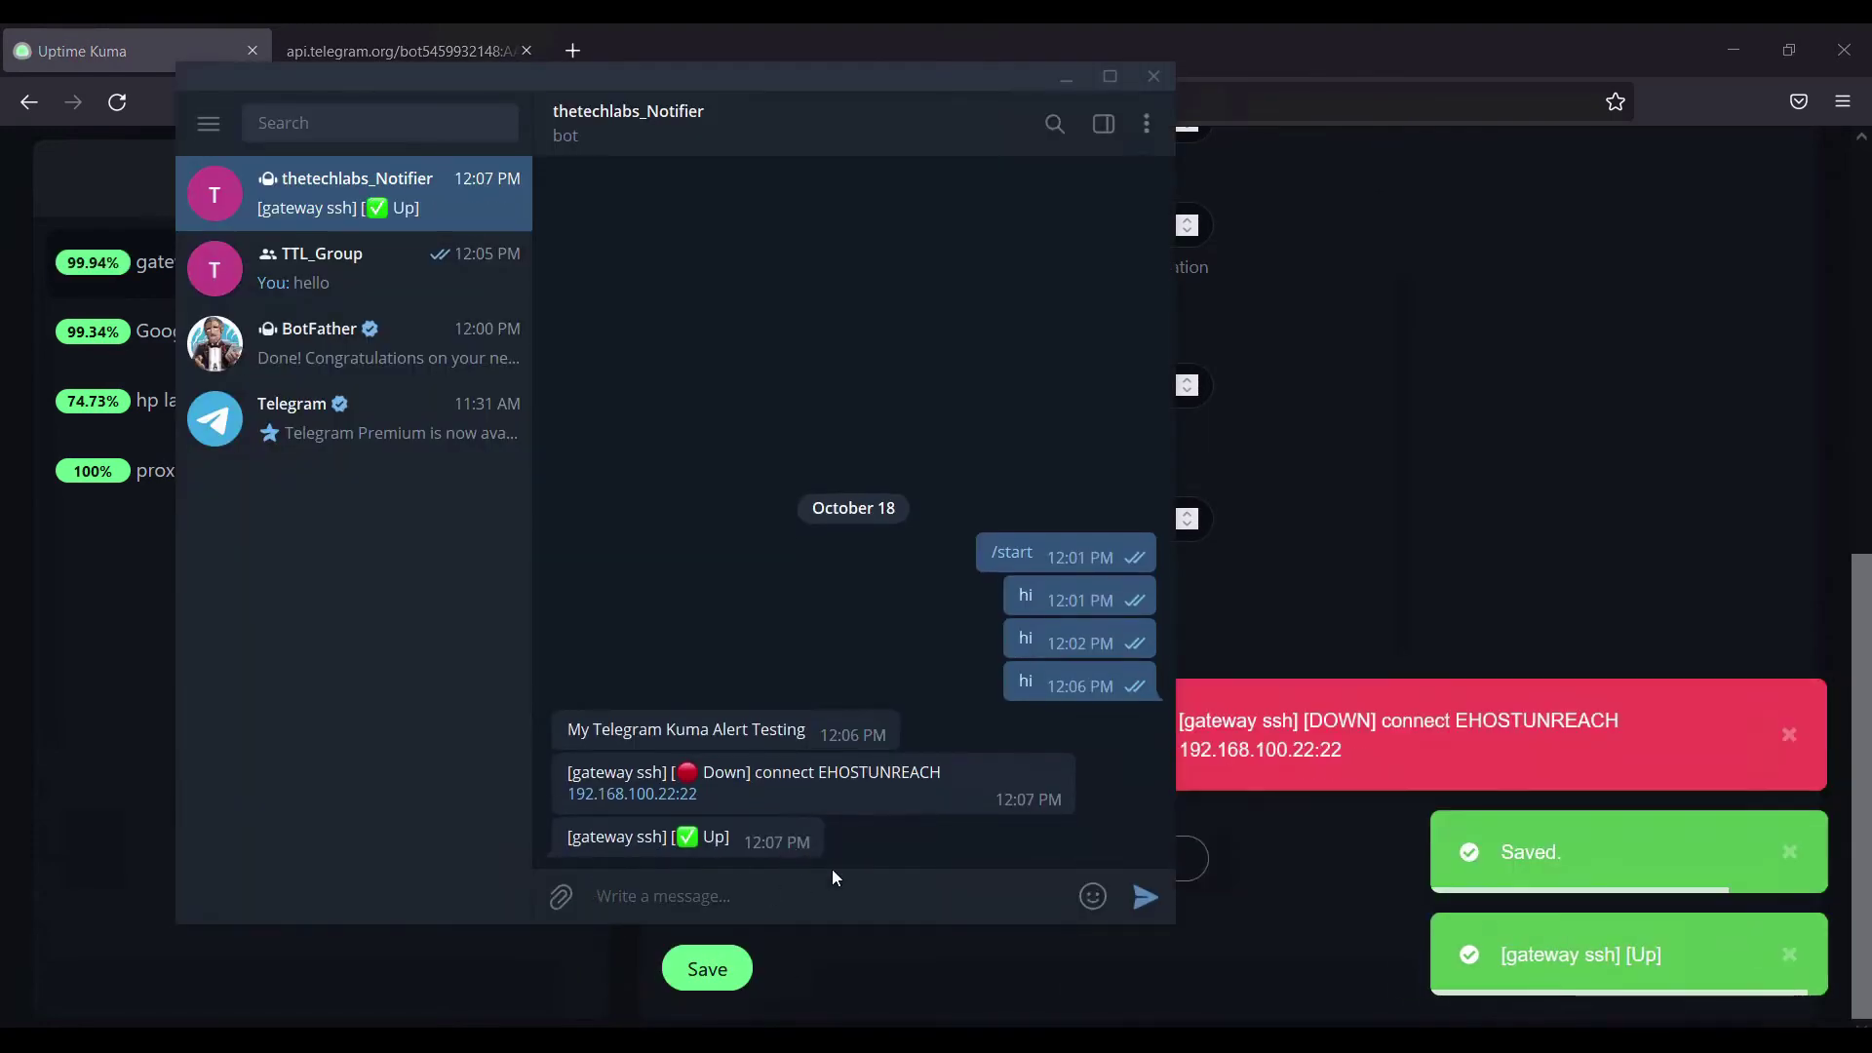
left_click_drag(569, 840, 730, 840)
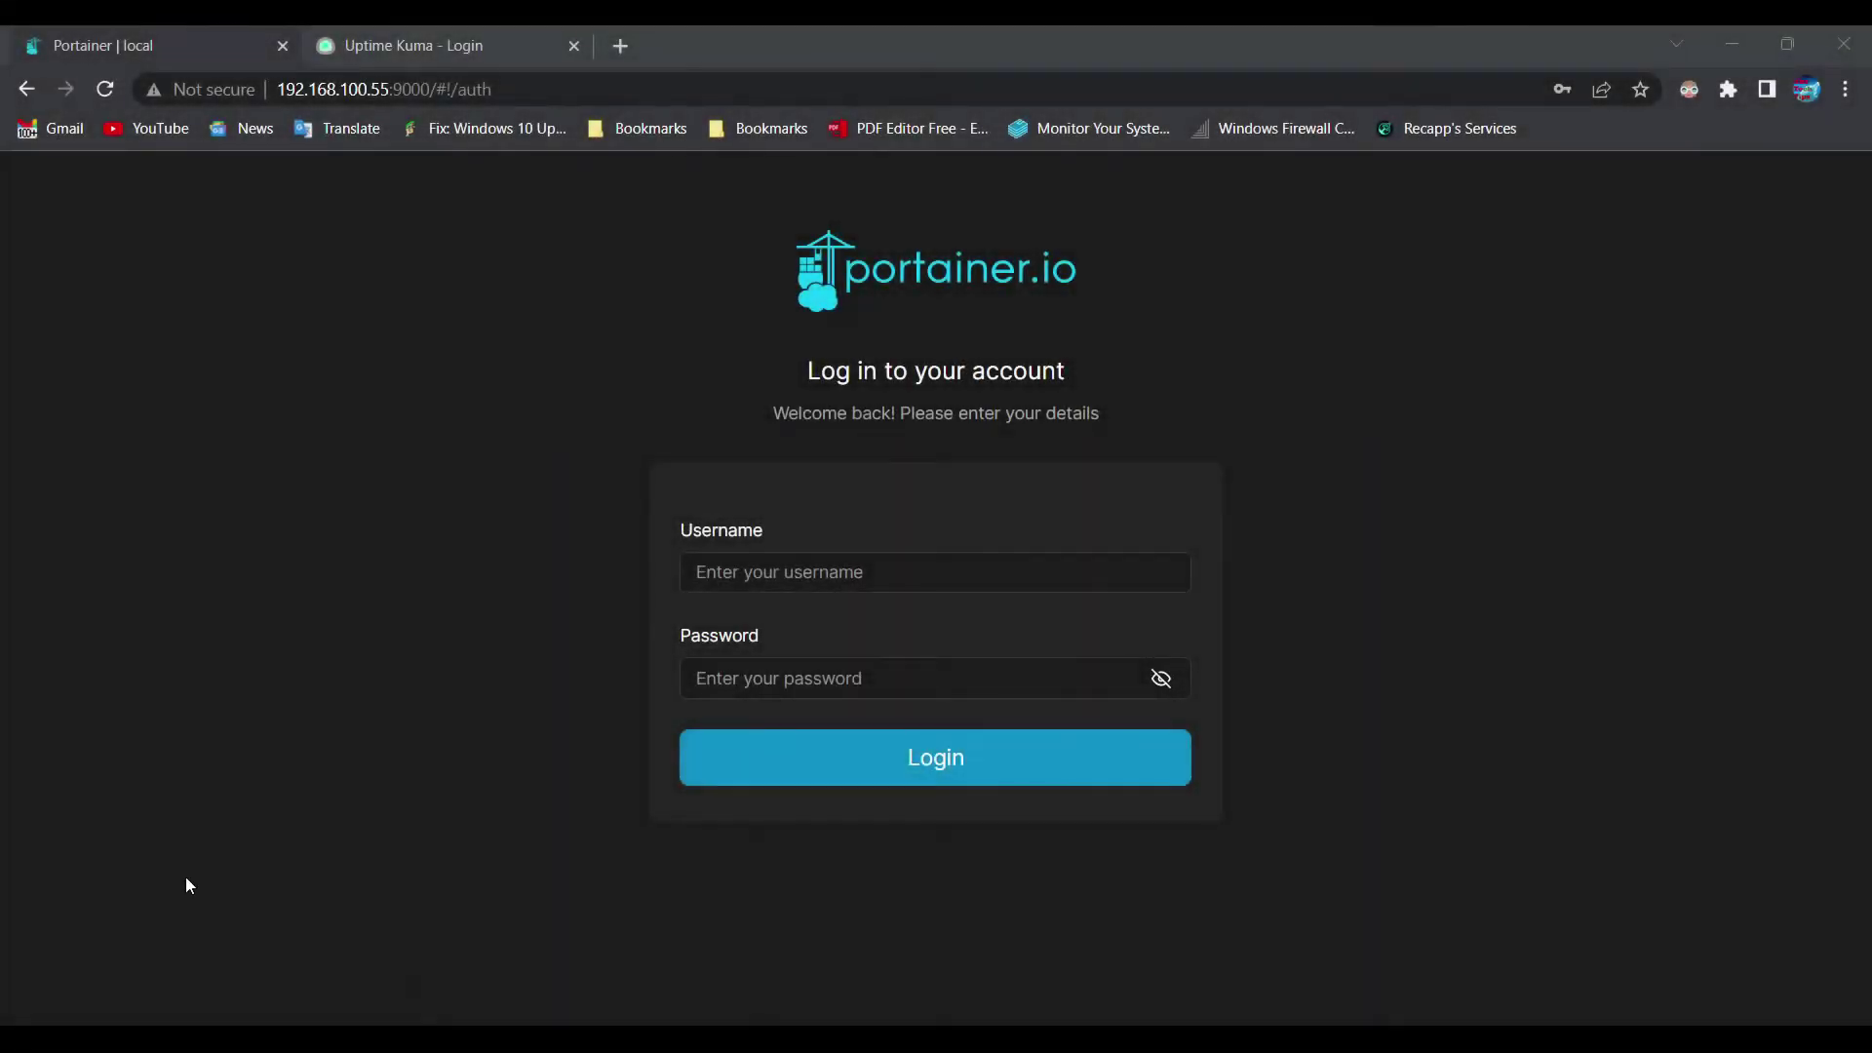
Log in to Portainer and open the uptime-kuma container in the local environment.
left_click(855, 573)
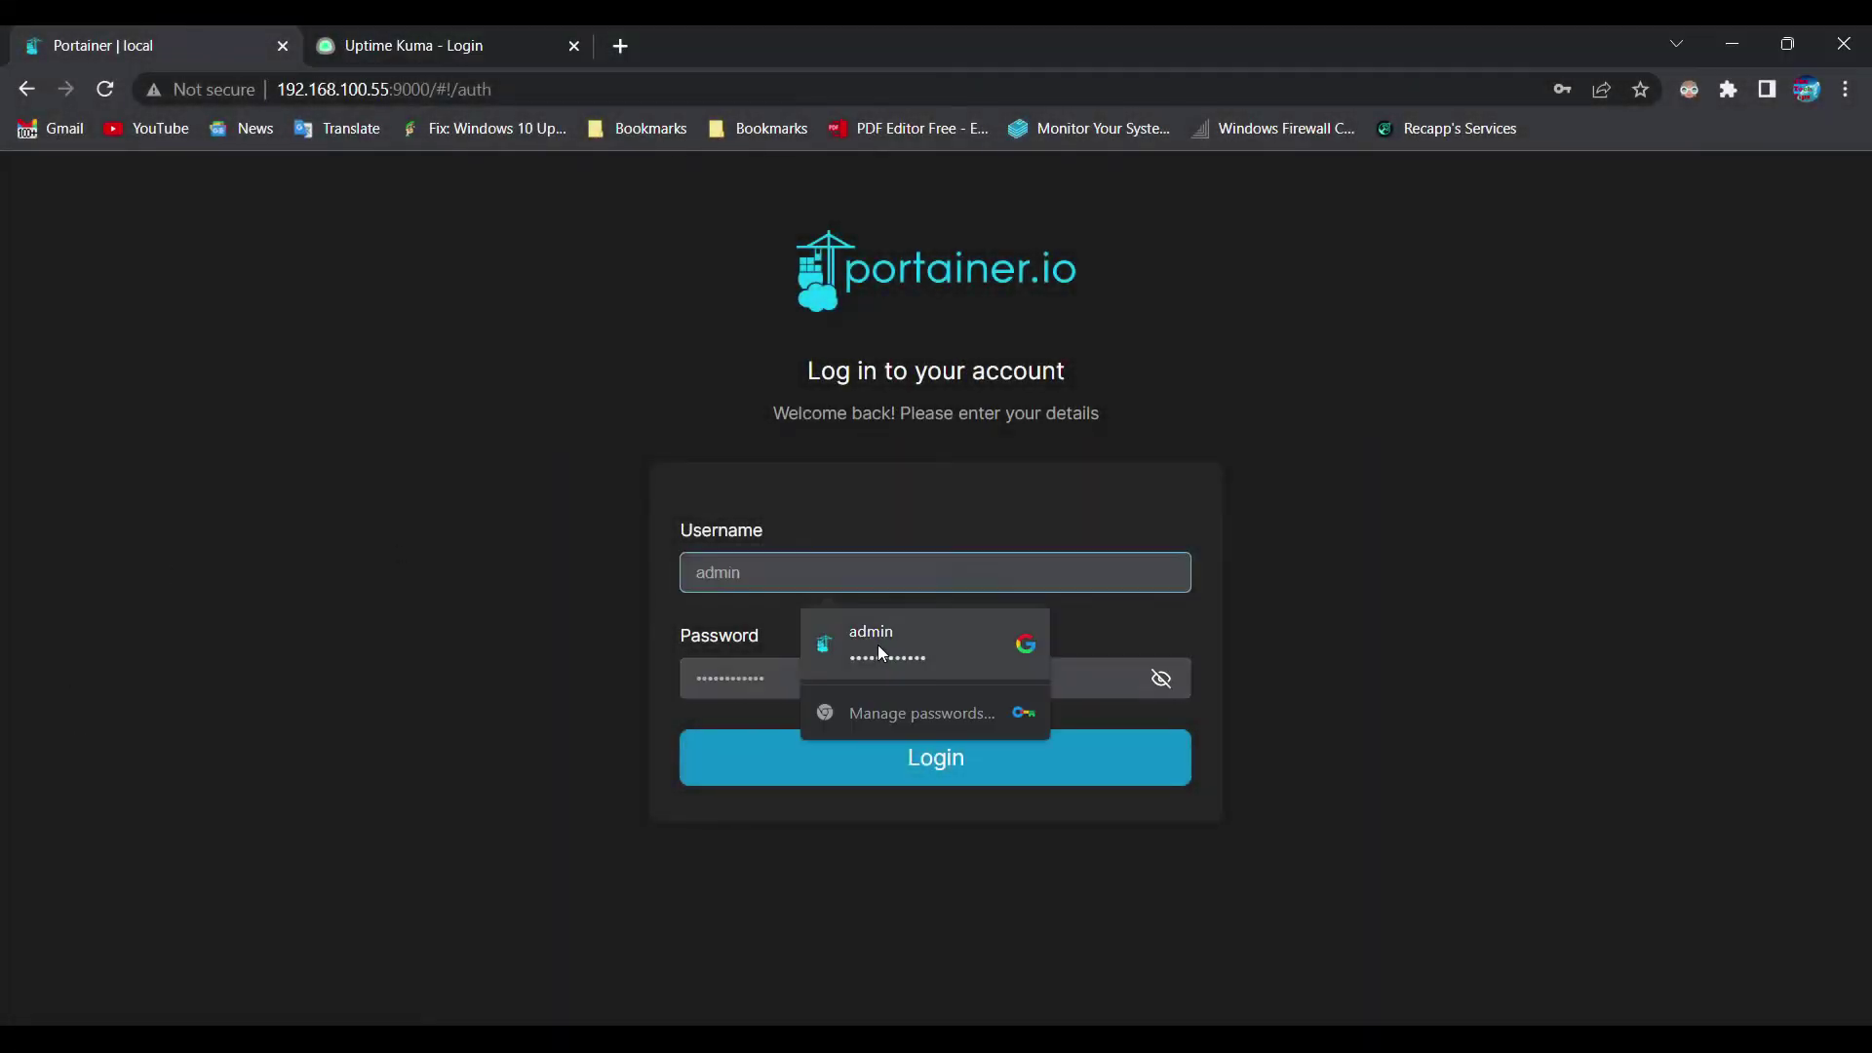
left_click(877, 646)
left_click(903, 765)
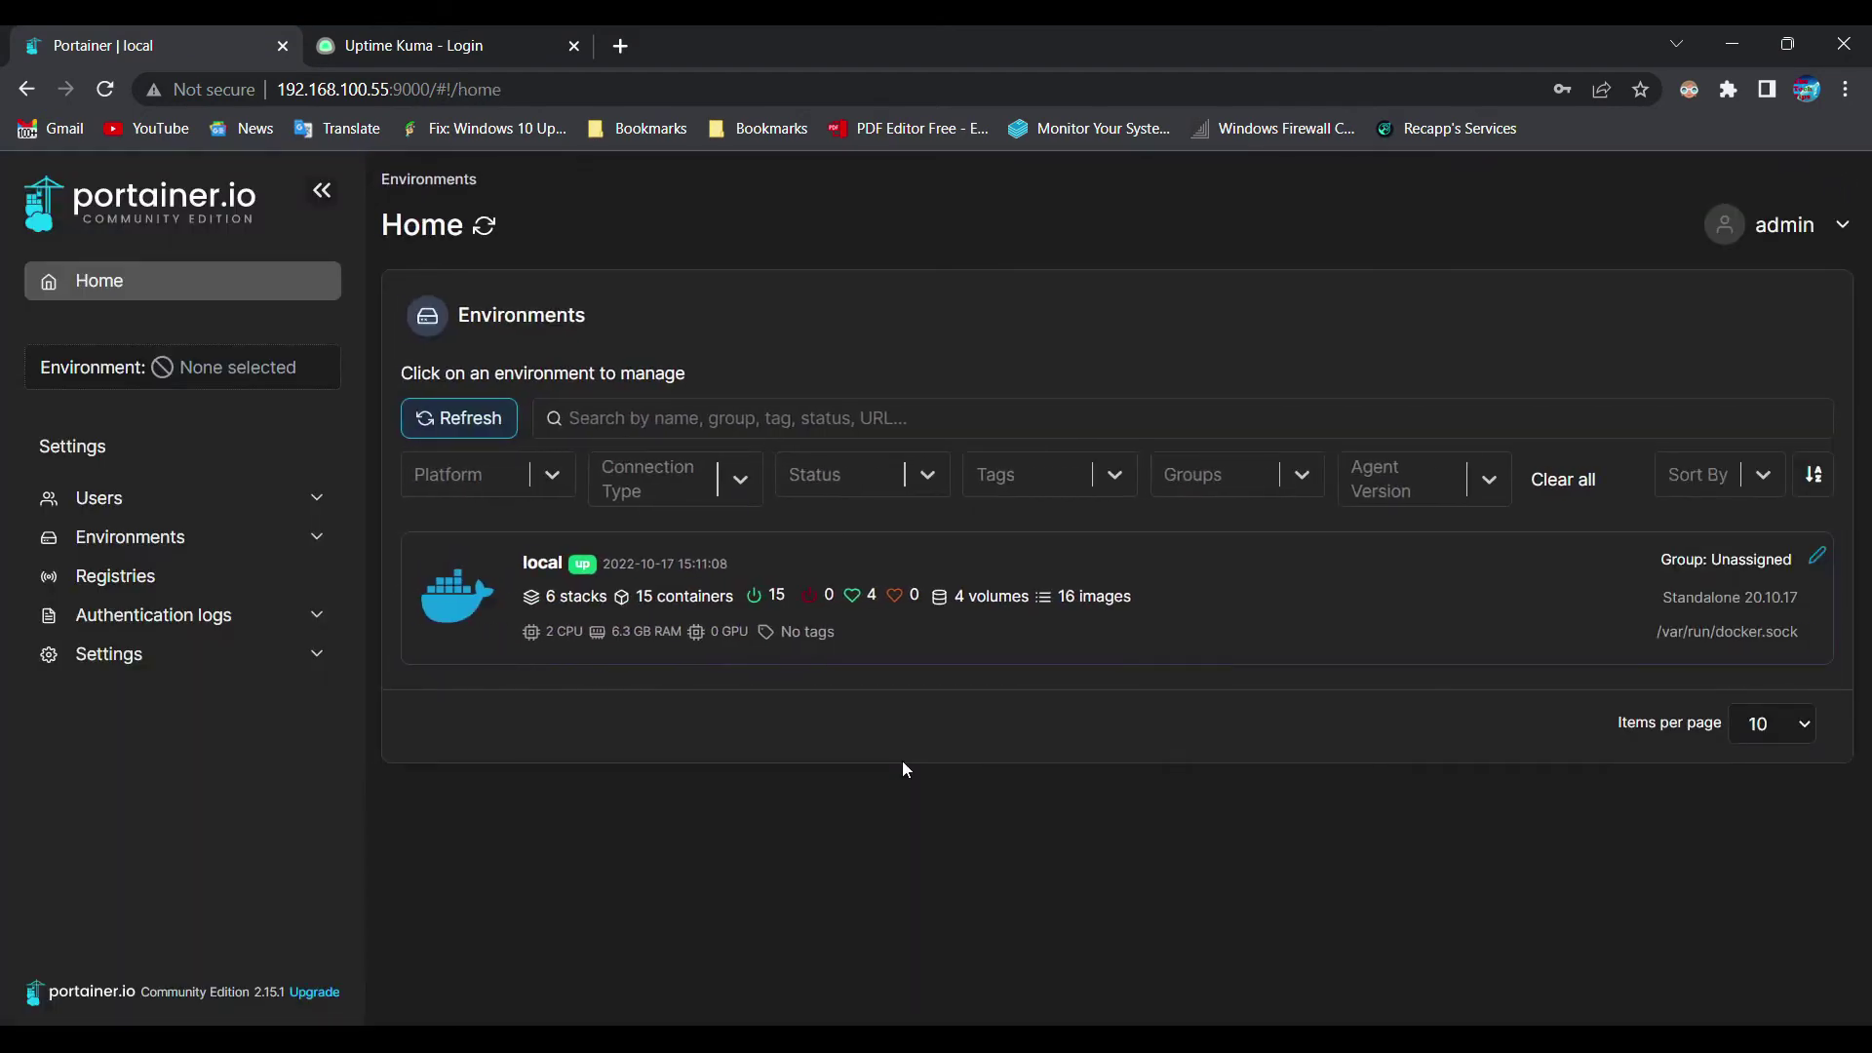
left_click(682, 597)
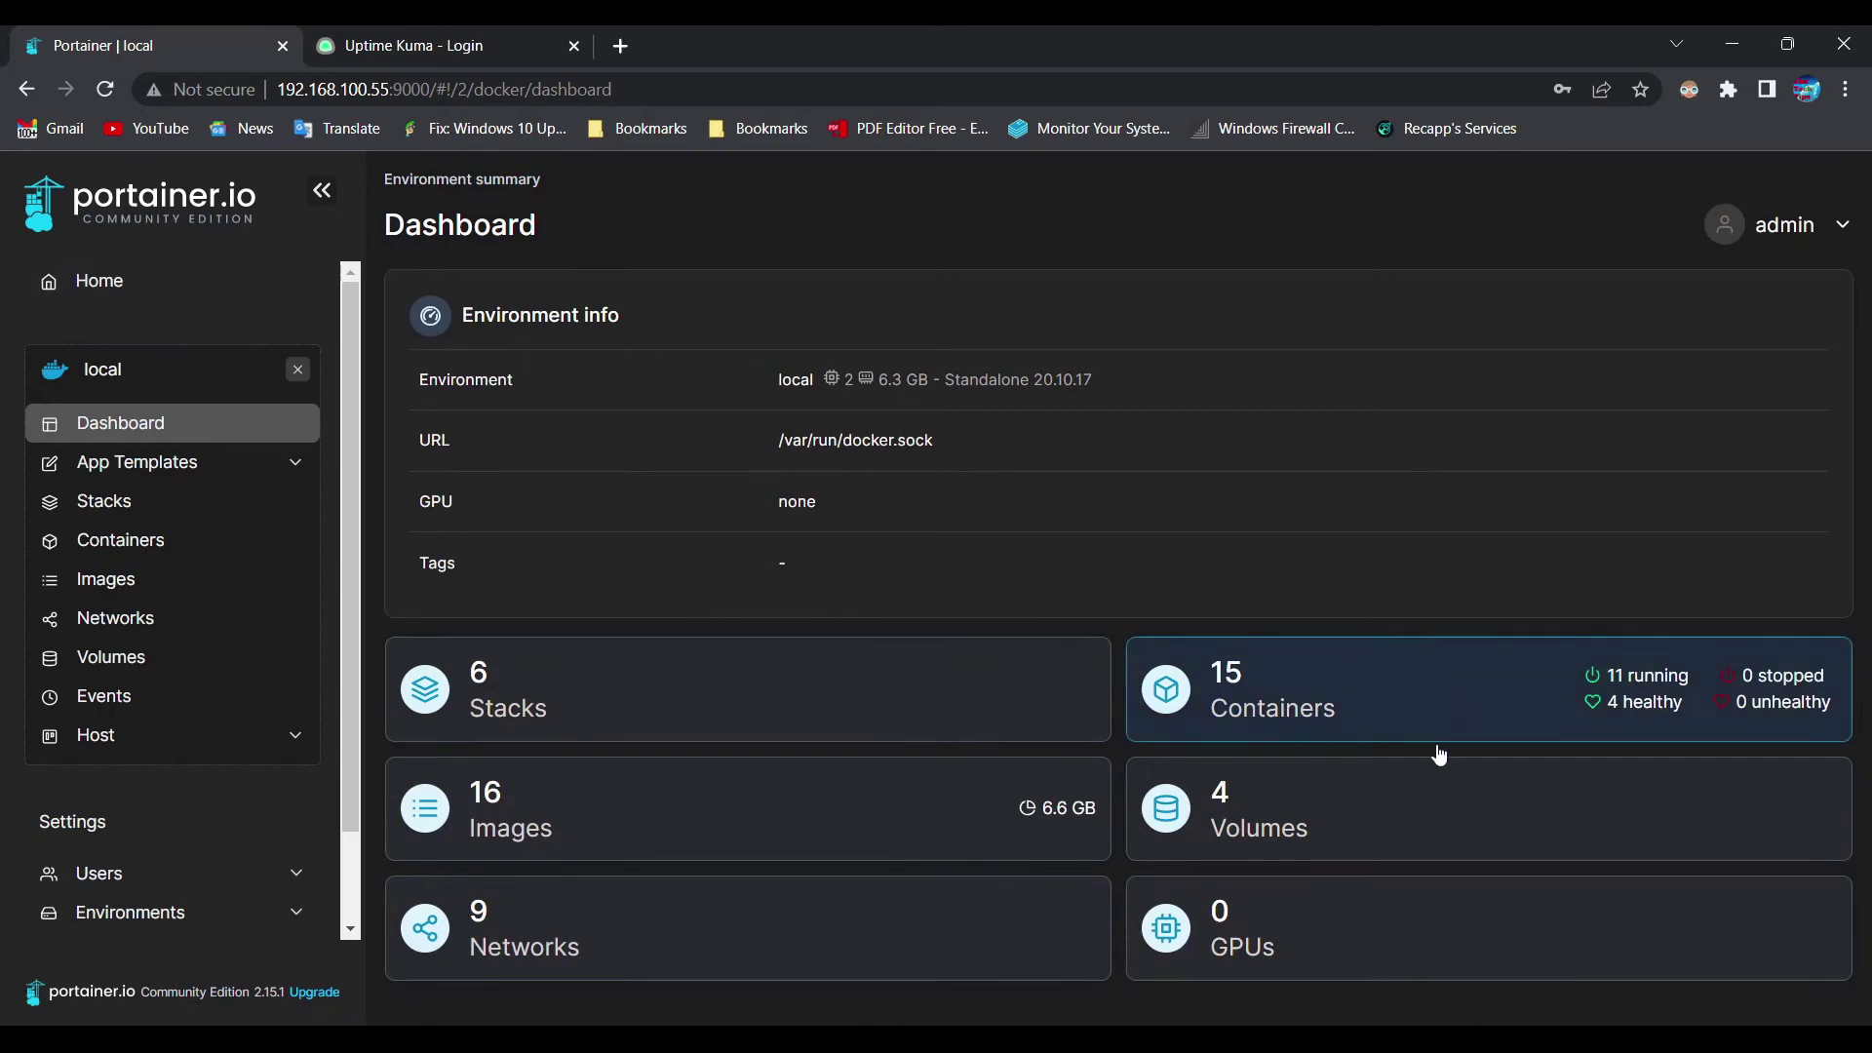
left_click(1419, 682)
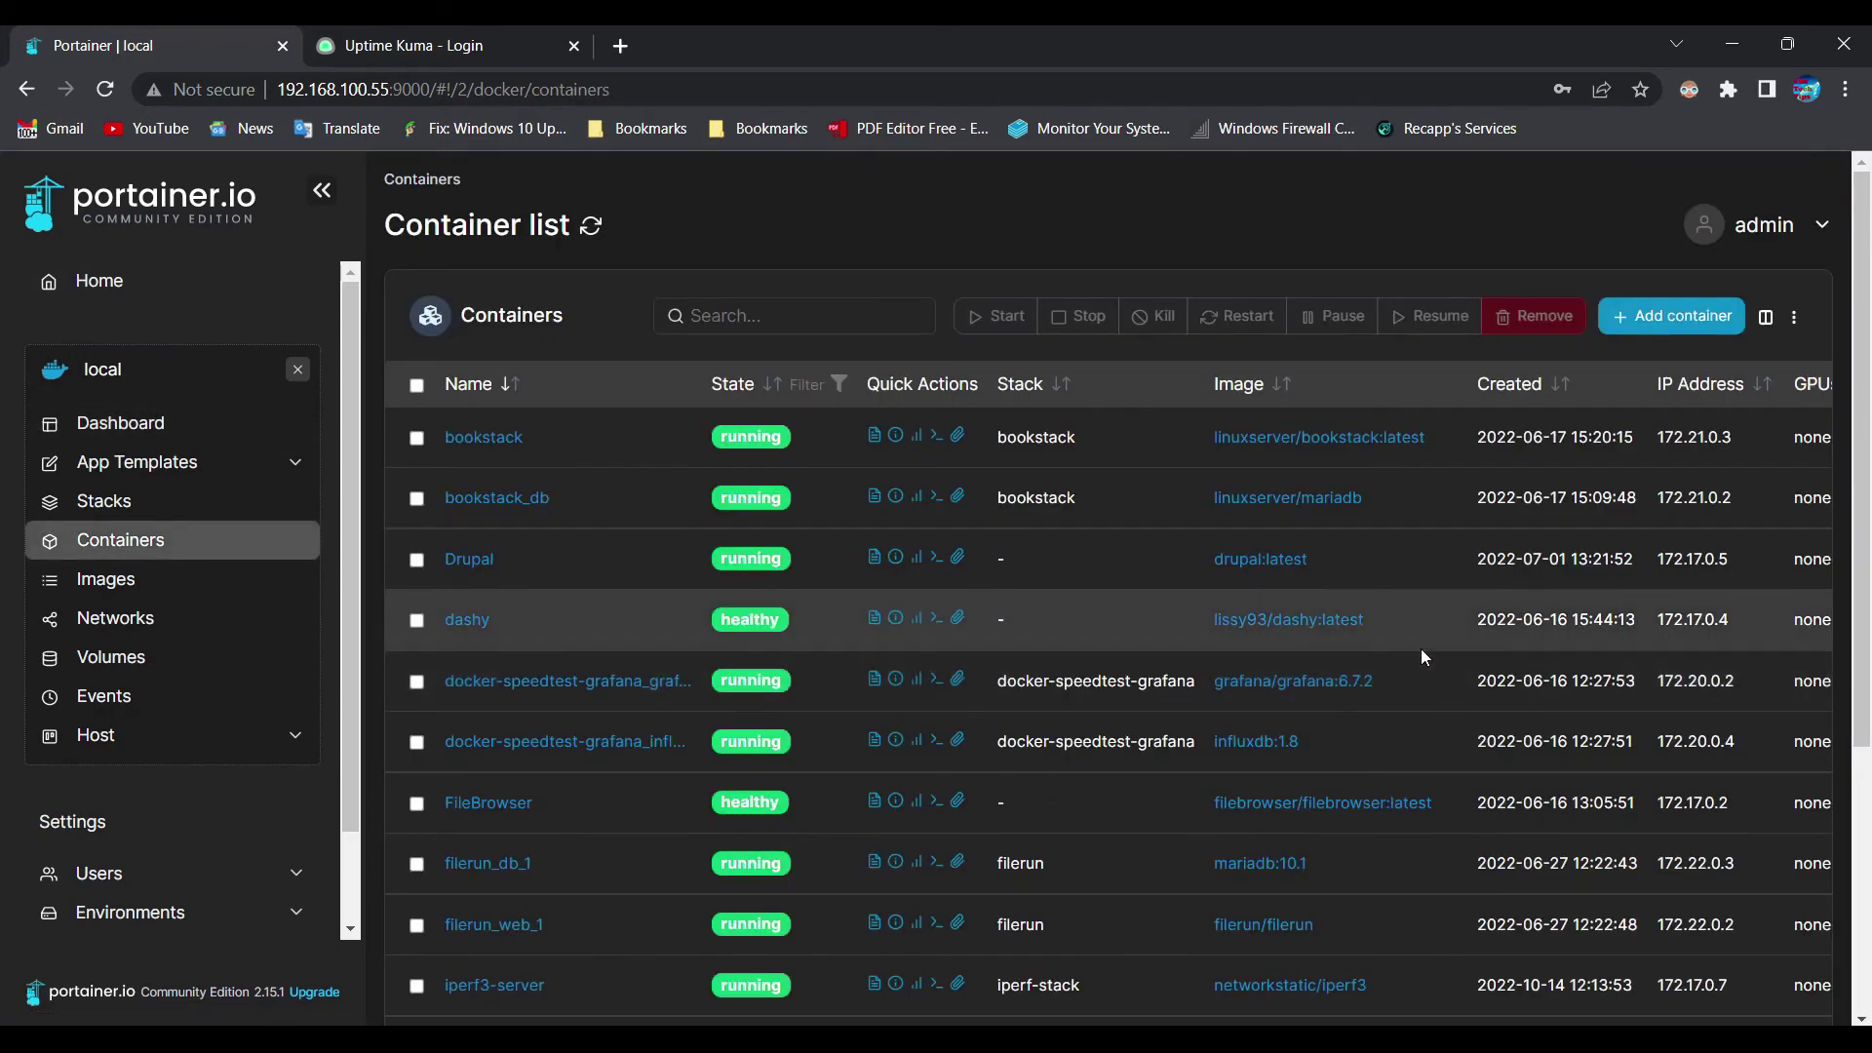
scroll(1359, 581, "down", 4)
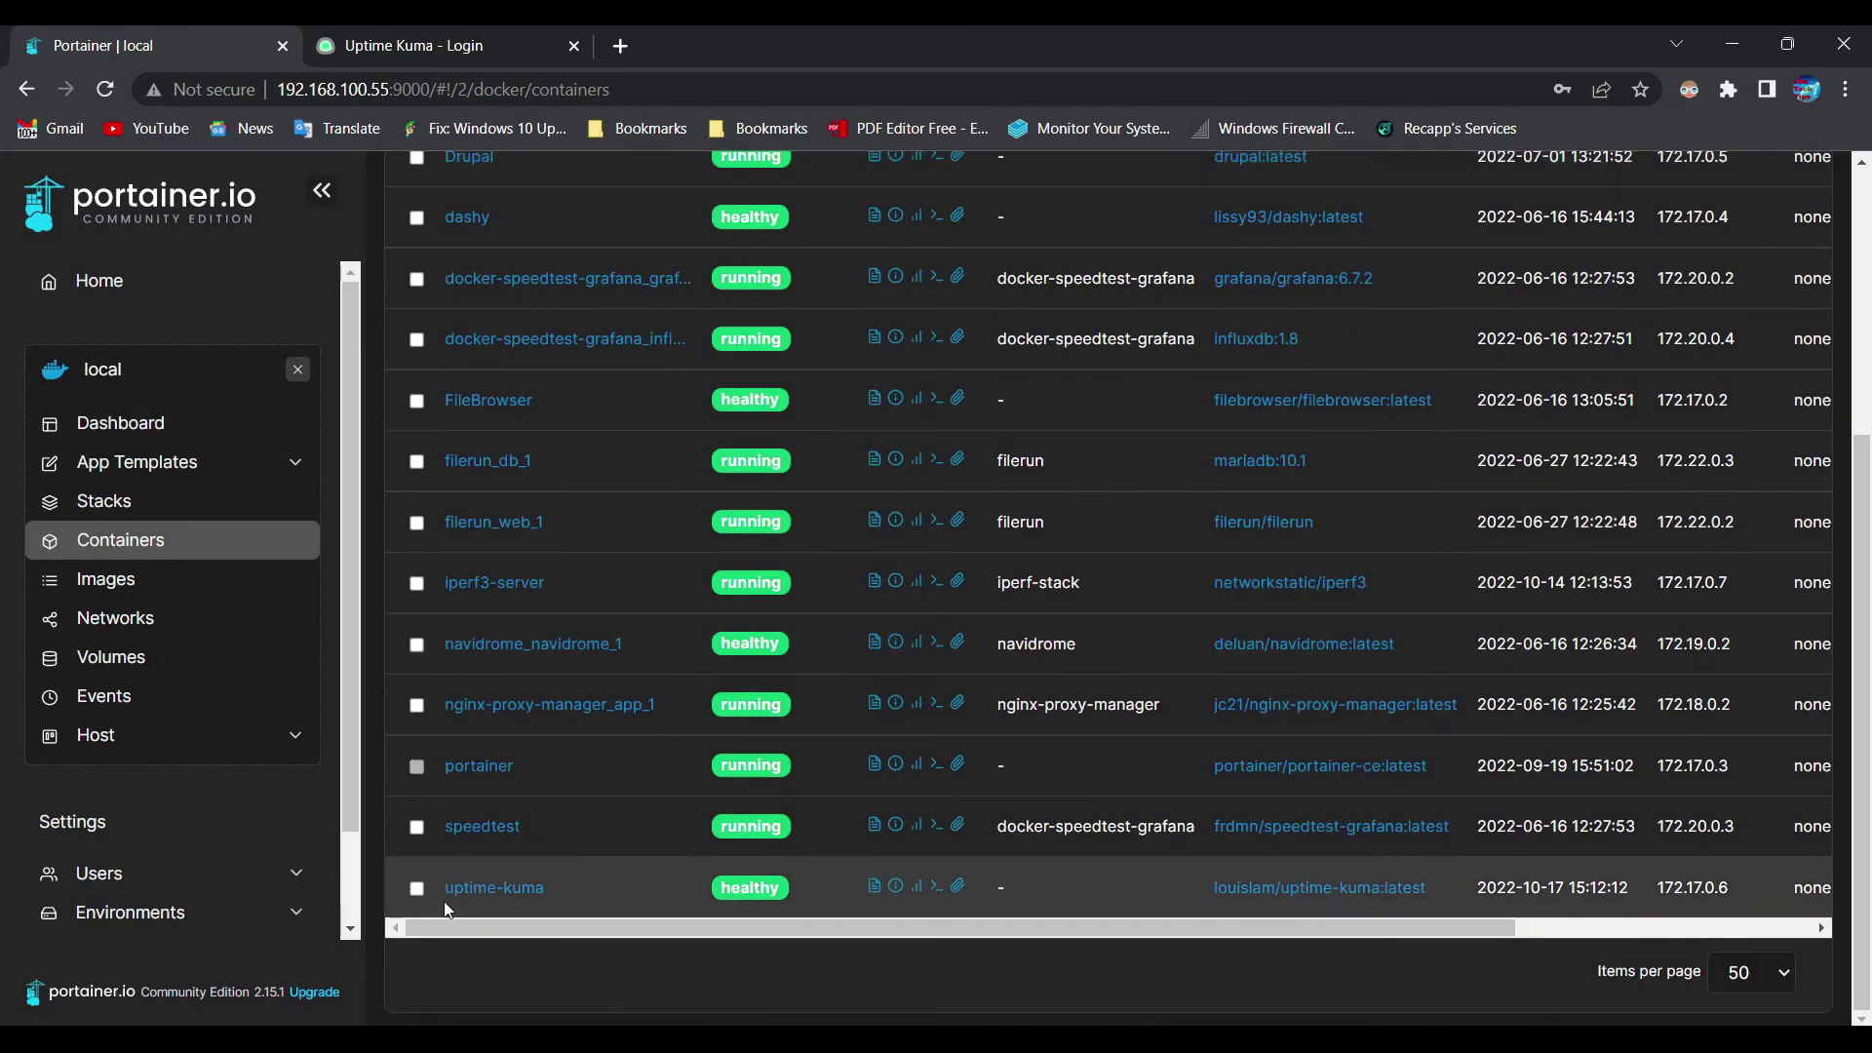
left_click(510, 889)
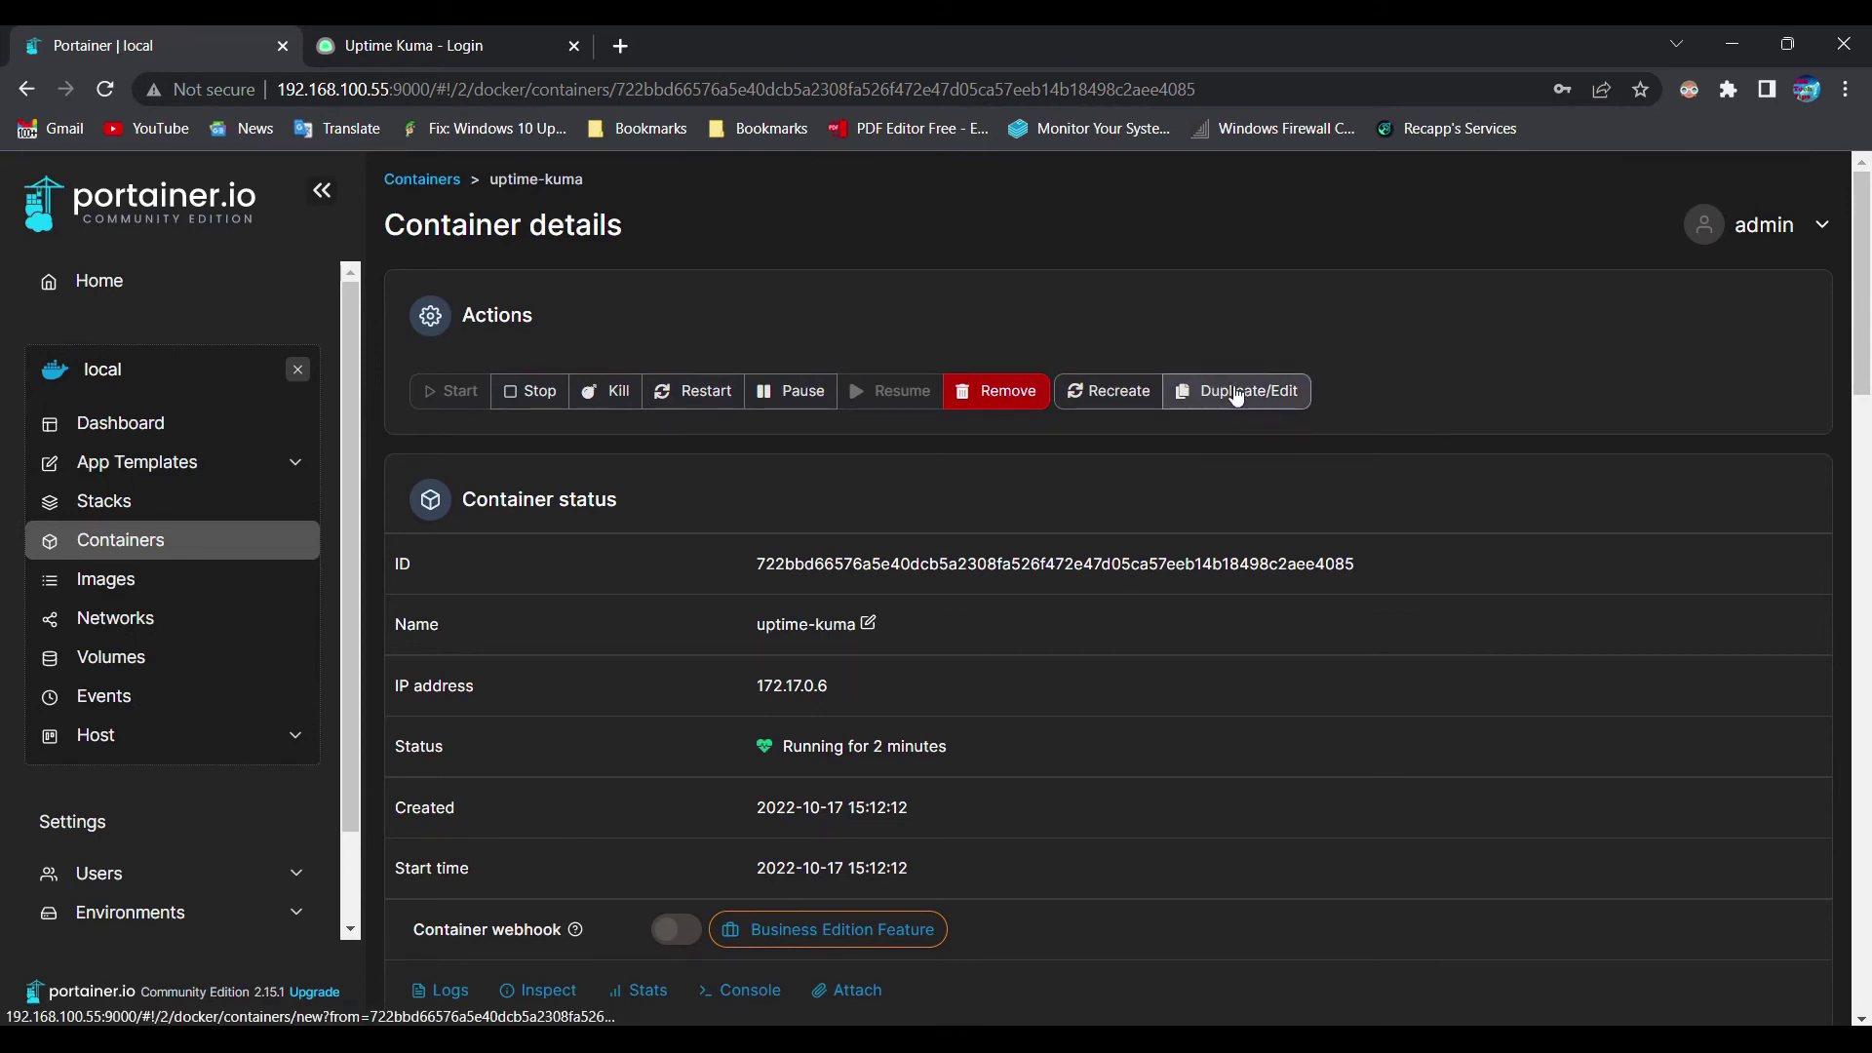
Duplicate/edit the container and add a volume with container path /var/run/docker.sock.
left_click(1236, 391)
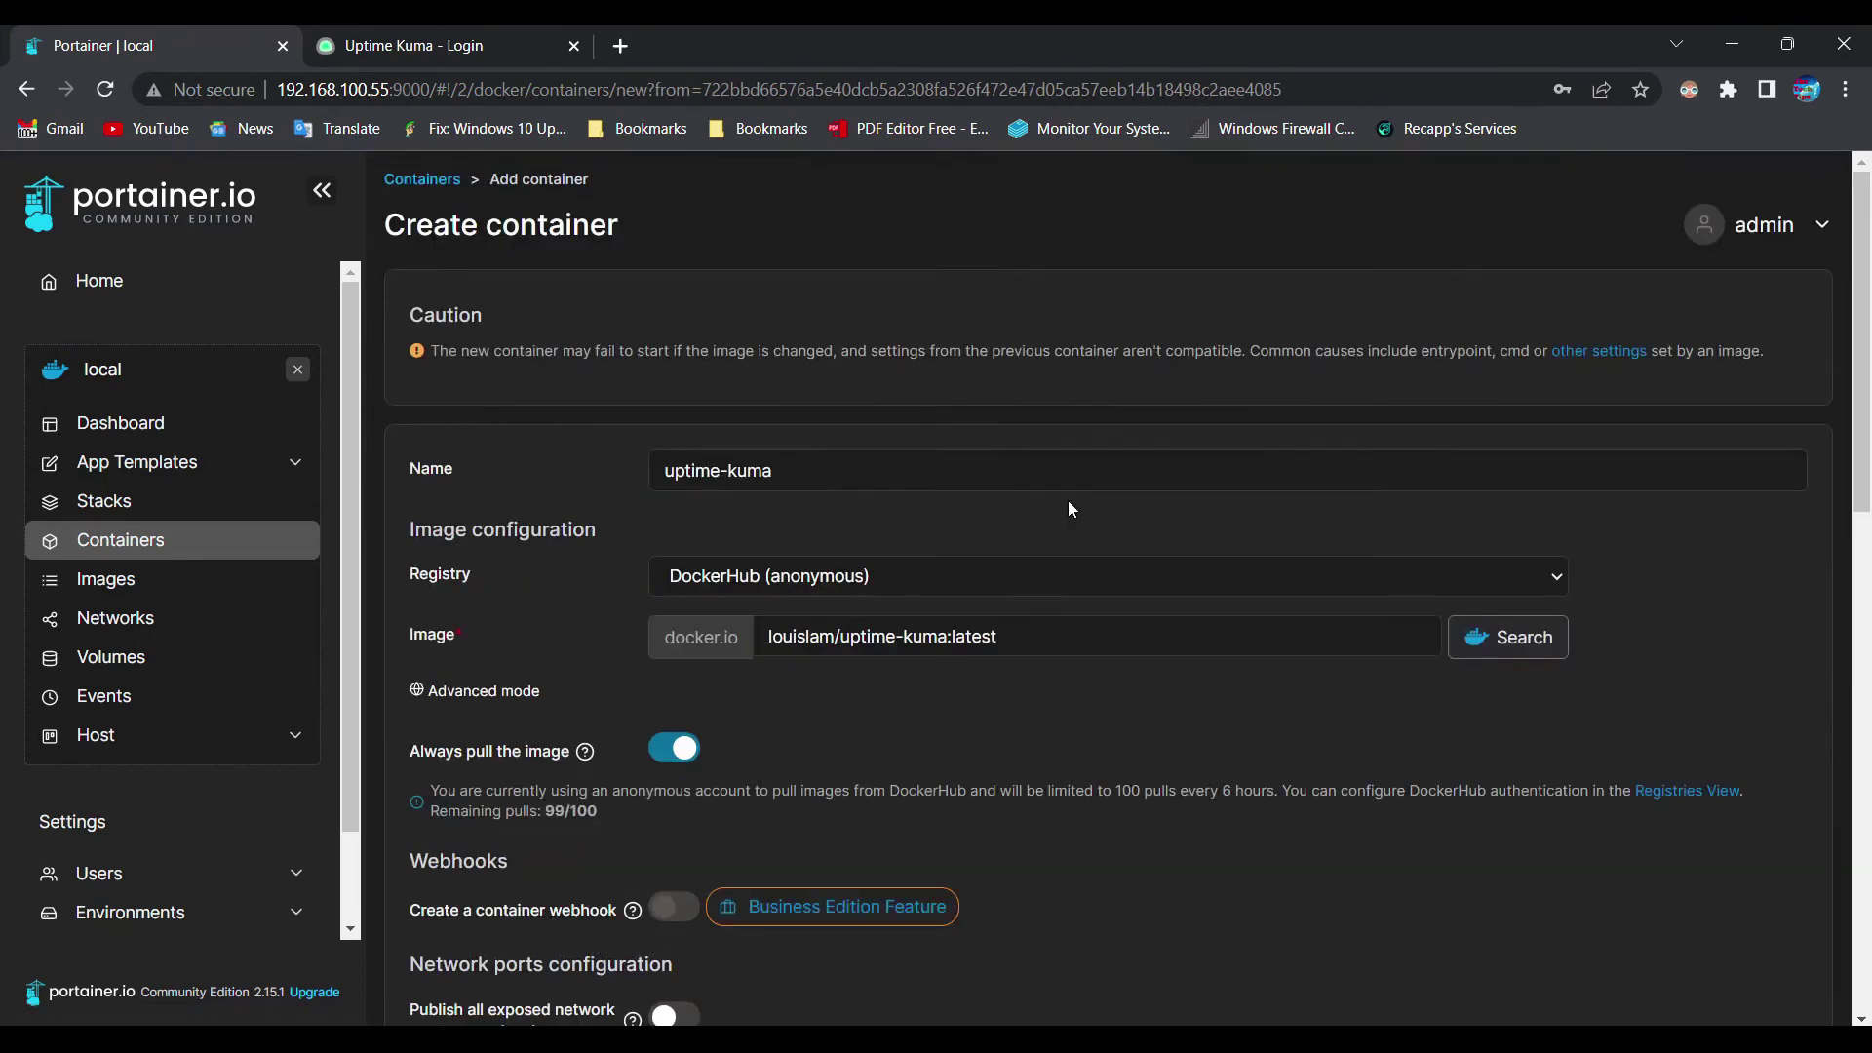
scroll(1069, 504, "down", 8)
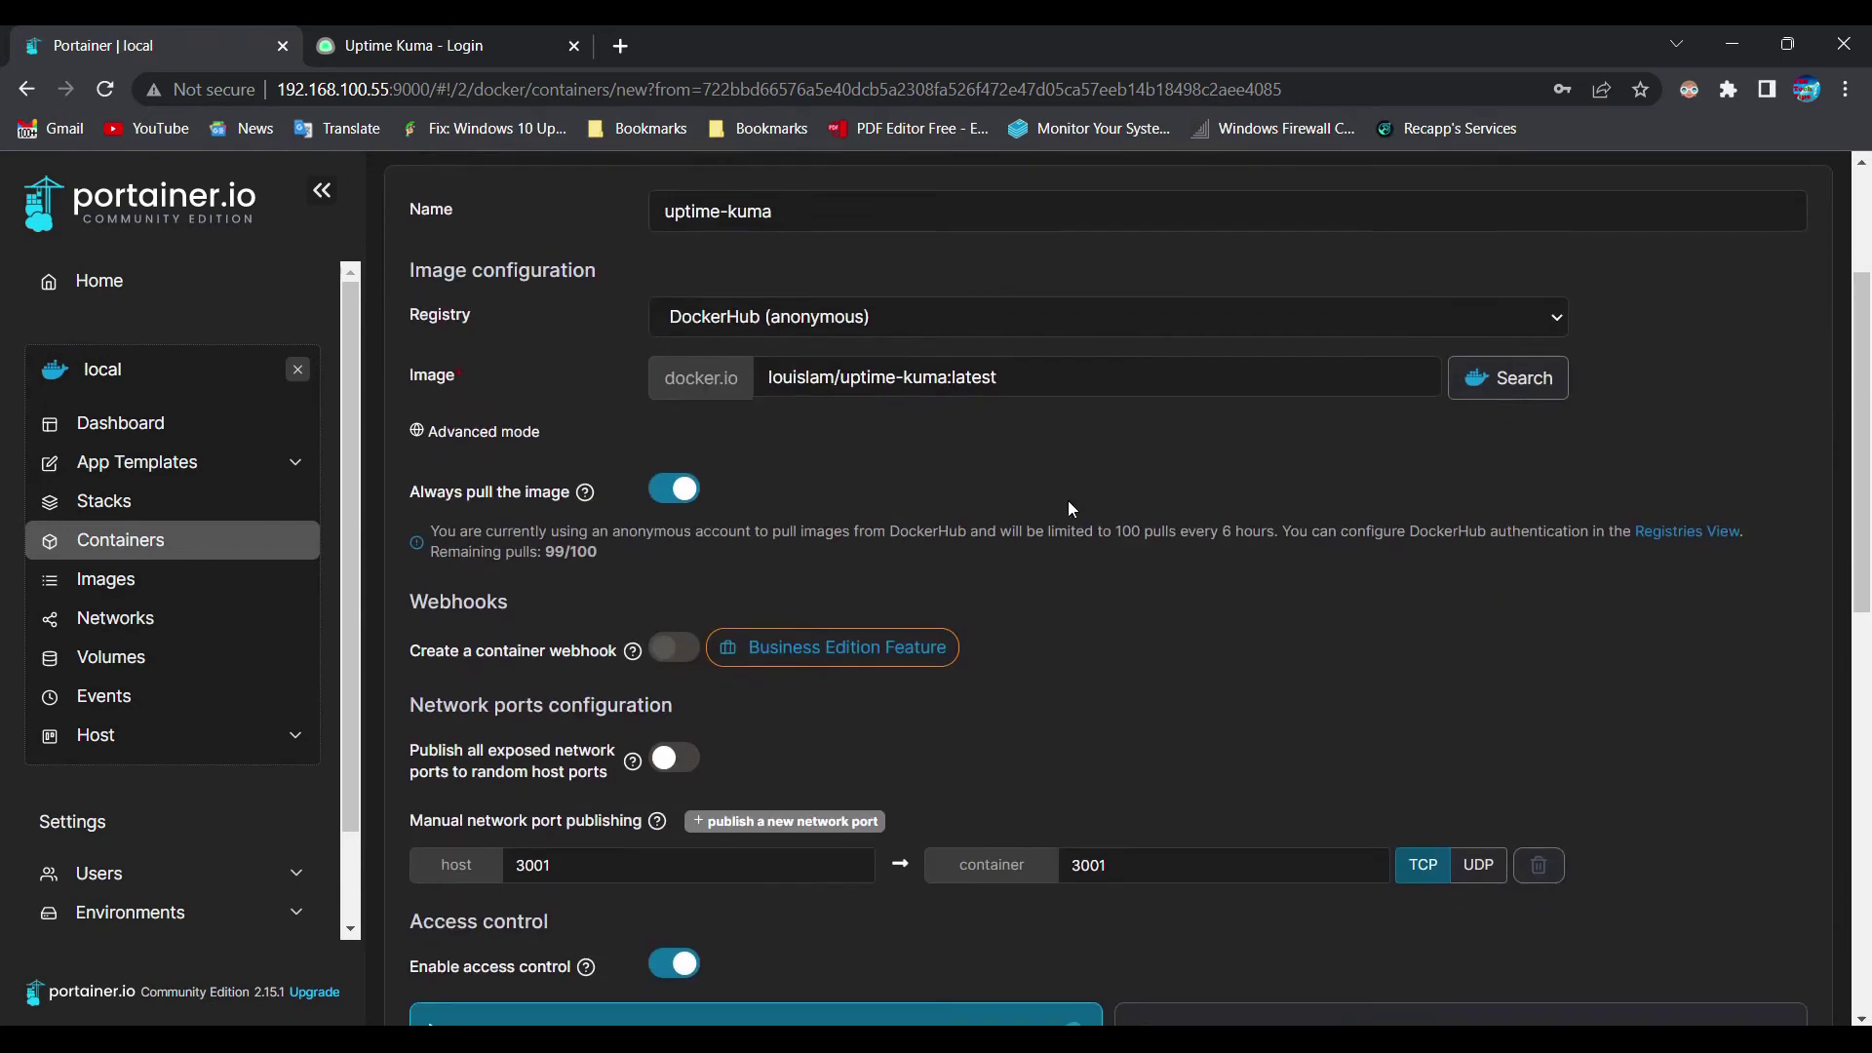
scroll(1067, 500, "down", 5)
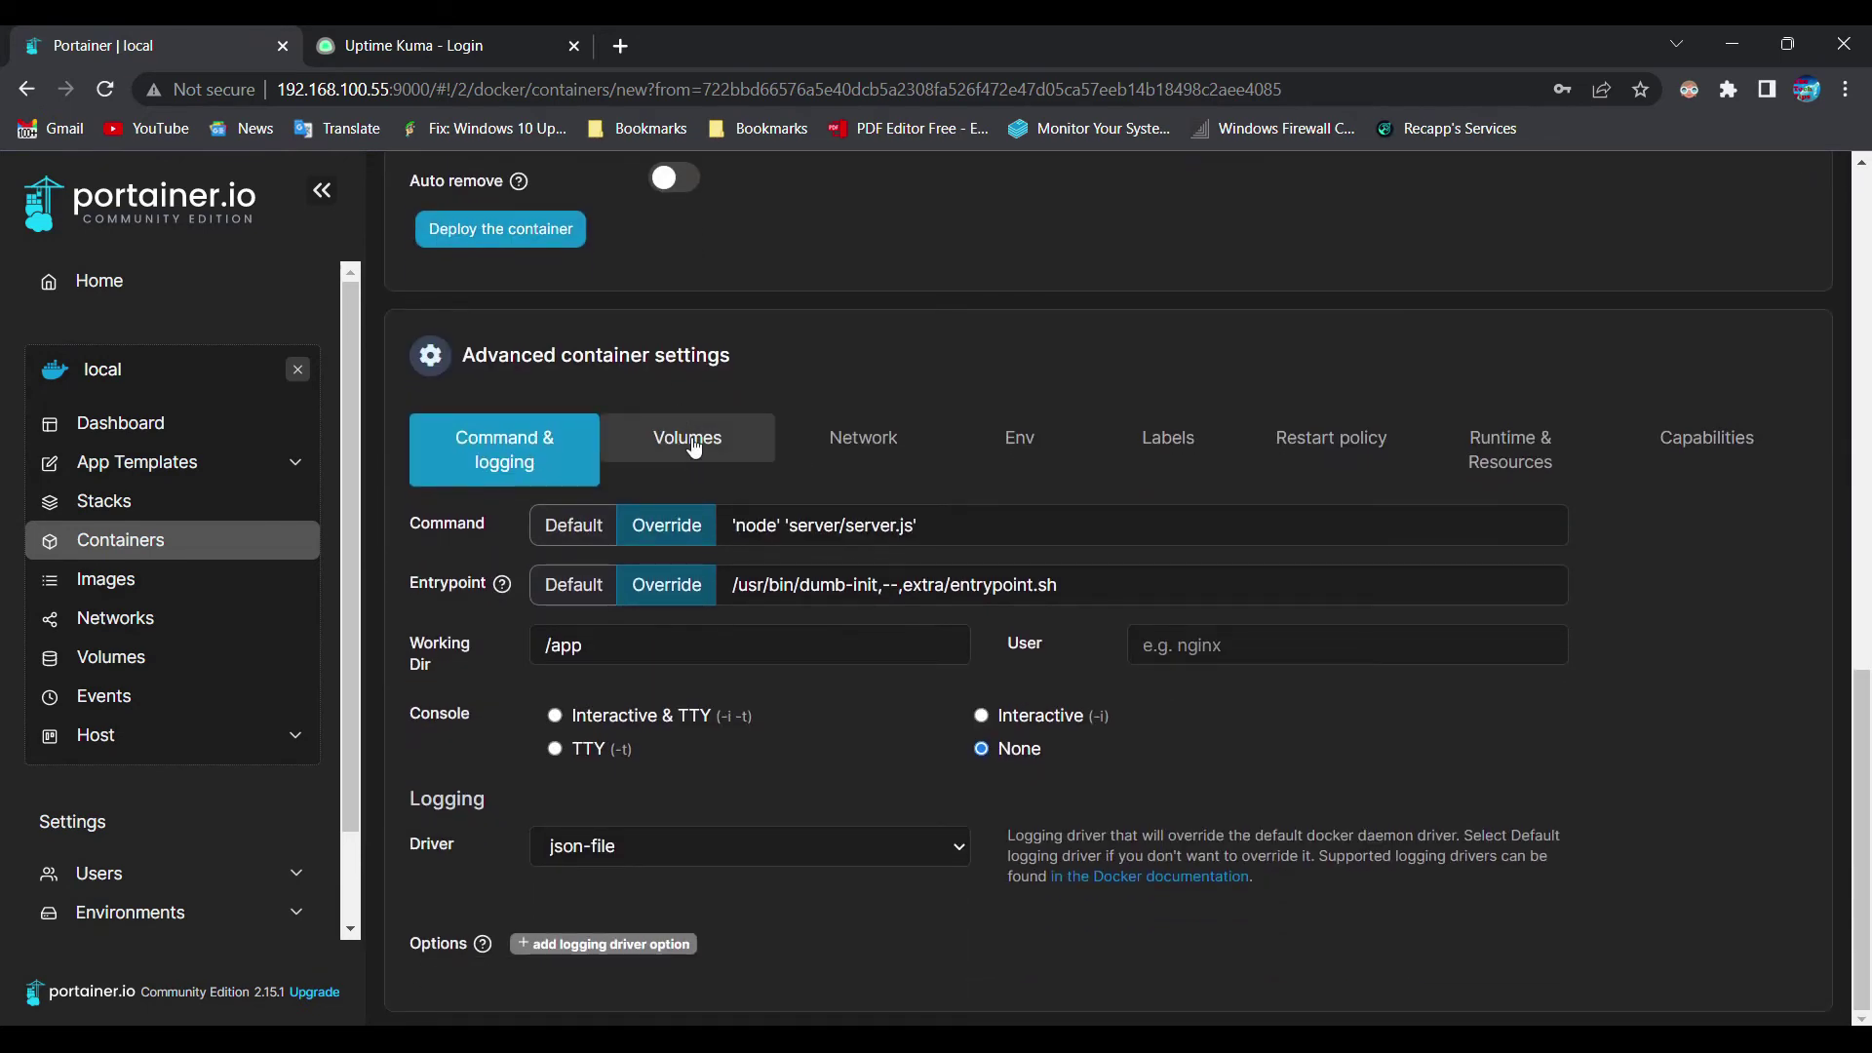
left_click(692, 440)
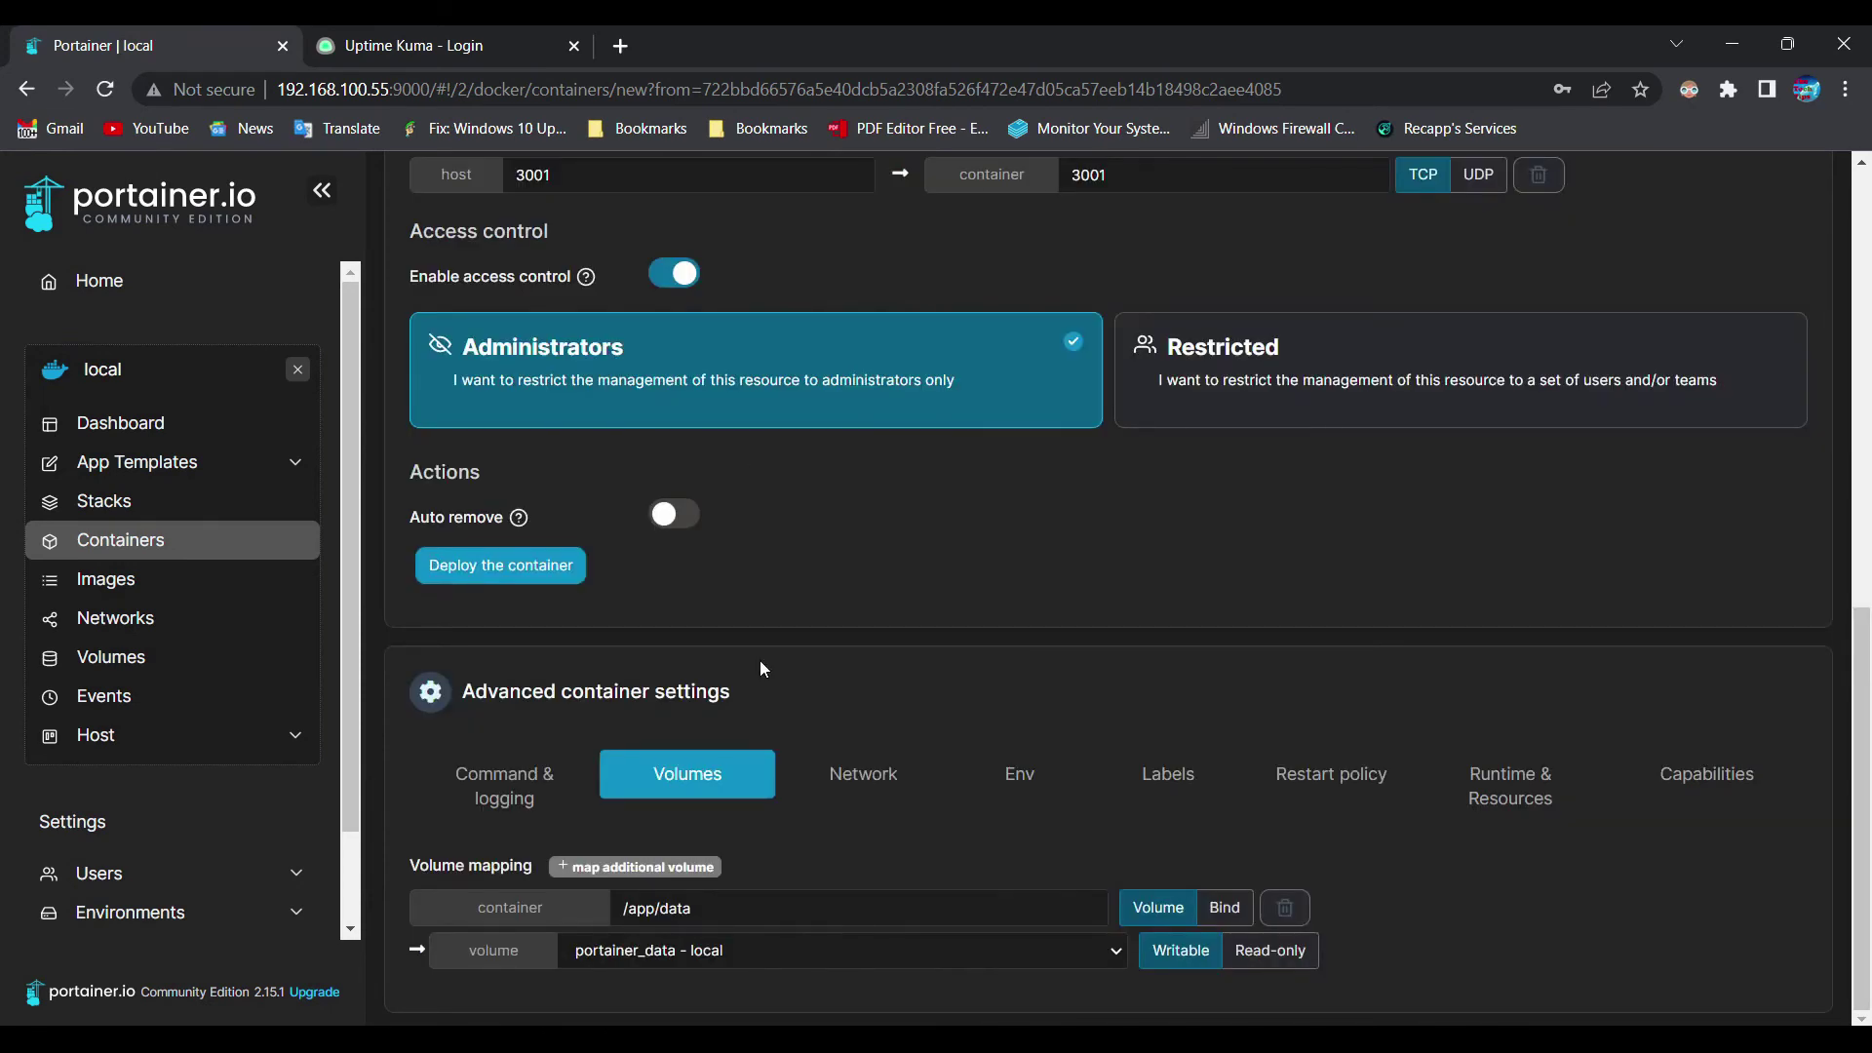
left_click(638, 868)
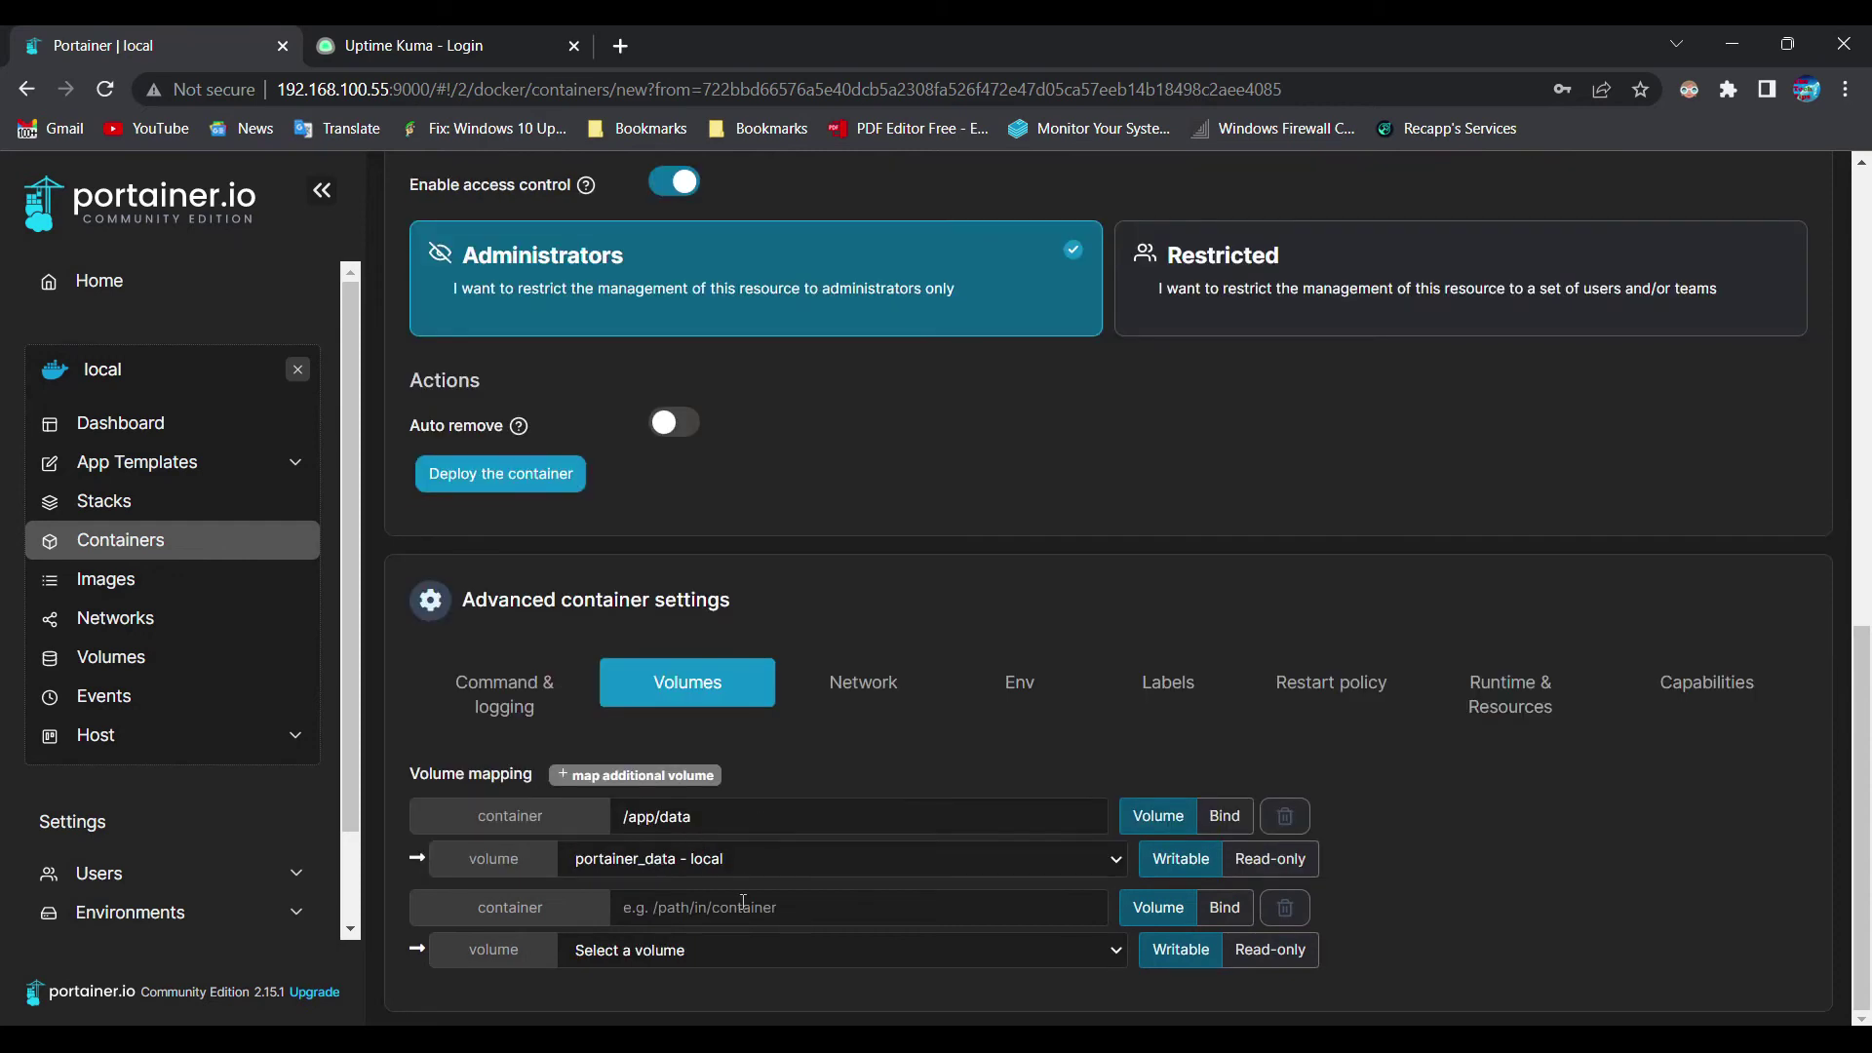
left_click(657, 903)
type("/var/run/docker.sock")
left_click(890, 891)
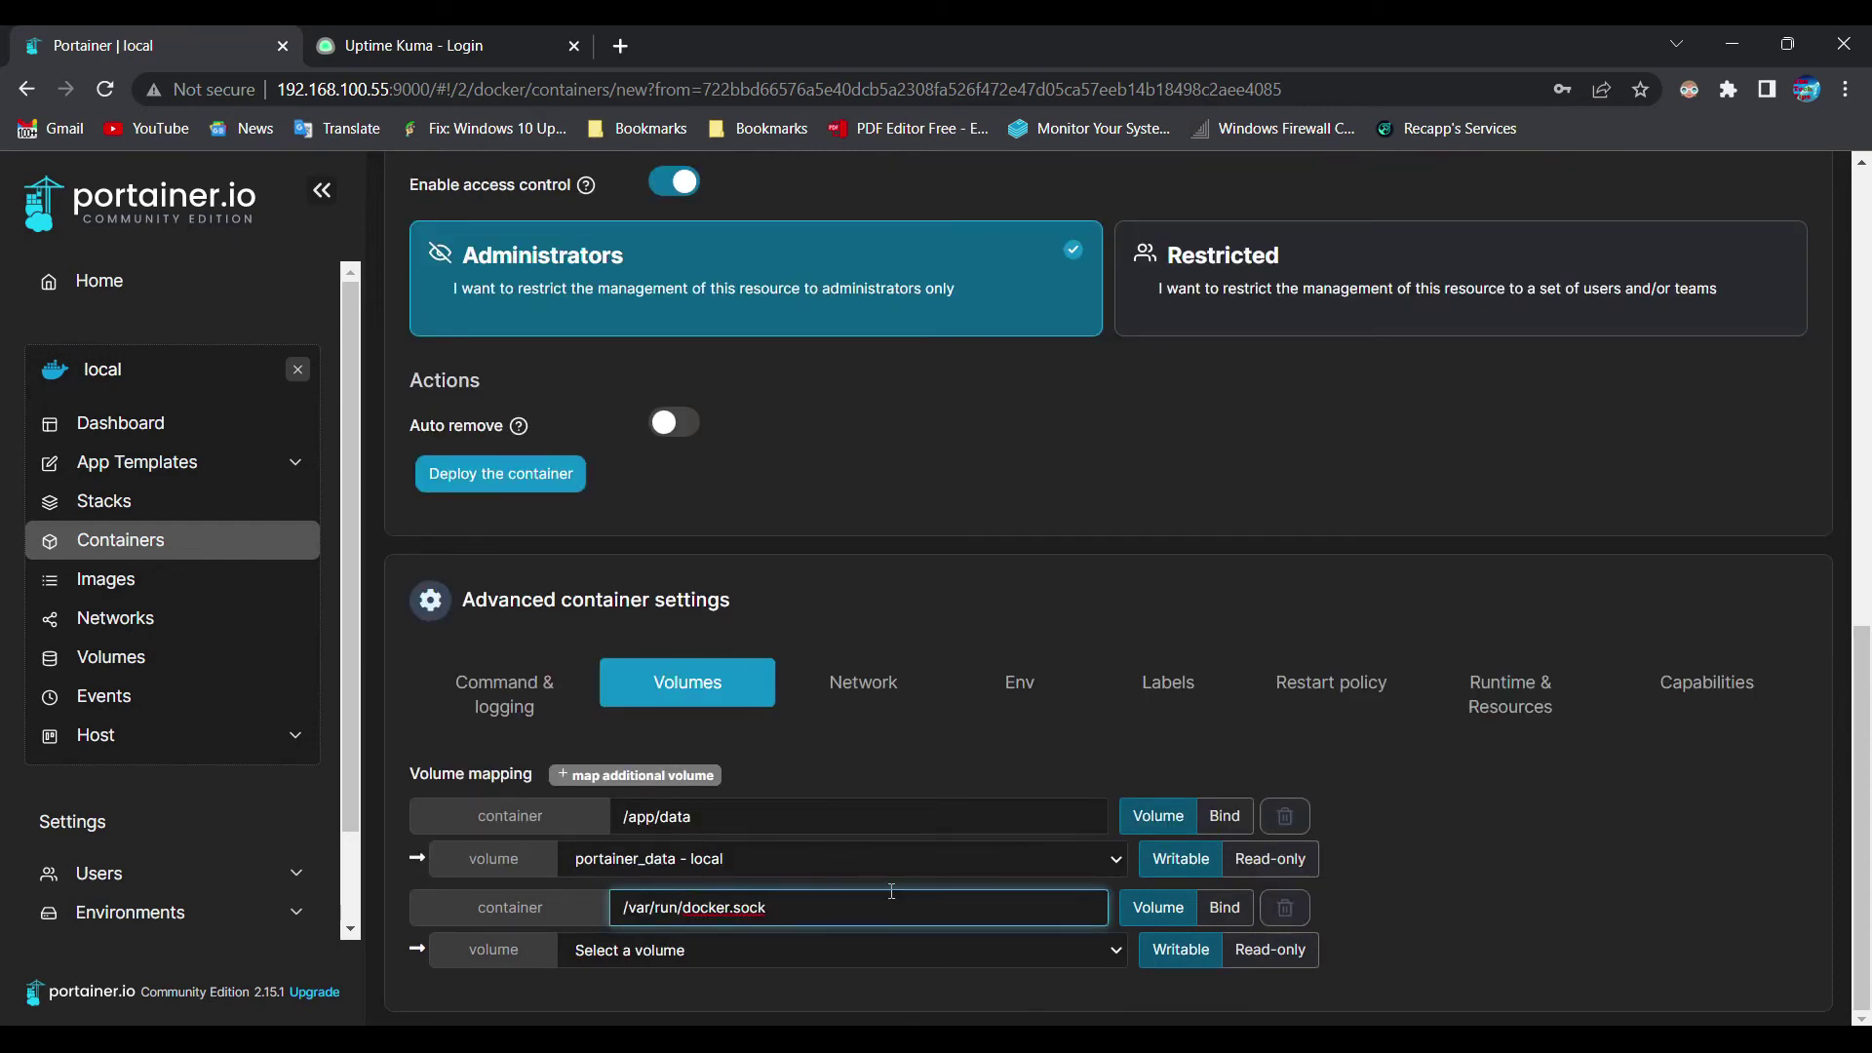
Bind it to host path /var/run/docker.sock, then deploy and replace the container.
left_click(1220, 907)
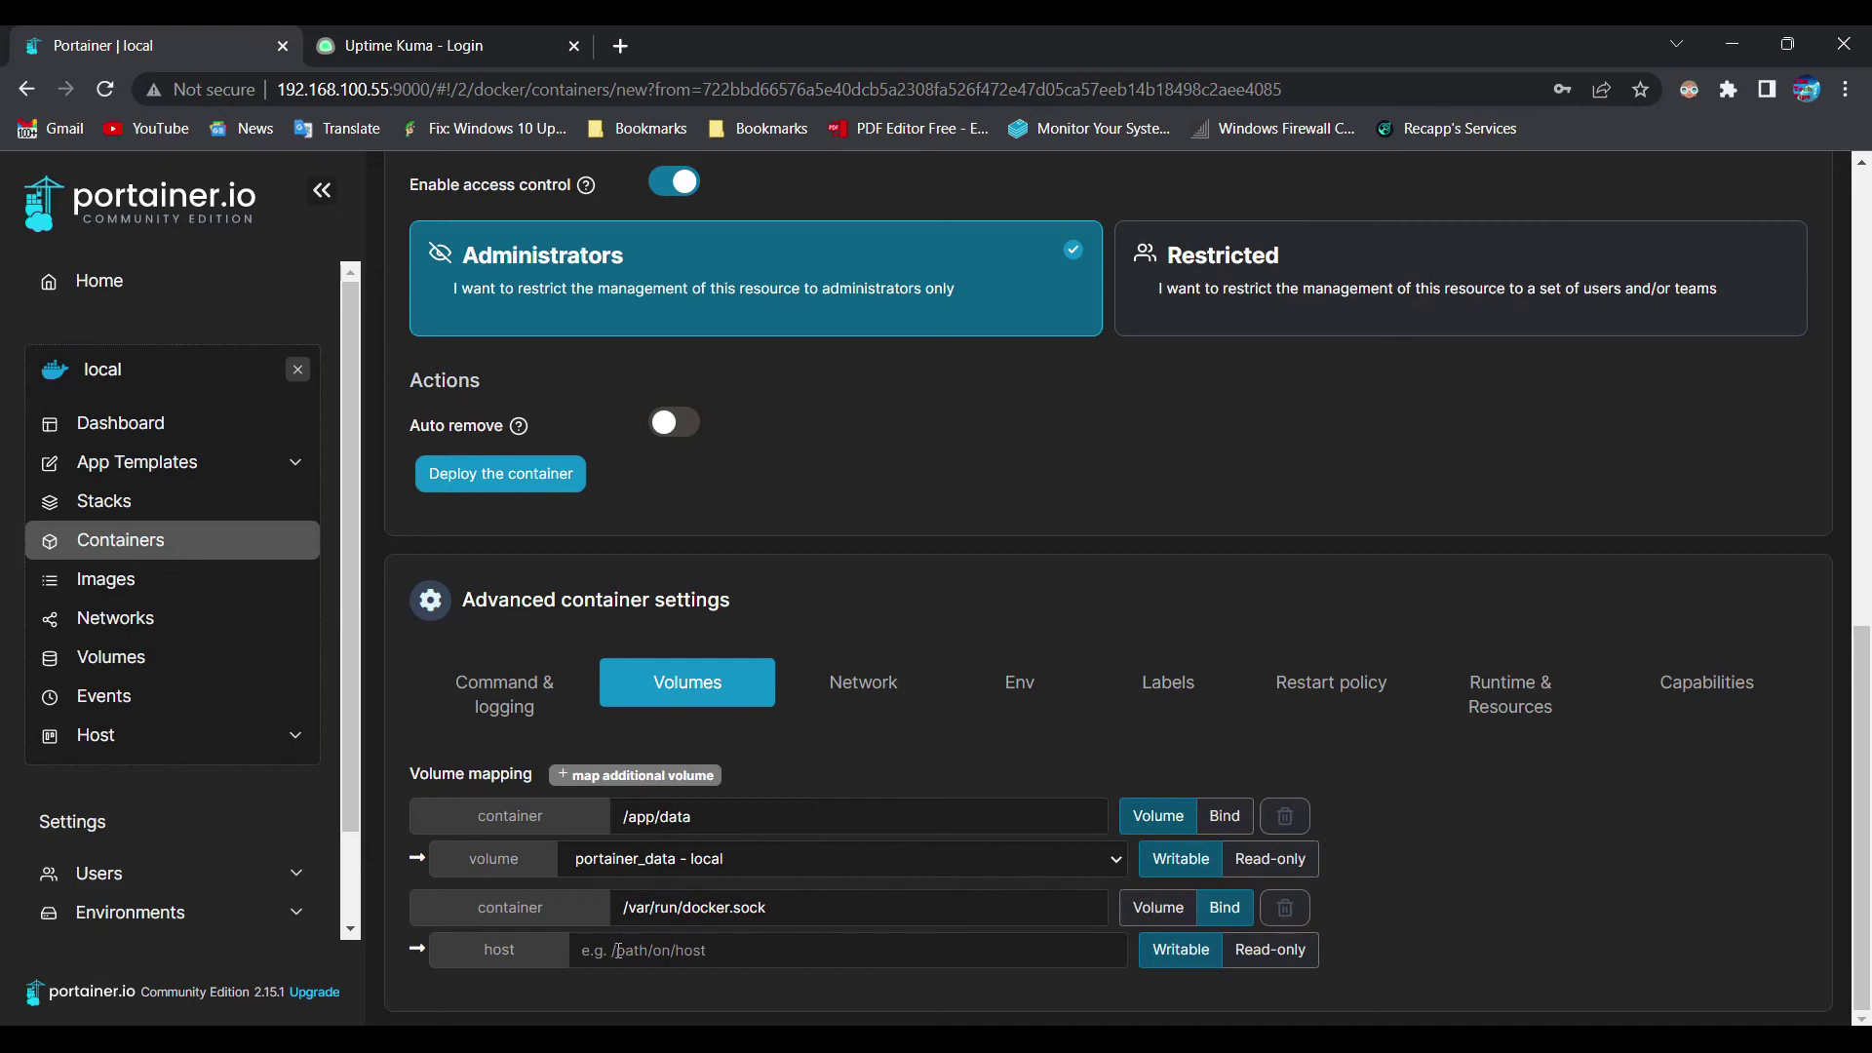
left_click(631, 951)
type("/var/run/docker.sock")
left_click(673, 908)
left_click(502, 477)
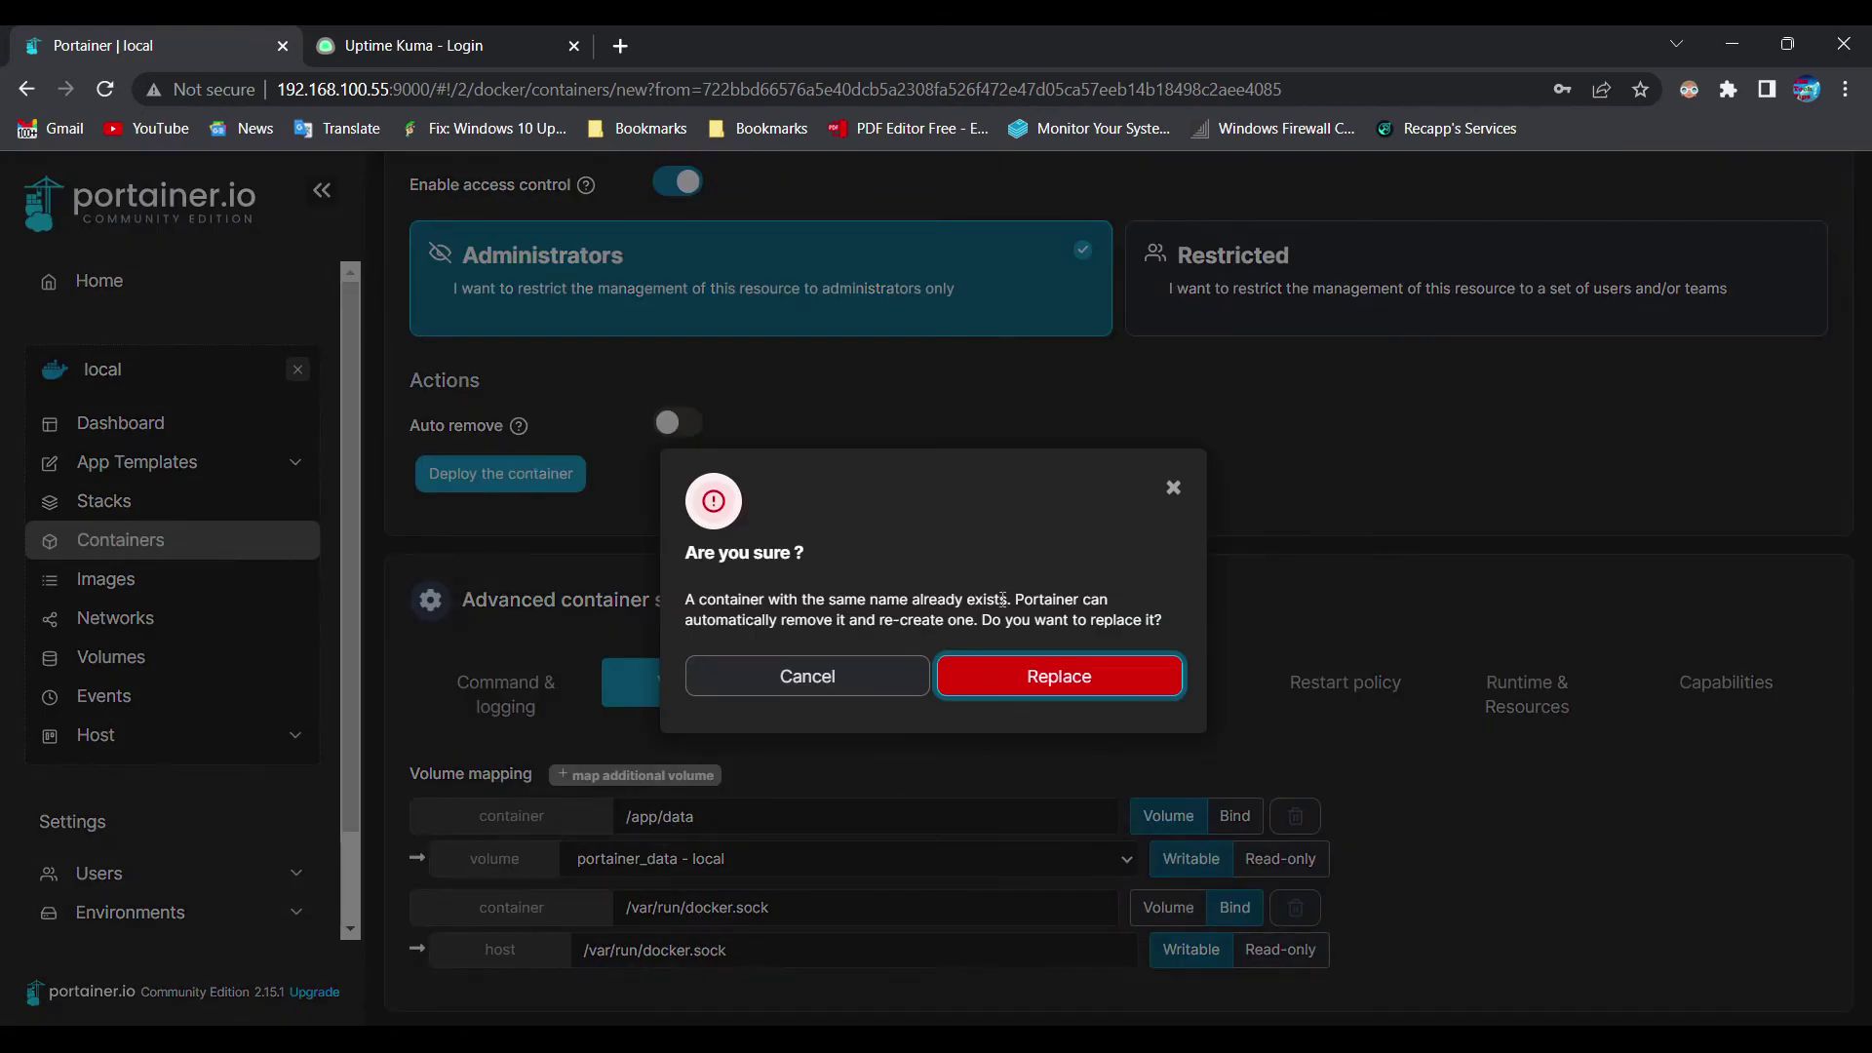
left_click(1065, 674)
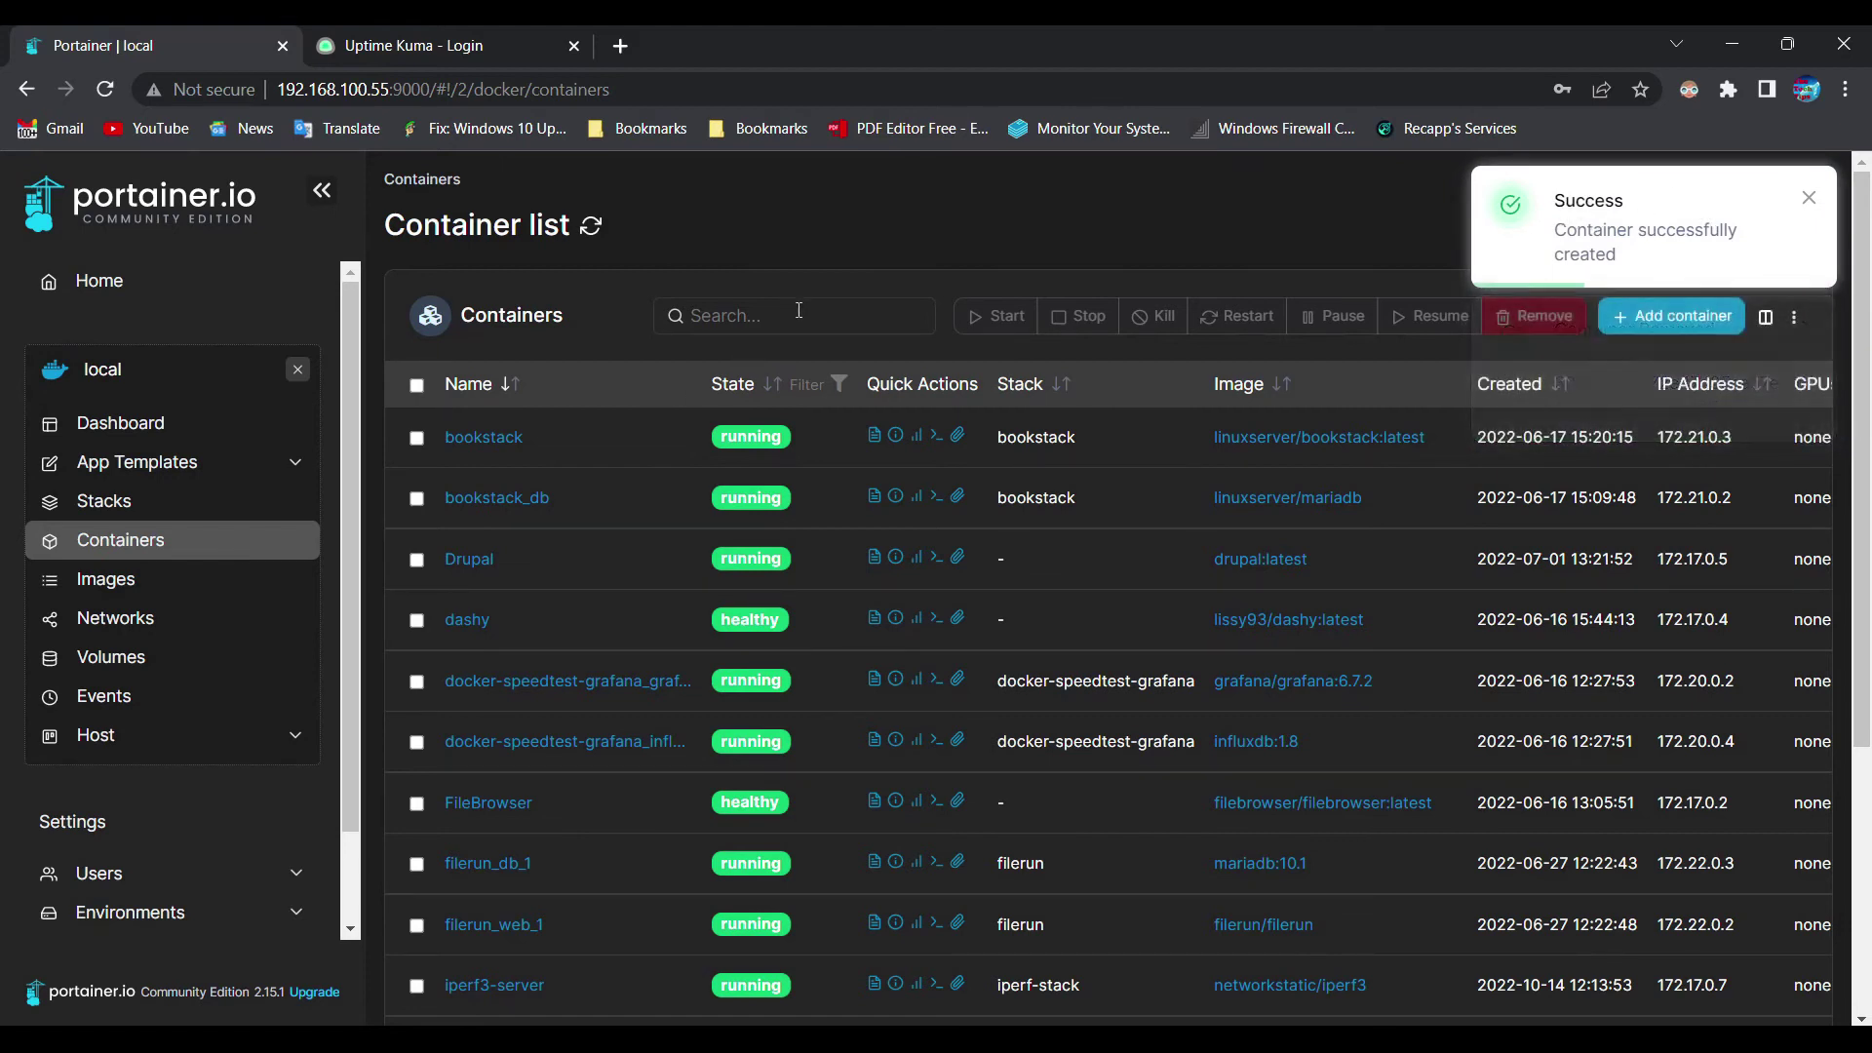
Log in to Uptime Kuma using the saved credentials.
left_click(465, 46)
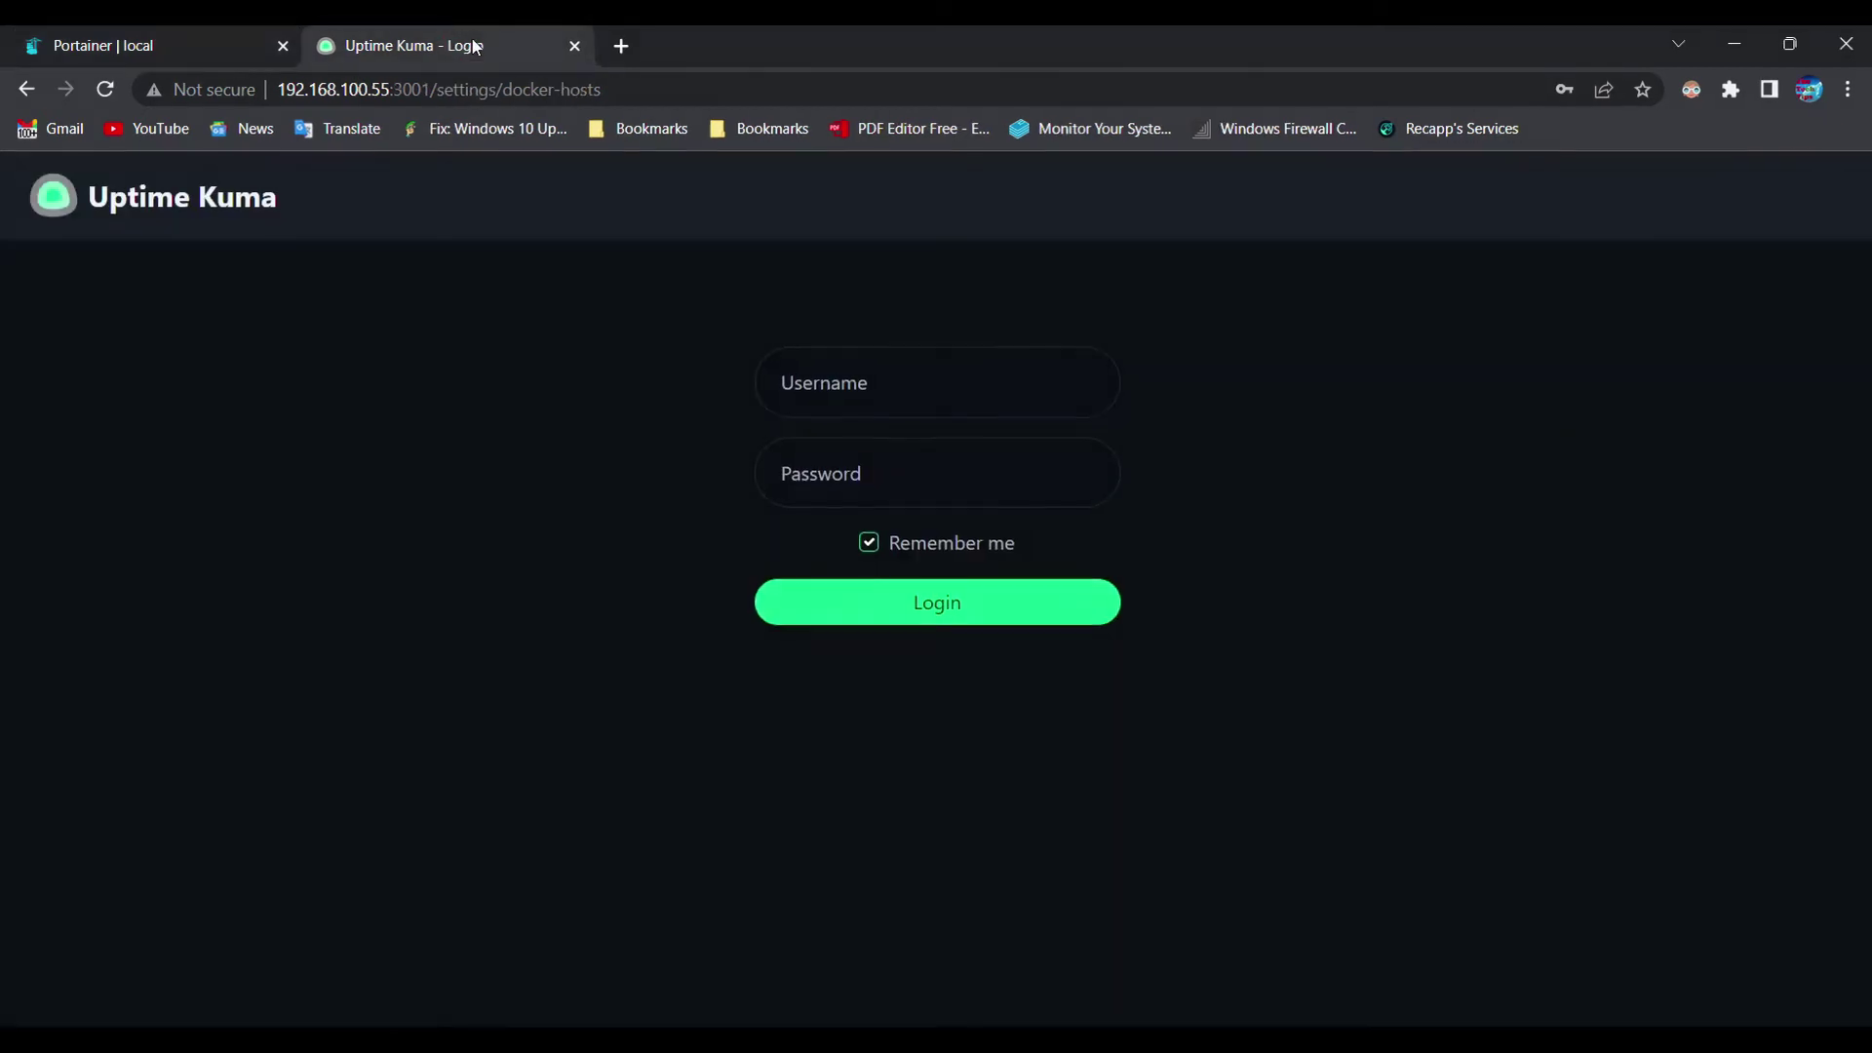
left_click(559, 98)
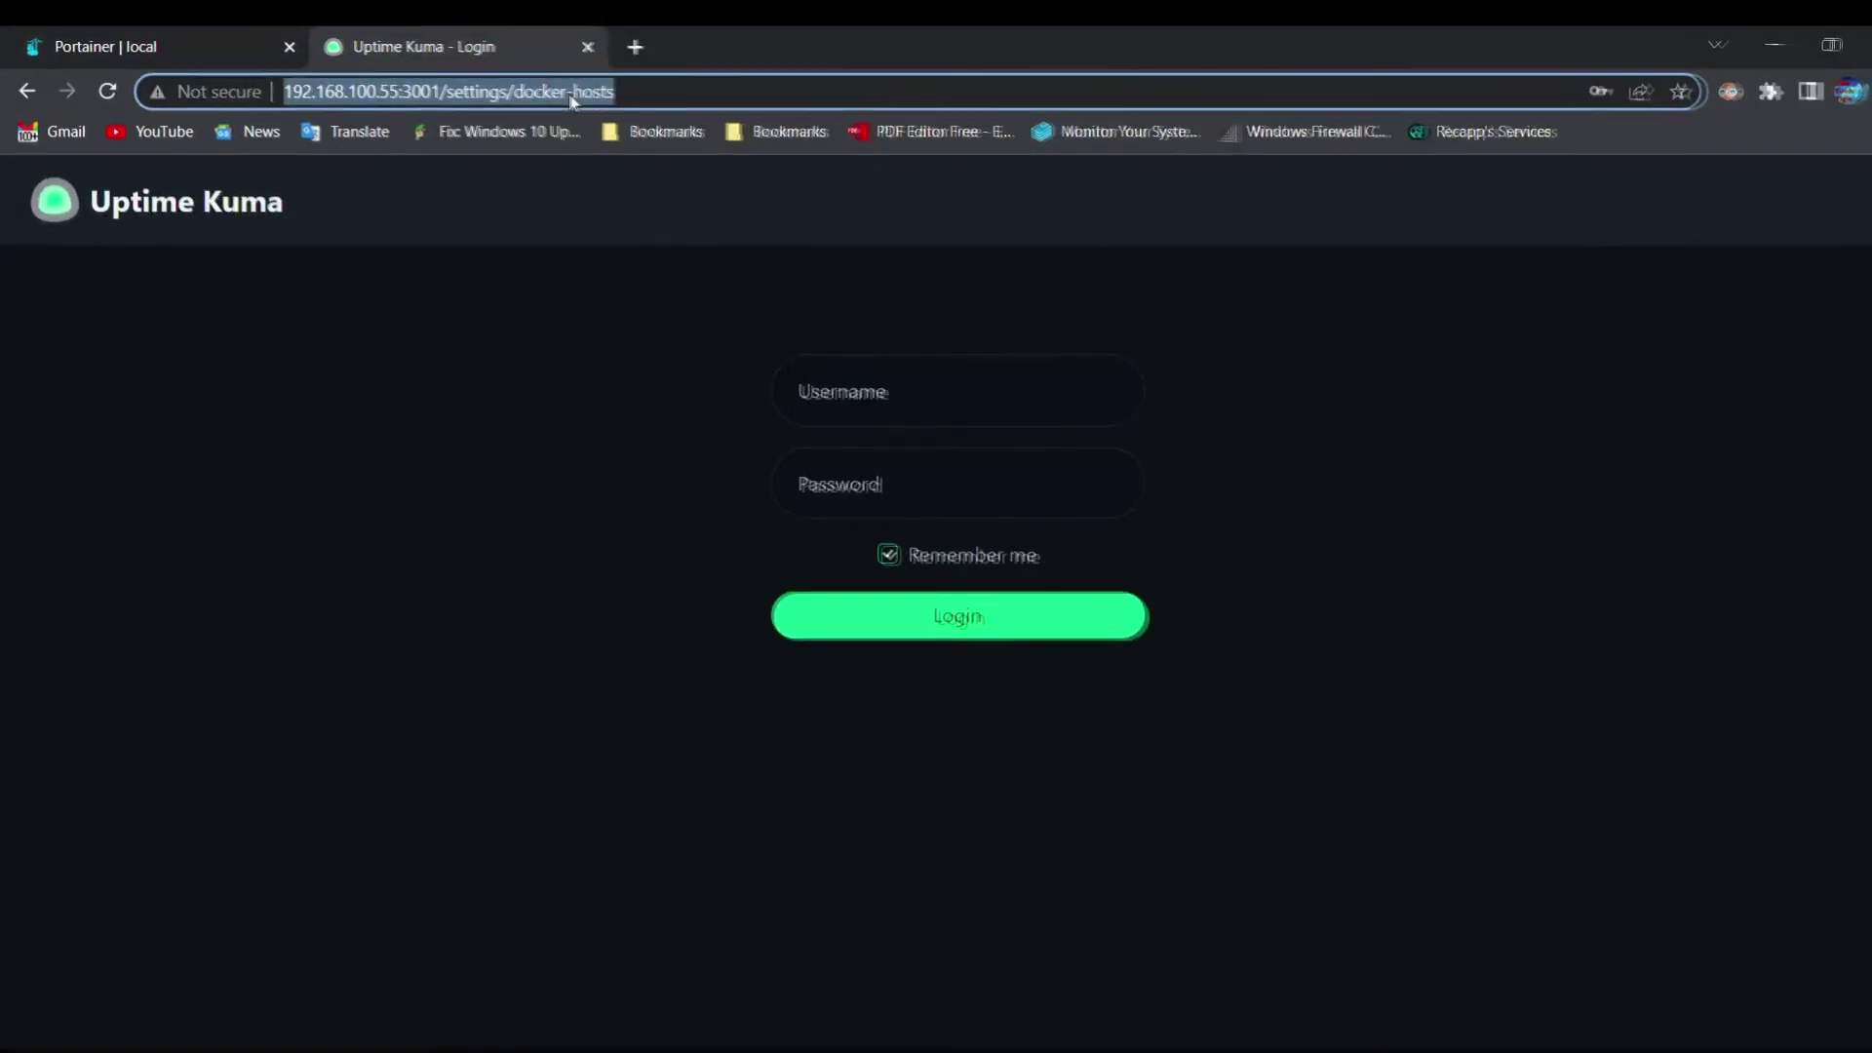
key("Escape")
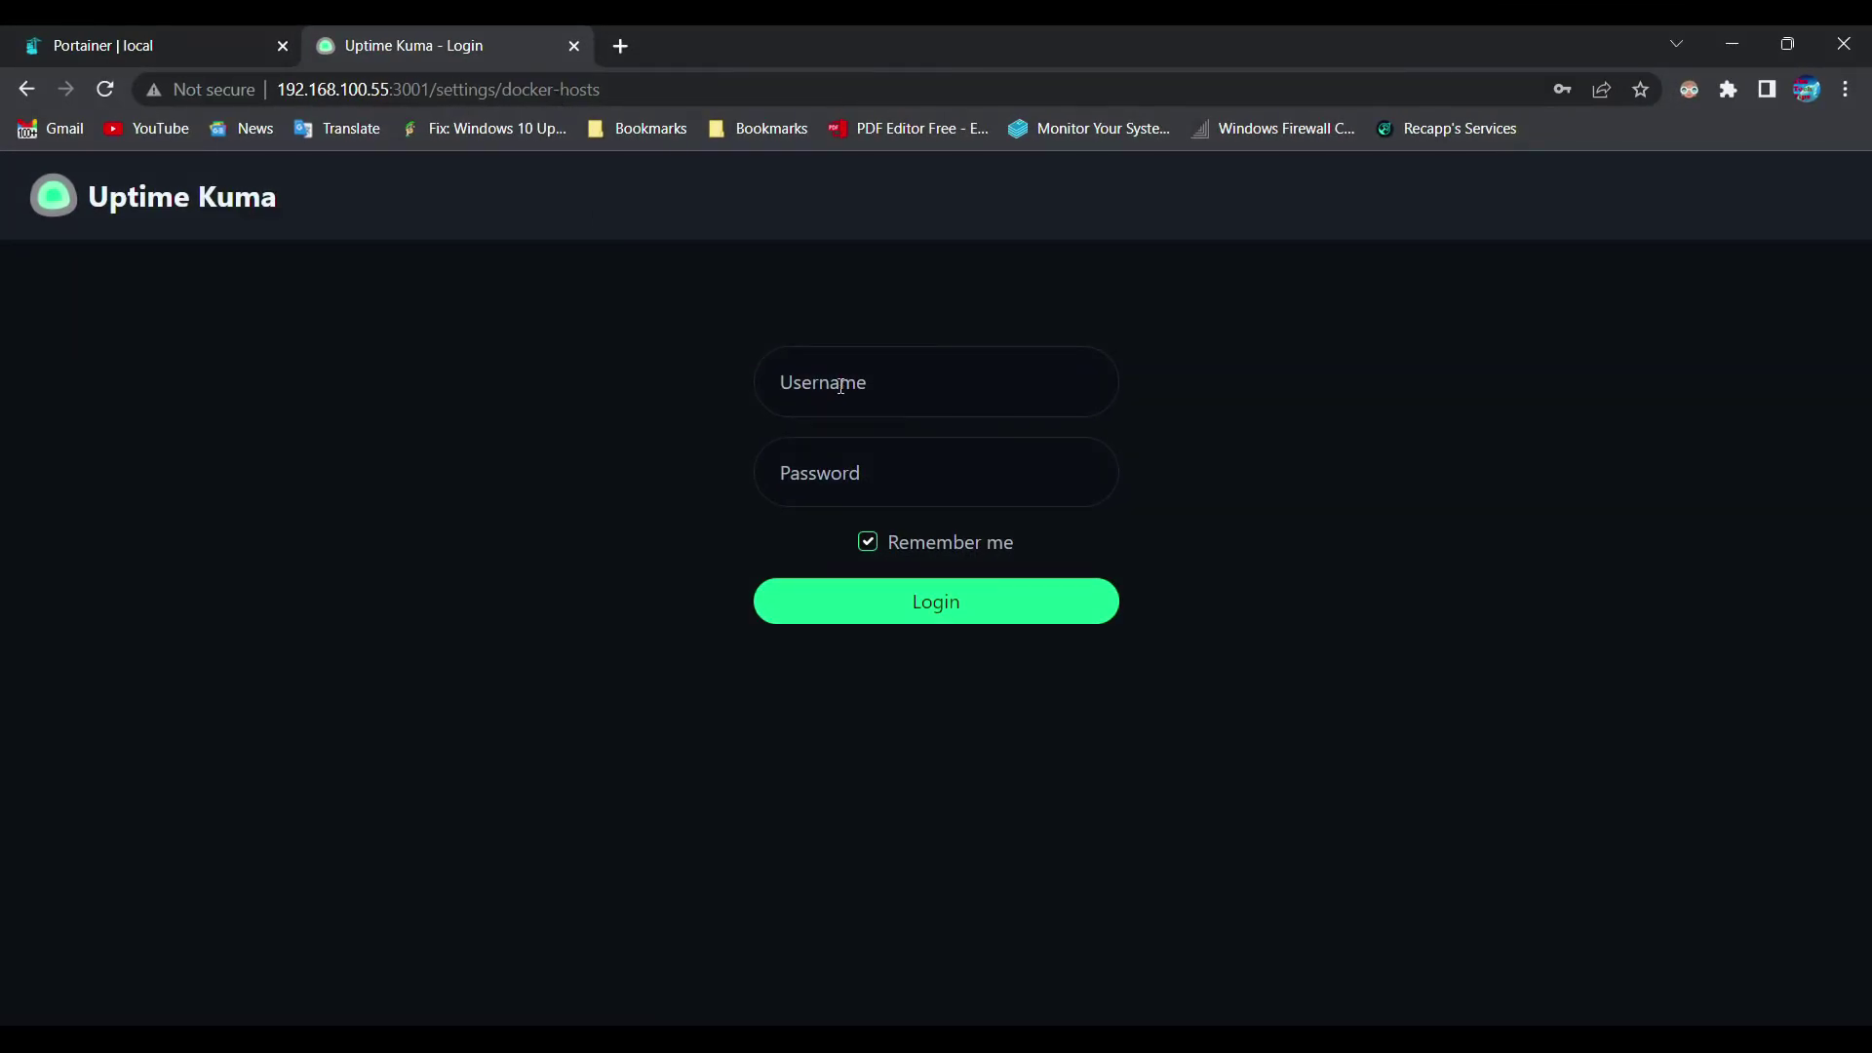
left_click(840, 386)
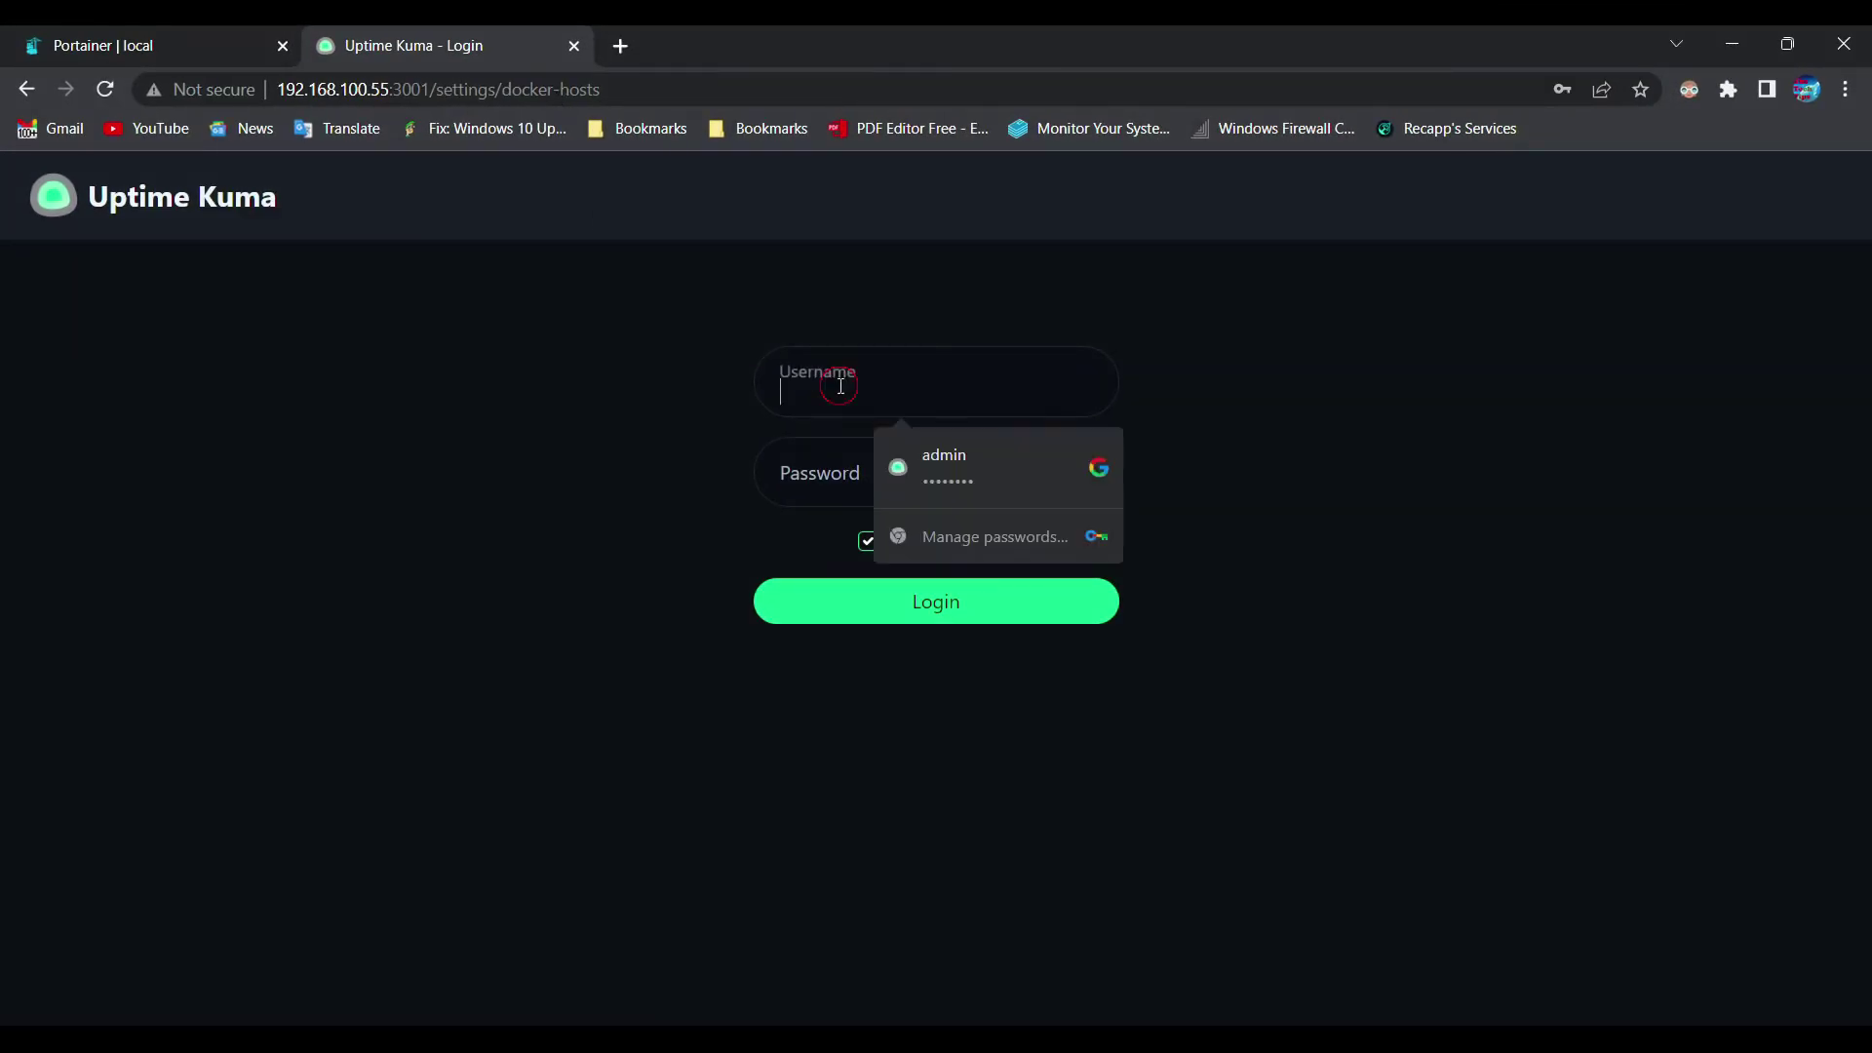
left_click(1004, 477)
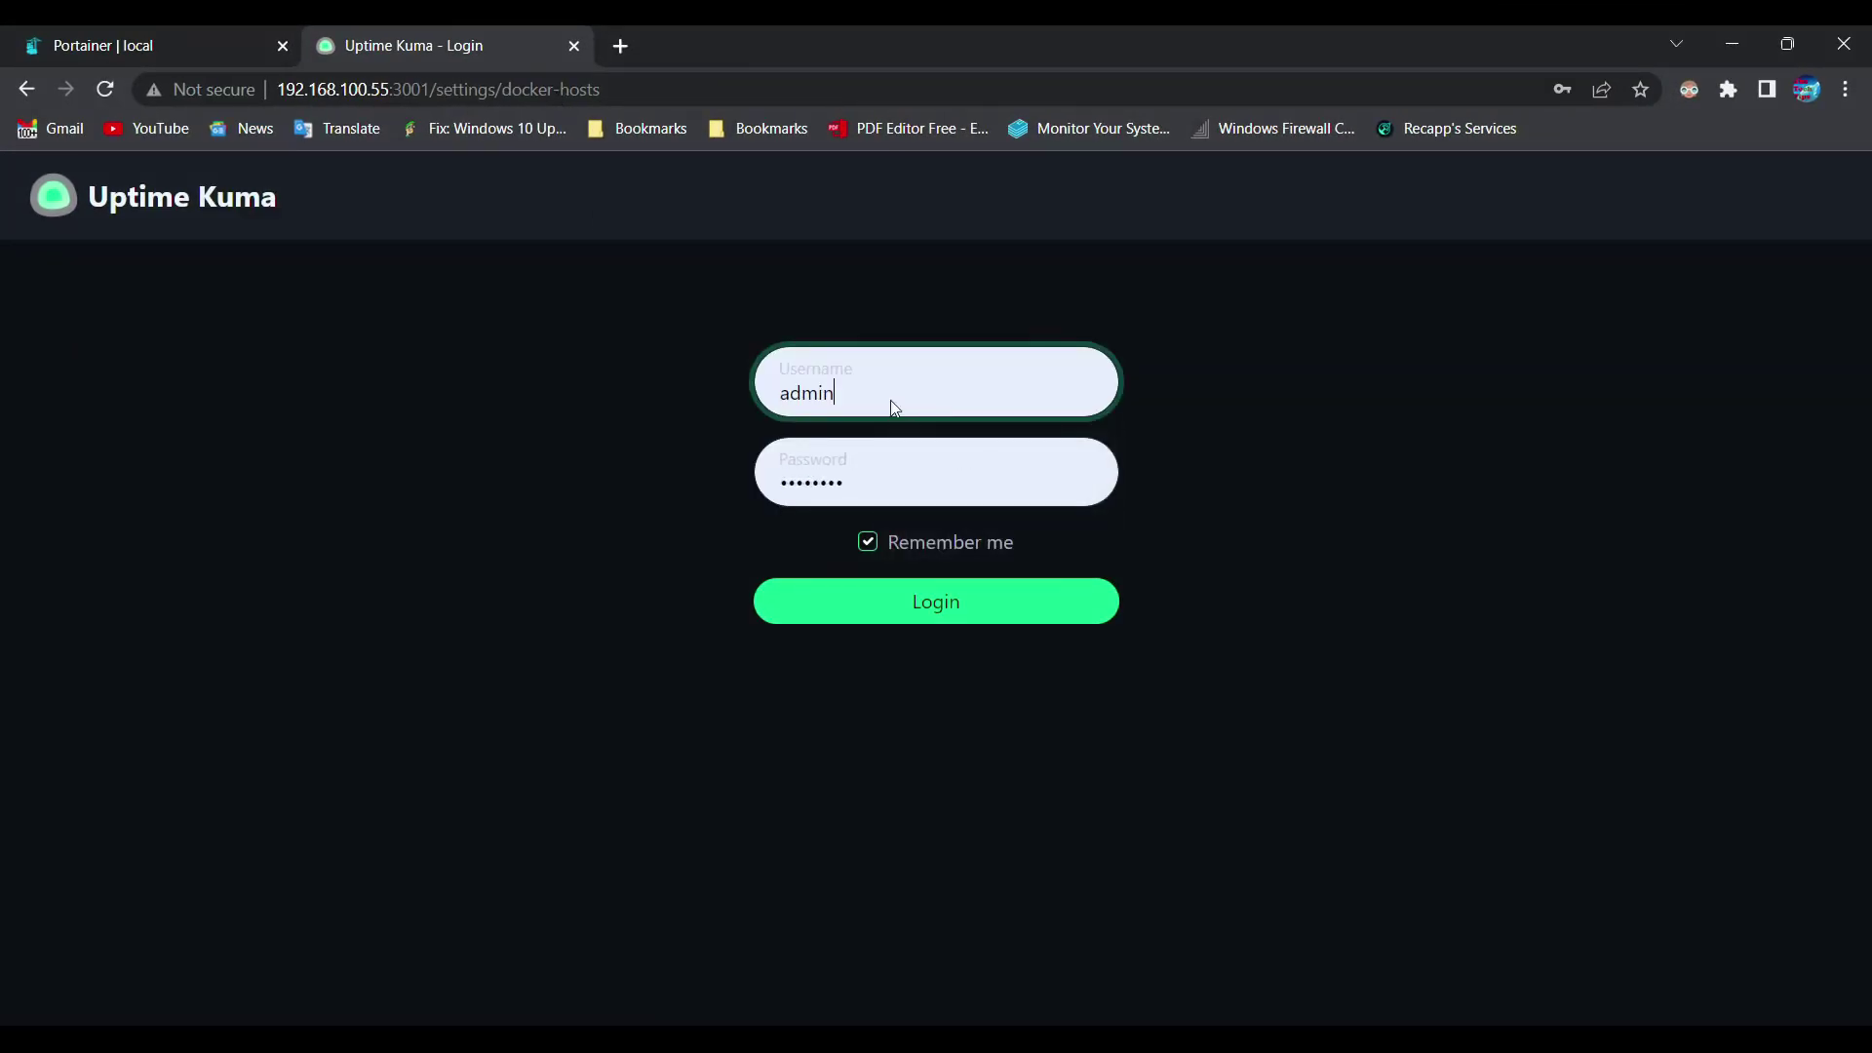
left_click(921, 598)
Create Docker host Docker_Host_Local with socket /var/run/docker.sock, test it, and save.
left_click(1788, 196)
left_click(1717, 322)
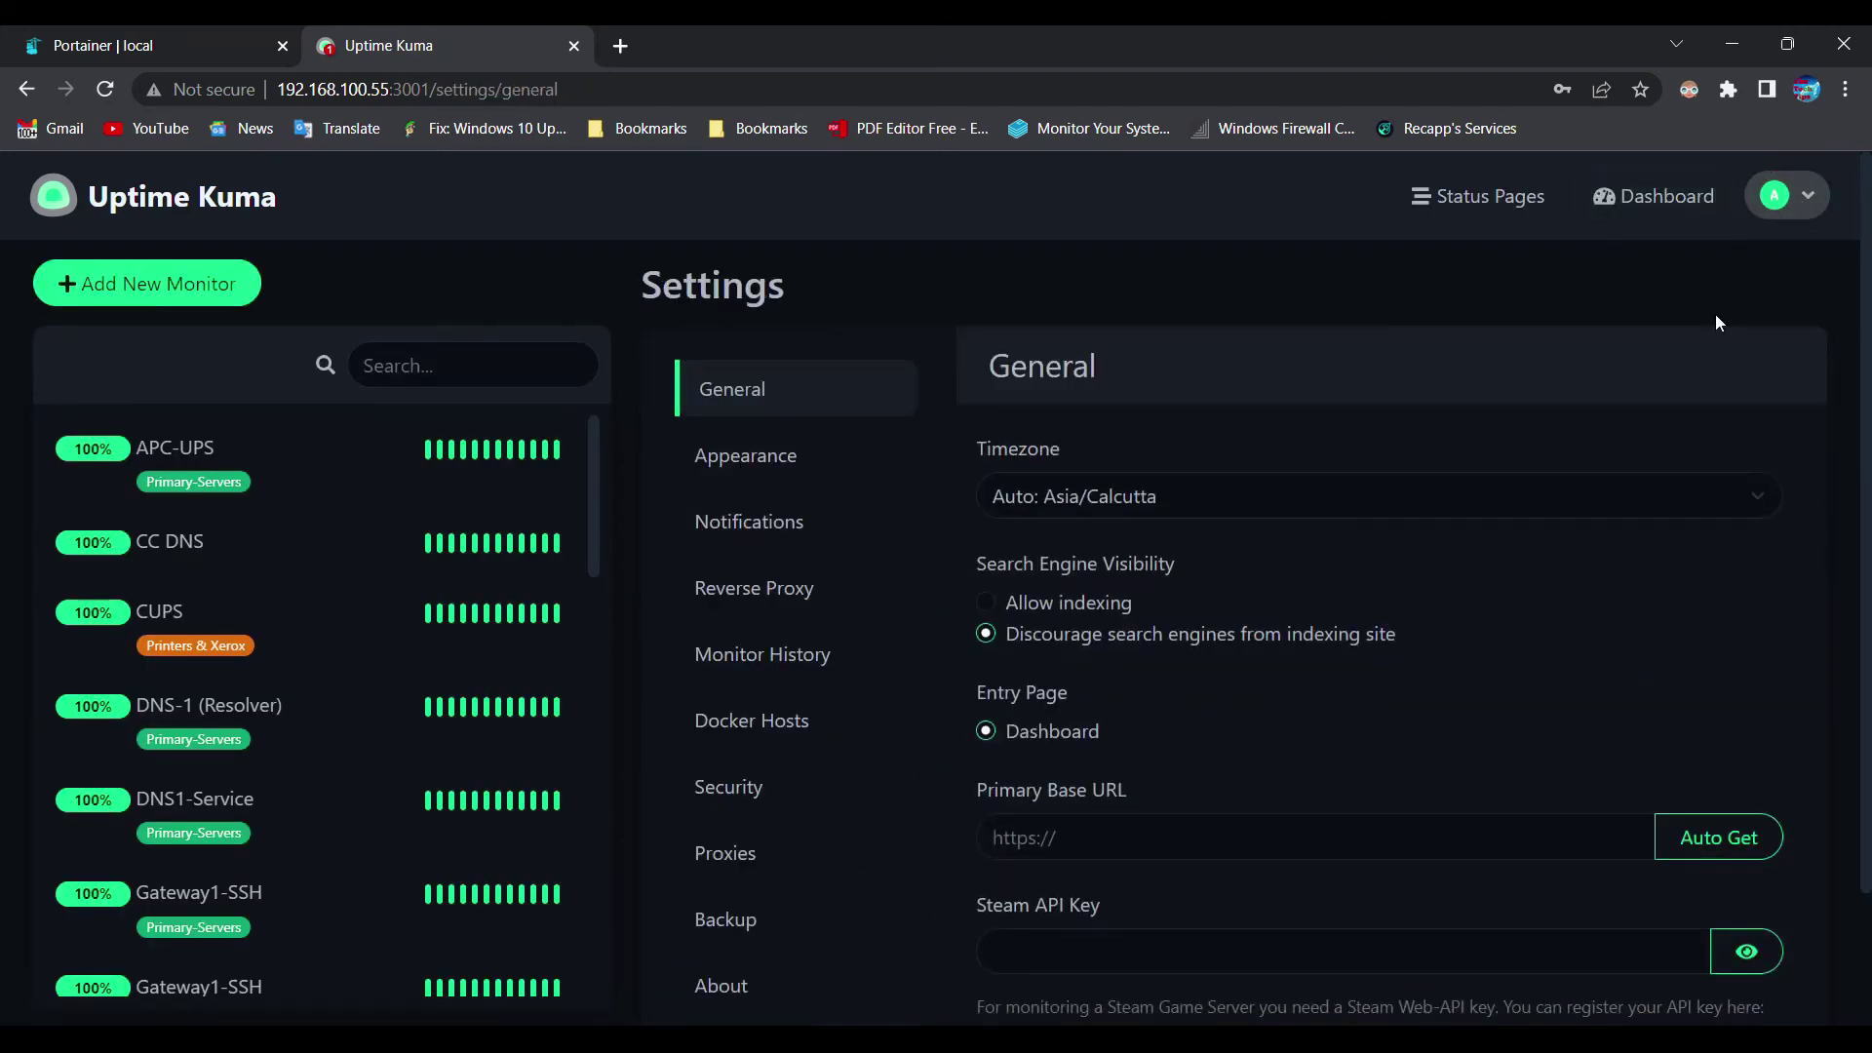
left_click(731, 721)
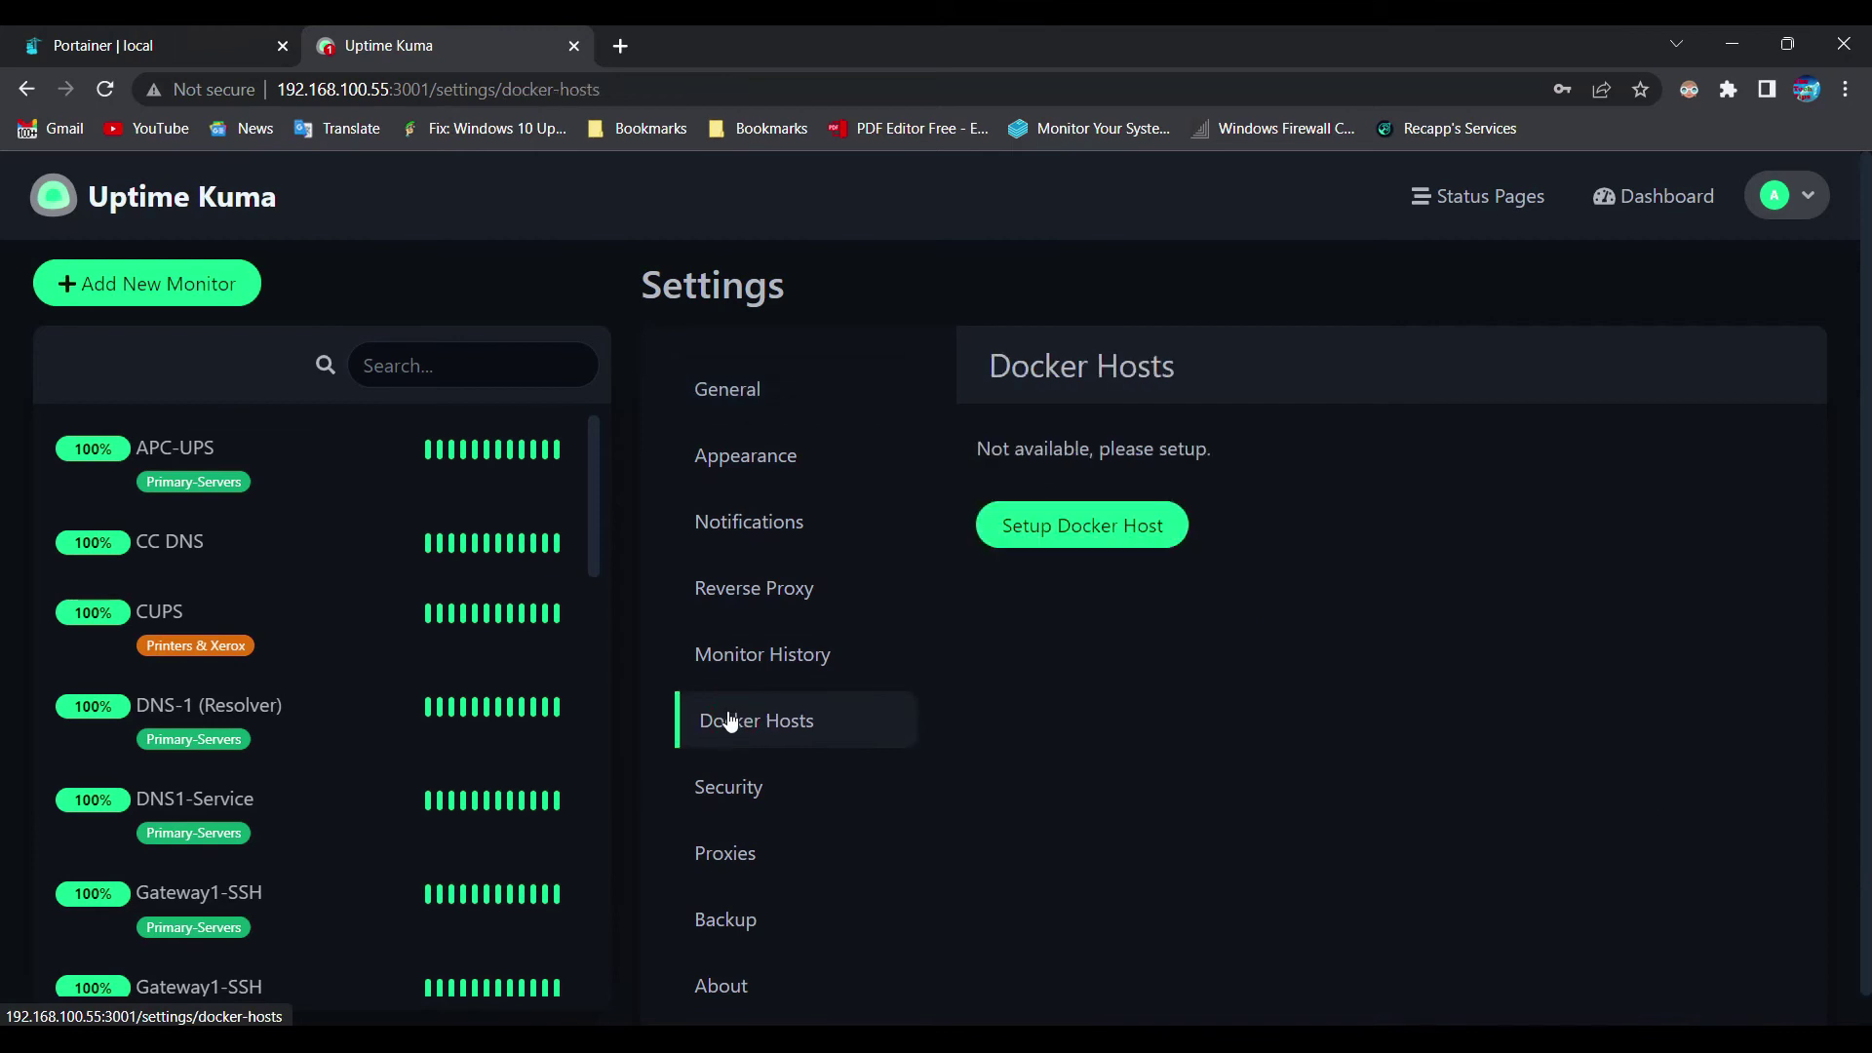
left_click(1109, 520)
left_click(840, 348)
type("Docker_Host_Local")
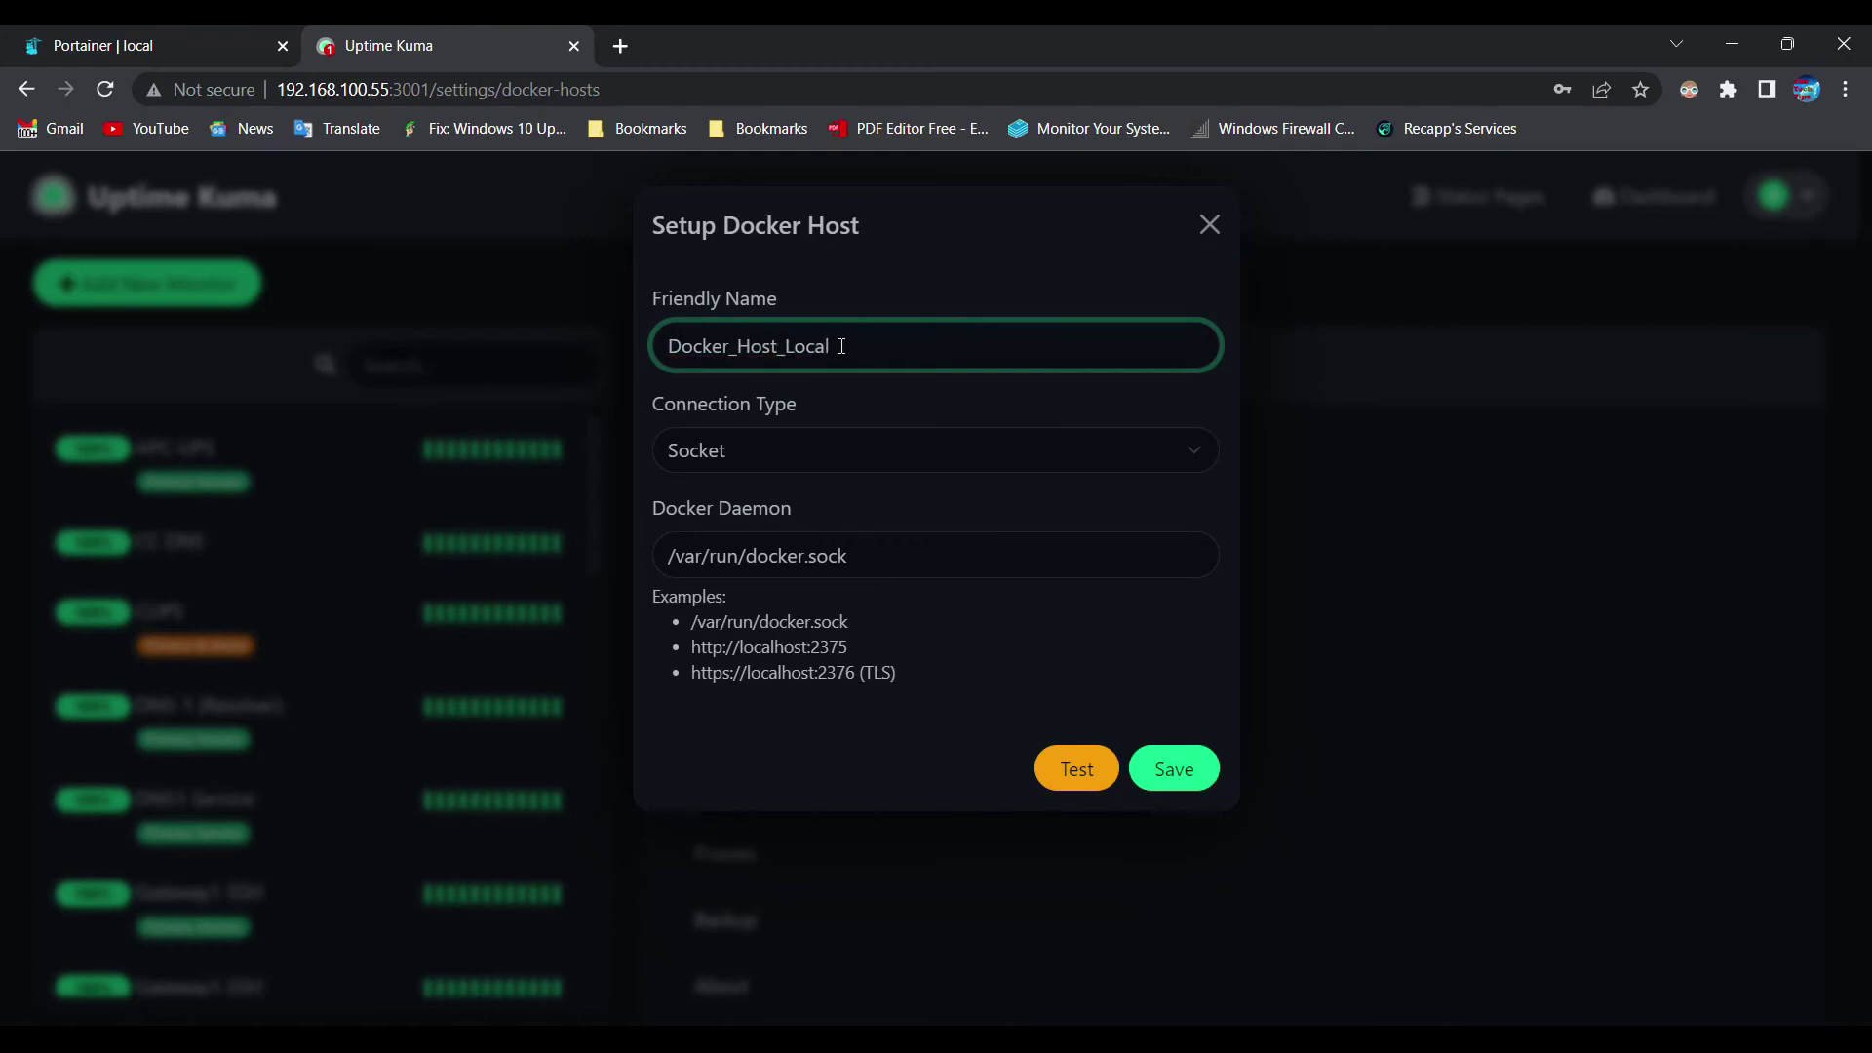
left_click(1073, 766)
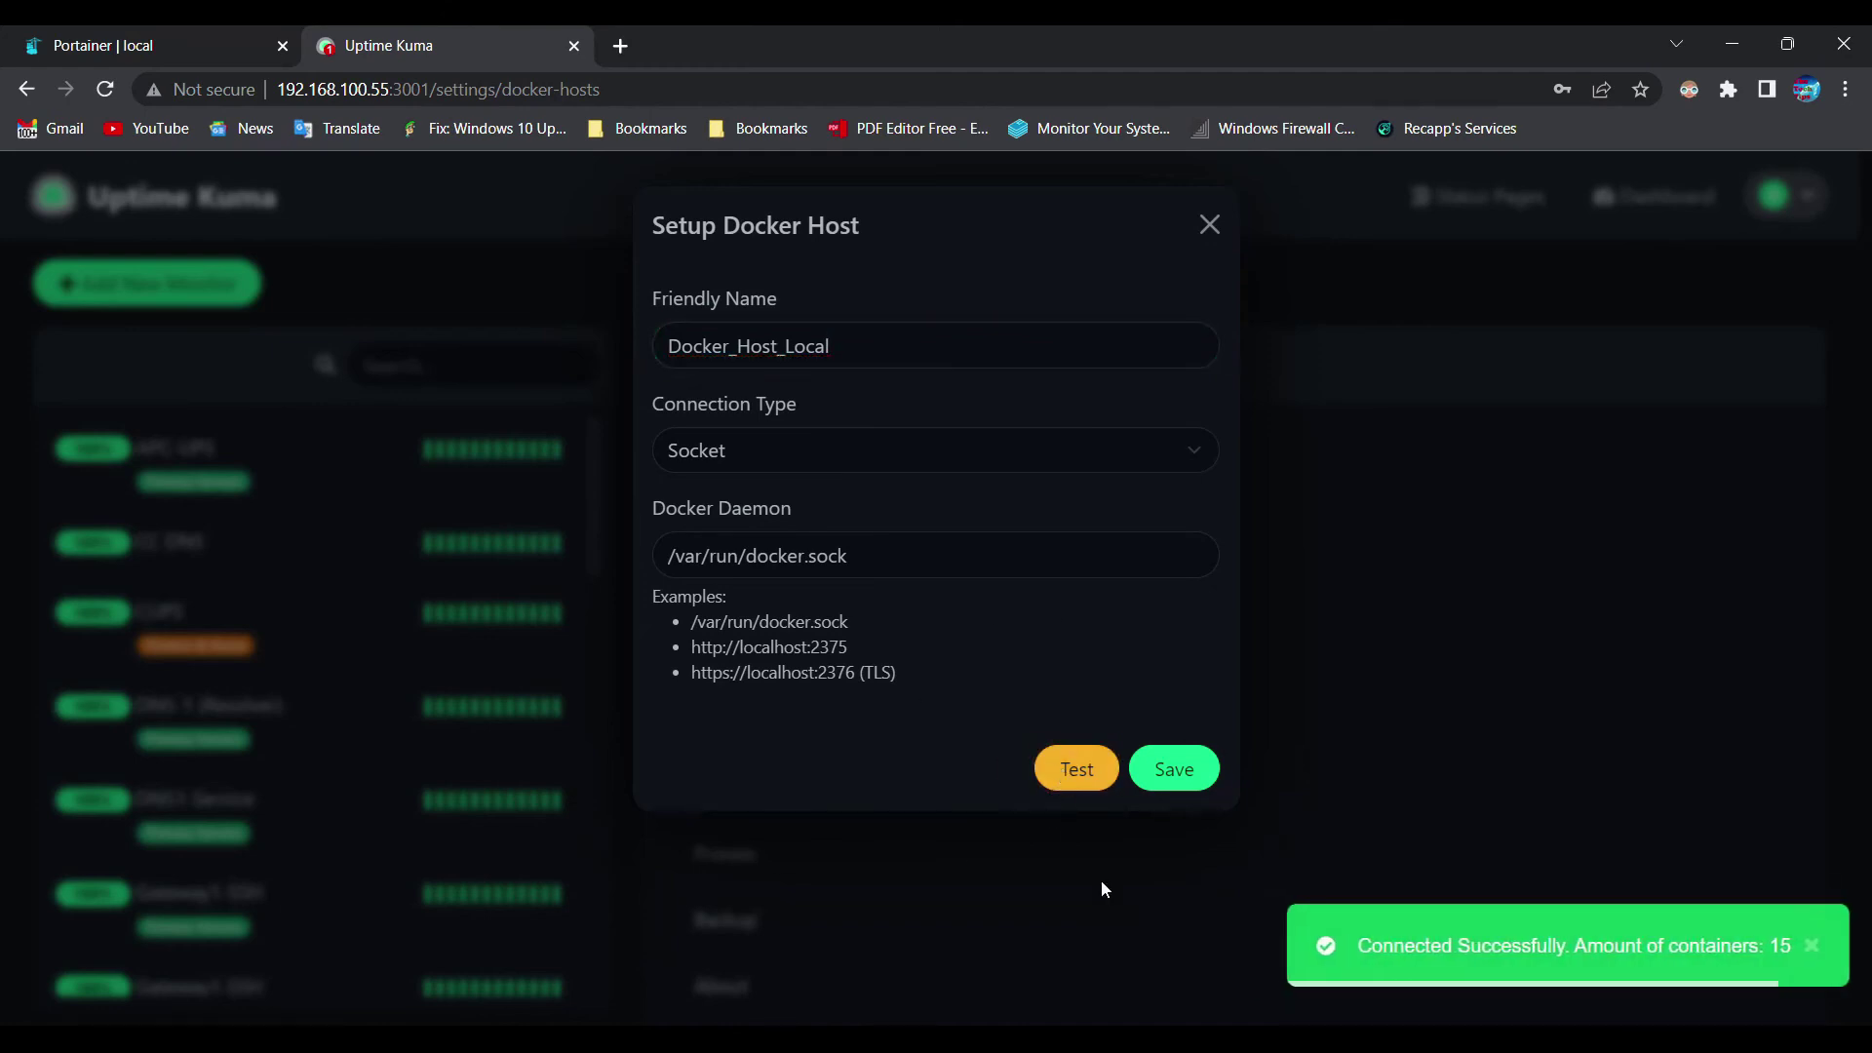
left_click(1175, 771)
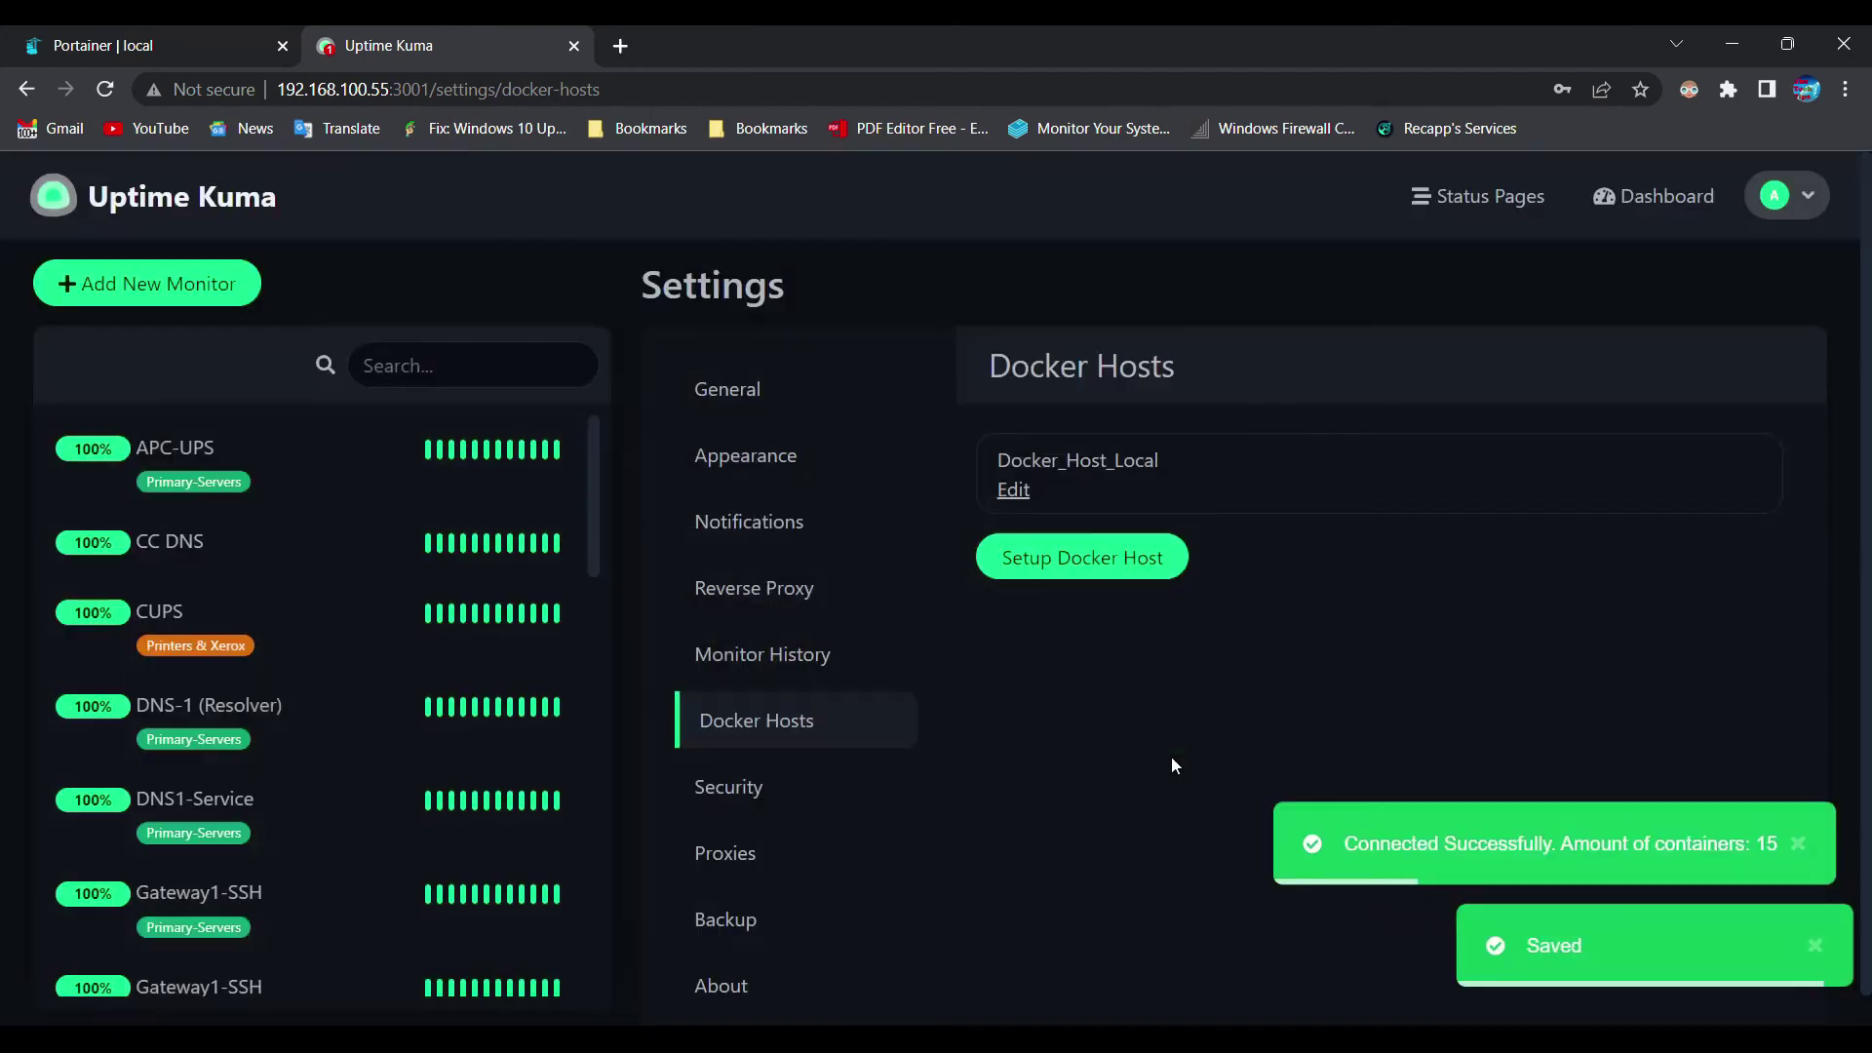
Start a new Docker Container monitor named Navidrome.
left_click(1655, 196)
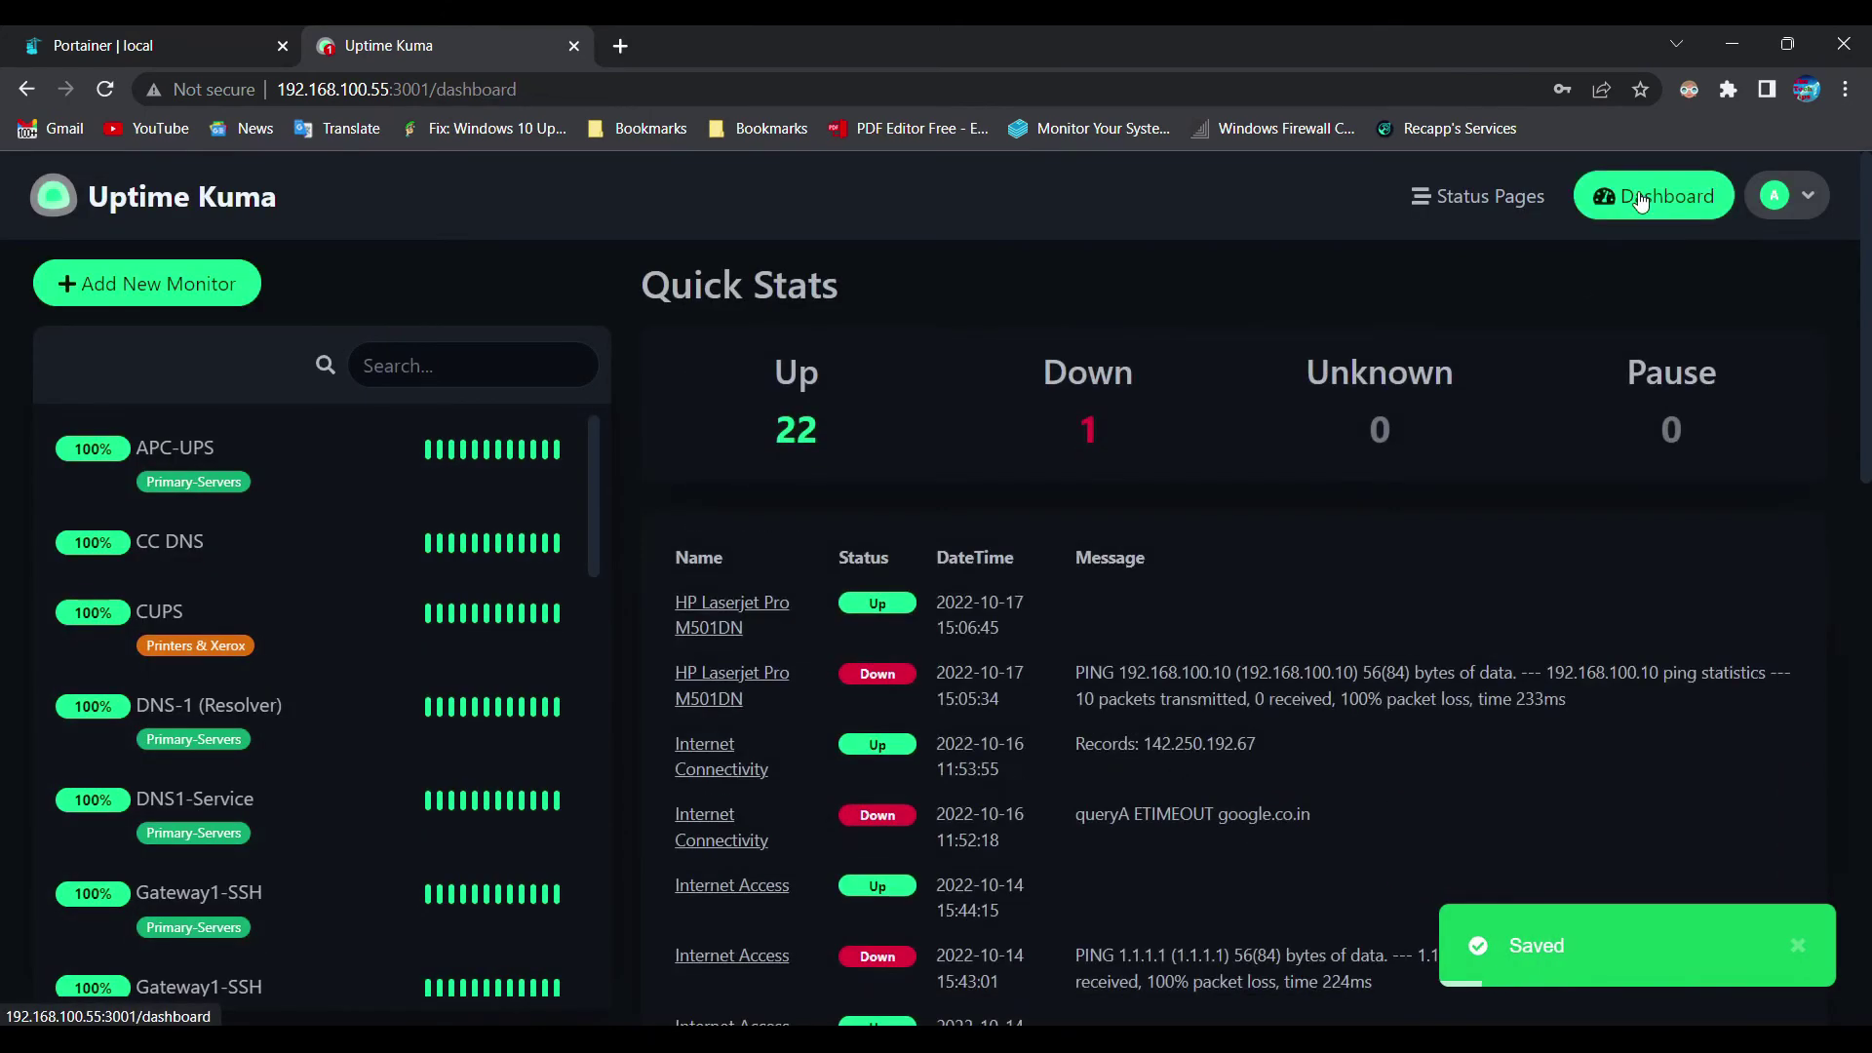
left_click(161, 284)
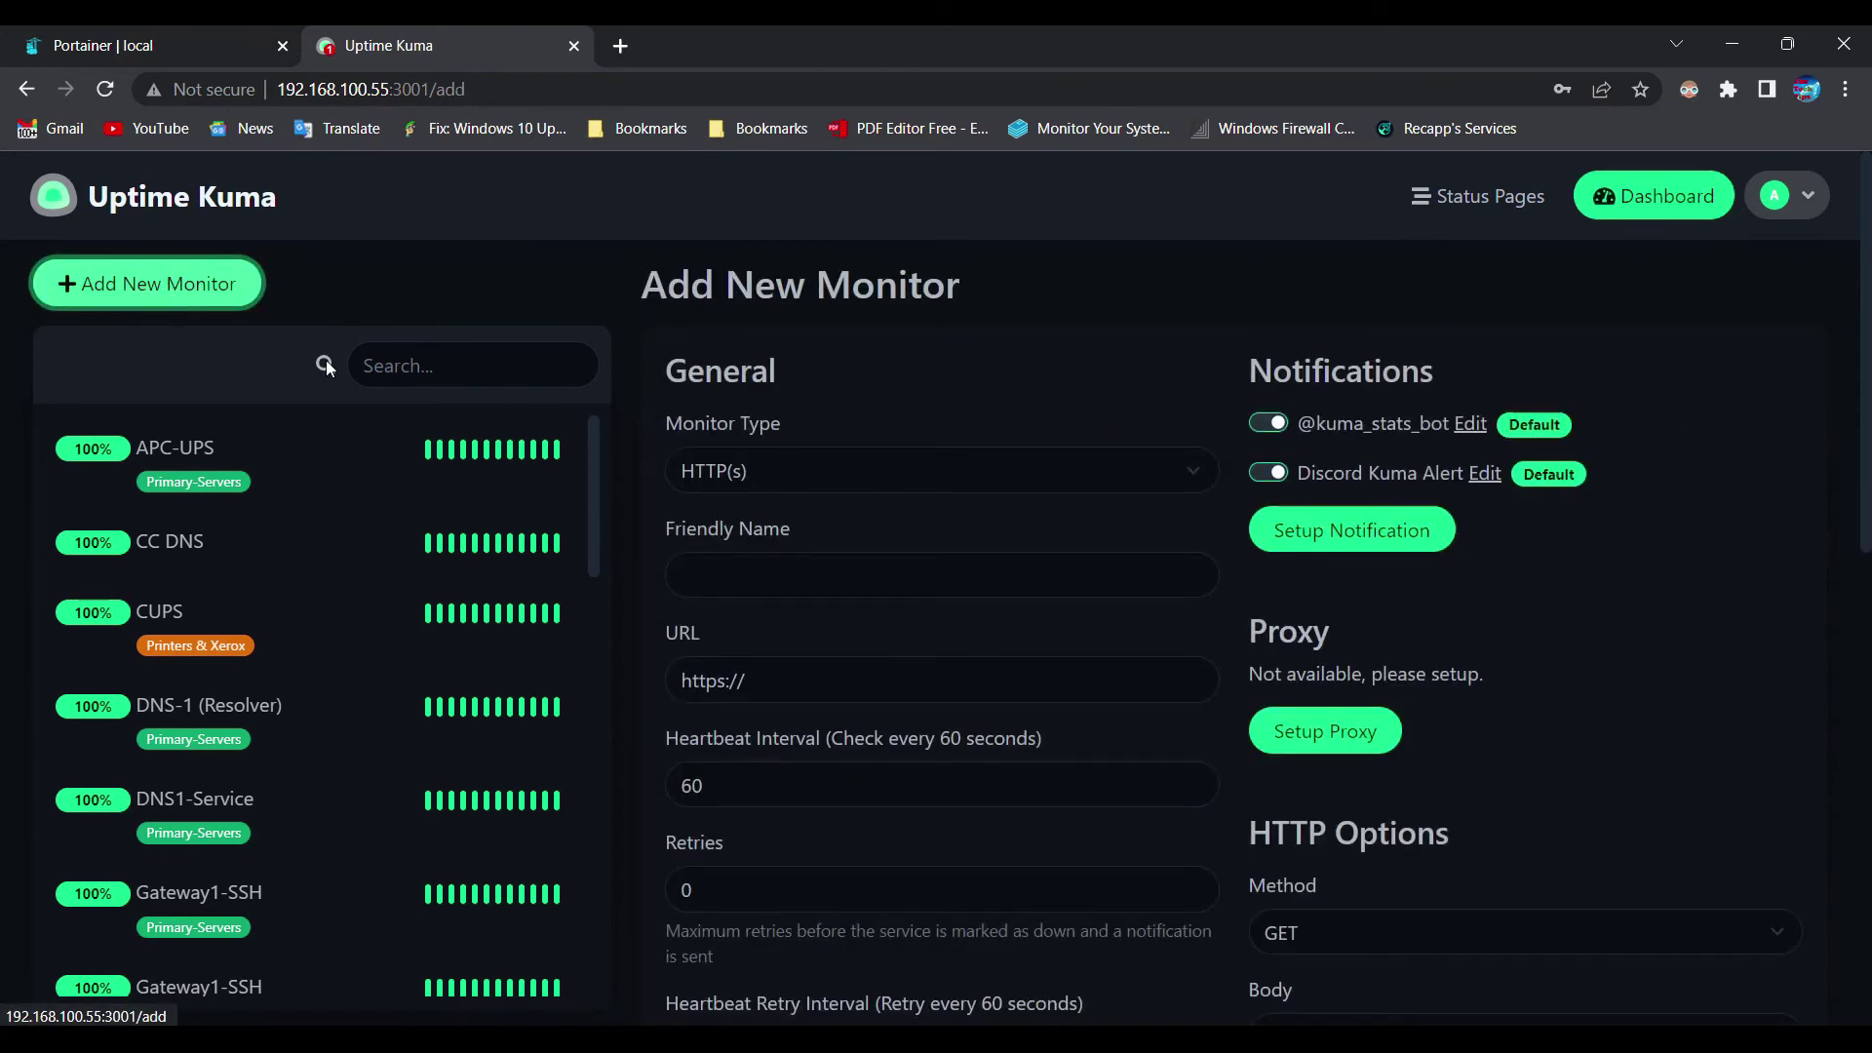
left_click(899, 476)
left_click(848, 672)
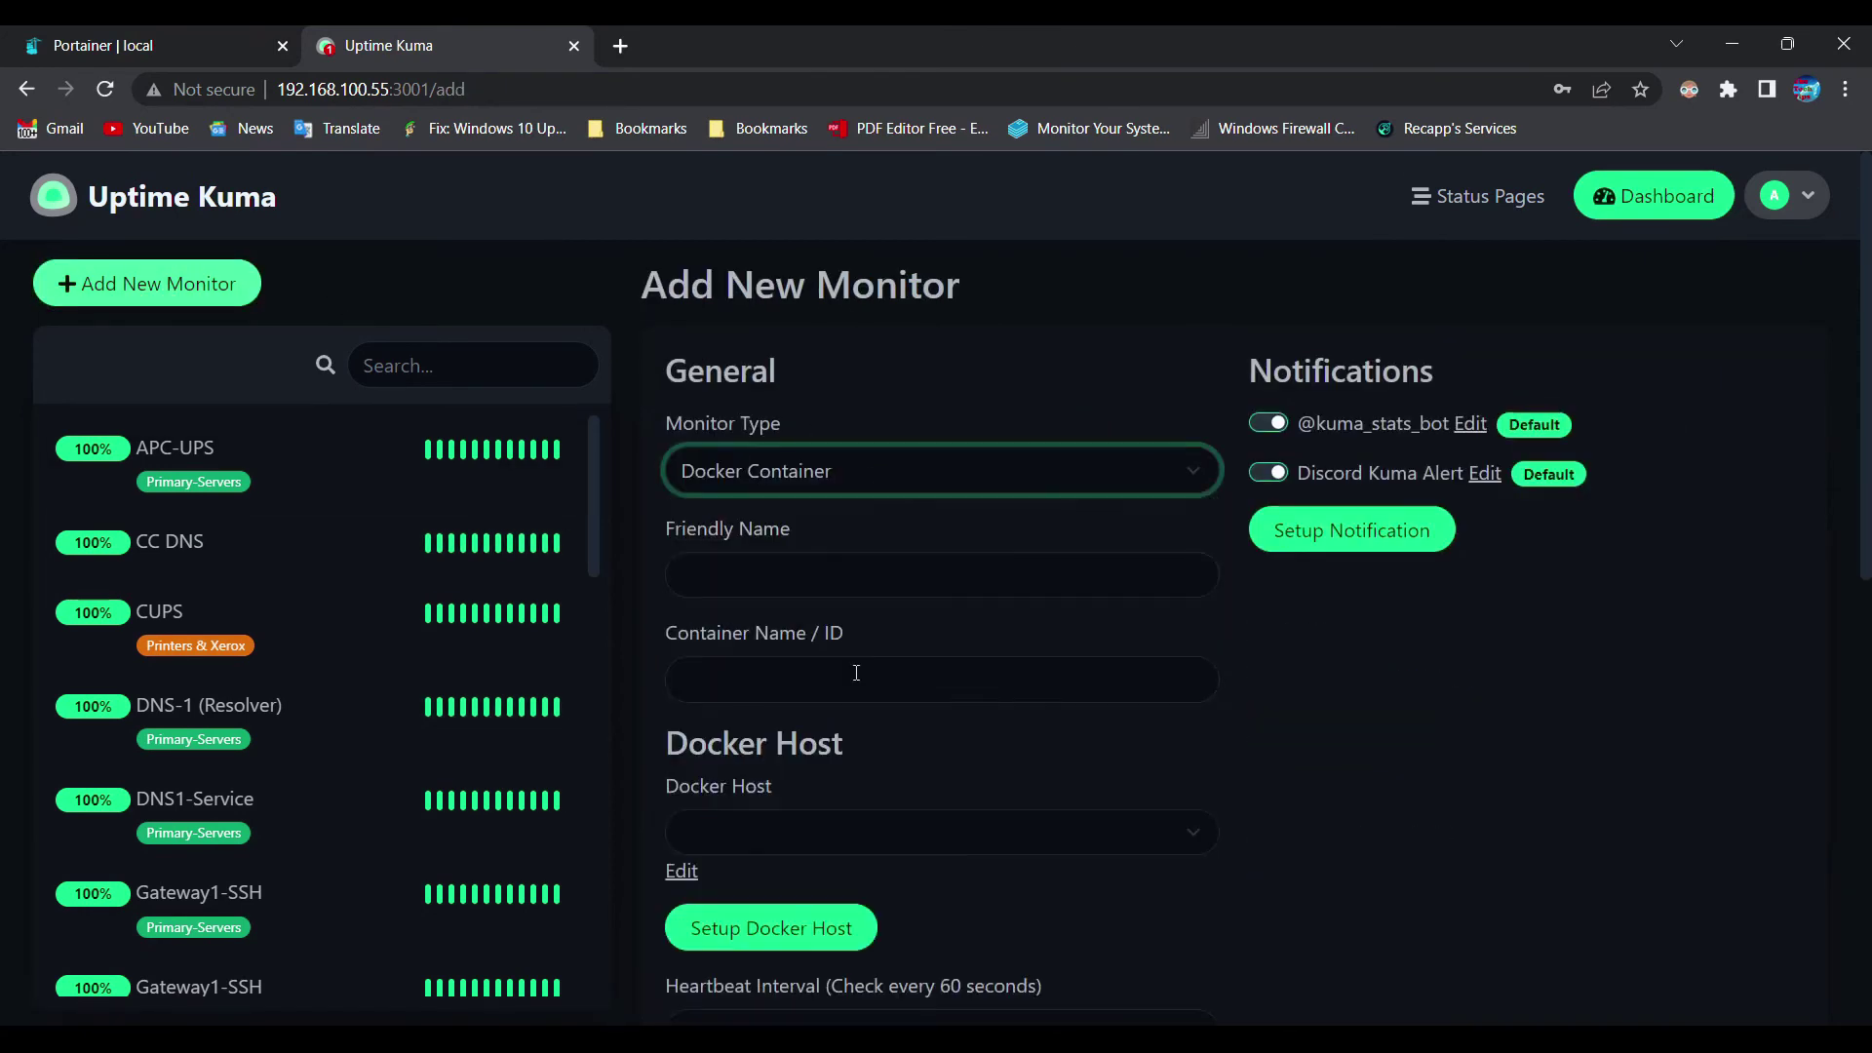
left_click(774, 573)
type("Navidrome")
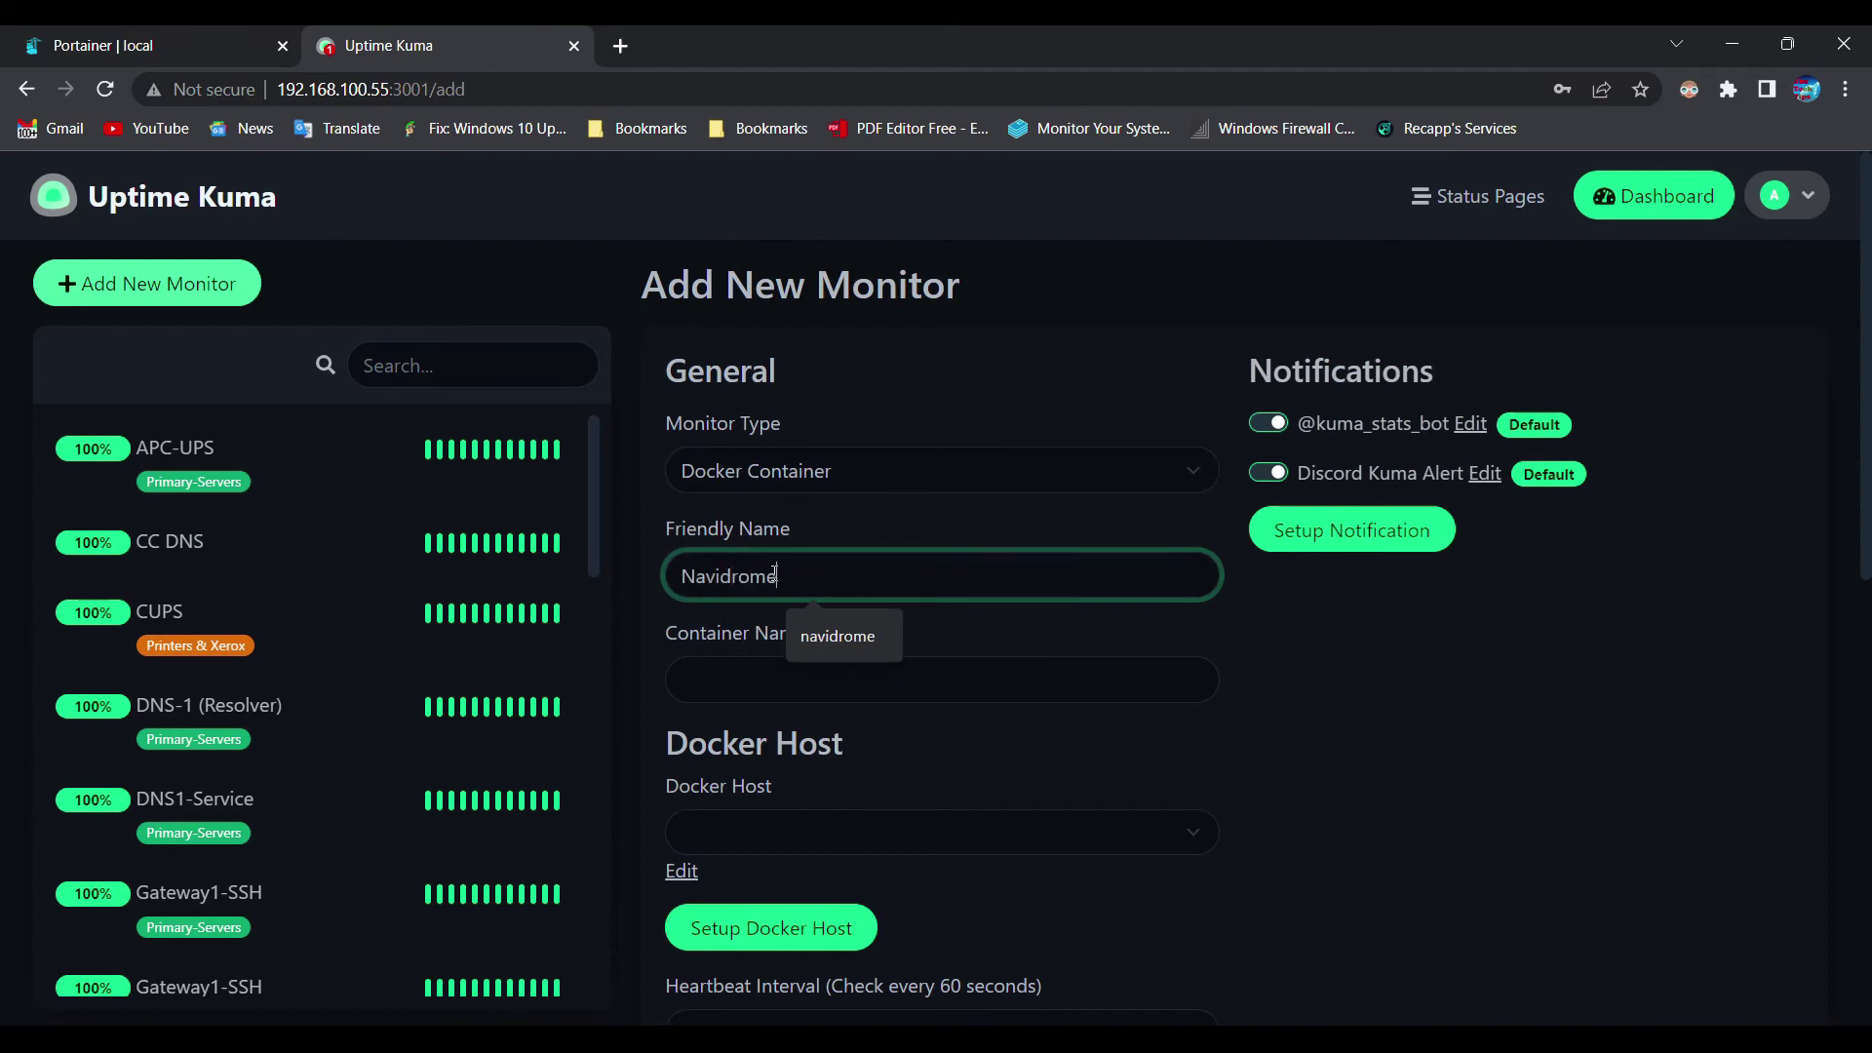
Copy the navidrome_navidrome_1 container ID from Portainer into Container Name / ID.
left_click(740, 686)
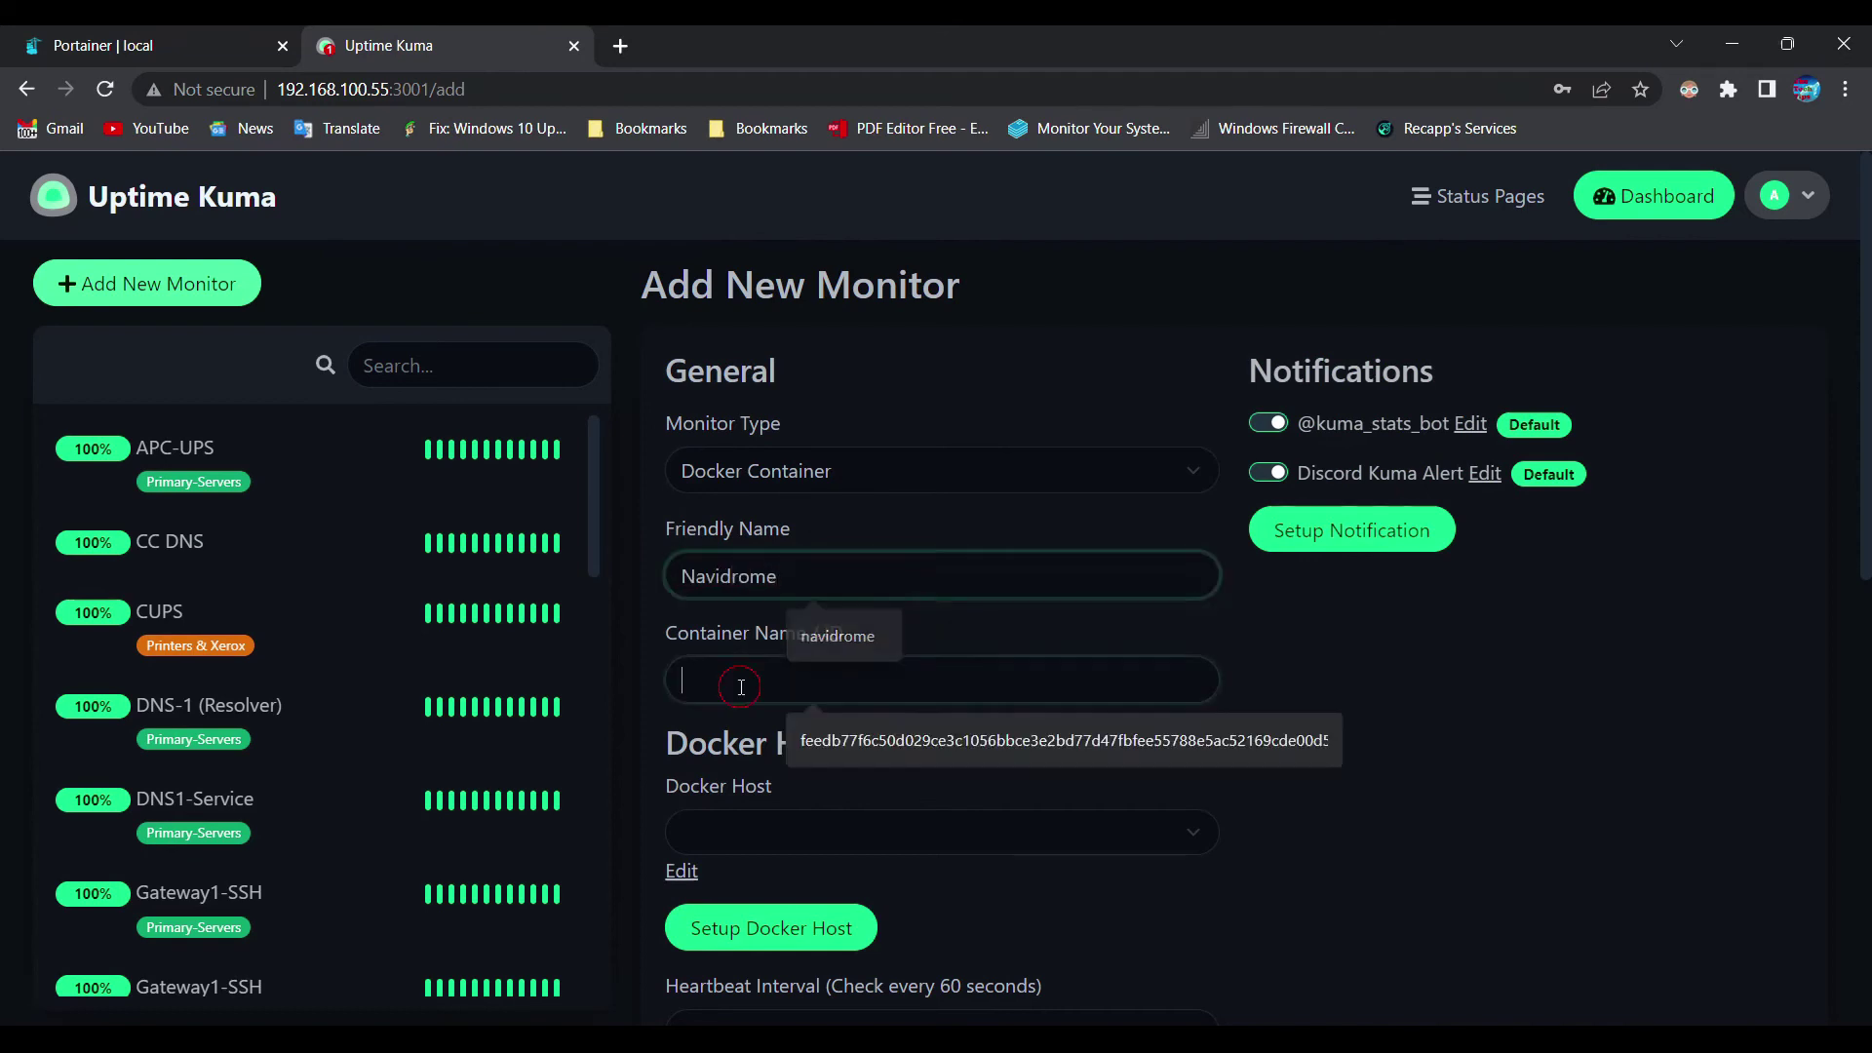
left_click(131, 47)
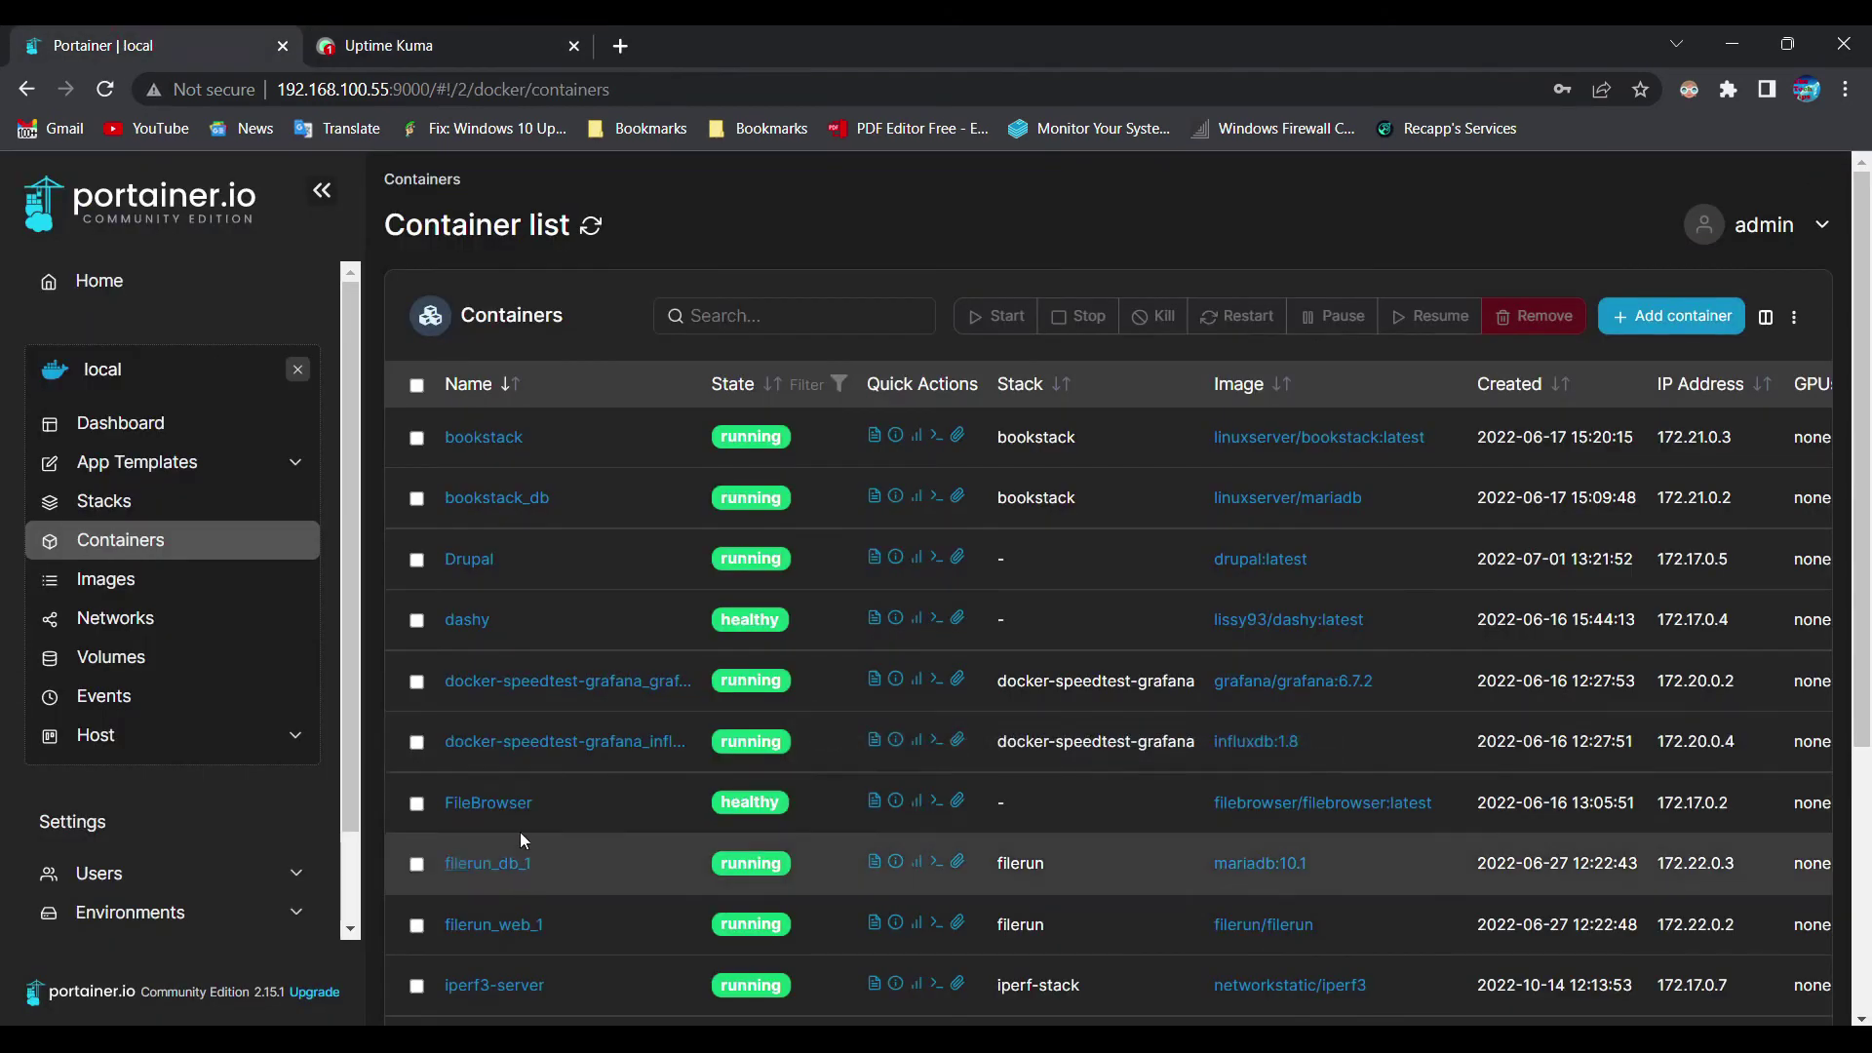
scroll(587, 735, "down", 3)
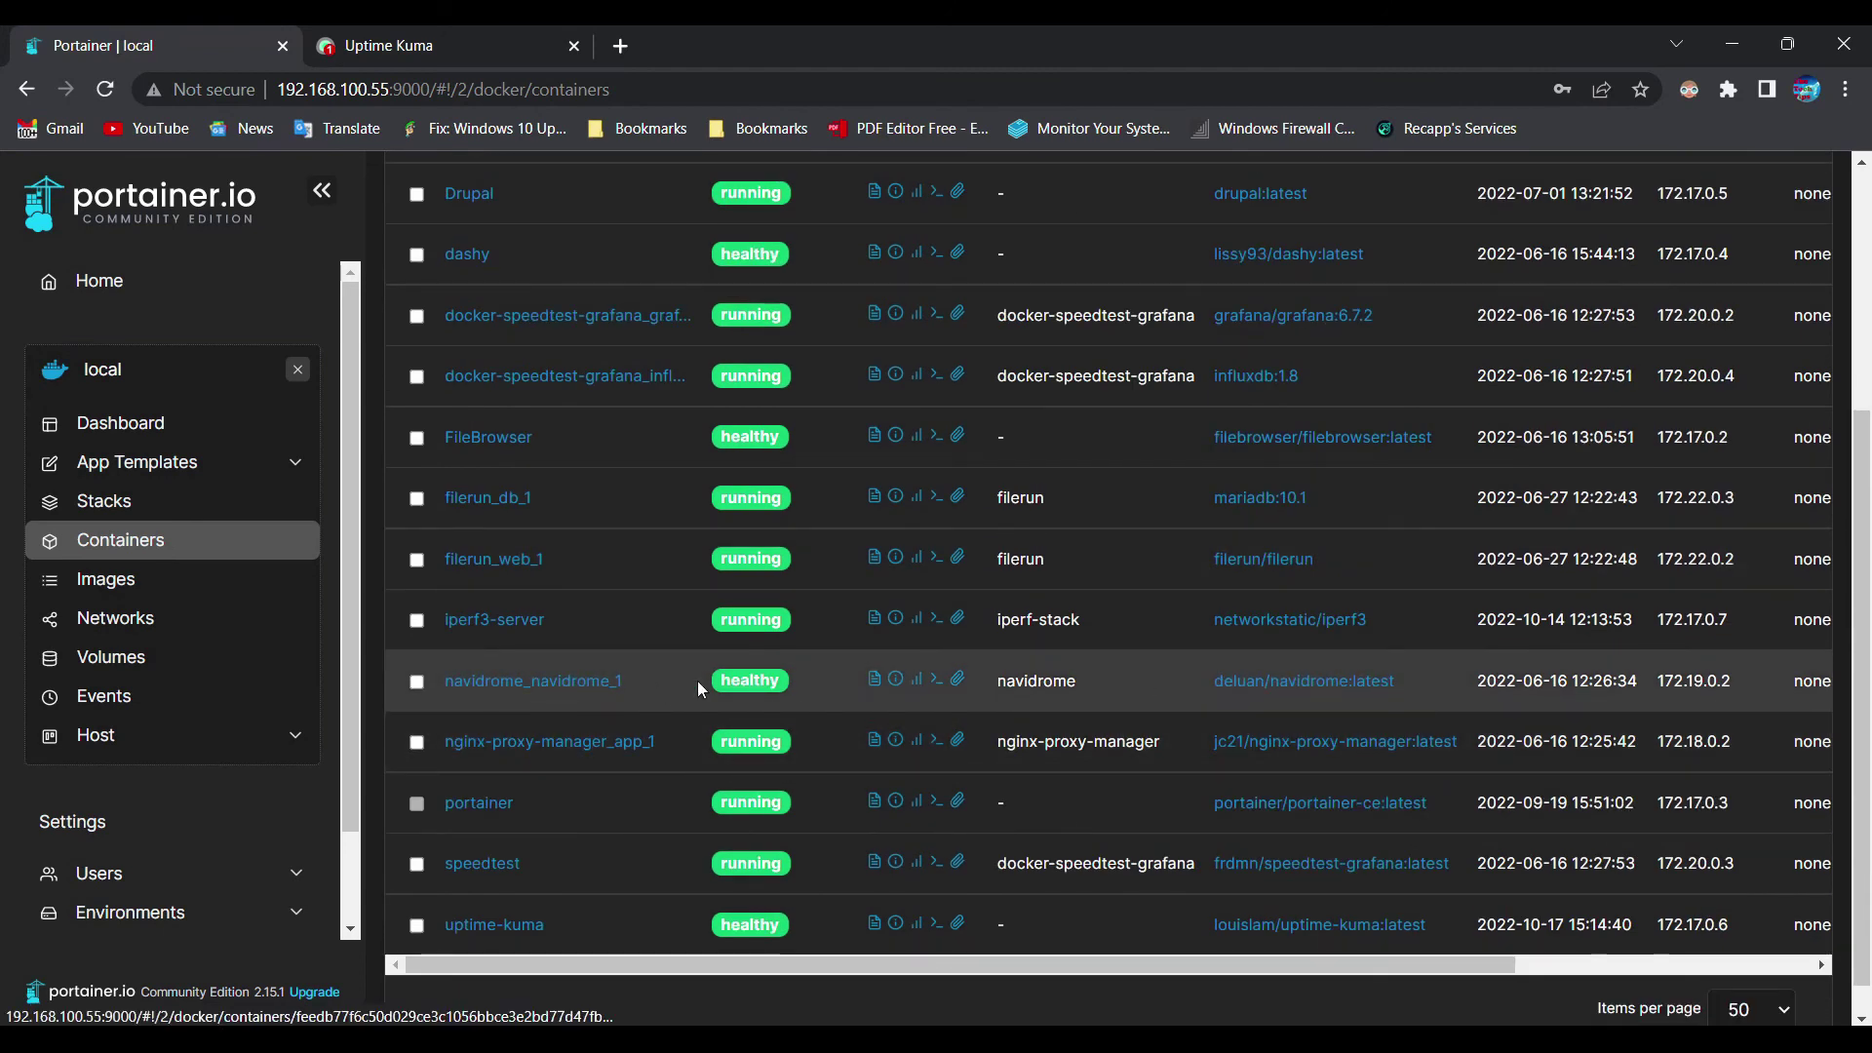
left_click(566, 683)
double_click(442, 563)
double_click(862, 575)
right_click(1094, 565)
left_click(1121, 582)
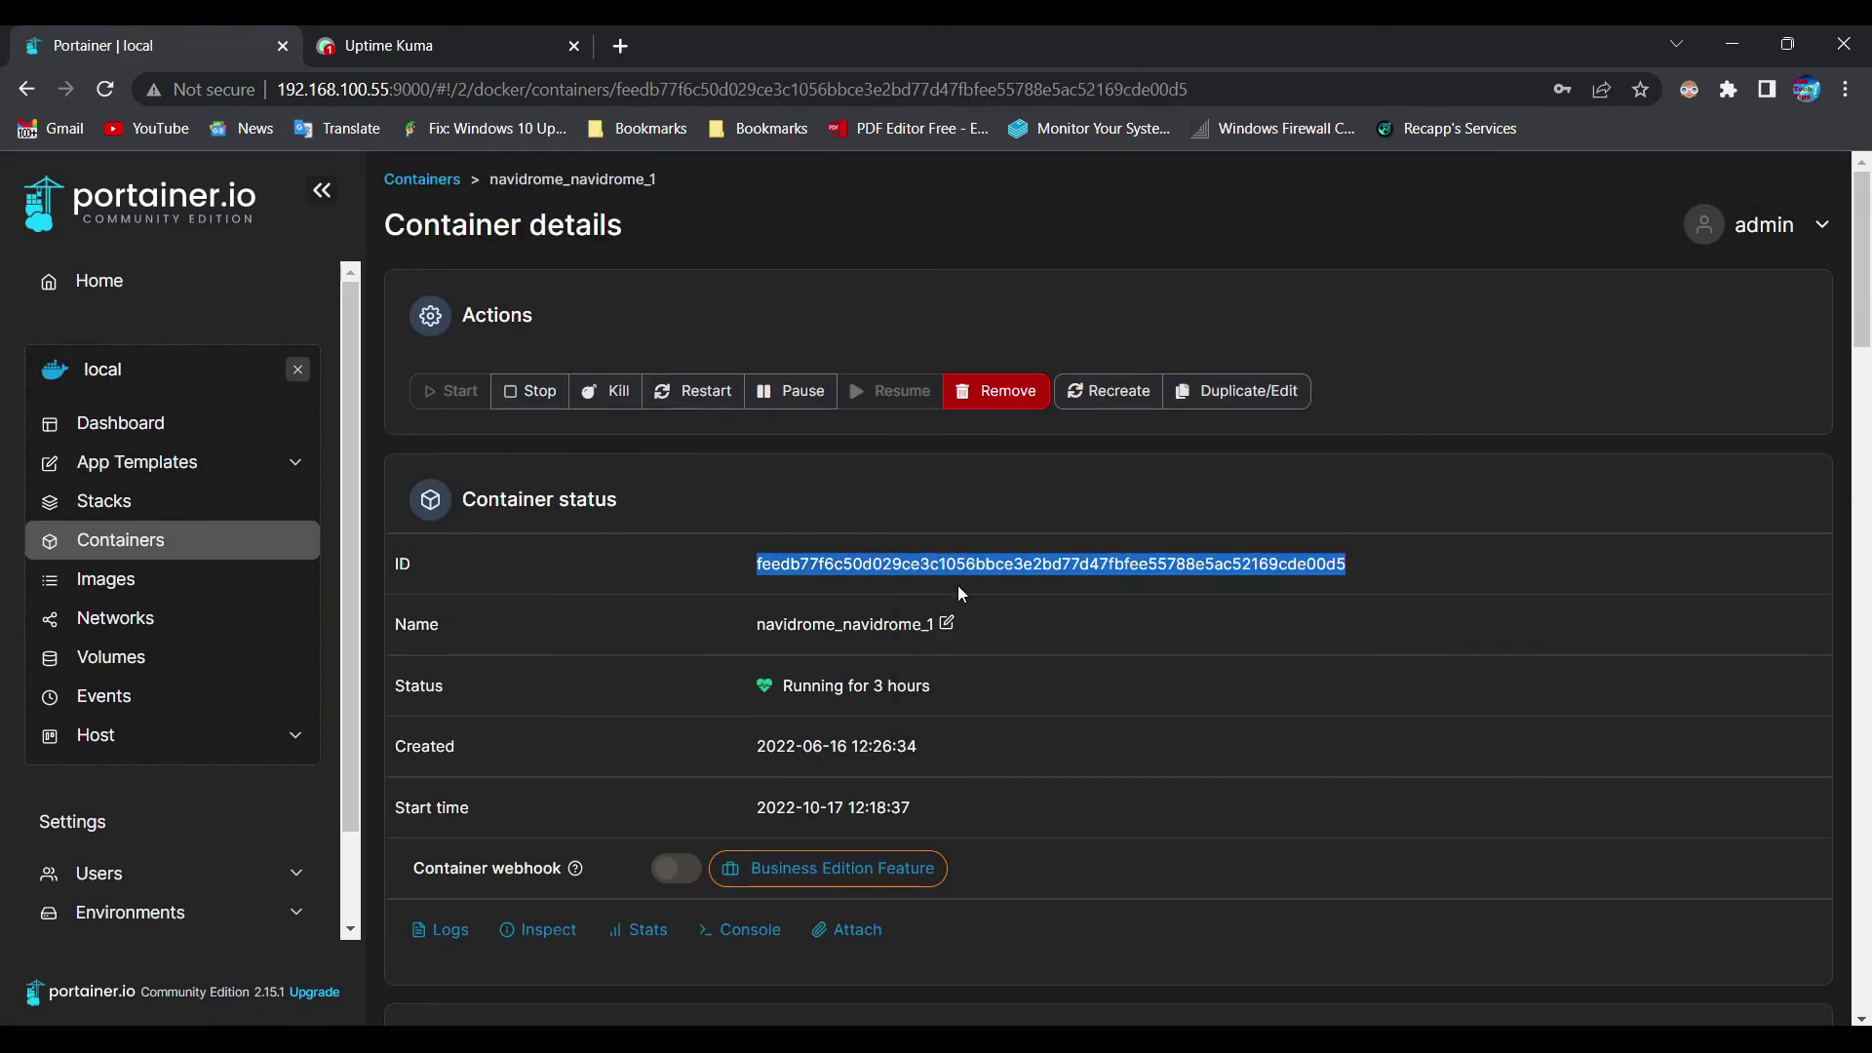
left_click(384, 39)
right_click(945, 694)
left_click(1004, 485)
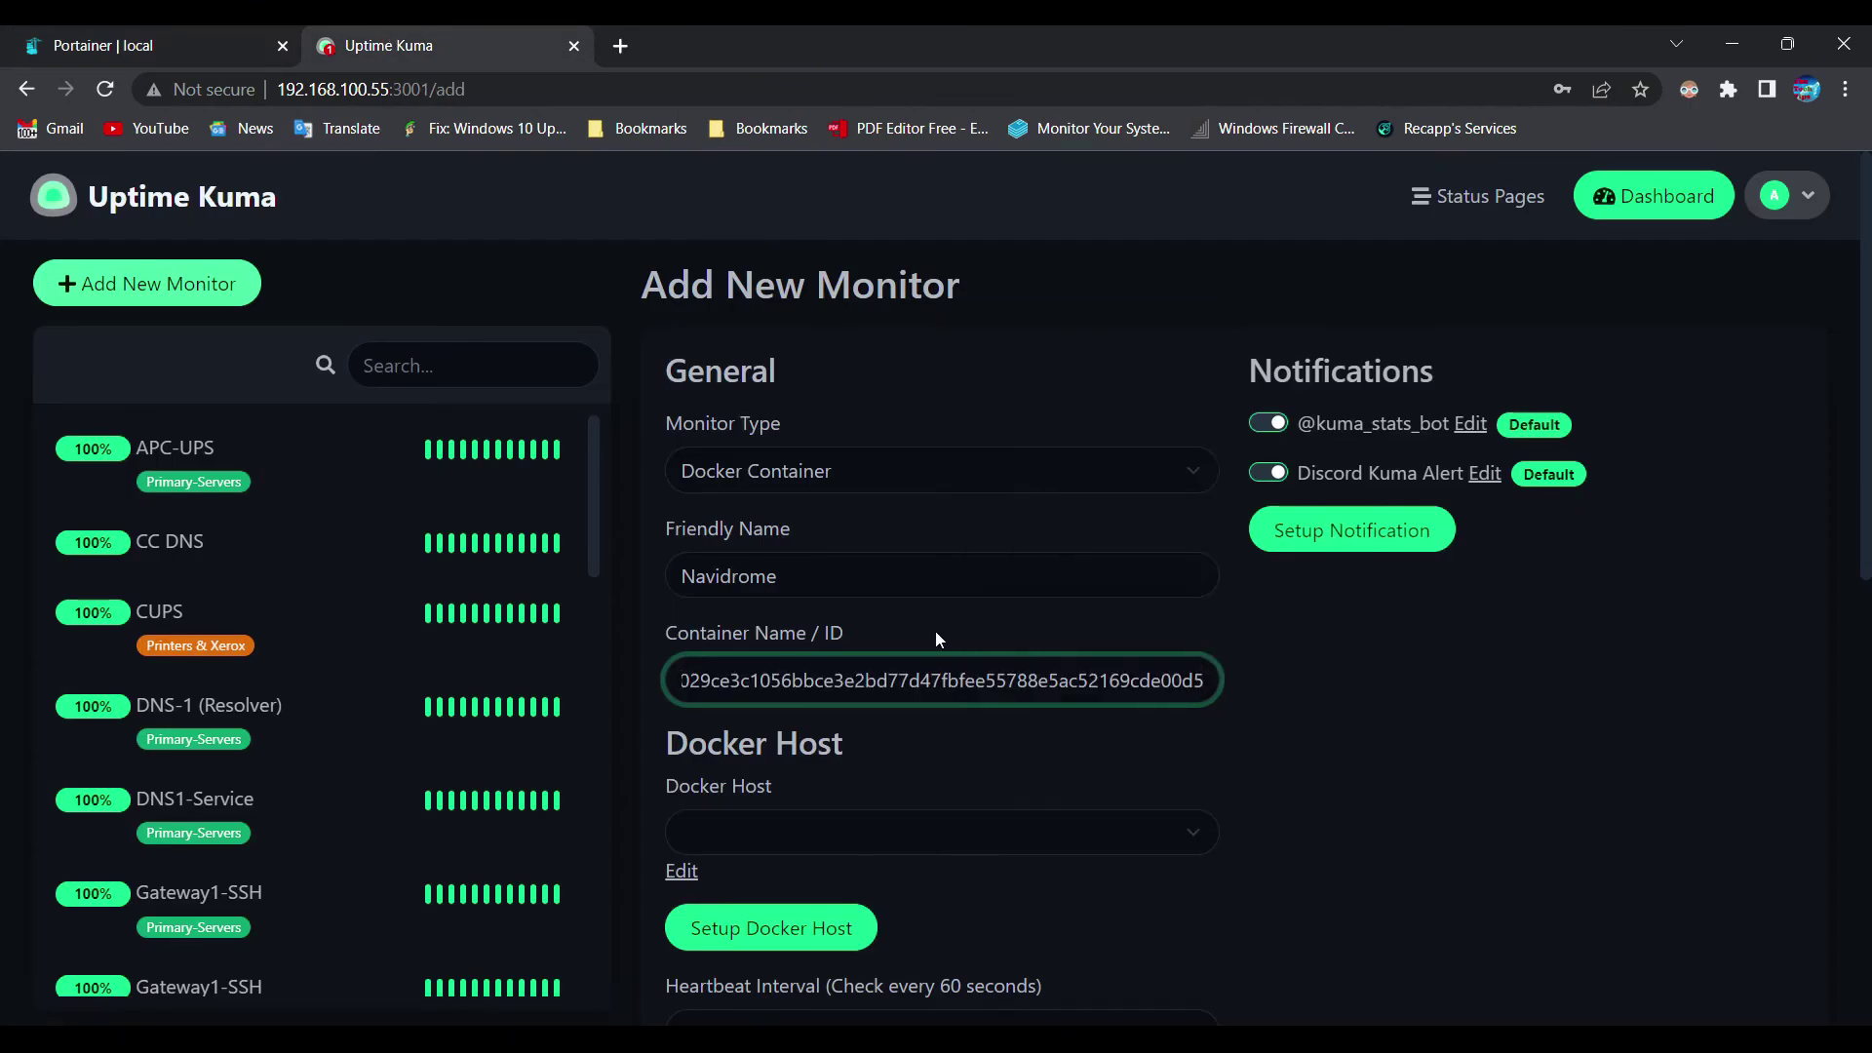
Choose Docker_Host_Local, set a 20-second heartbeat interval, and save the monitor.
scroll(1441, 768, "down", 1)
left_click(1184, 717)
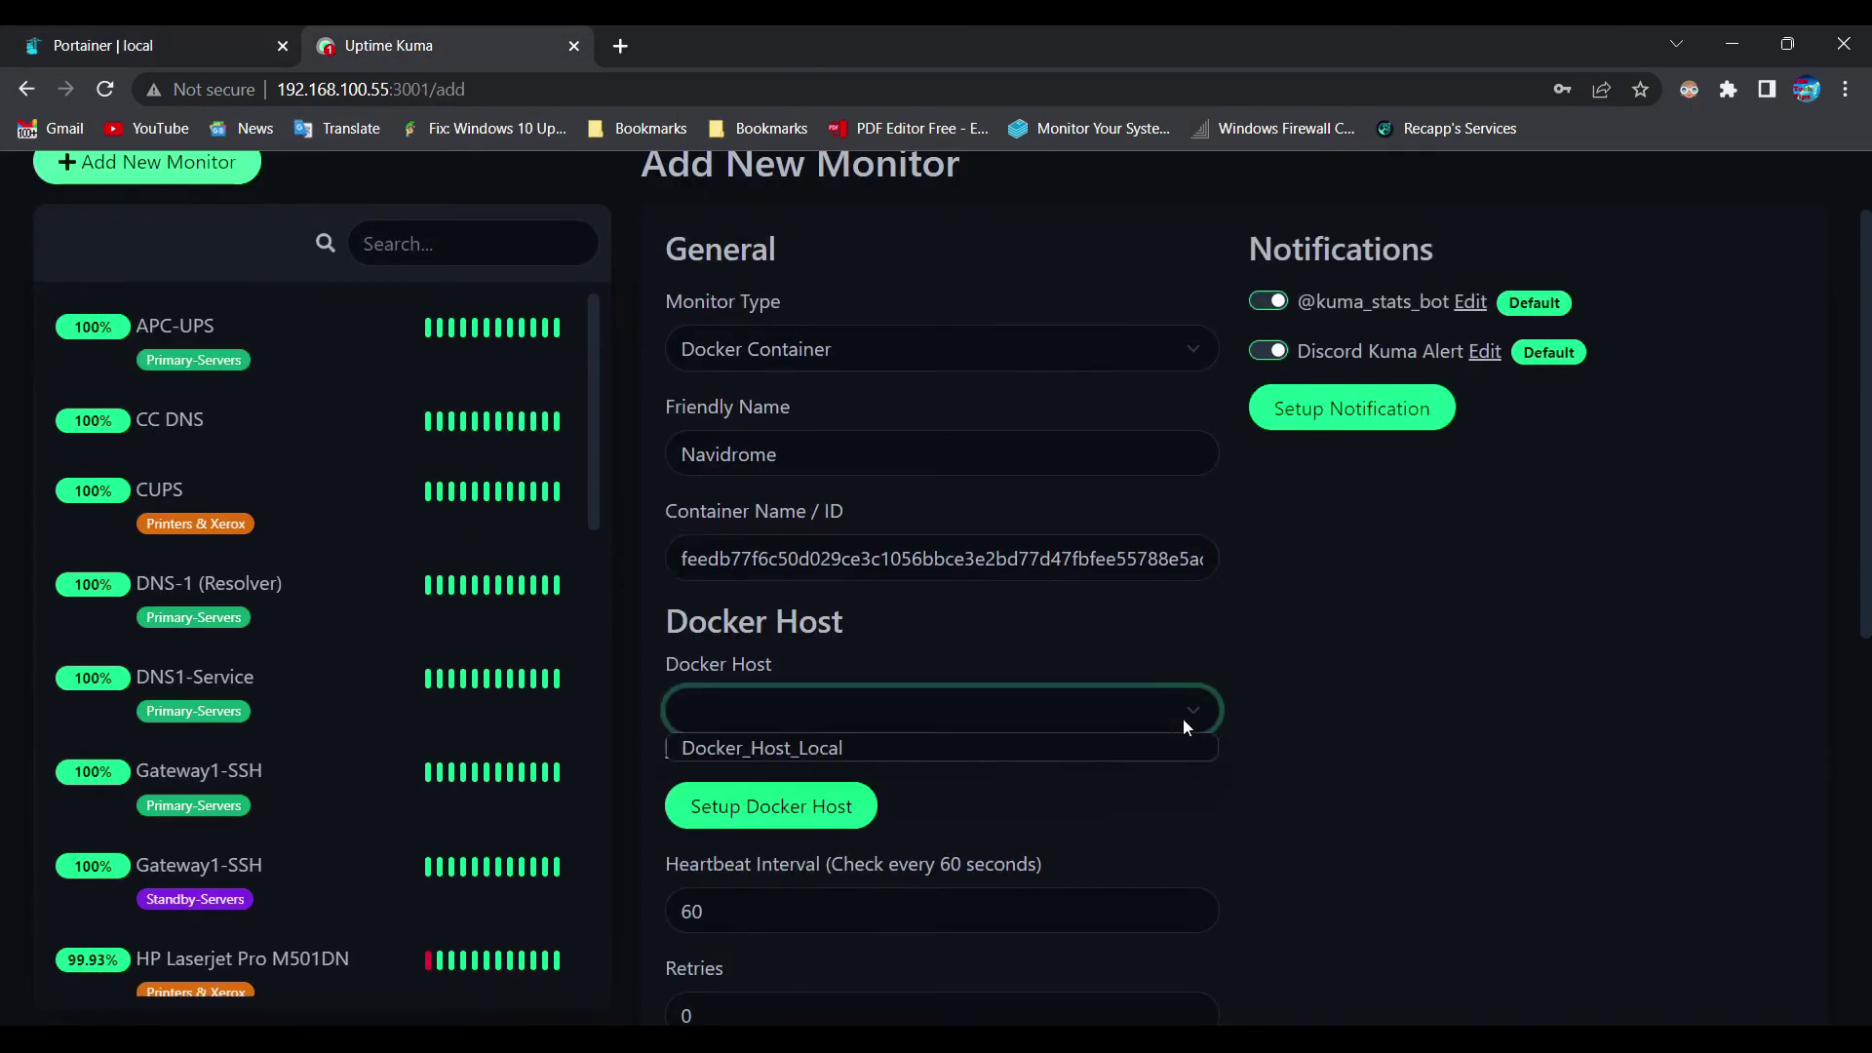
left_click(751, 746)
scroll(1410, 745, "down", 1)
double_click(749, 671)
type("20")
left_click(1535, 649)
scroll(1536, 651, "down", 4)
scroll(1537, 655, "up", 2)
scroll(1546, 681, "down", 4)
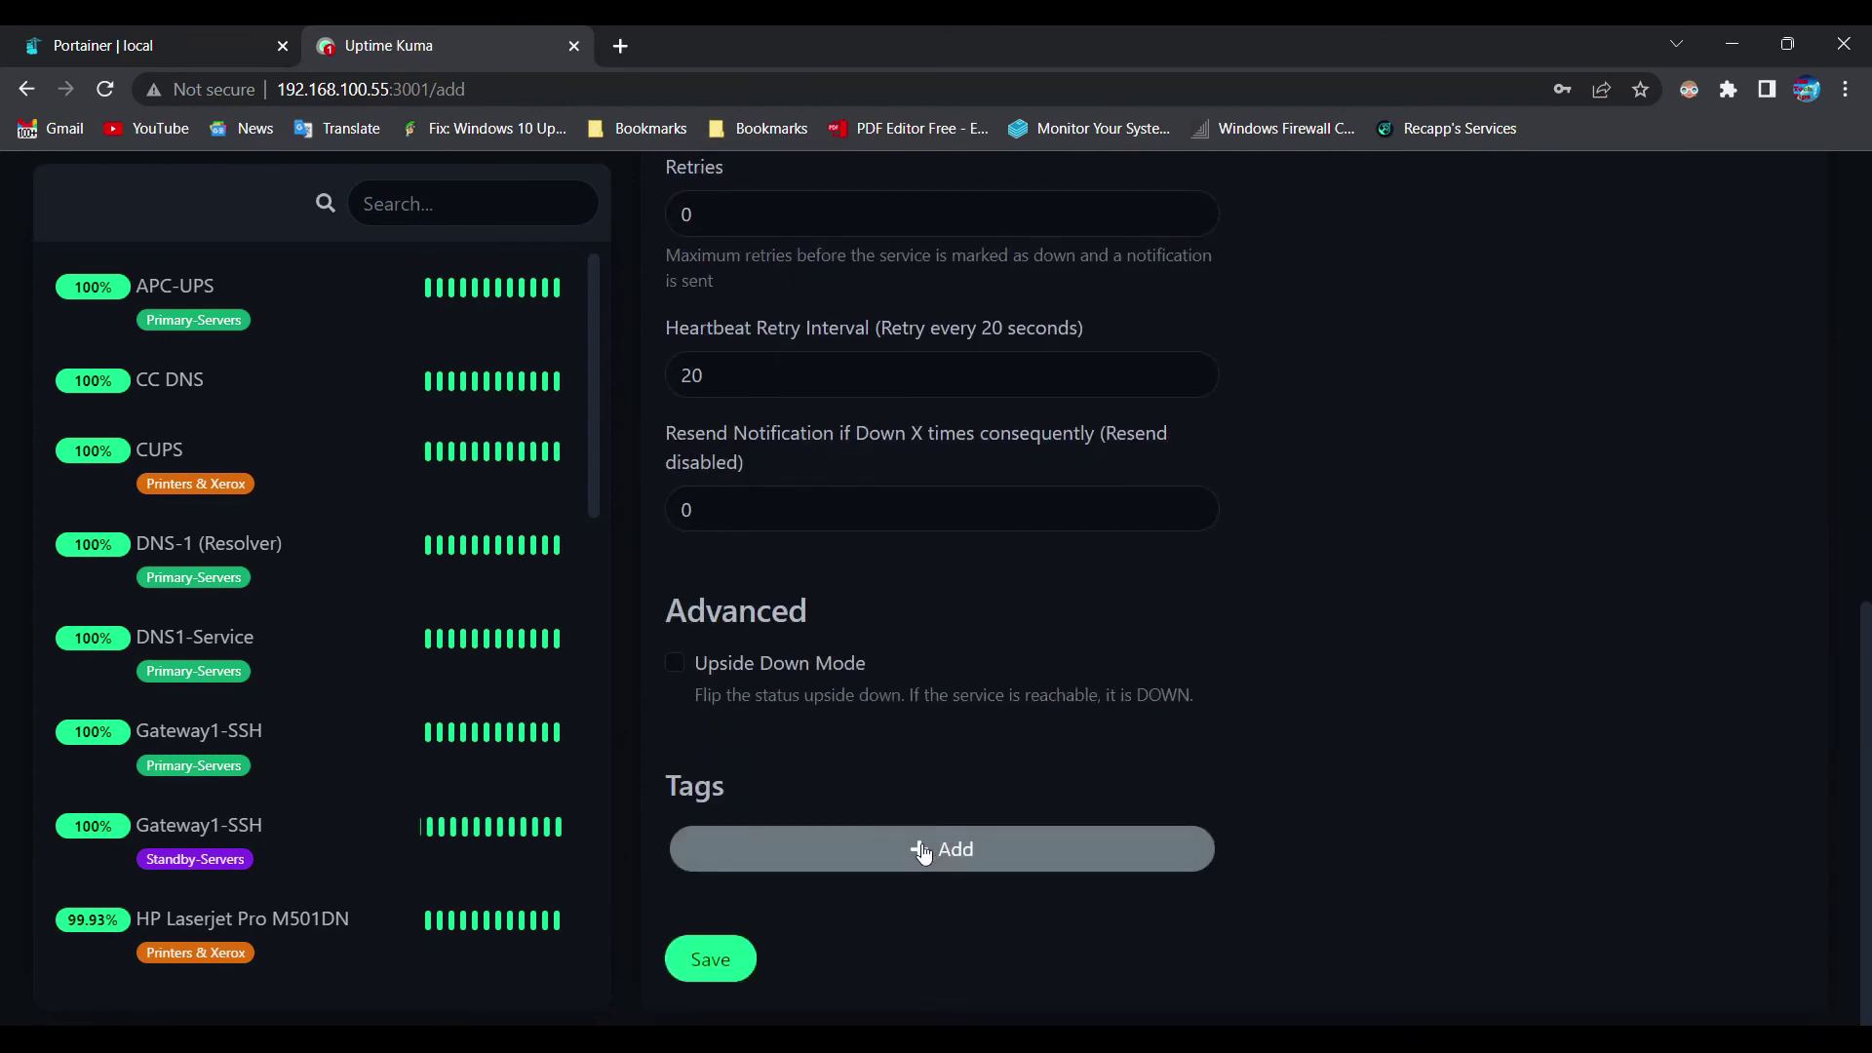
left_click(708, 960)
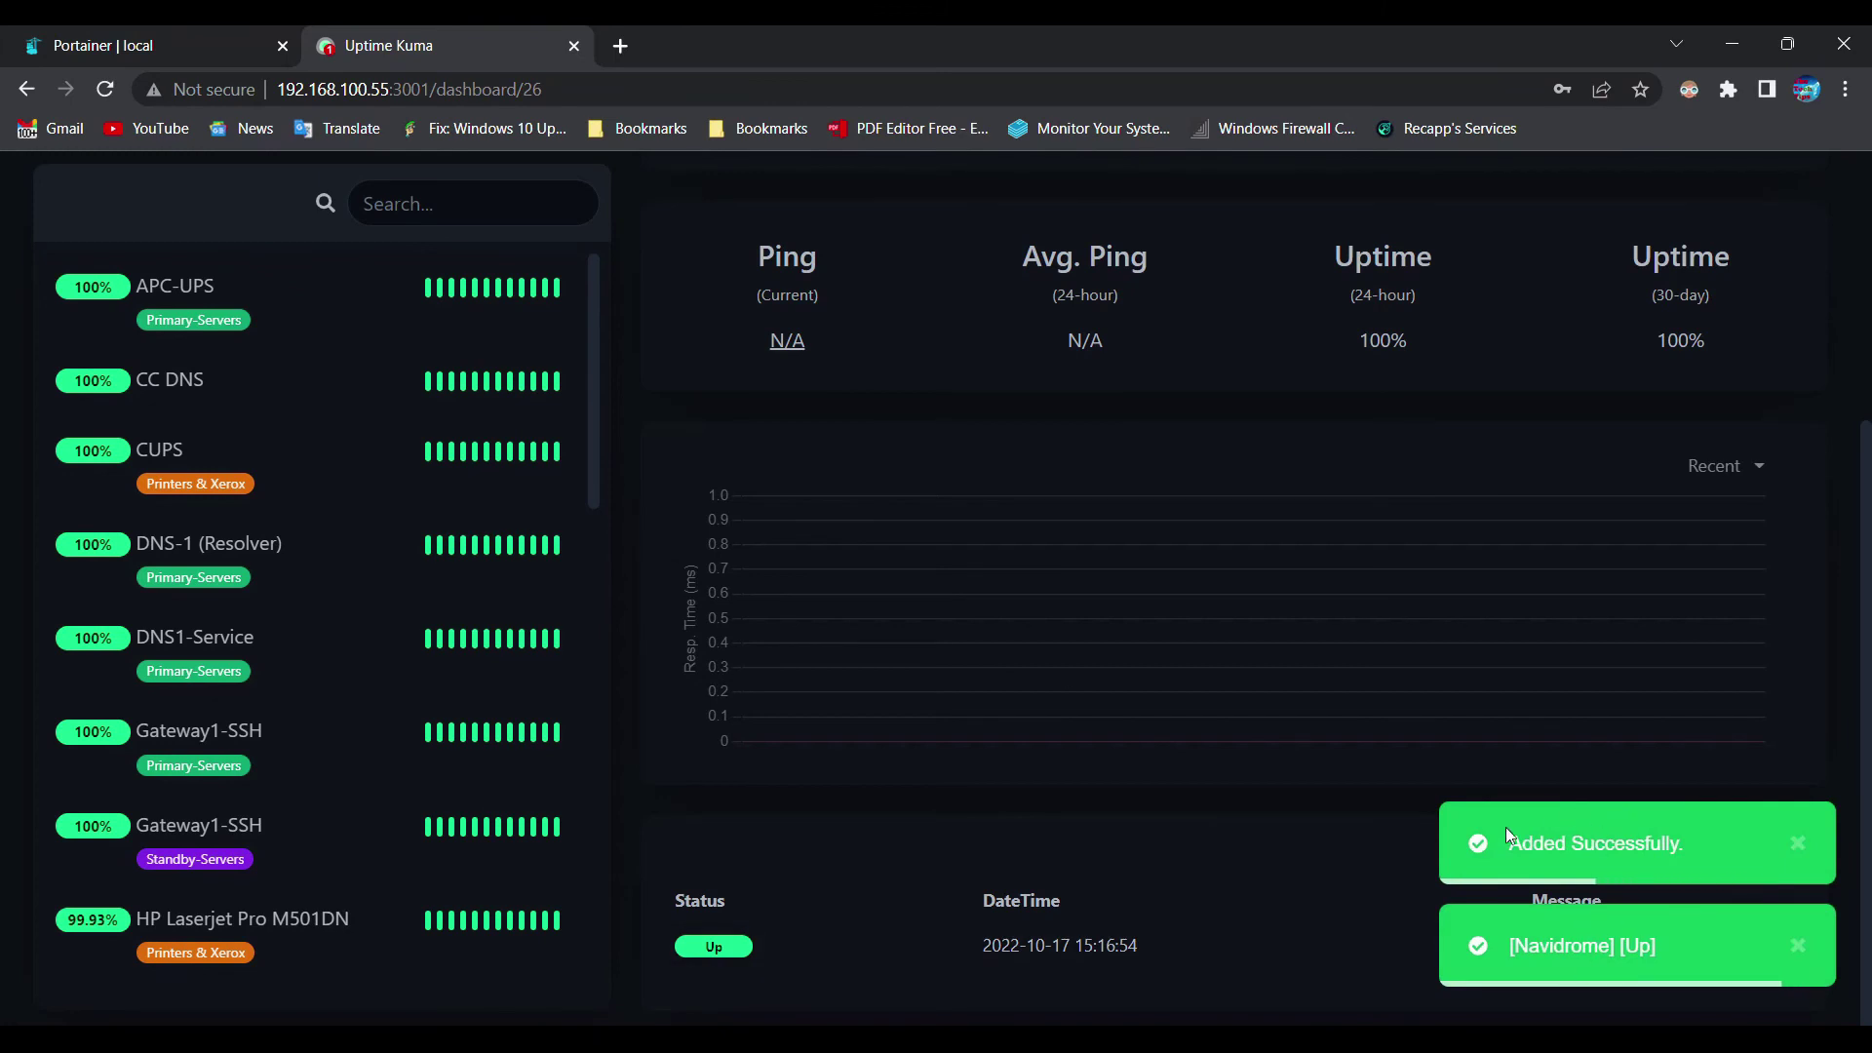
scroll(940, 353, "up", 3)
Stop the navidrome_navidrome_1 container from its Portainer details page.
left_click(1654, 196)
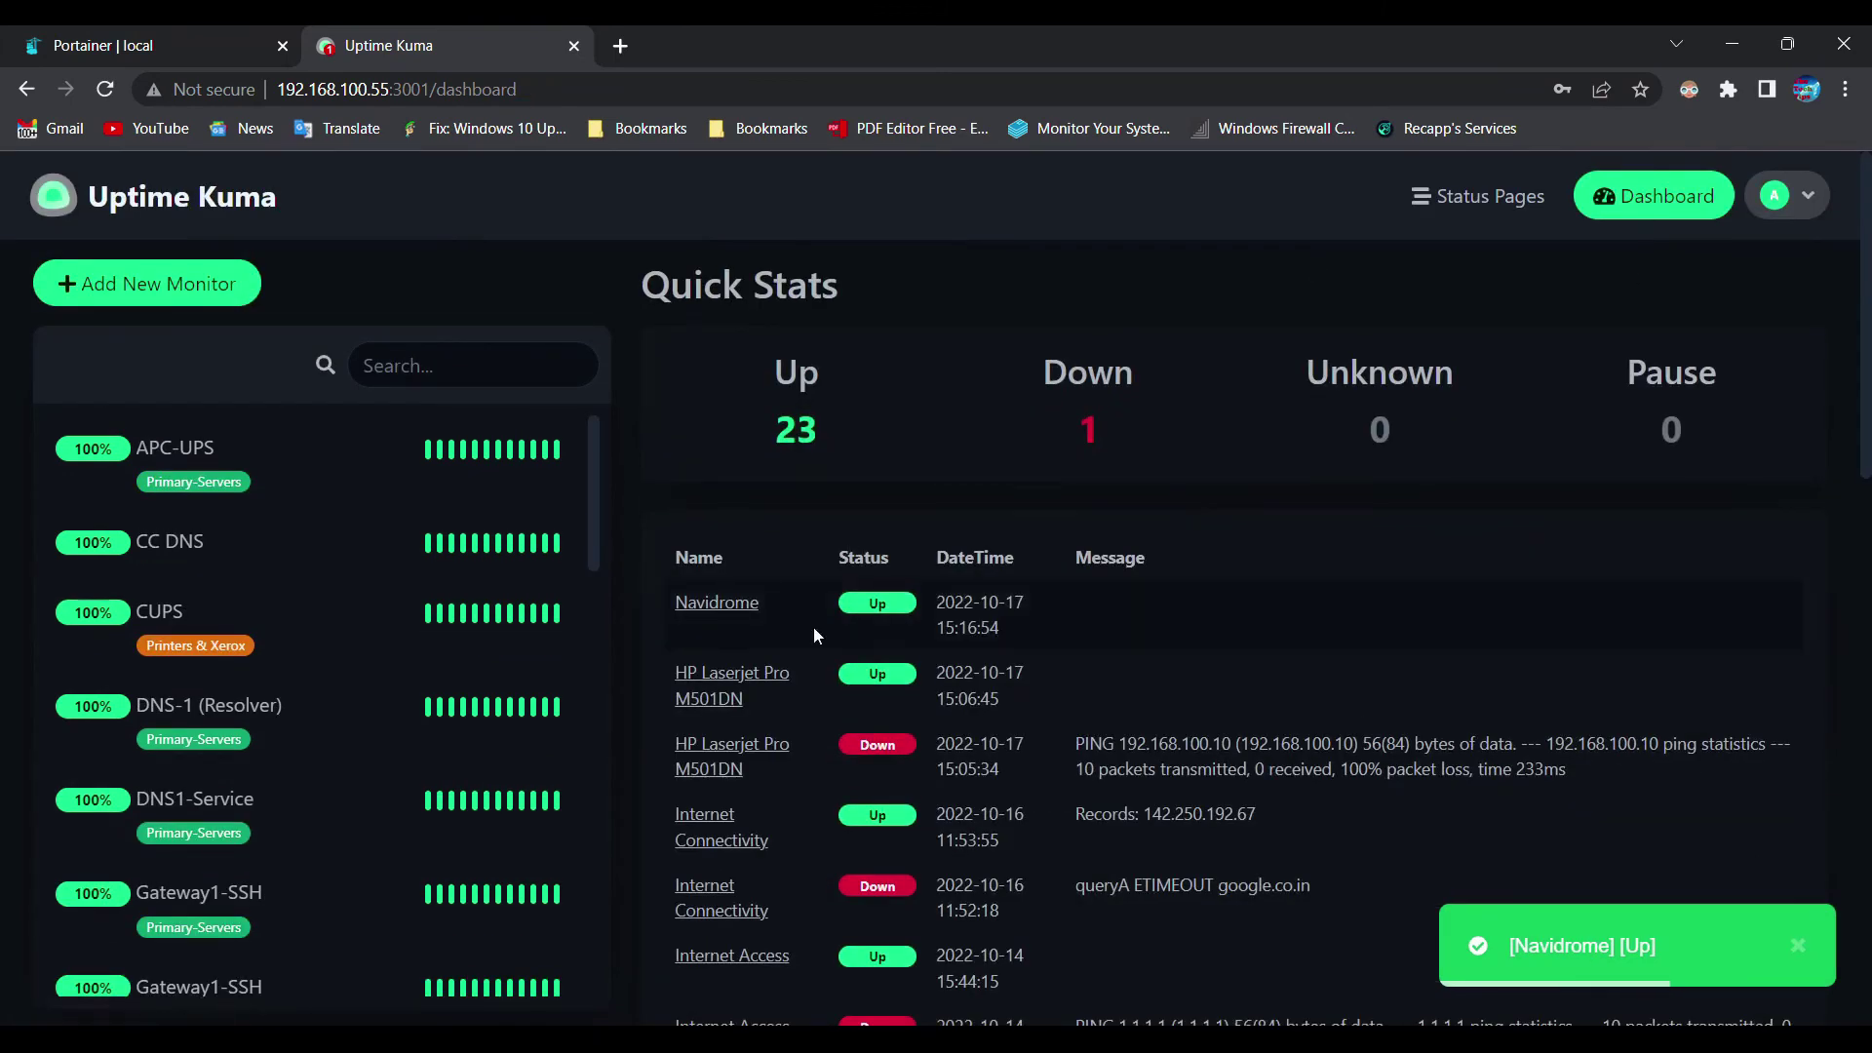
left_click(135, 41)
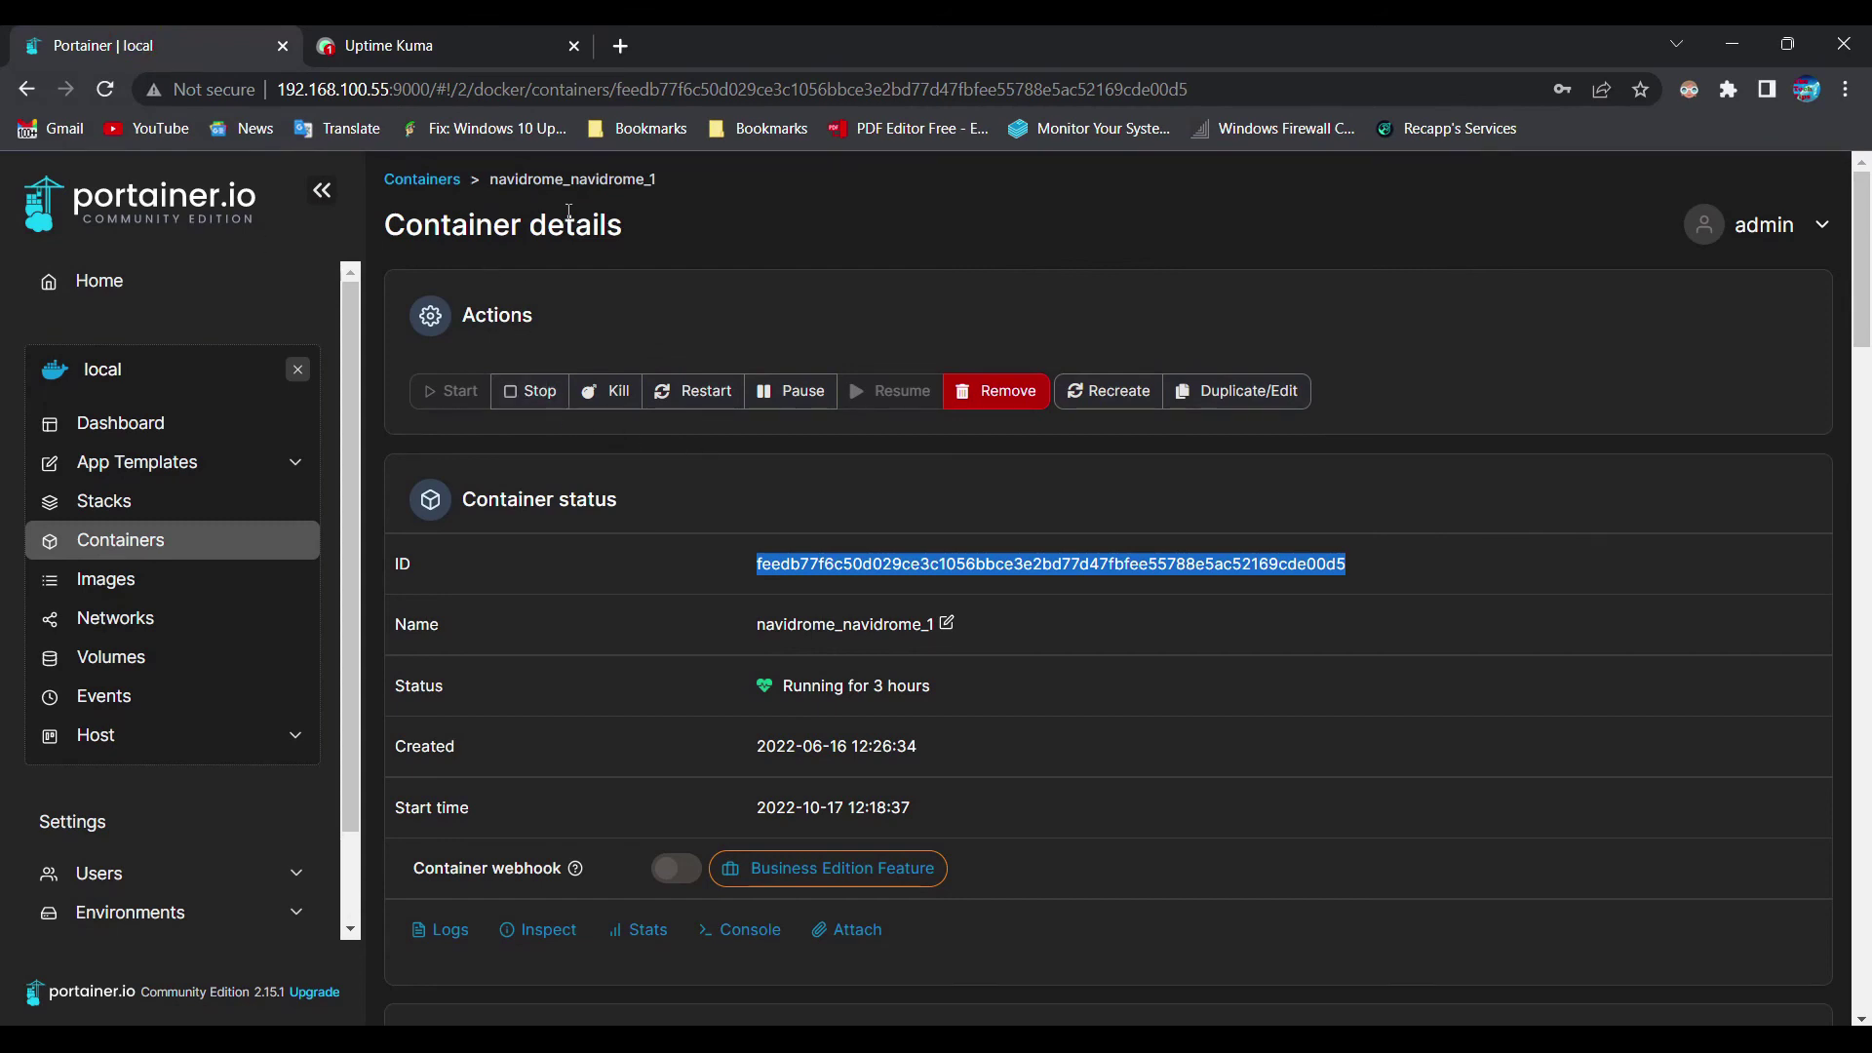
left_click_drag(610, 180, 489, 179)
left_click(534, 391)
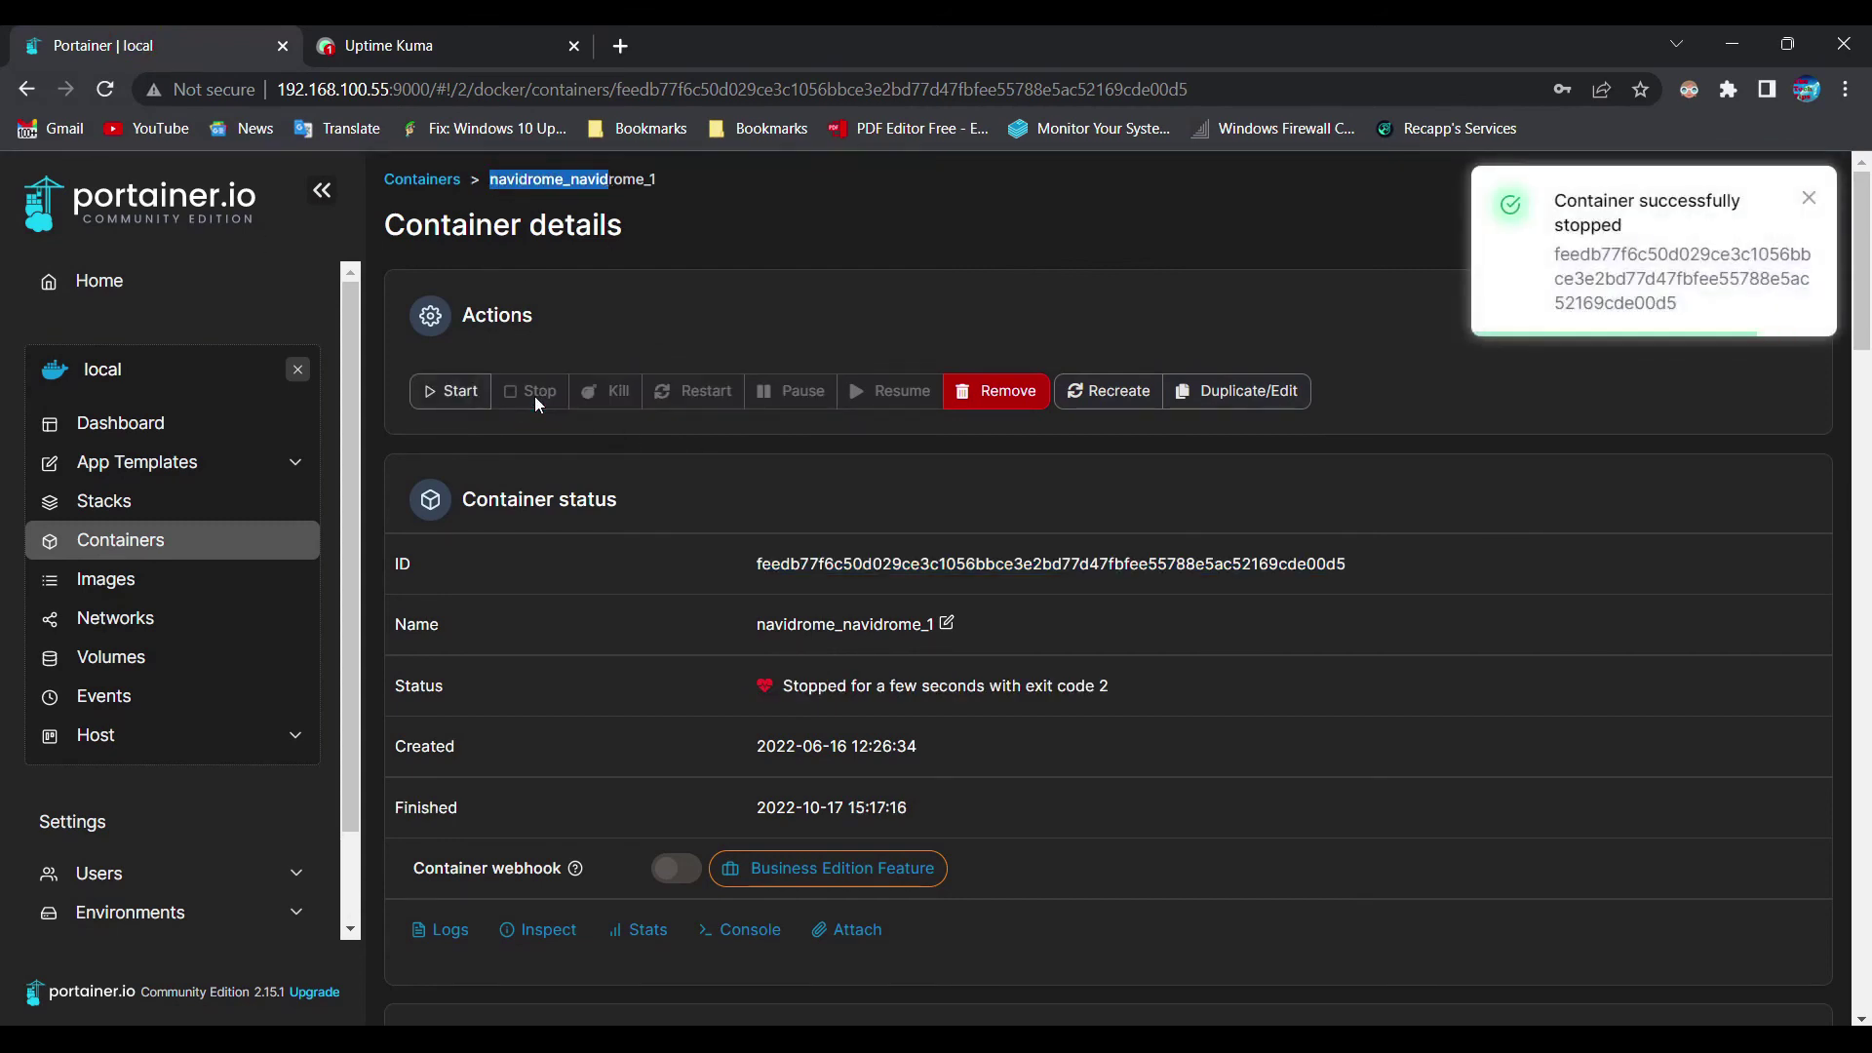
Confirm Uptime Kuma shows Navidrome Down and Portainer lists the container as exited.
left_click(451, 43)
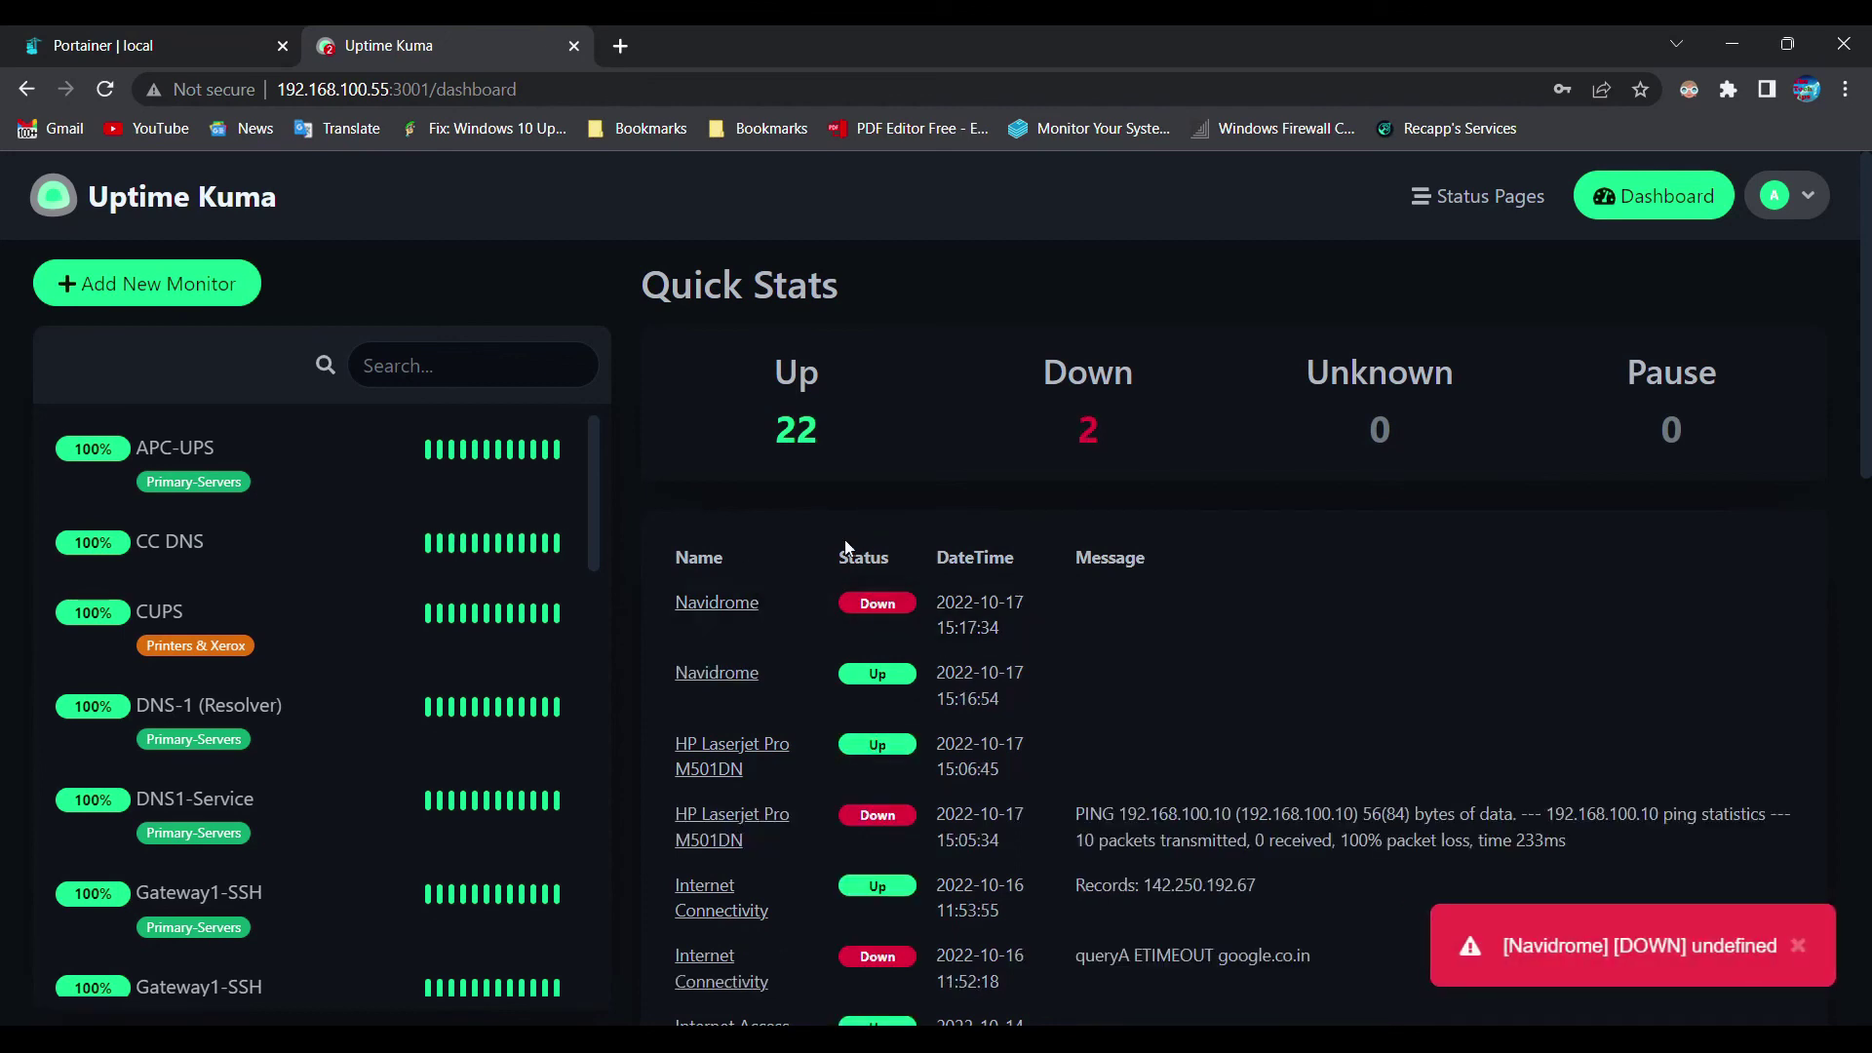
left_click(78, 29)
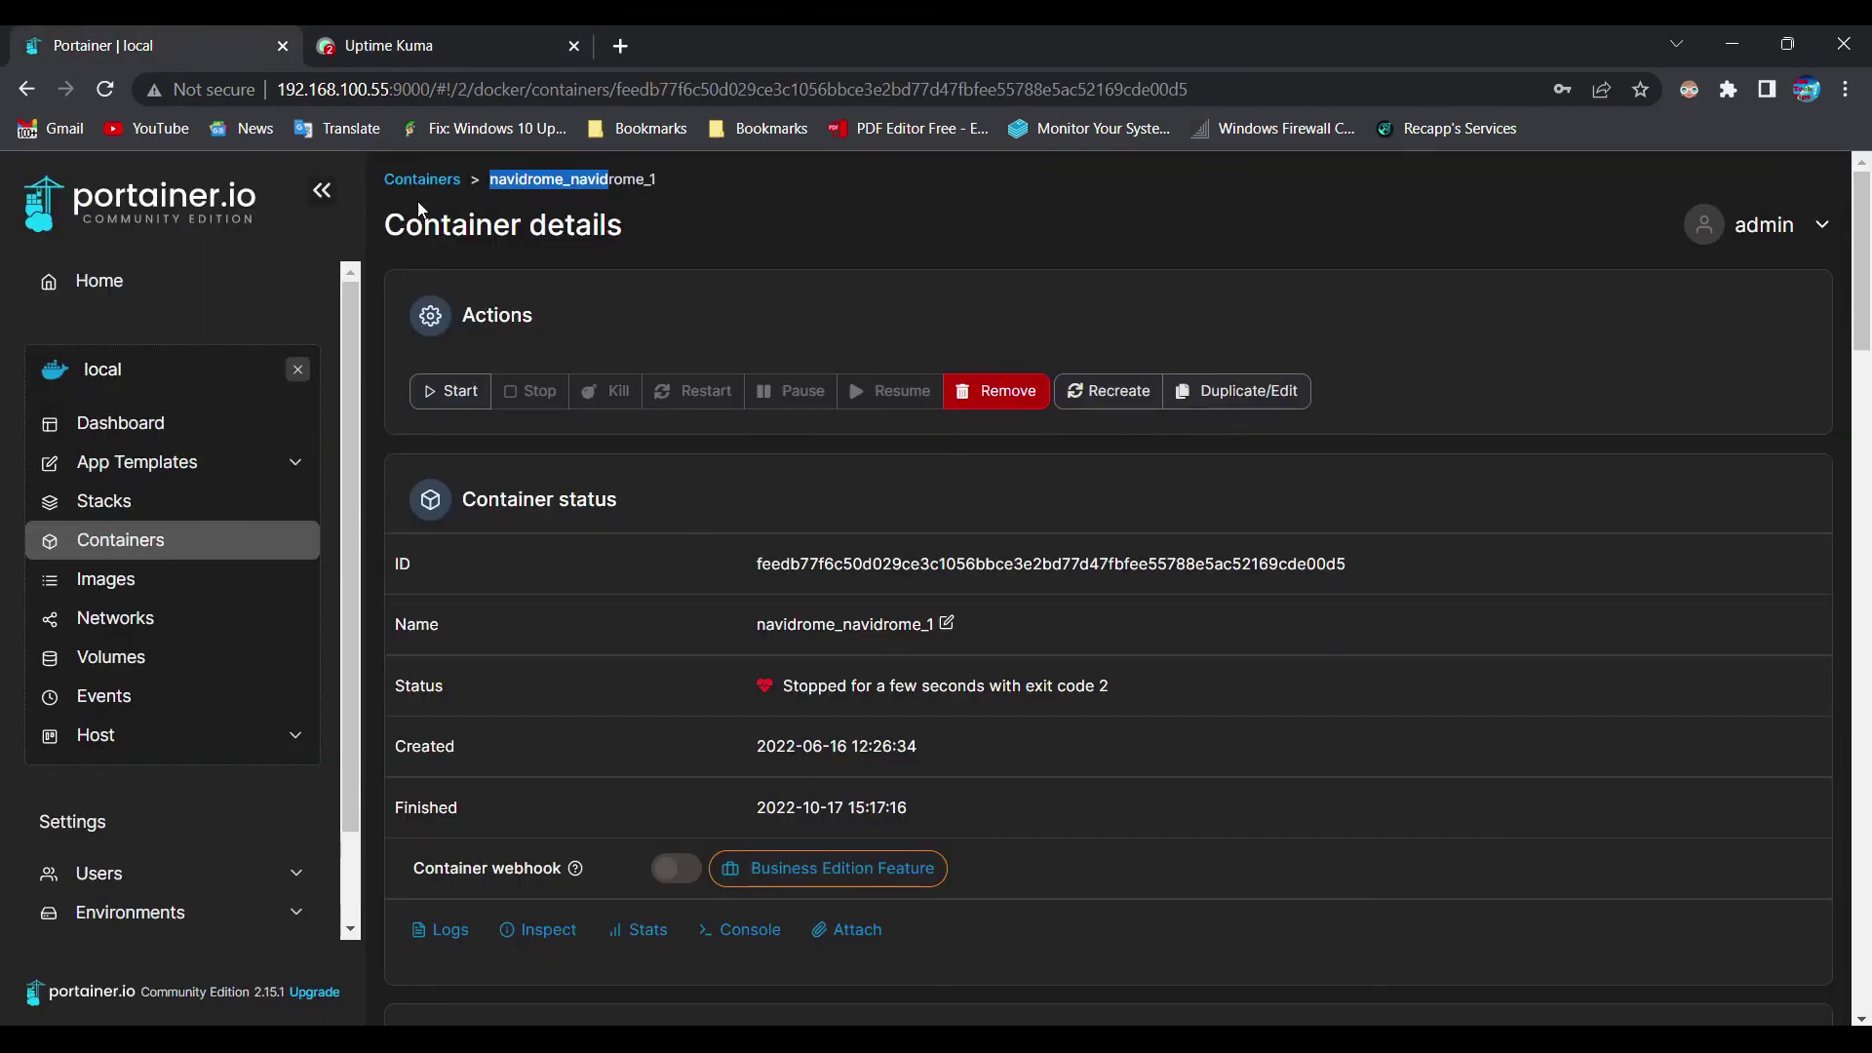
left_click(418, 180)
scroll(605, 644, "down", 5)
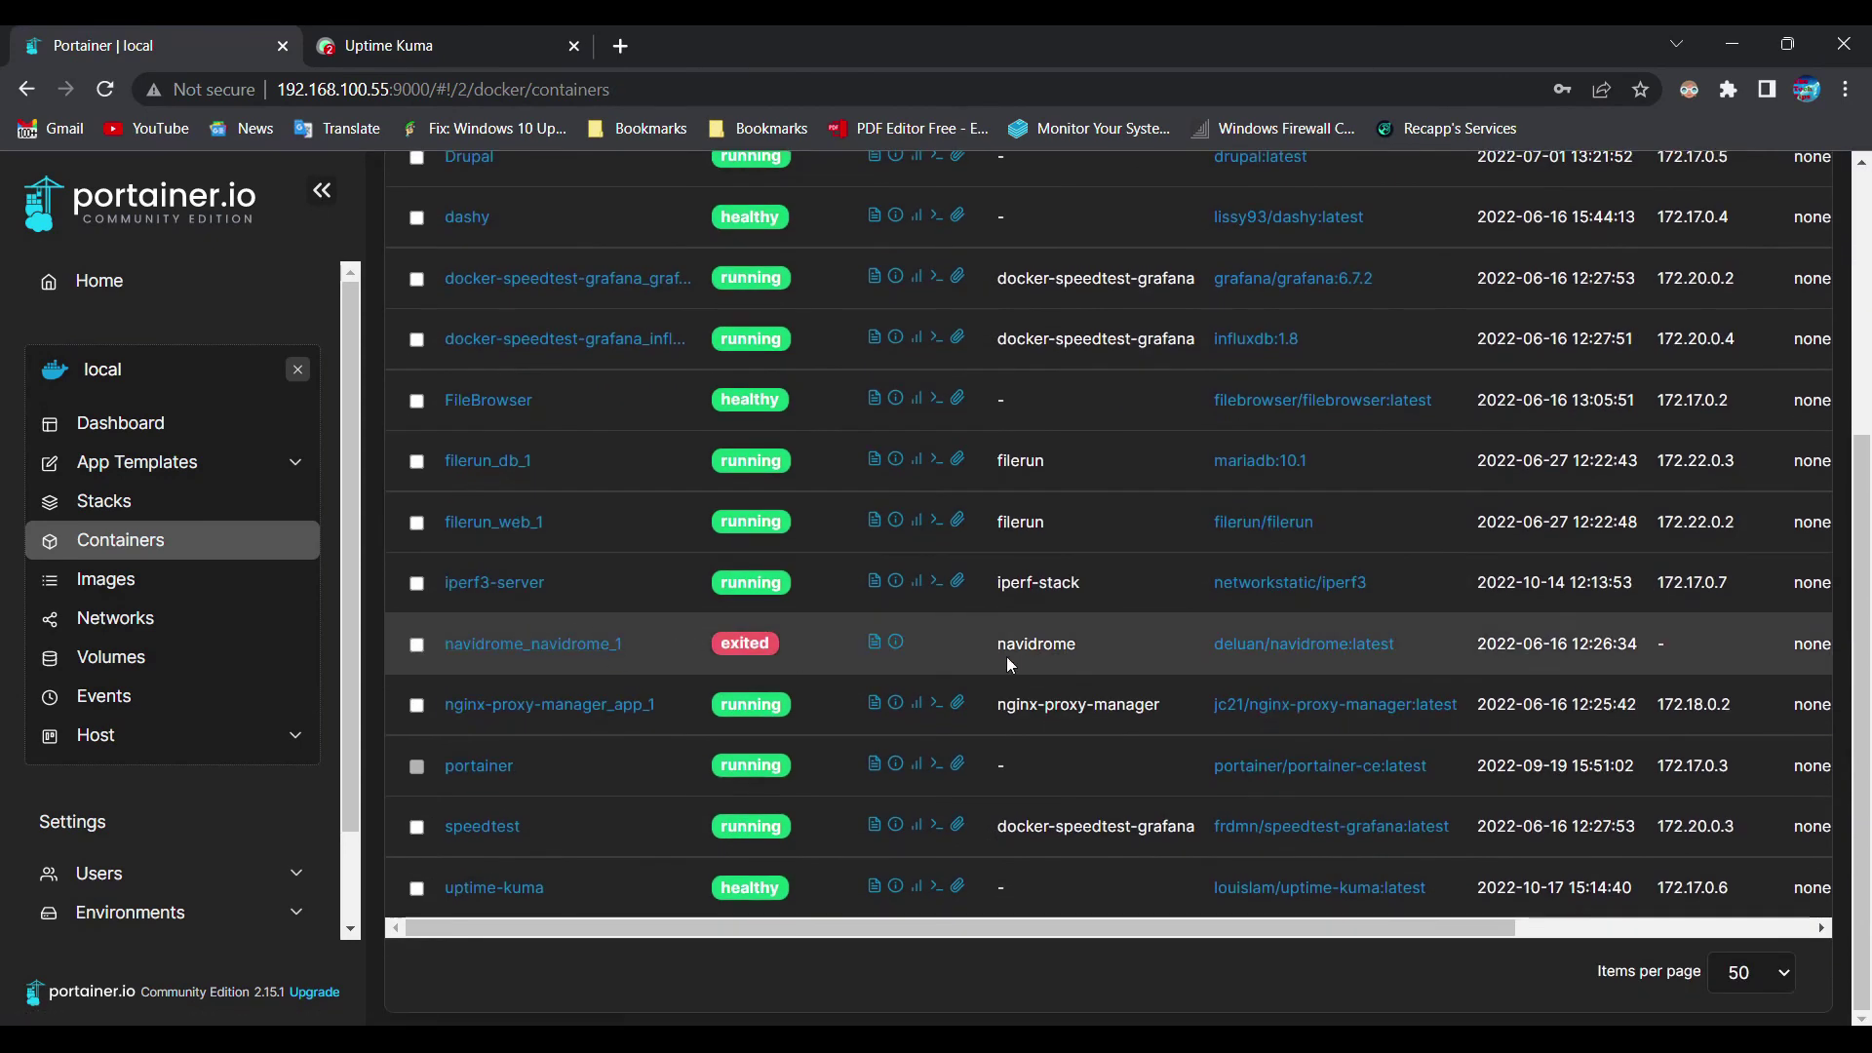
key("ctrl+Tab")
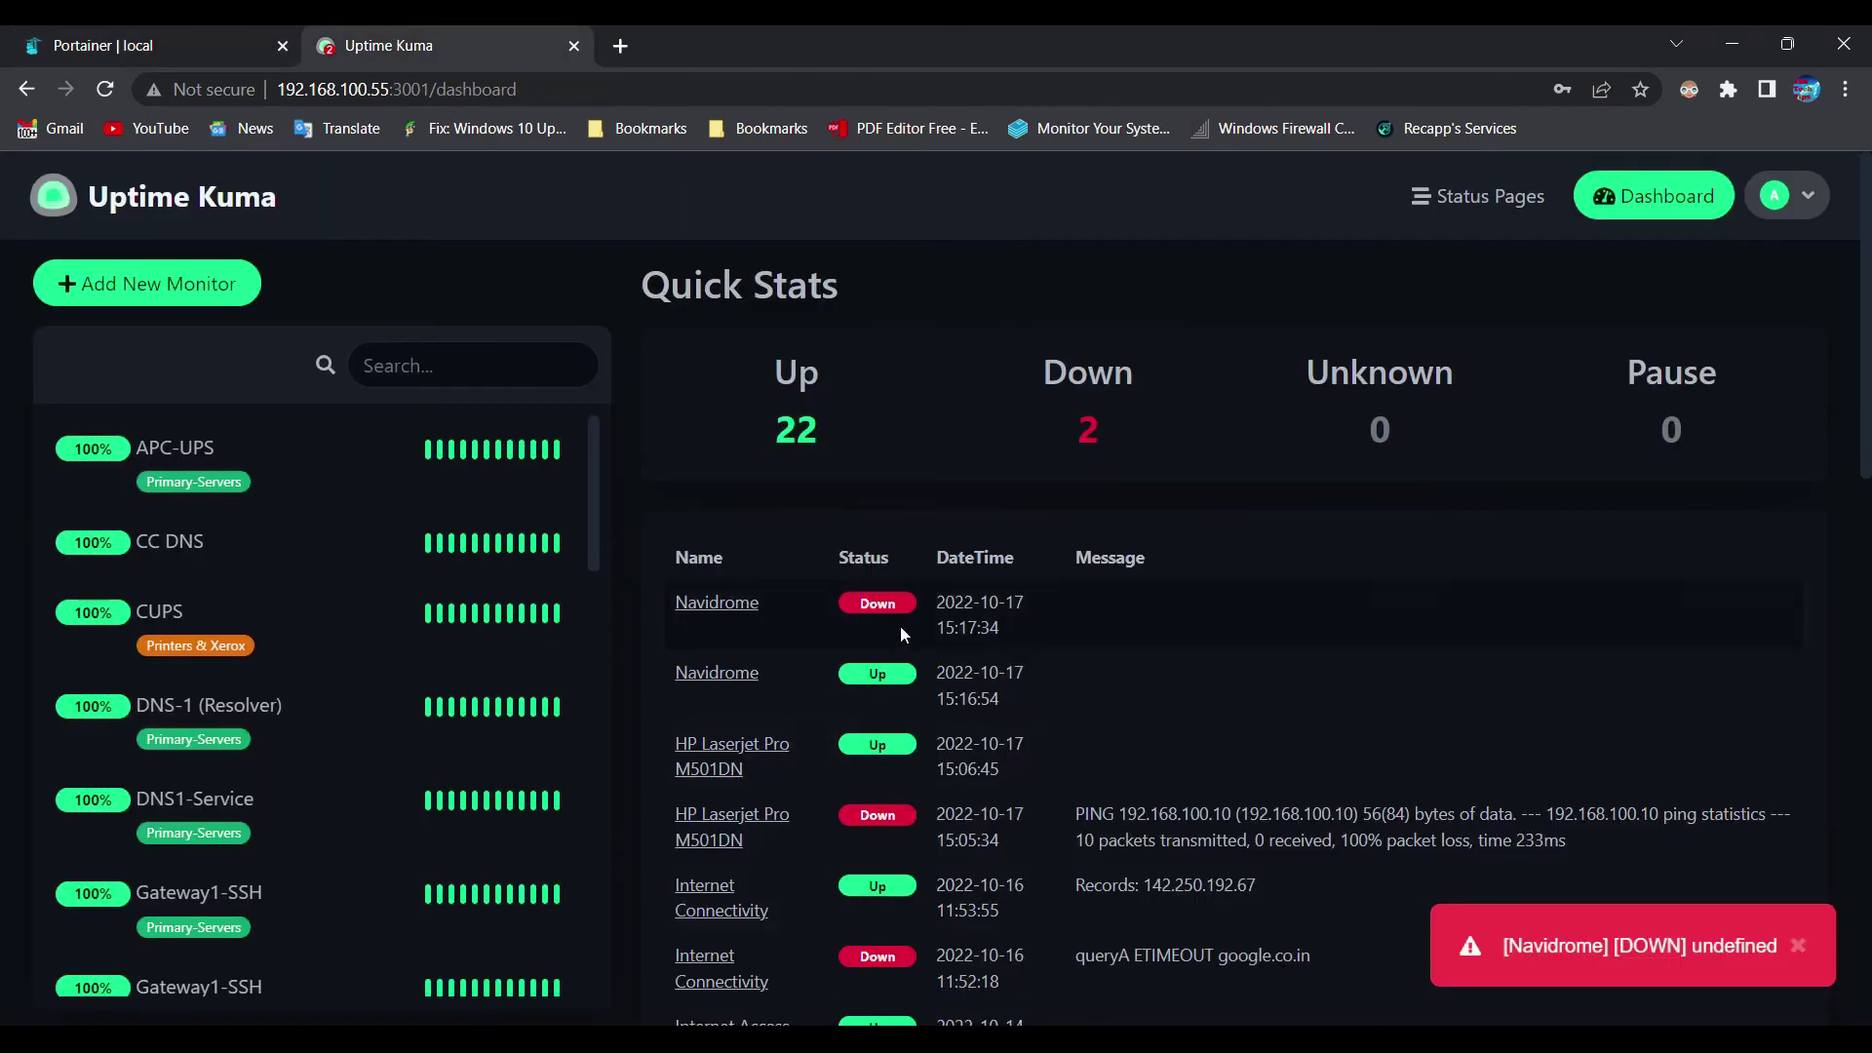
left_click(208, 48)
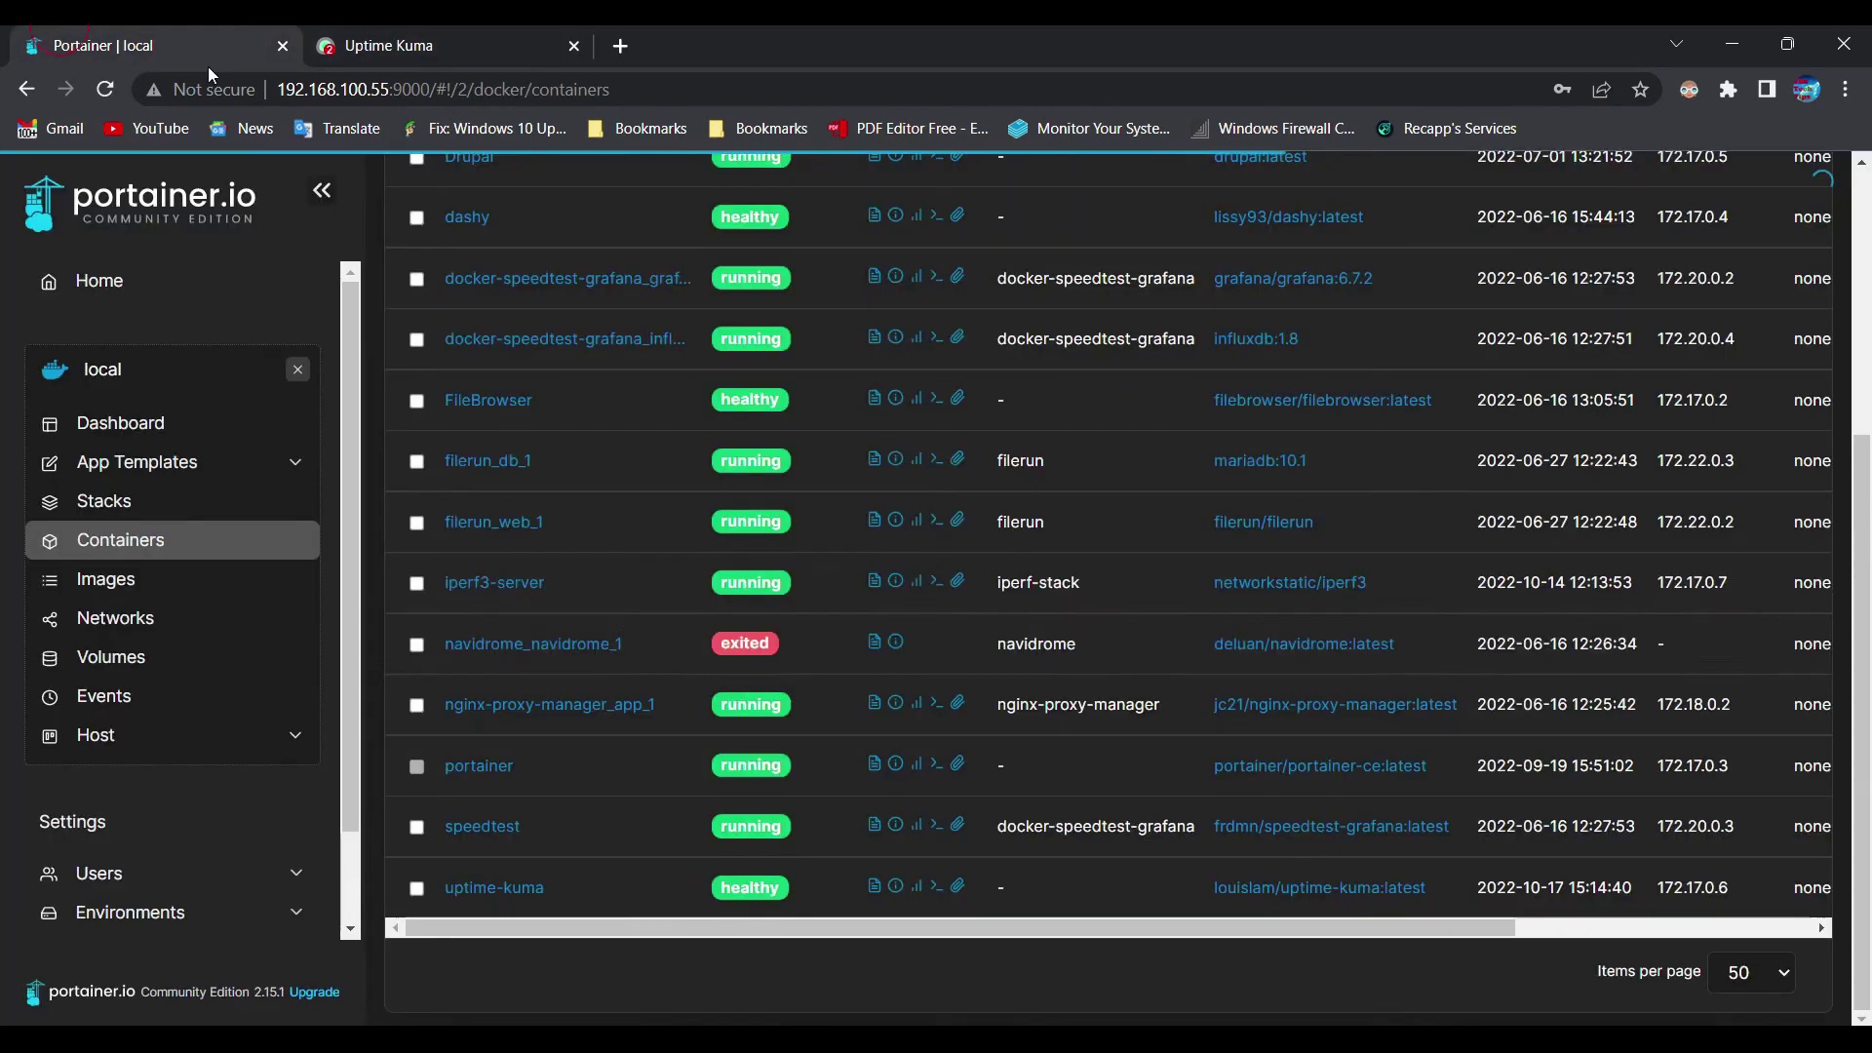
Start the stopped navidrome_navidrome_1 container from its Portainer details page.
left_click(569, 644)
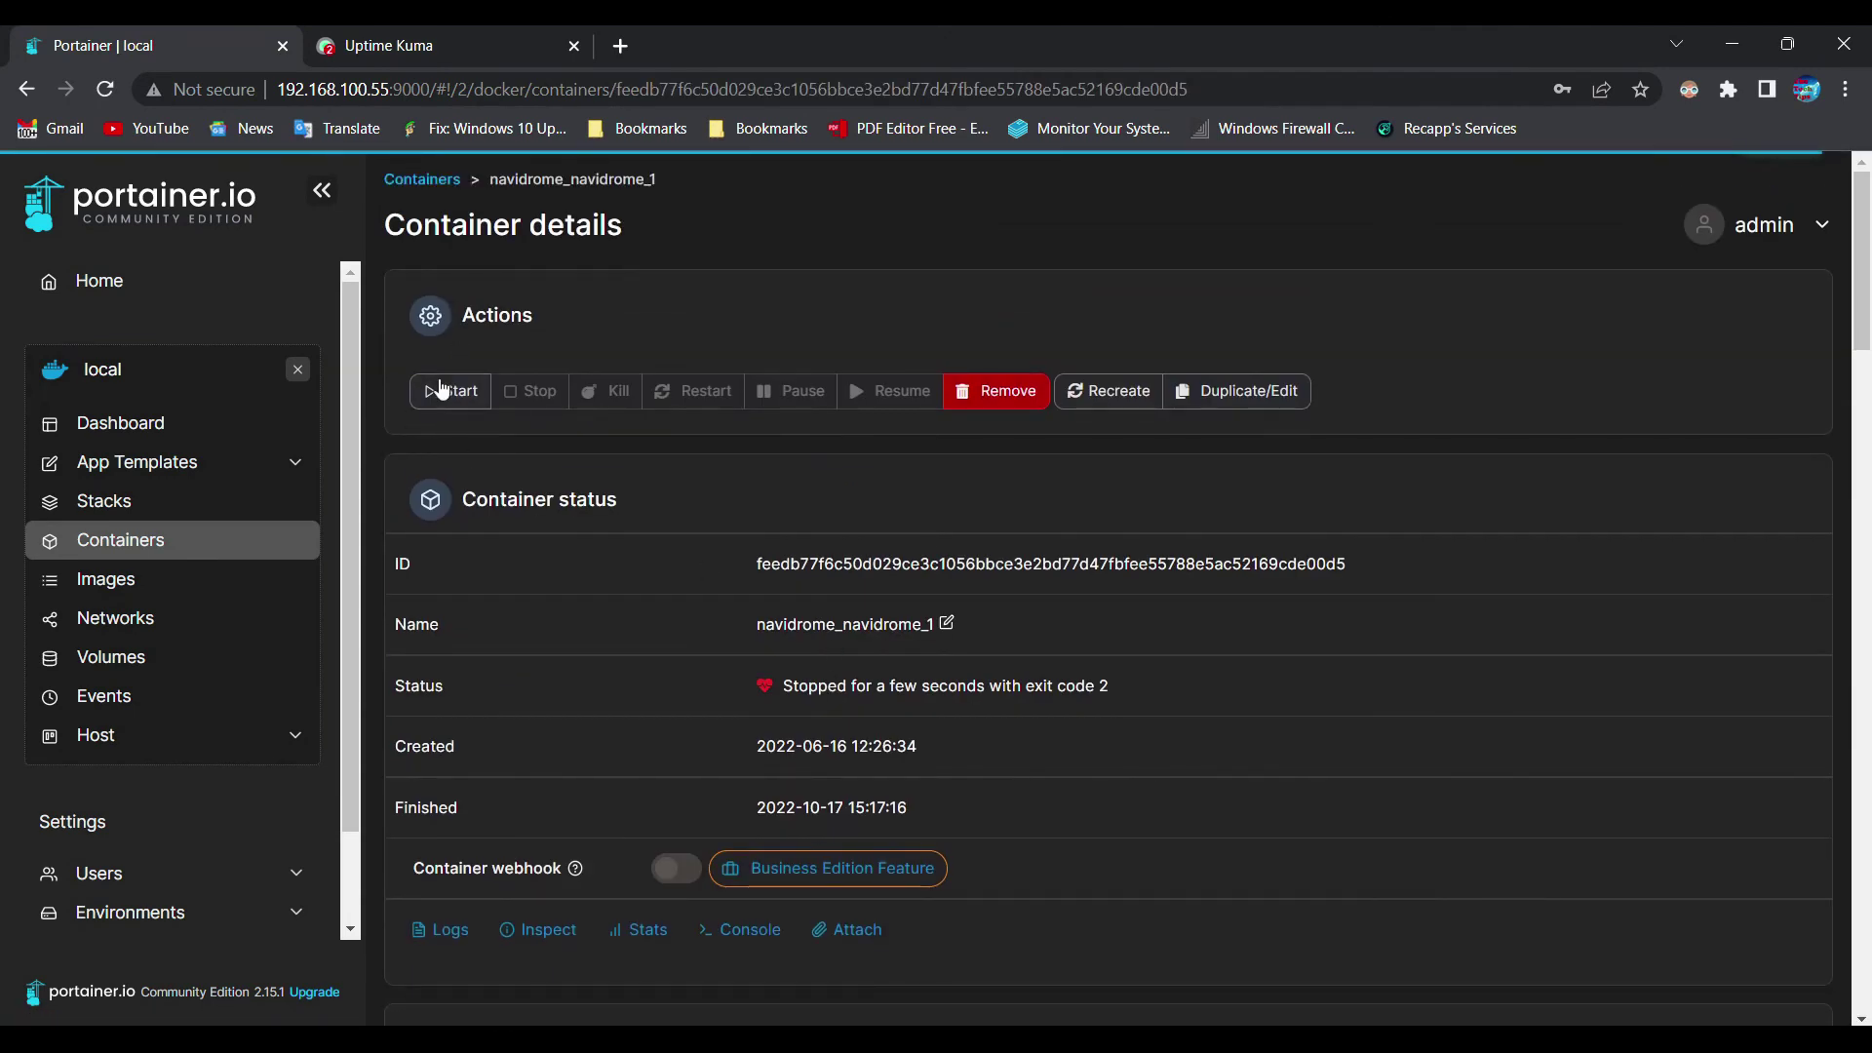
left_click(445, 392)
left_click(444, 182)
scroll(762, 610, "down", 4)
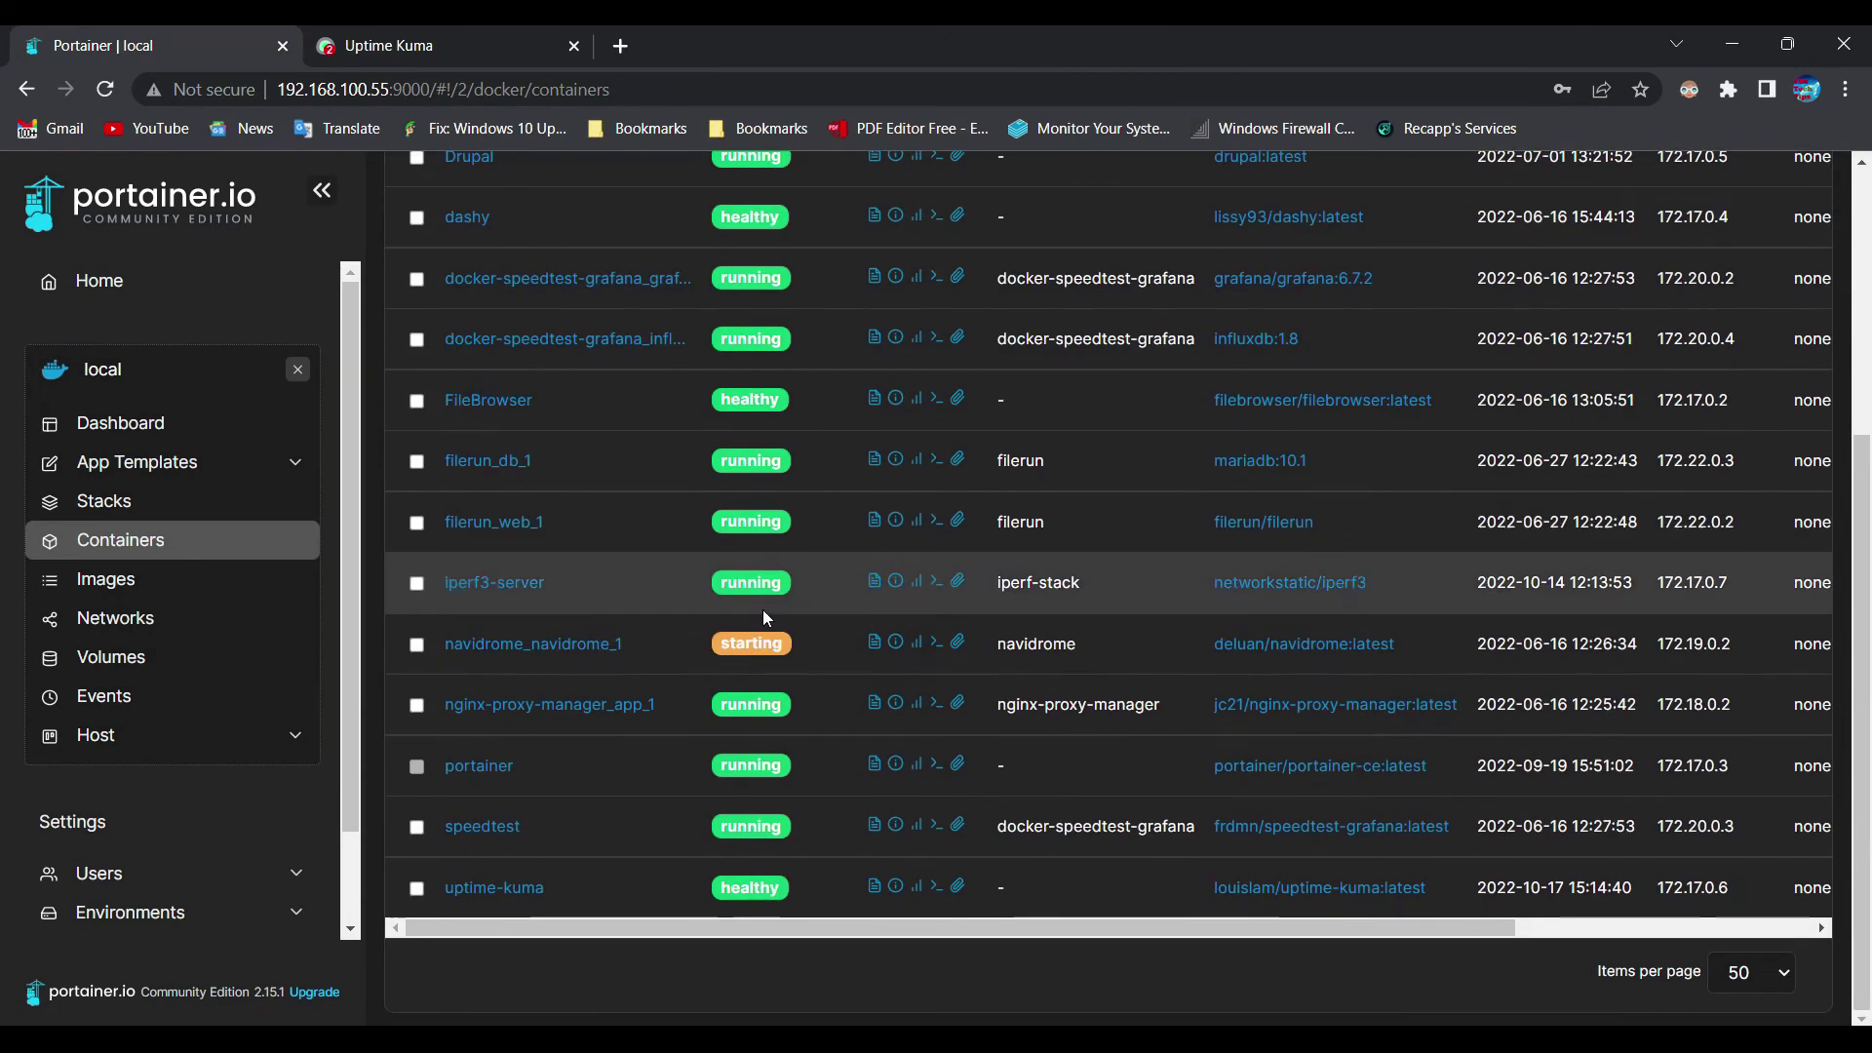
Confirm navidrome_navidrome_1 is healthy in Portainer and Navidrome is up in Uptime Kuma (23 up, 1 down).
left_click(429, 32)
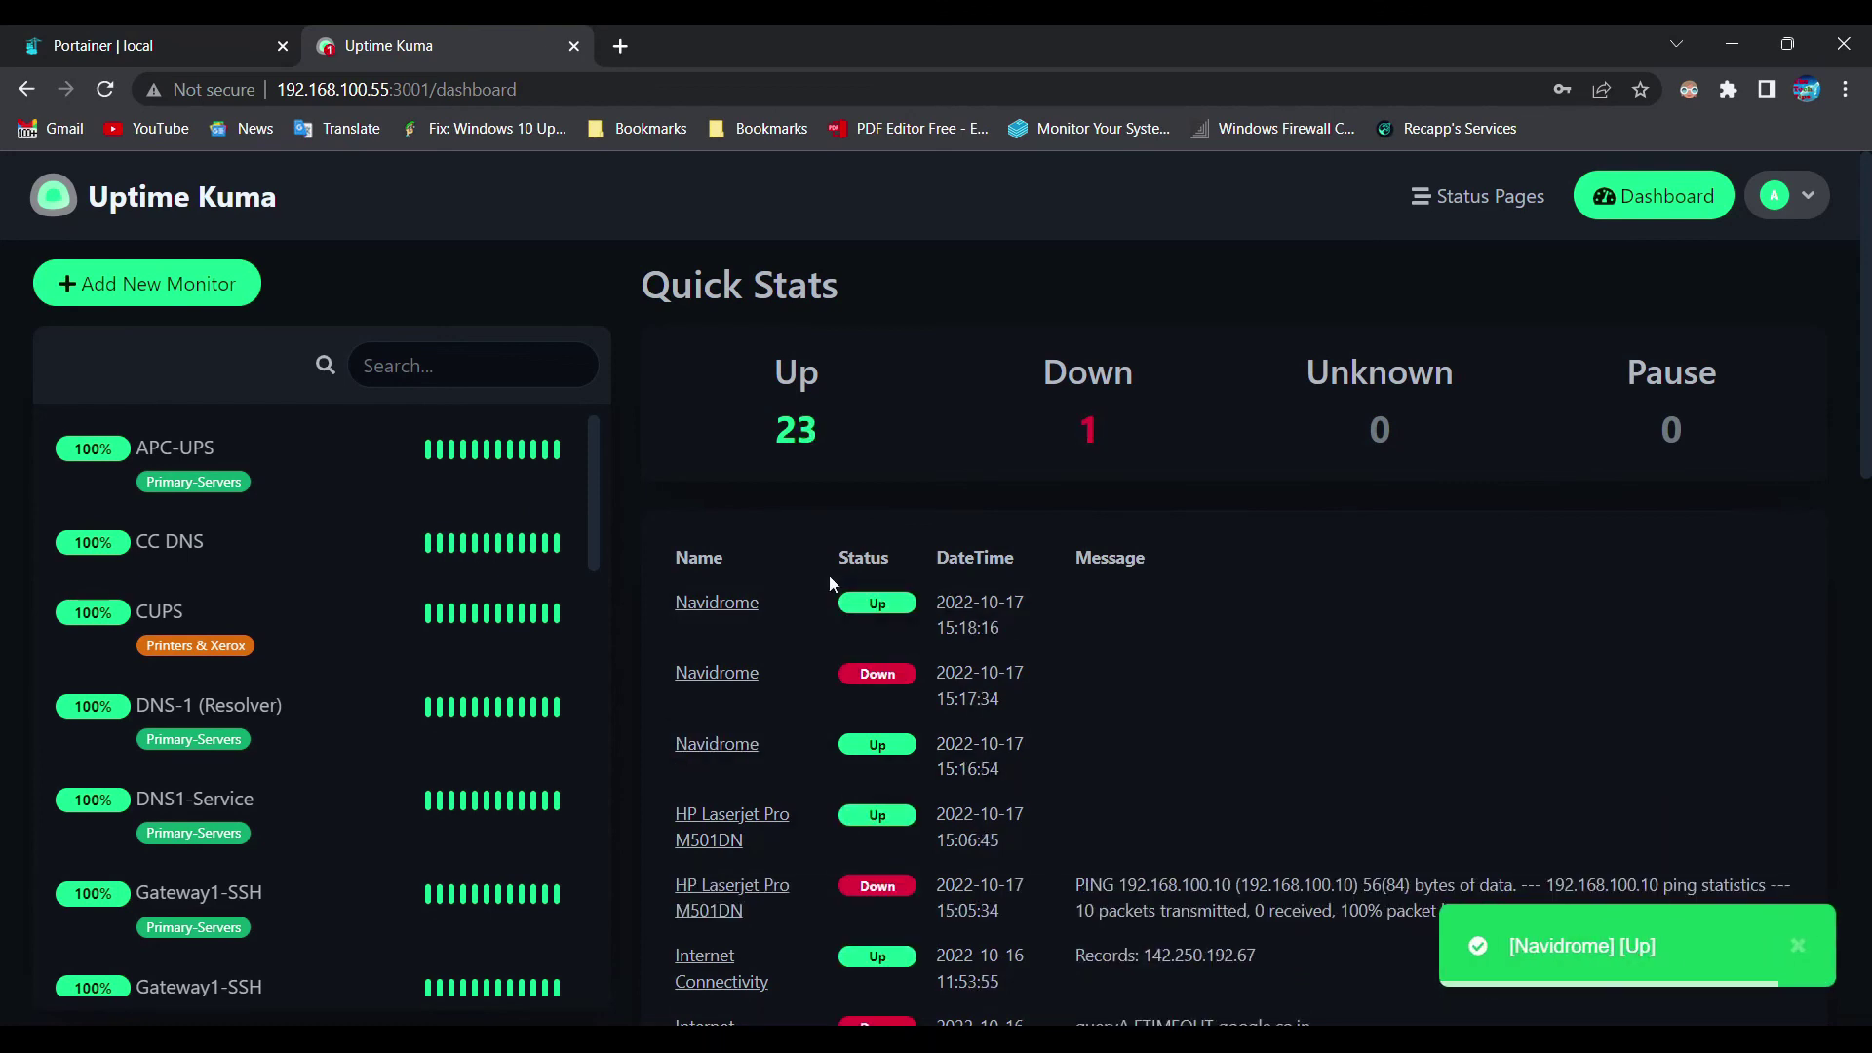
left_click(146, 45)
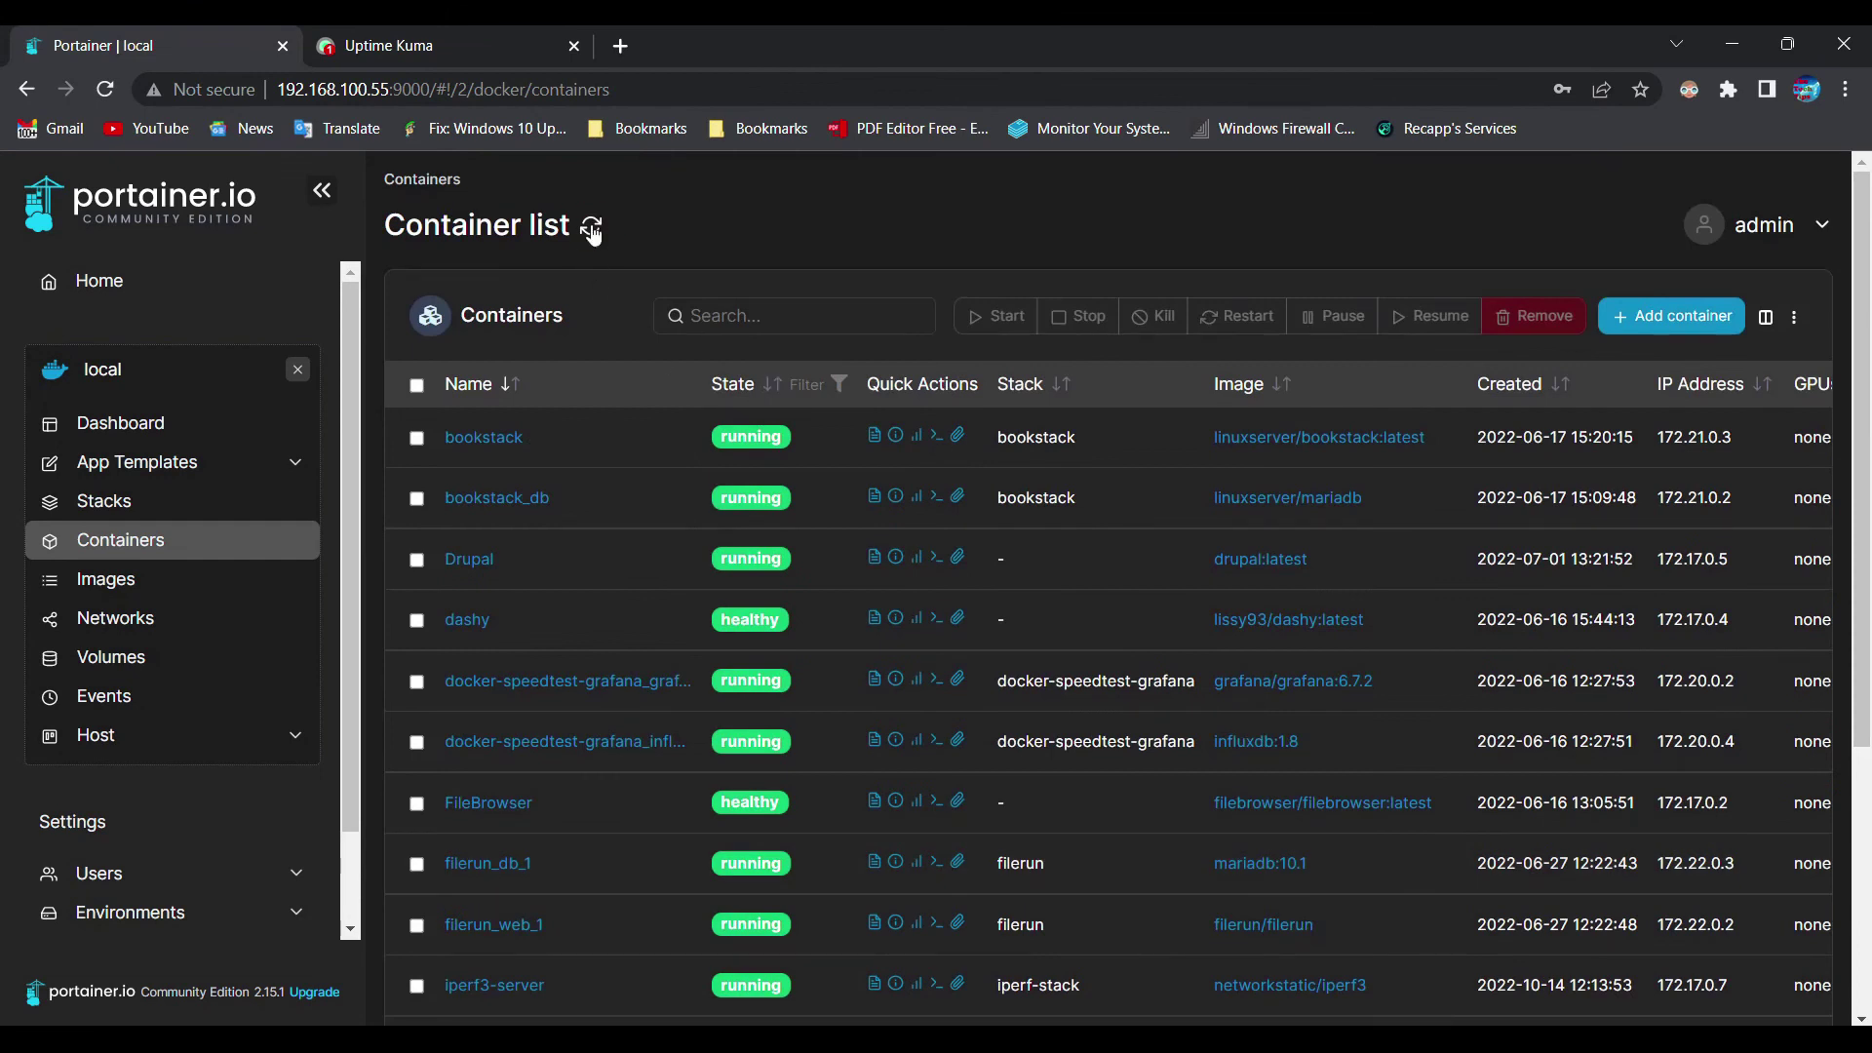
scroll(604, 487, "down", 5)
left_click(609, 675)
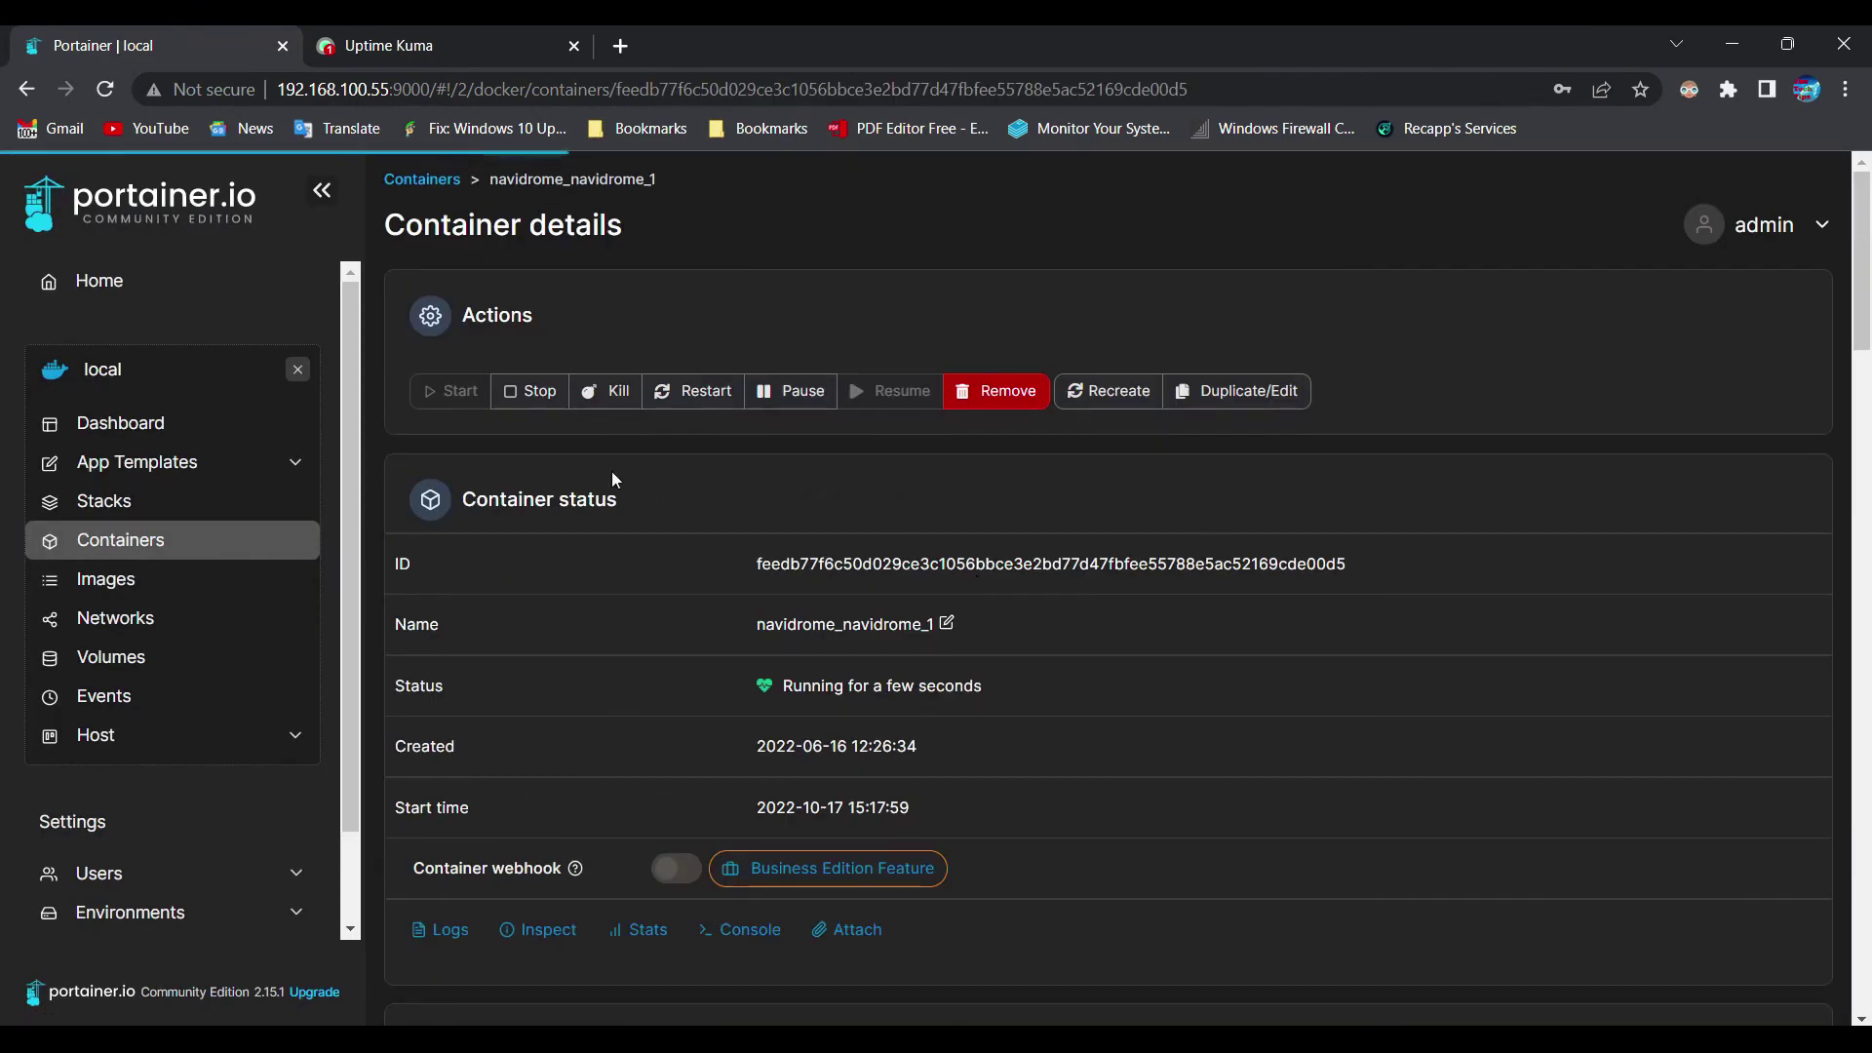
left_click(415, 179)
scroll(1192, 630, "down", 5)
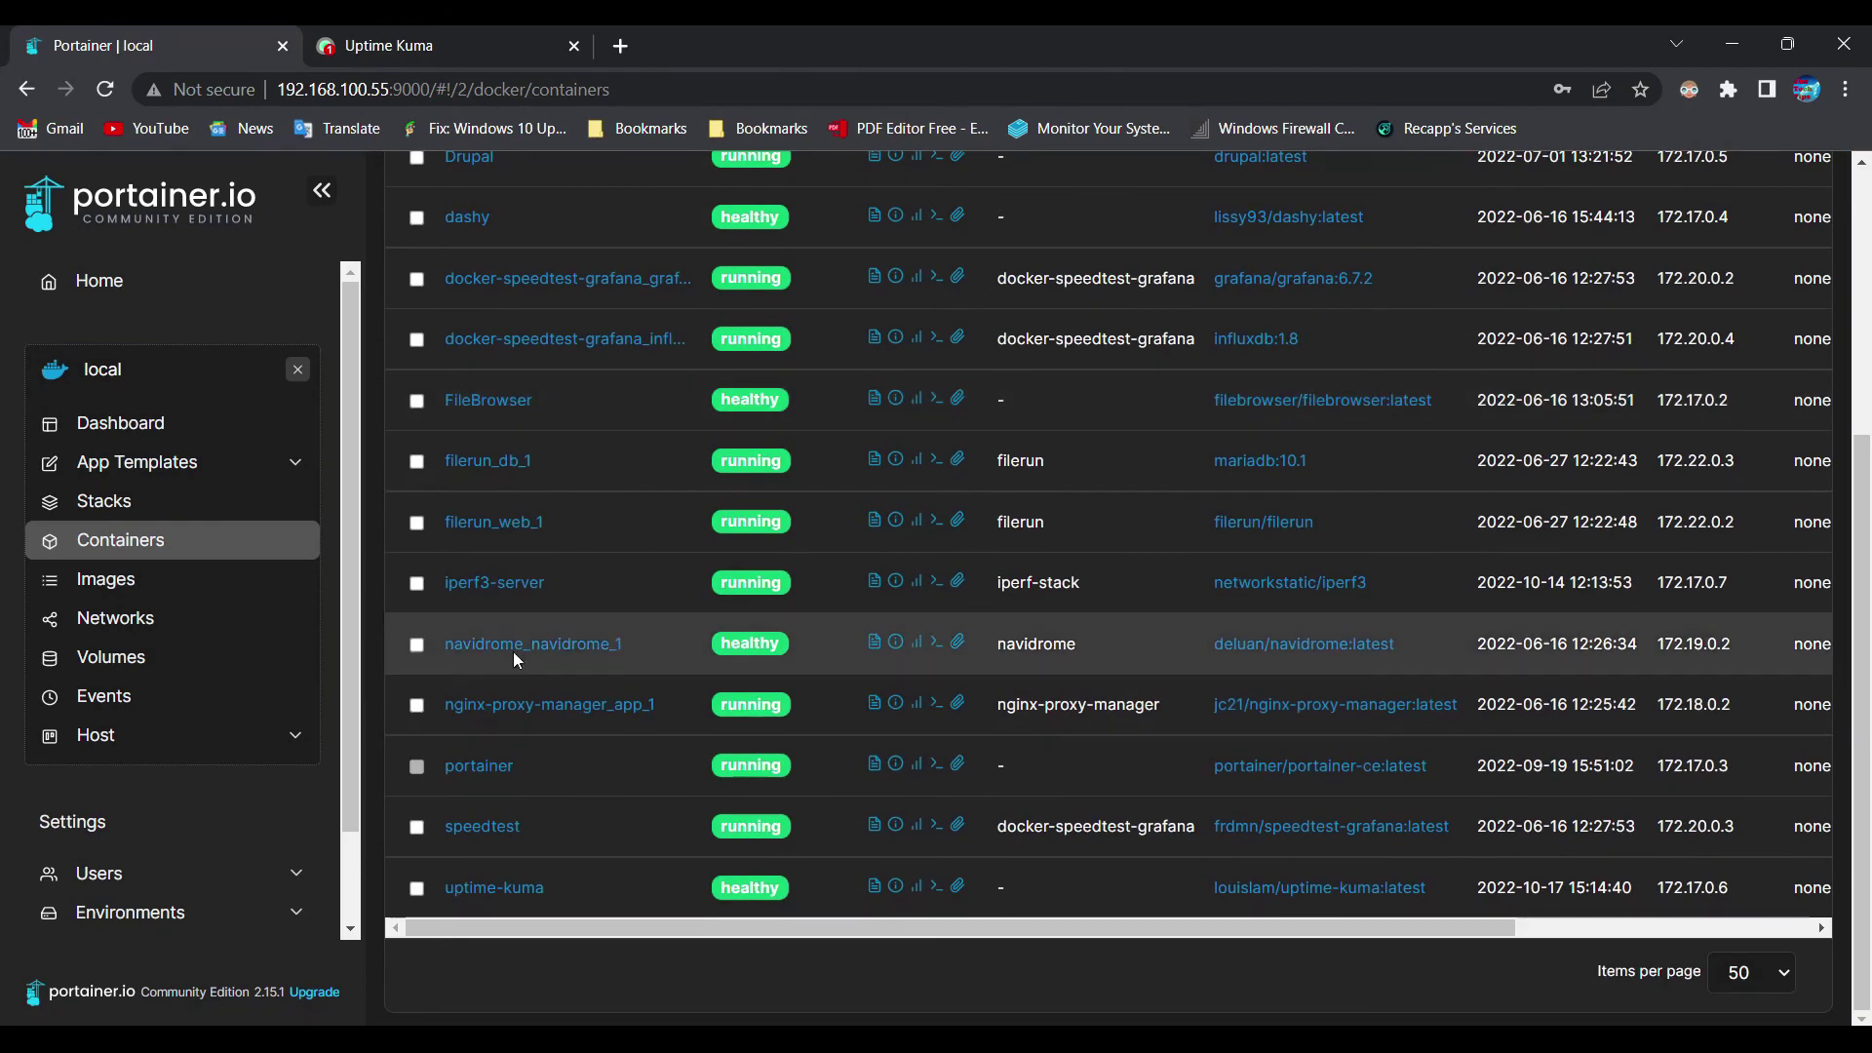
left_click(409, 45)
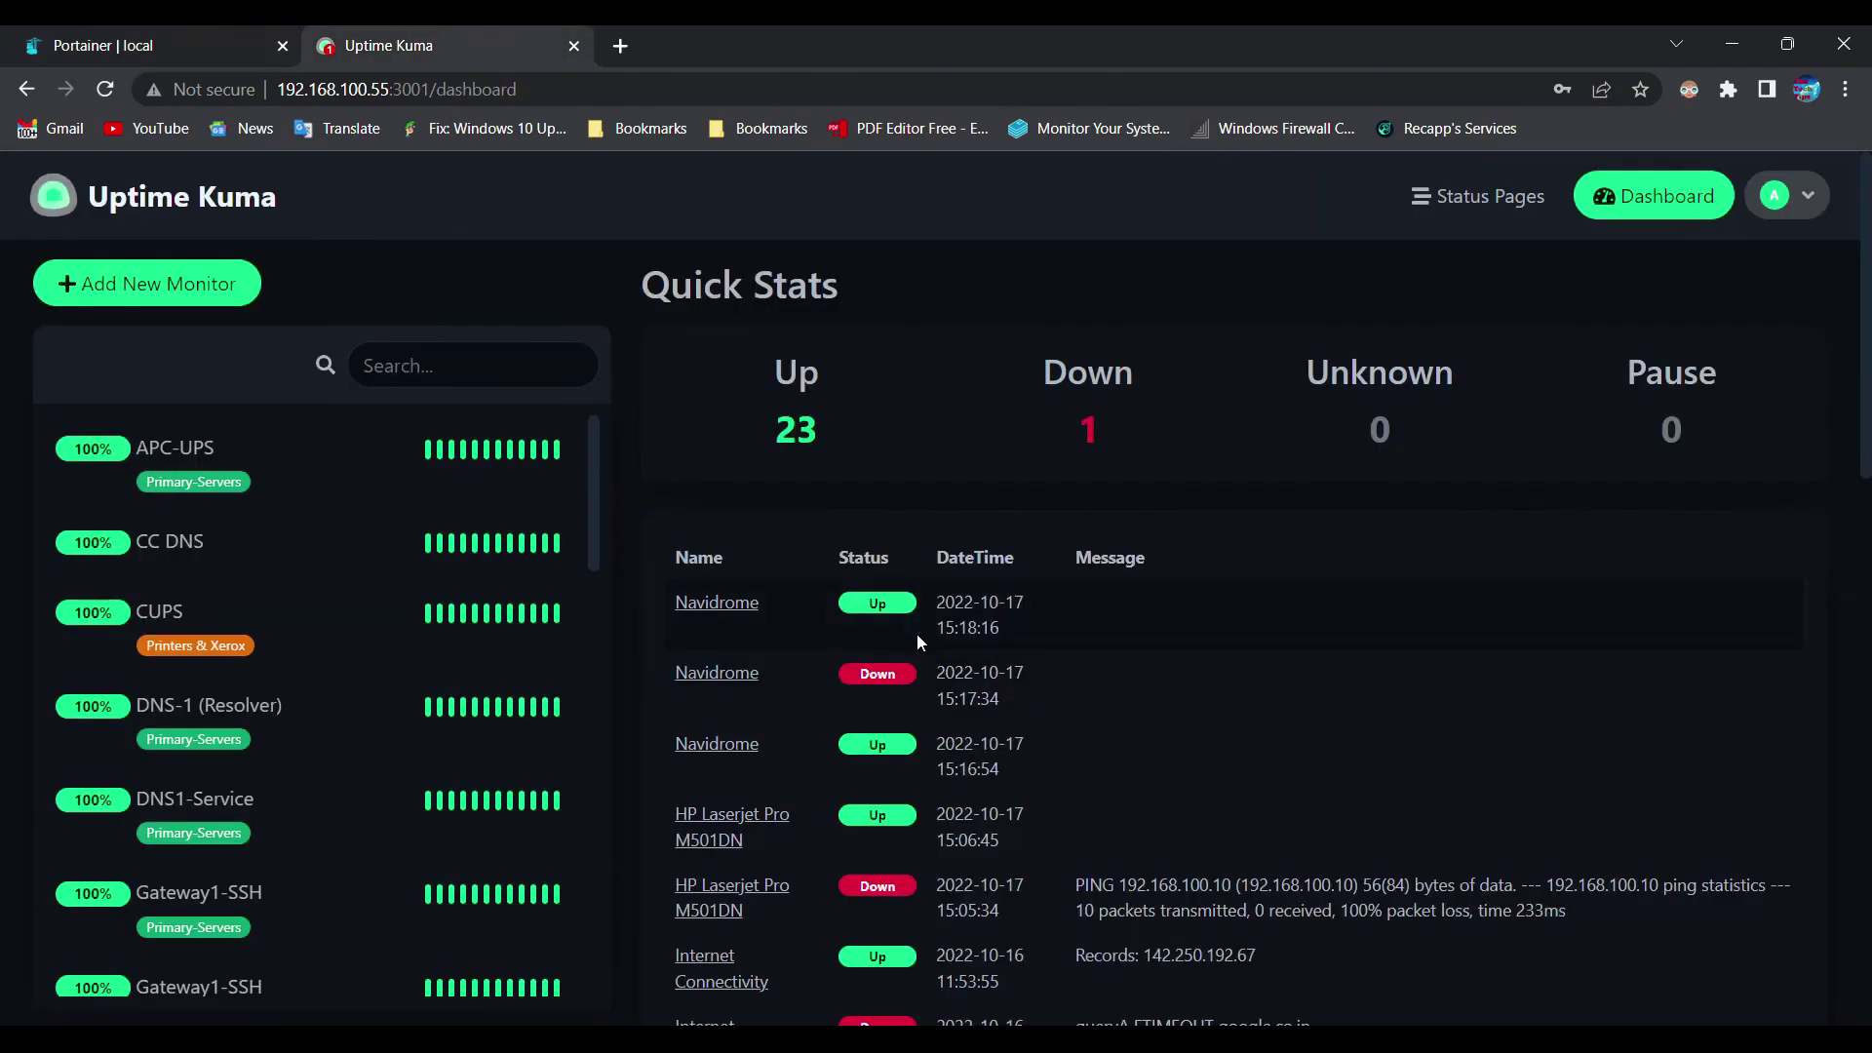